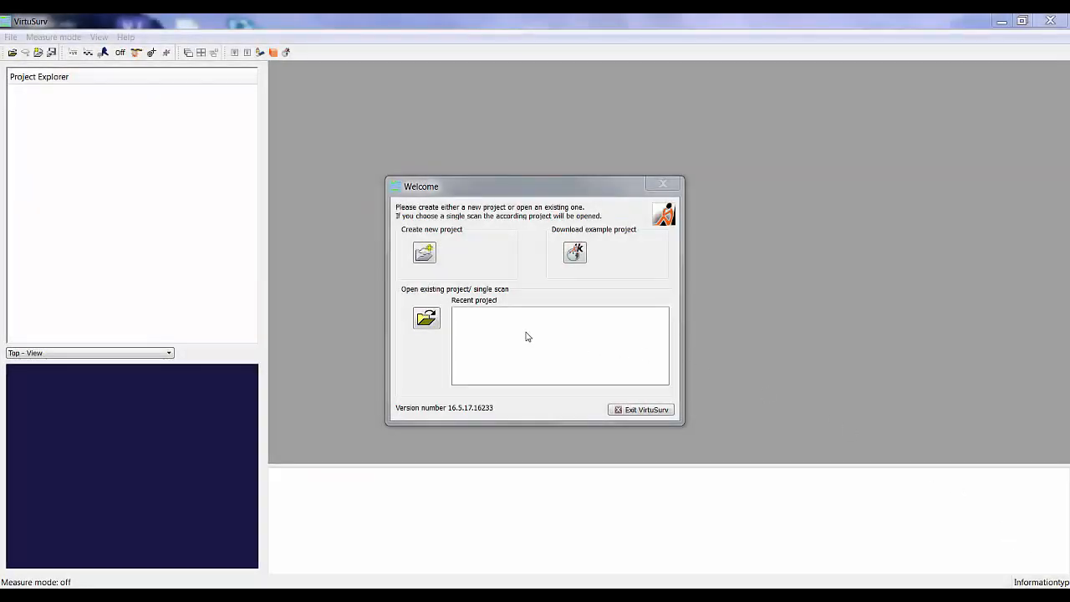
Step: Create a new project named Example in the default VirtuSurv directory
click(425, 253)
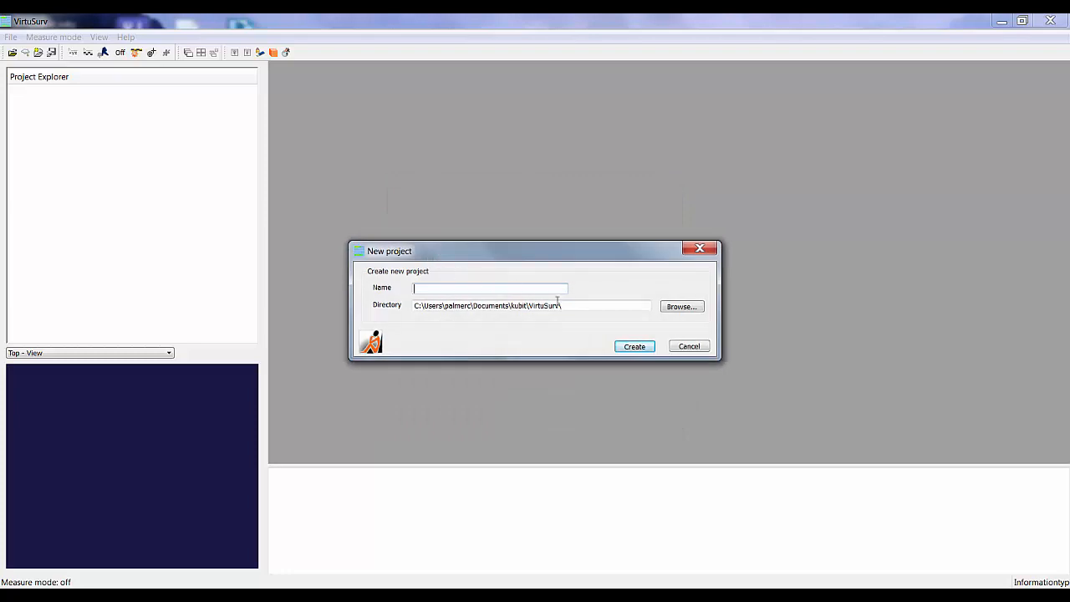
drag(578, 307, 413, 306)
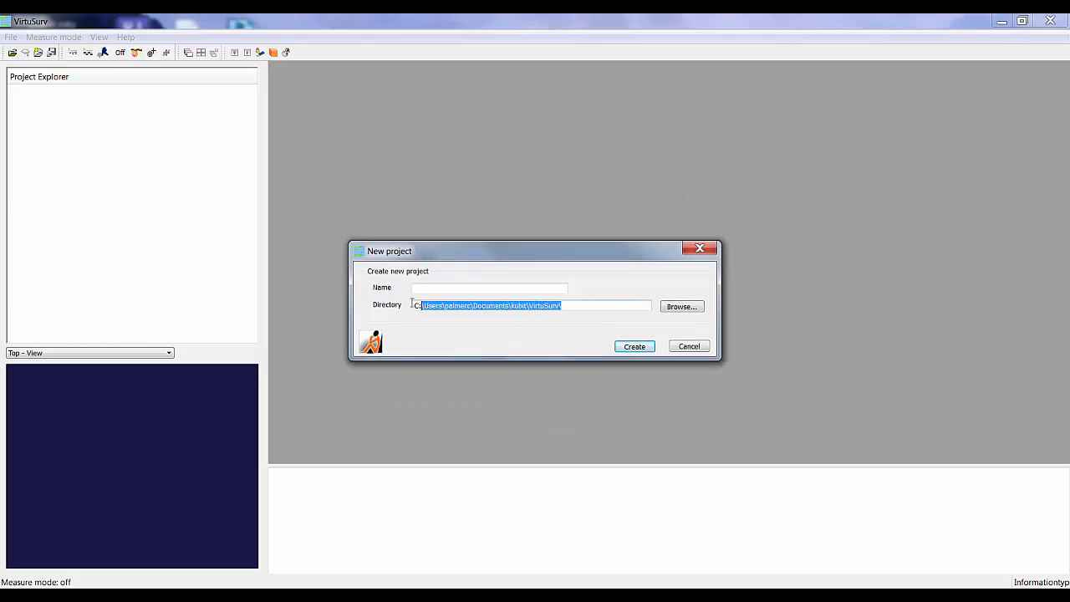
click(500, 289)
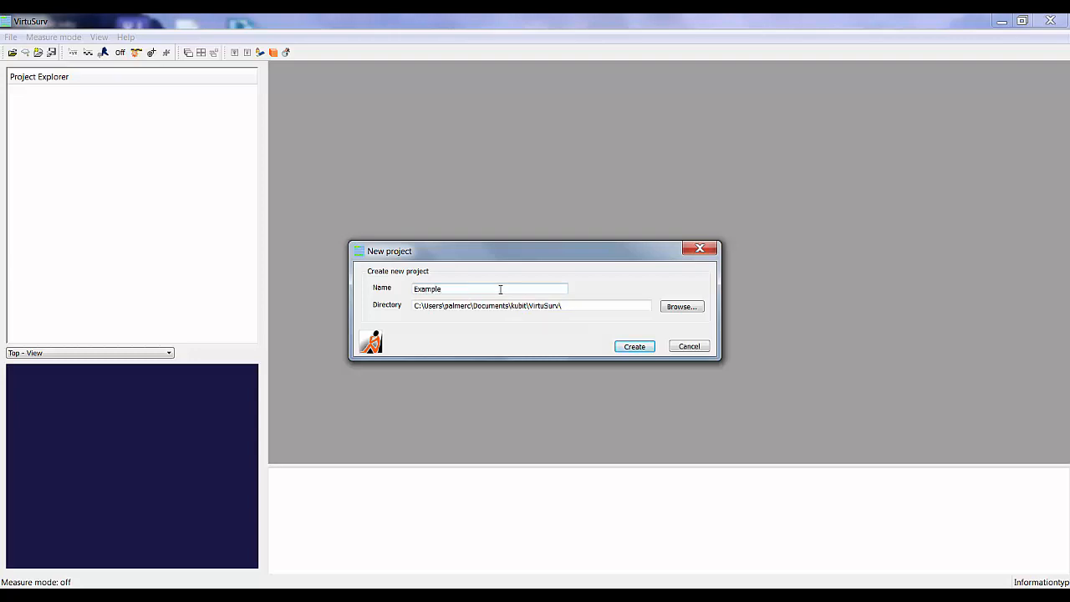
click(632, 347)
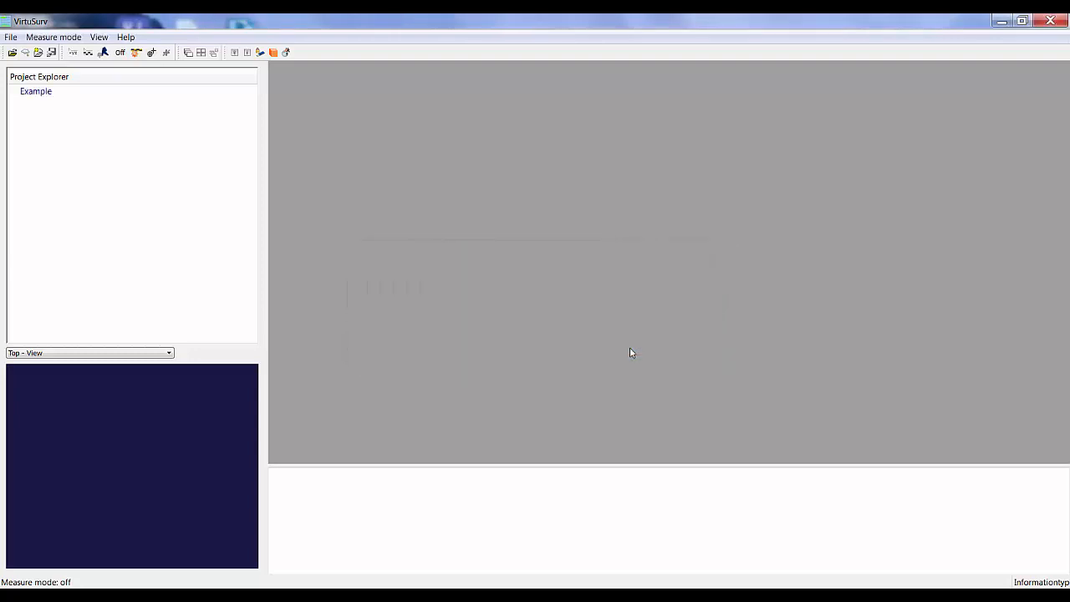
Step: Start a scan import into the Example project and load Ext__DemoGround001.fls and Ext__DemoGround015.fls from the SCENE Export folder
click(43, 93)
click(13, 38)
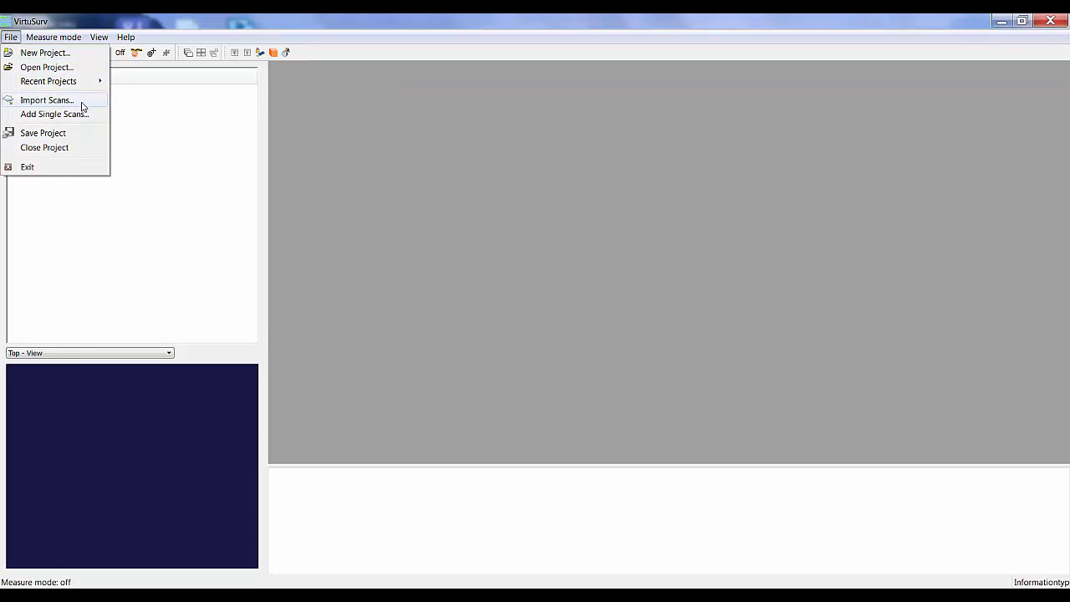
click(50, 100)
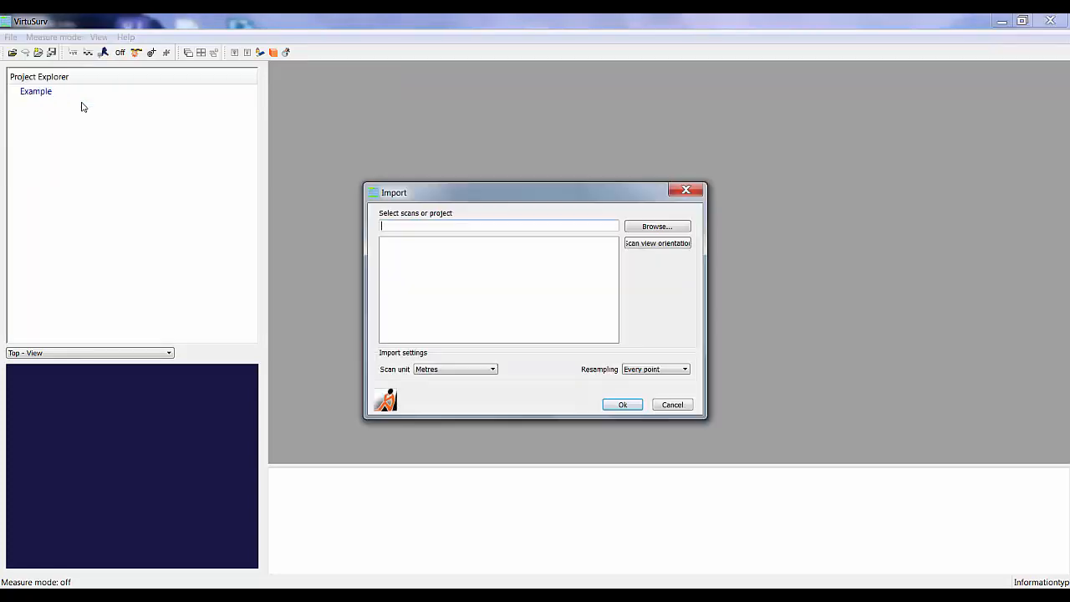
click(657, 226)
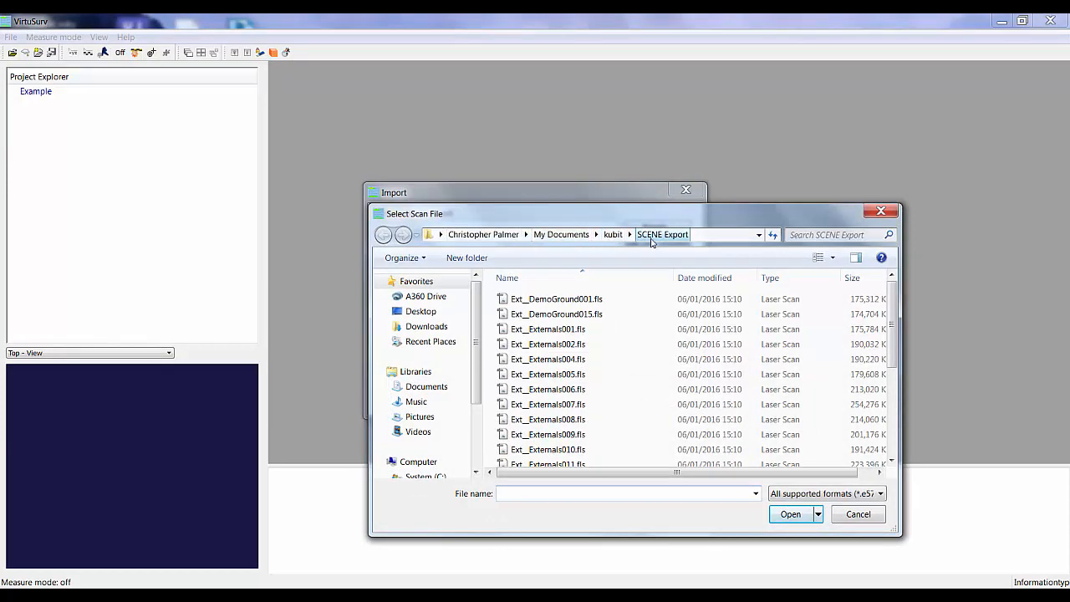
drag(902, 315, 971, 315)
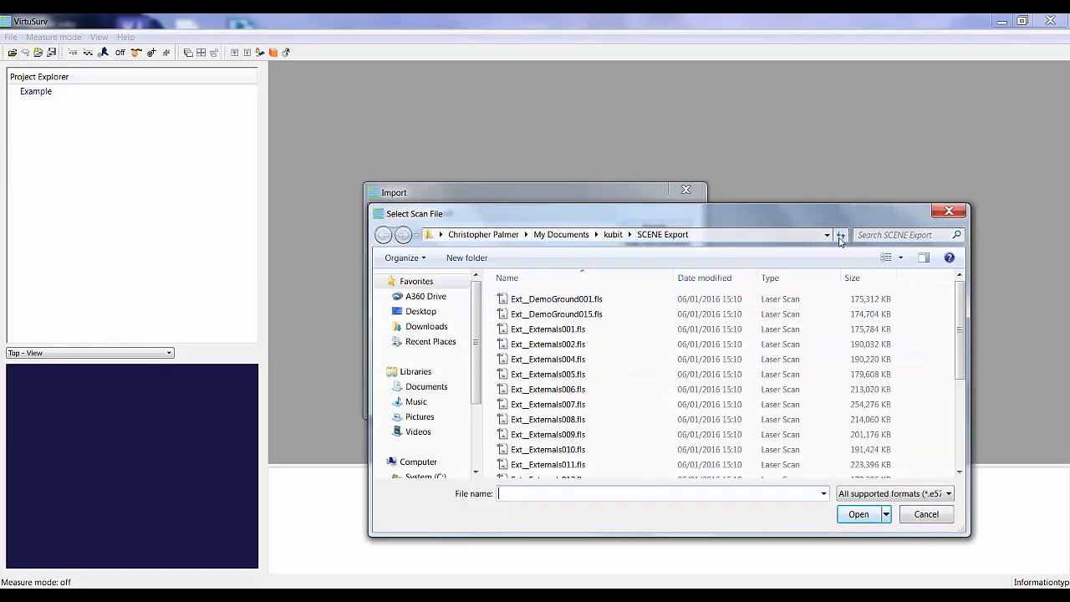
drag(782, 210, 694, 150)
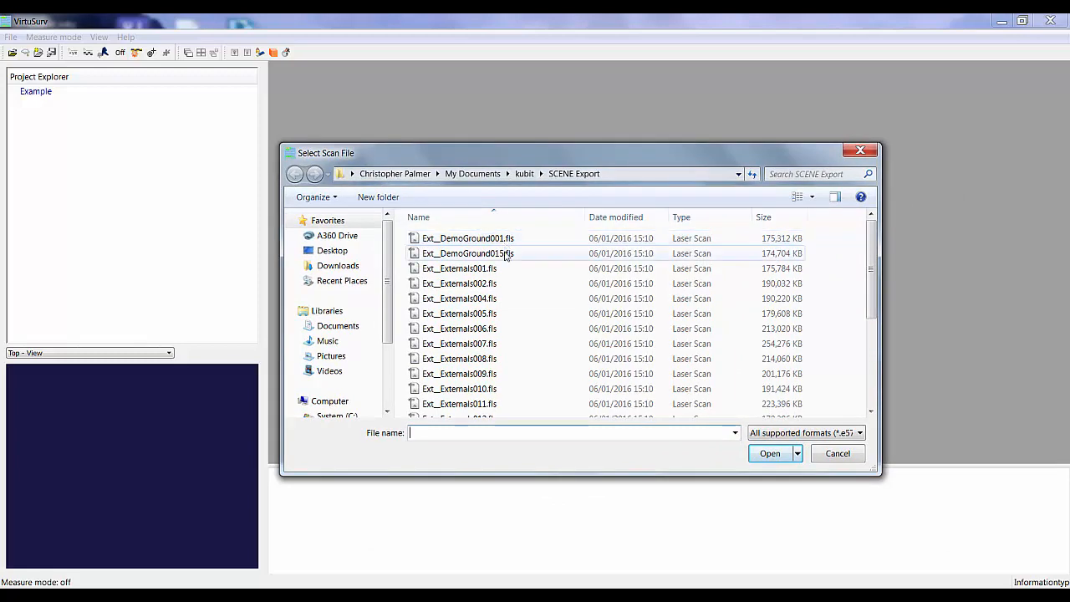
mouse_move(869, 269)
mouse_down()
mouse_move(874, 393)
mouse_move(866, 261)
mouse_up()
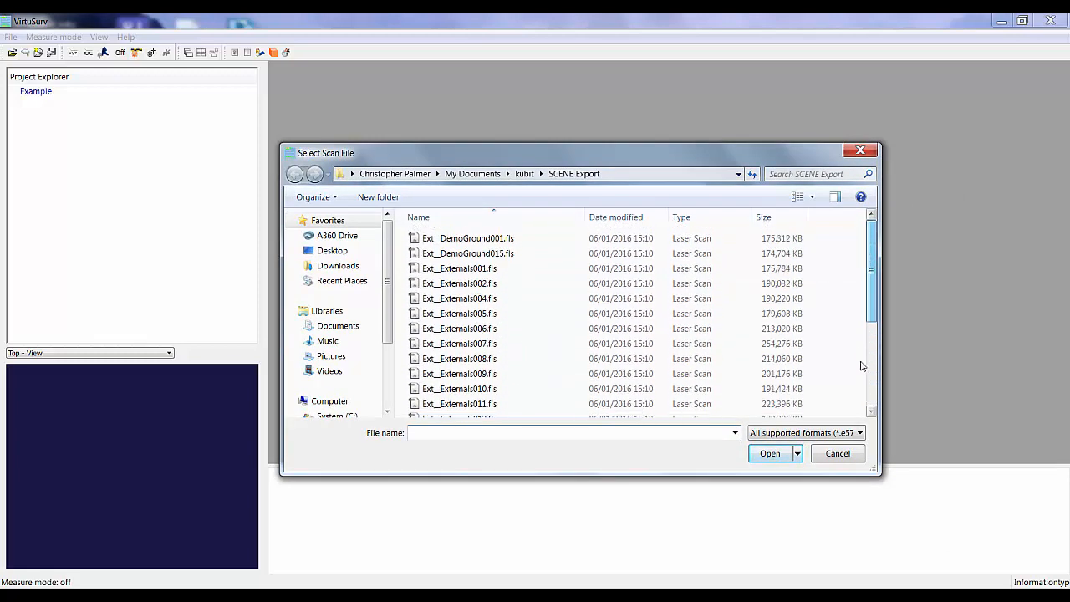
click(851, 434)
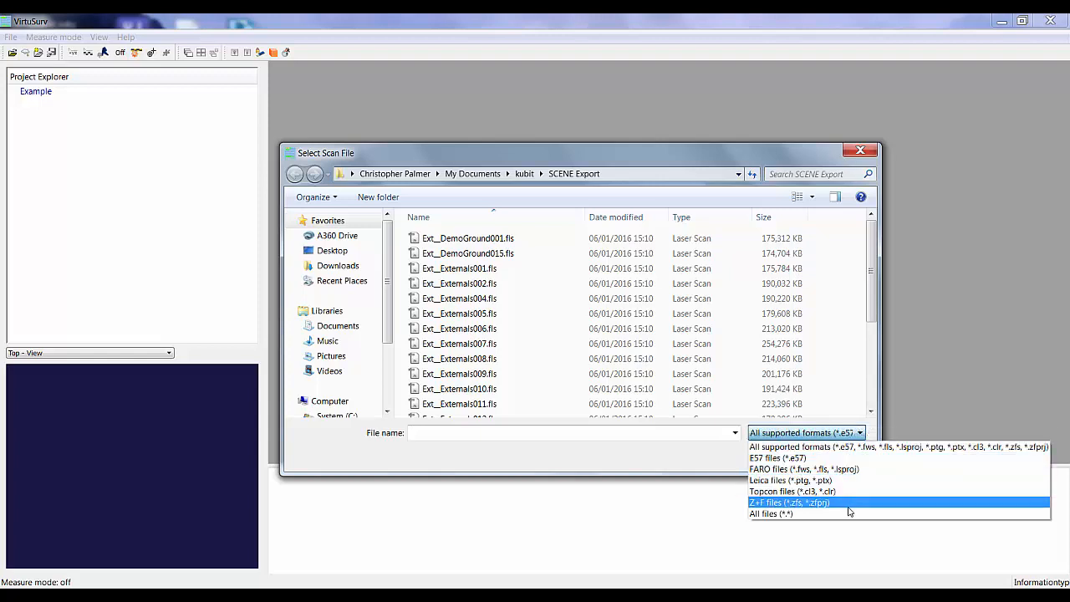
click(851, 436)
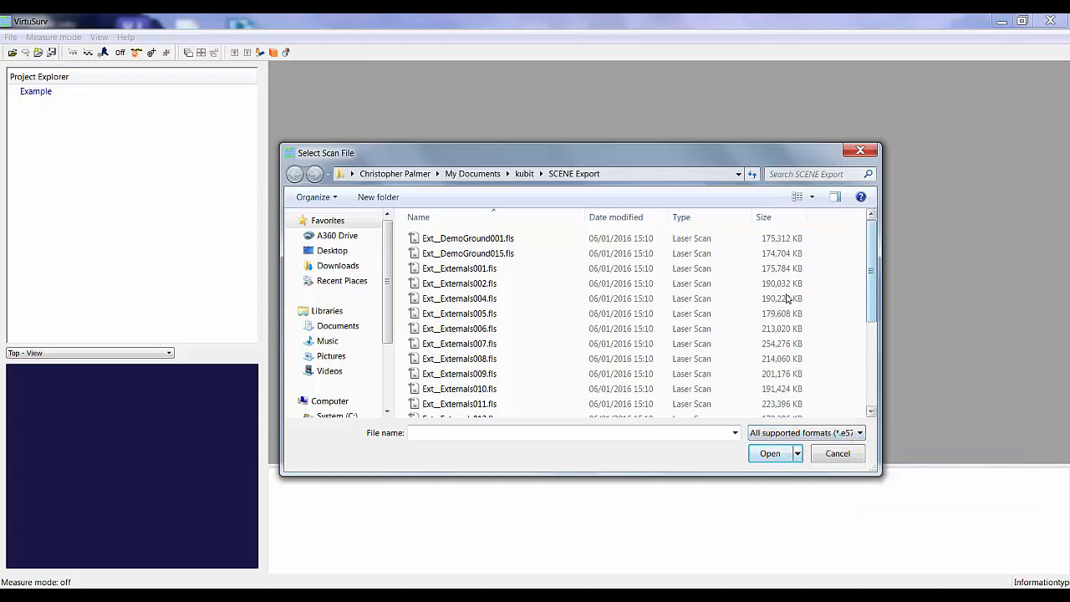
click(505, 240)
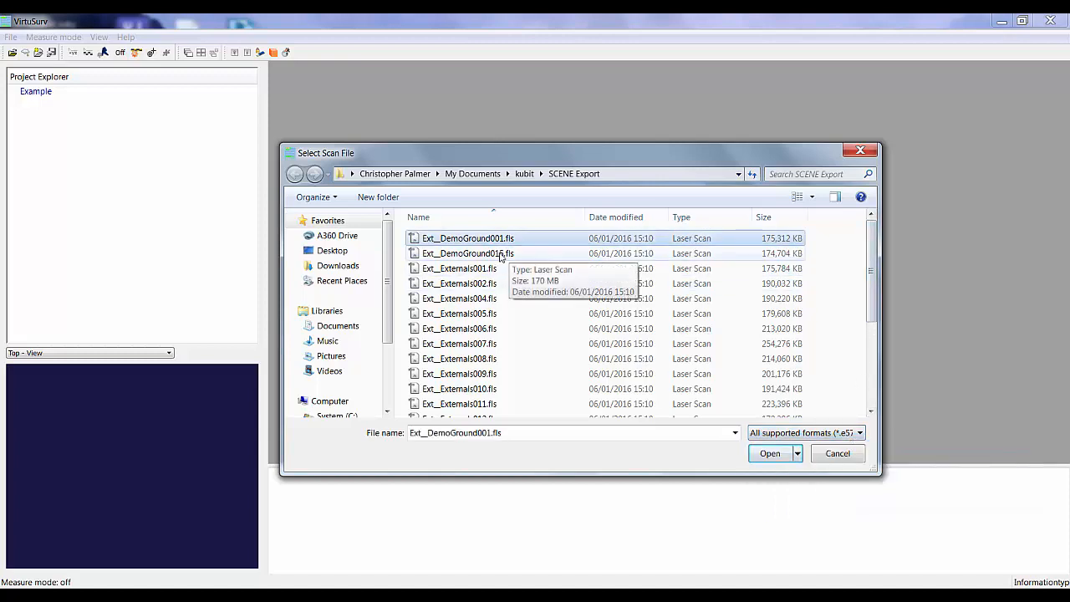
ctrl+click(500, 254)
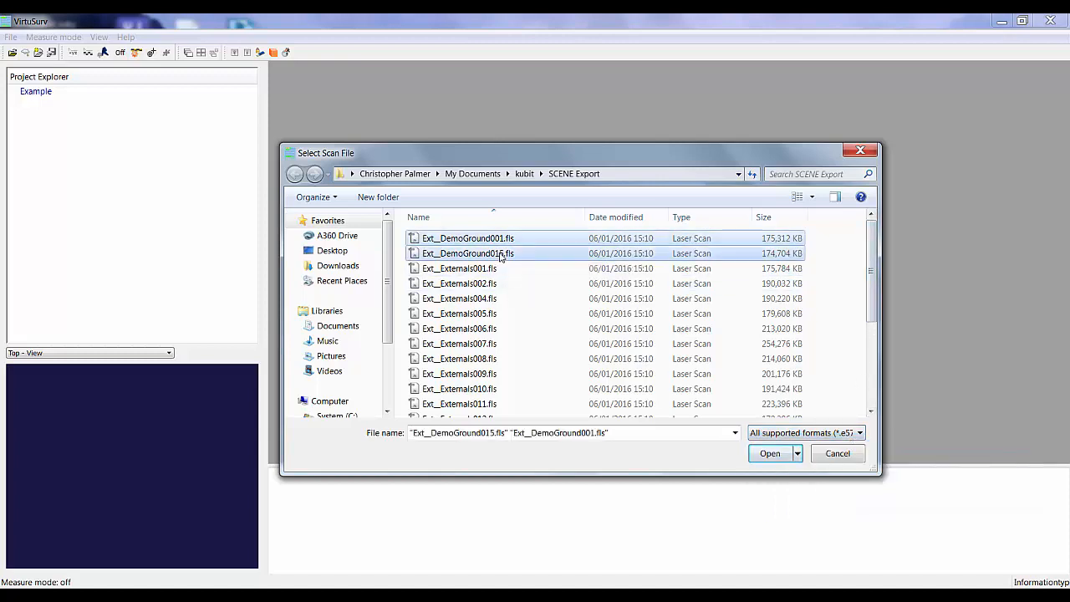
click(779, 459)
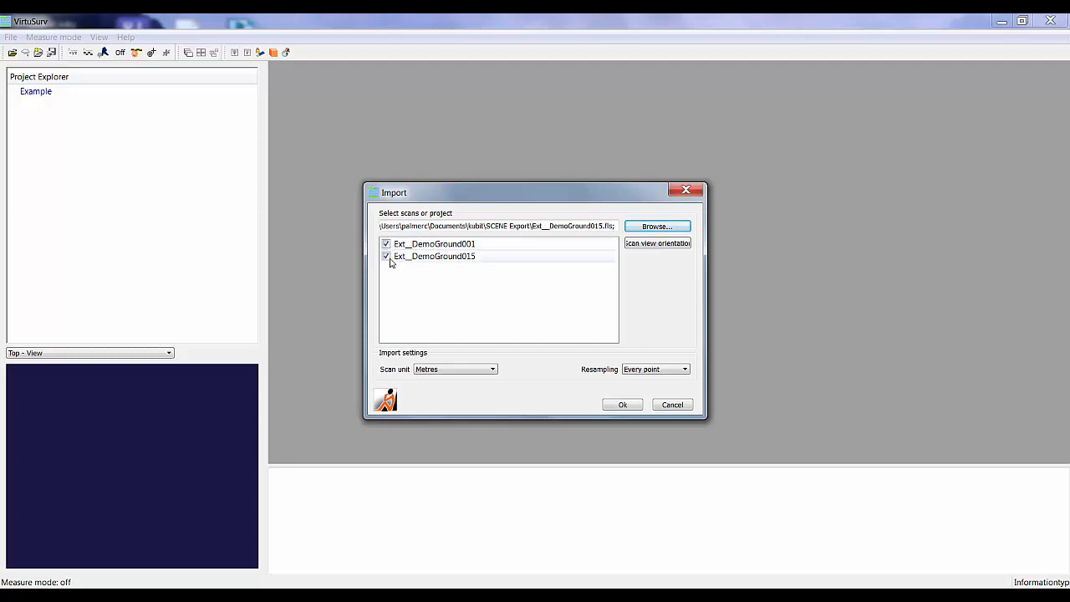
Step: Review the scan unit and resampling choices in the import settings, keeping Metres and Every point
click(455, 371)
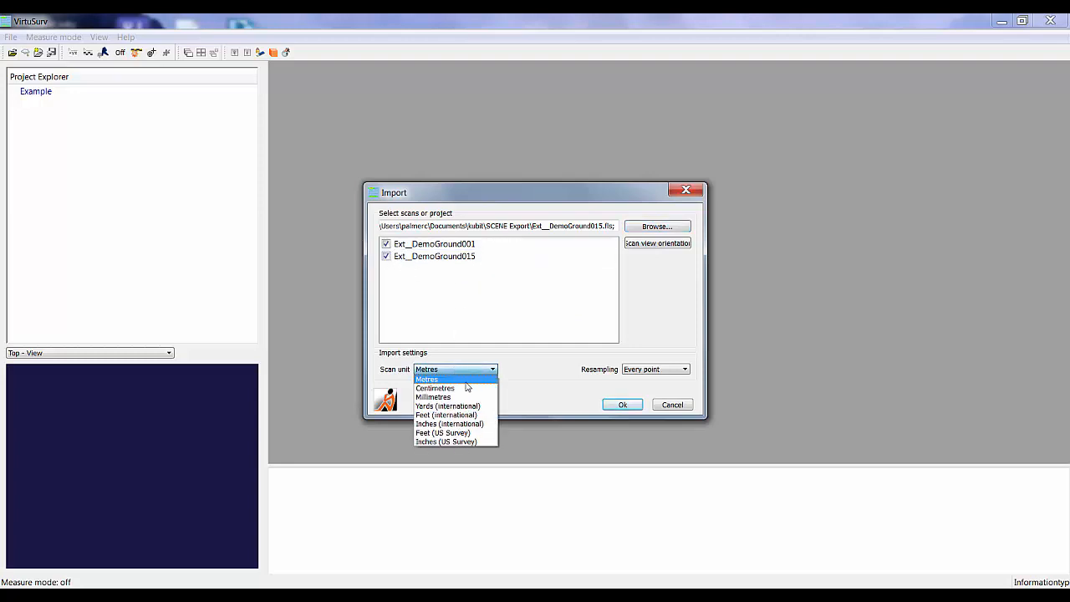
click(457, 373)
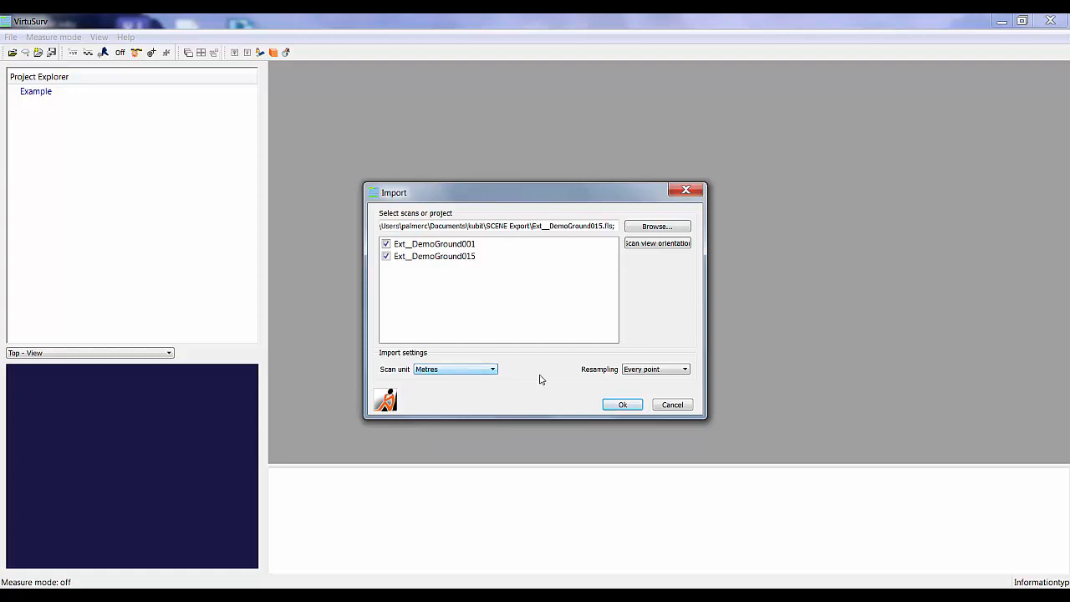
click(675, 371)
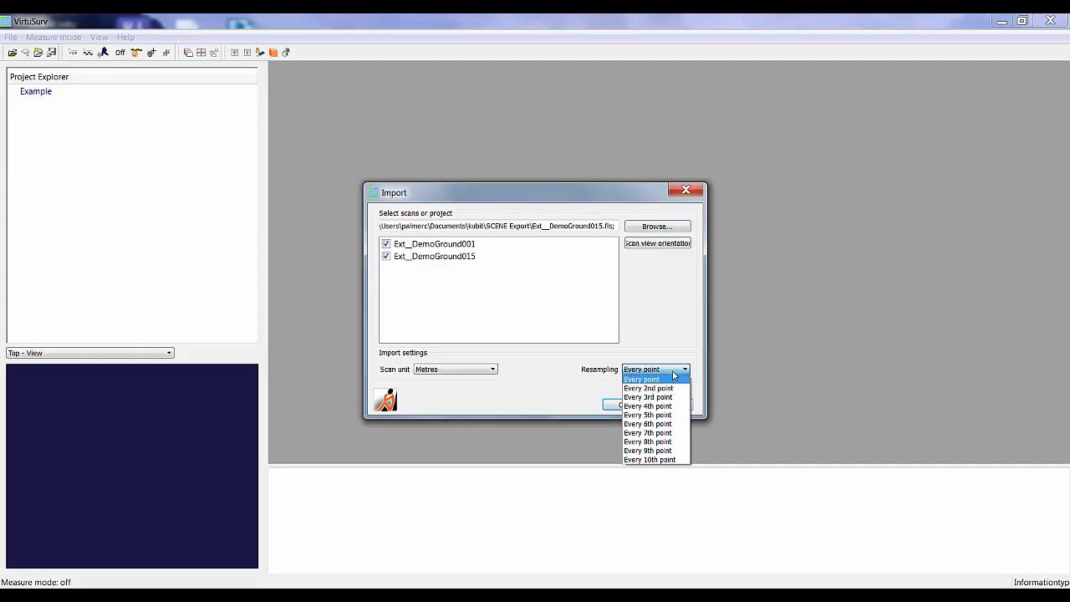
click(675, 372)
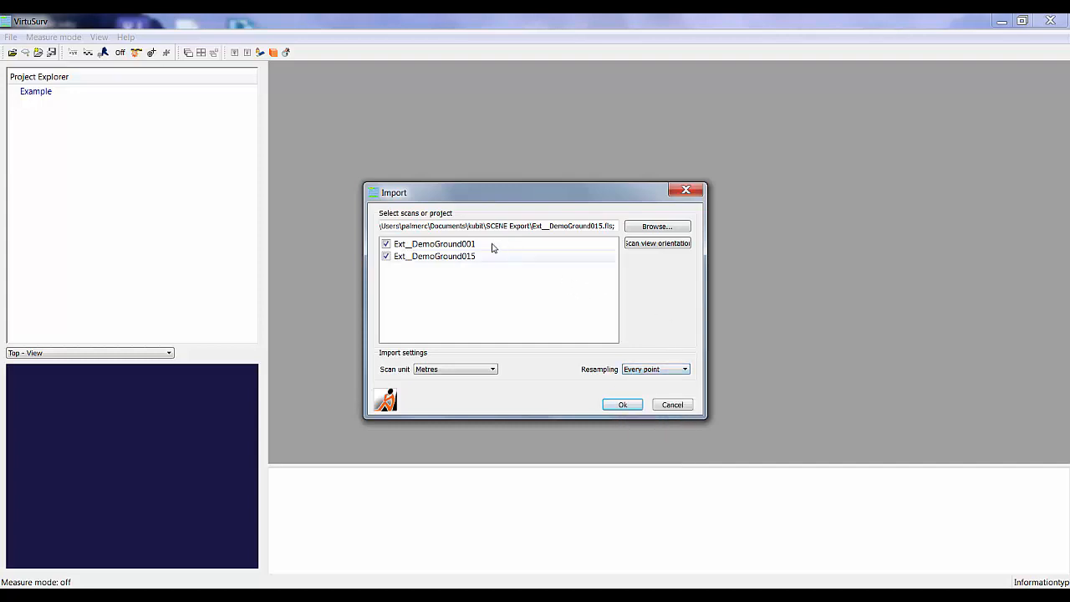
Step: Open the scan view orientation settings for the Ext__DemoGround001 scan
click(453, 246)
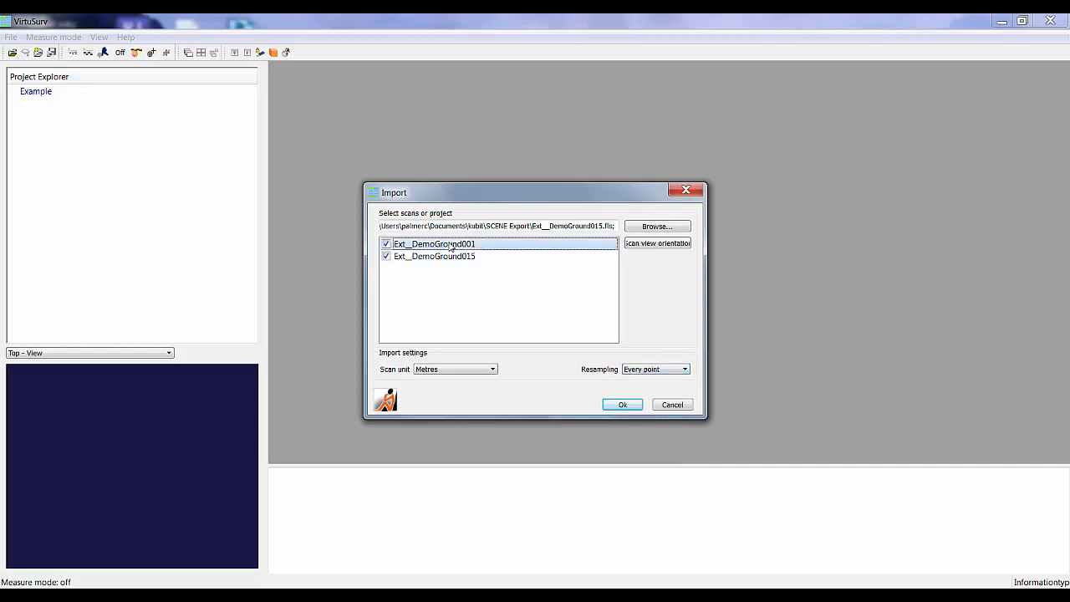
click(654, 243)
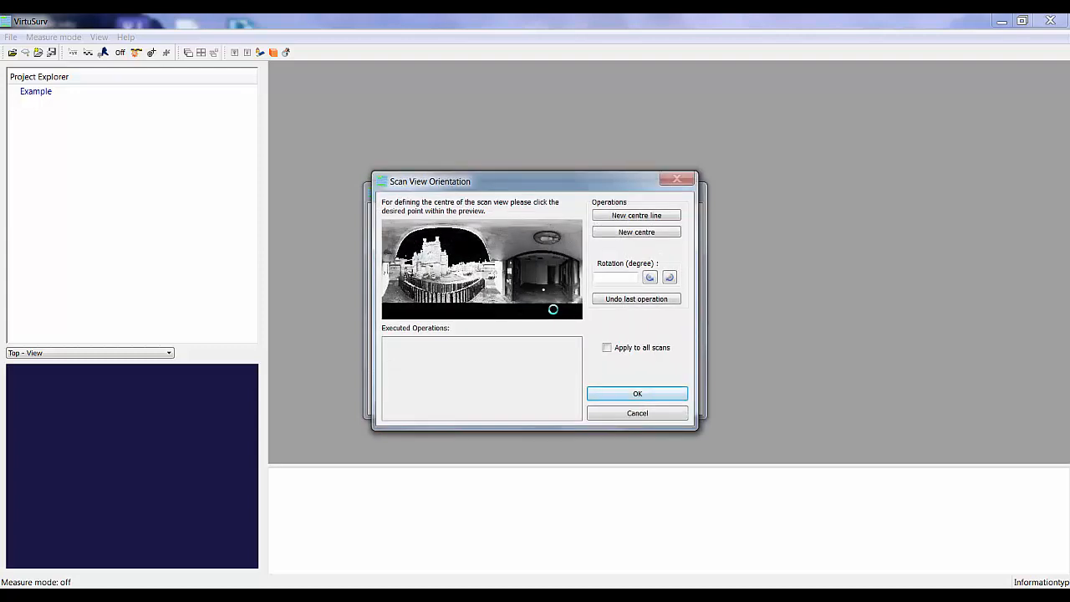
Step: Try a new centre line through the doorway and another through the large building in the scan preview, and undo both
click(634, 218)
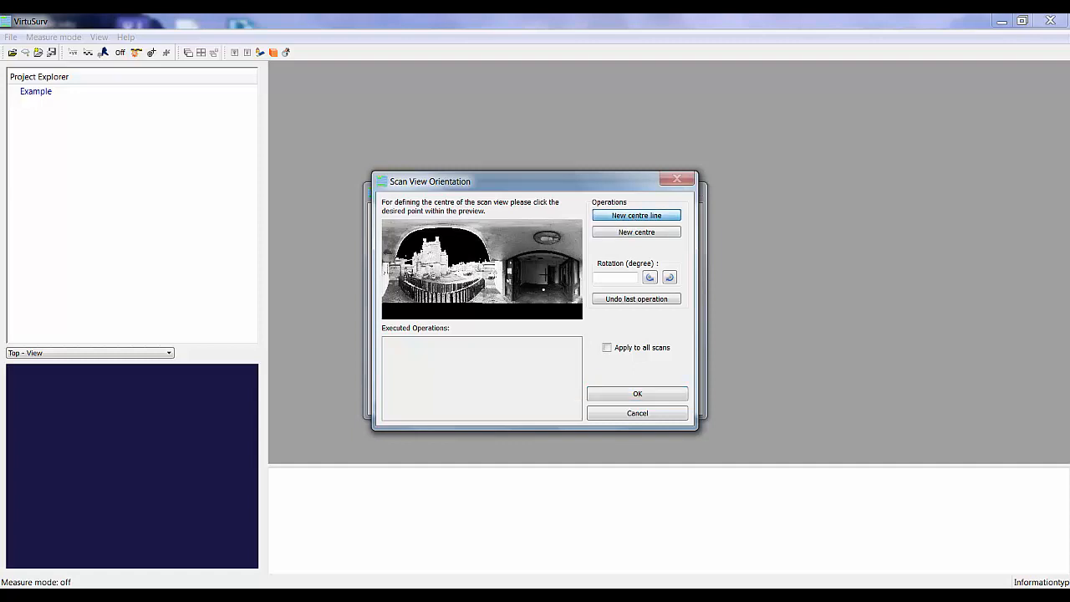
click(543, 274)
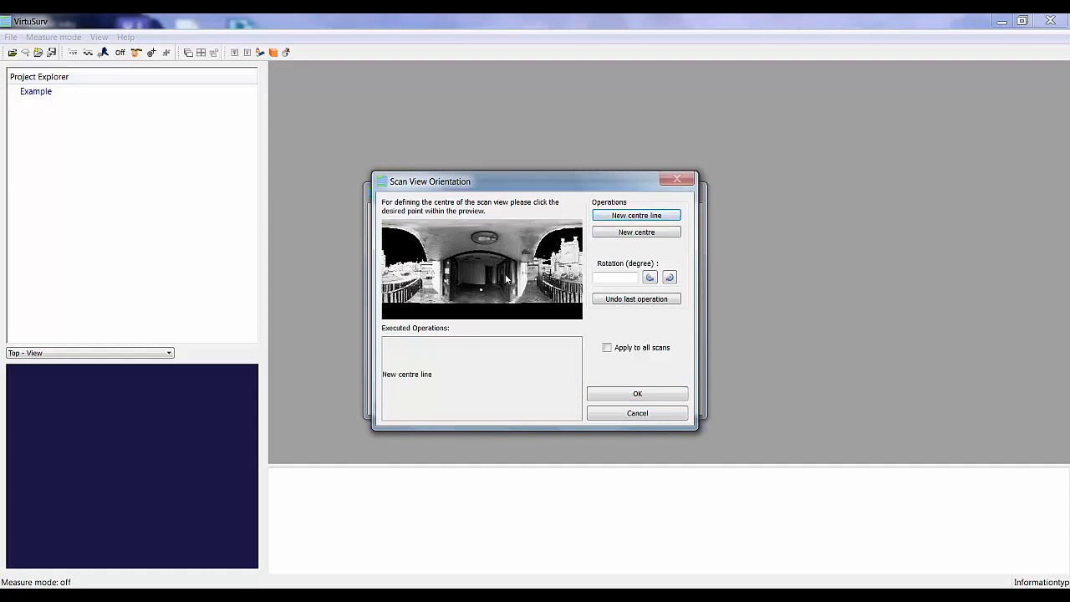
click(660, 216)
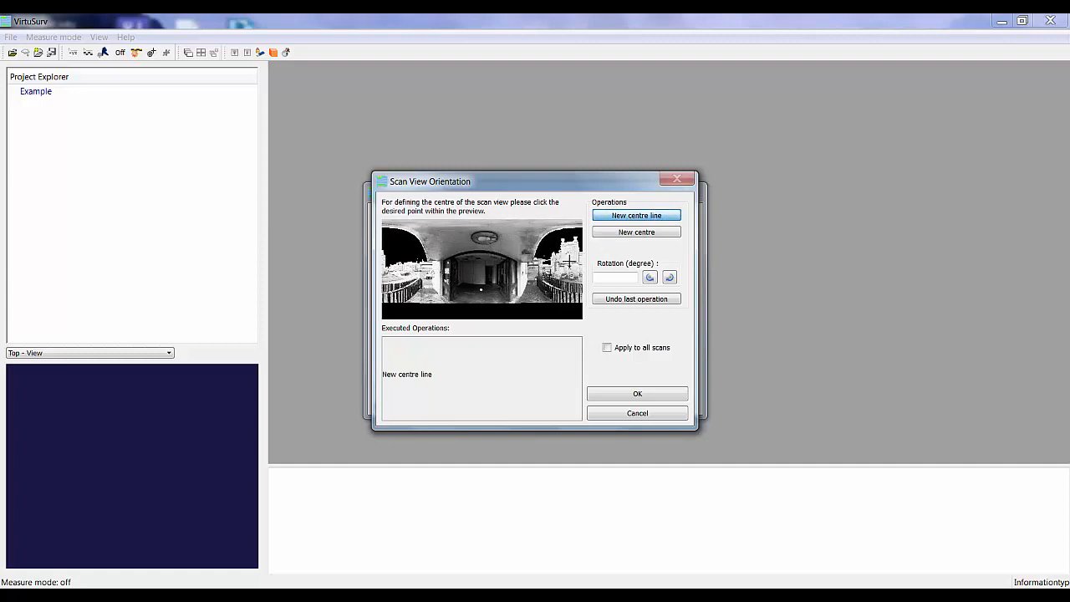
click(569, 263)
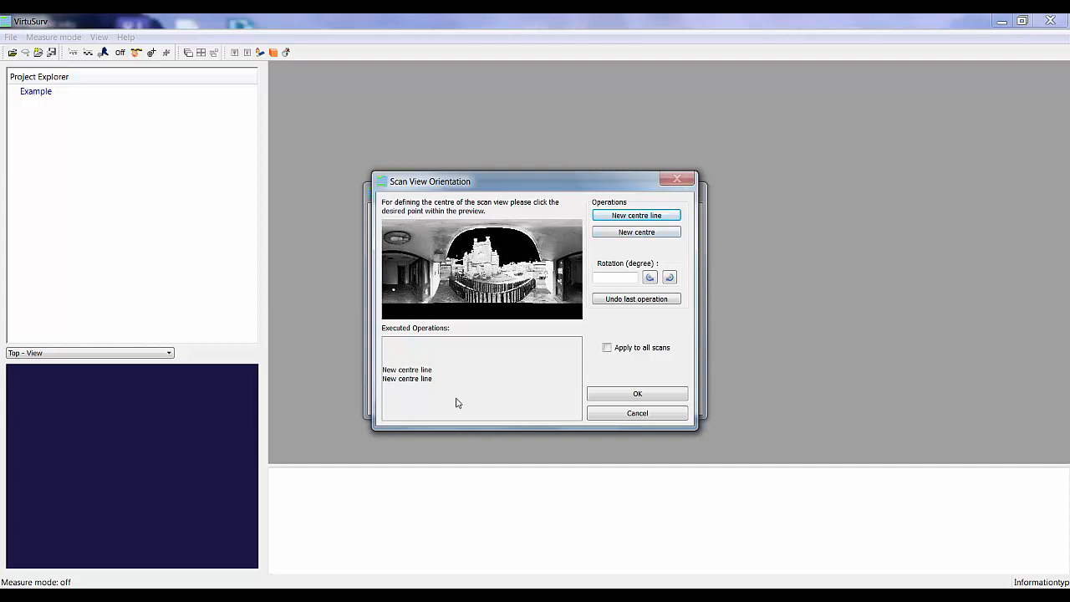
click(634, 299)
click(635, 299)
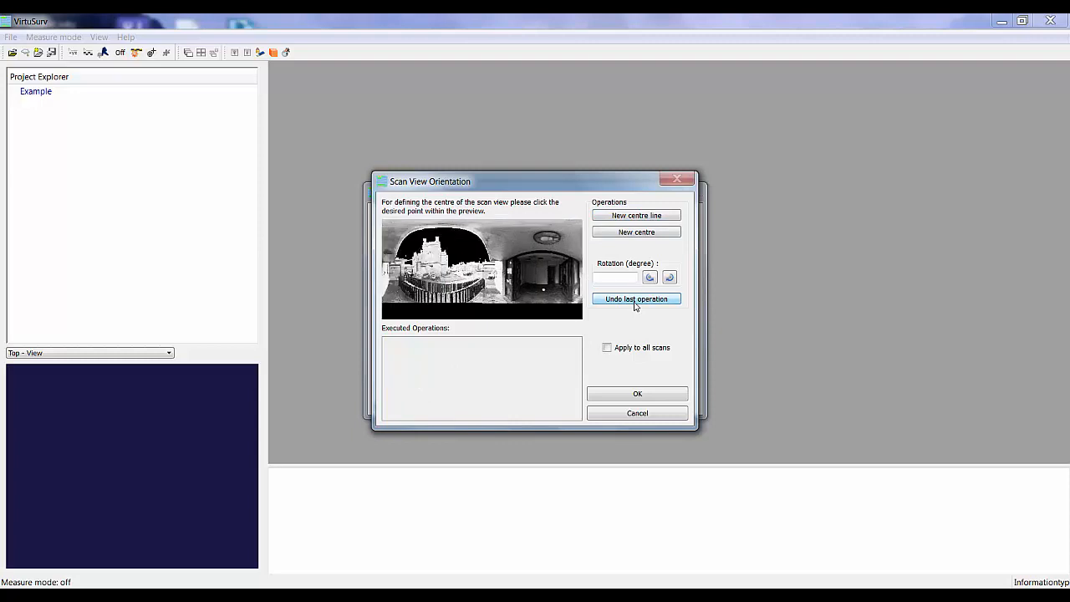
Step: Try setting a new centre twice near the middle of the scan preview, and undo both operations
click(637, 234)
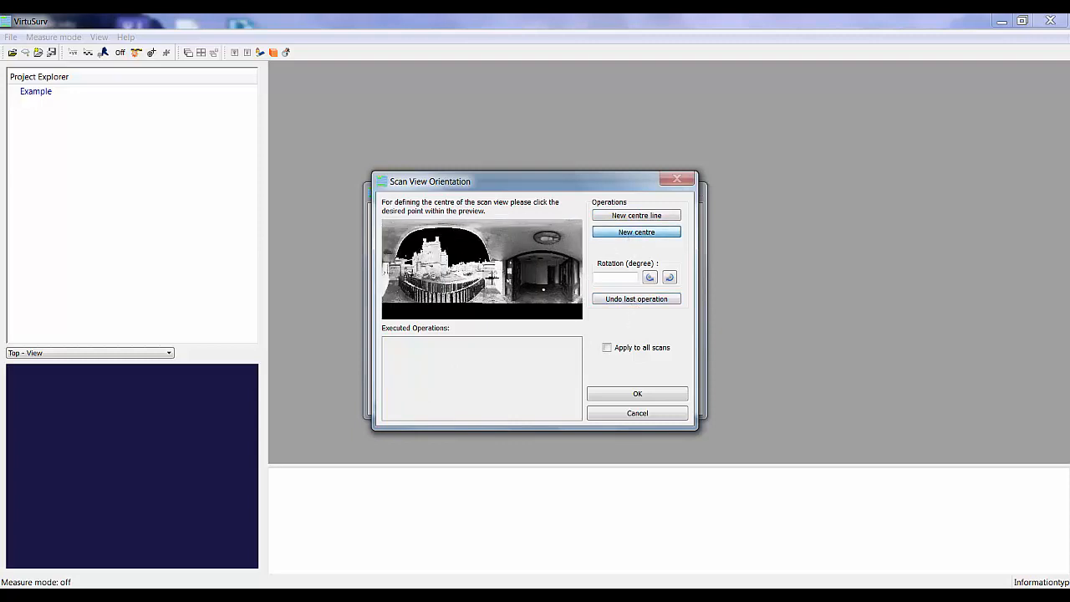
click(484, 266)
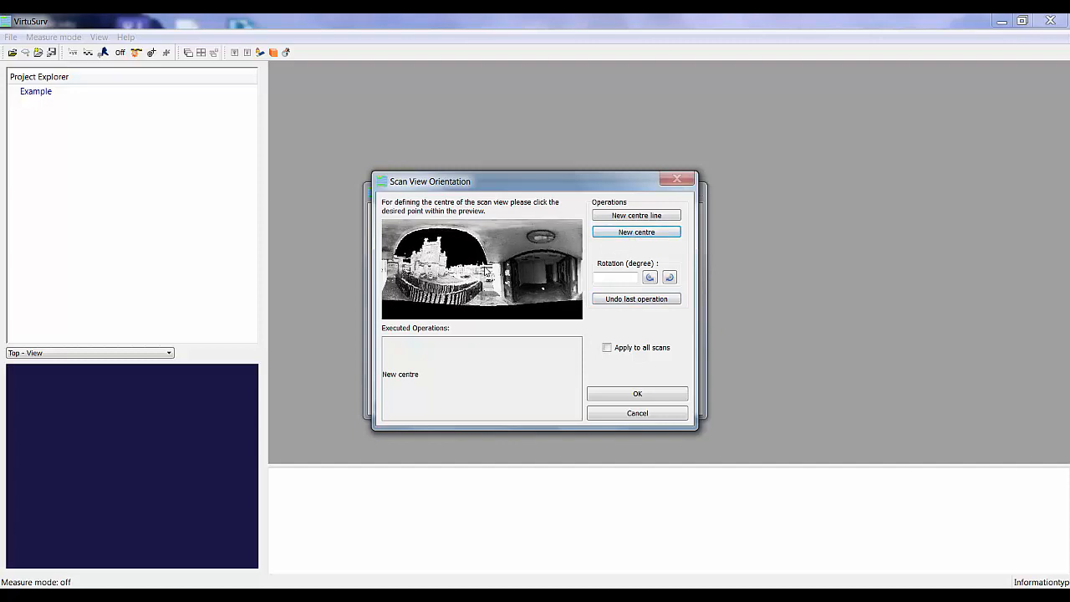
click(619, 235)
click(489, 267)
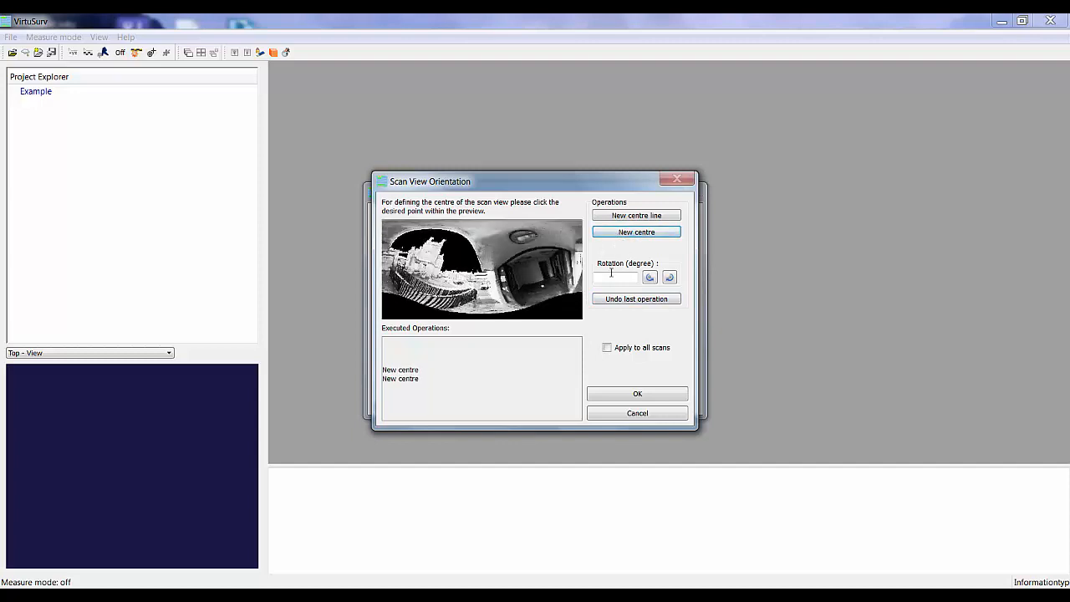
click(642, 237)
click(643, 300)
click(643, 300)
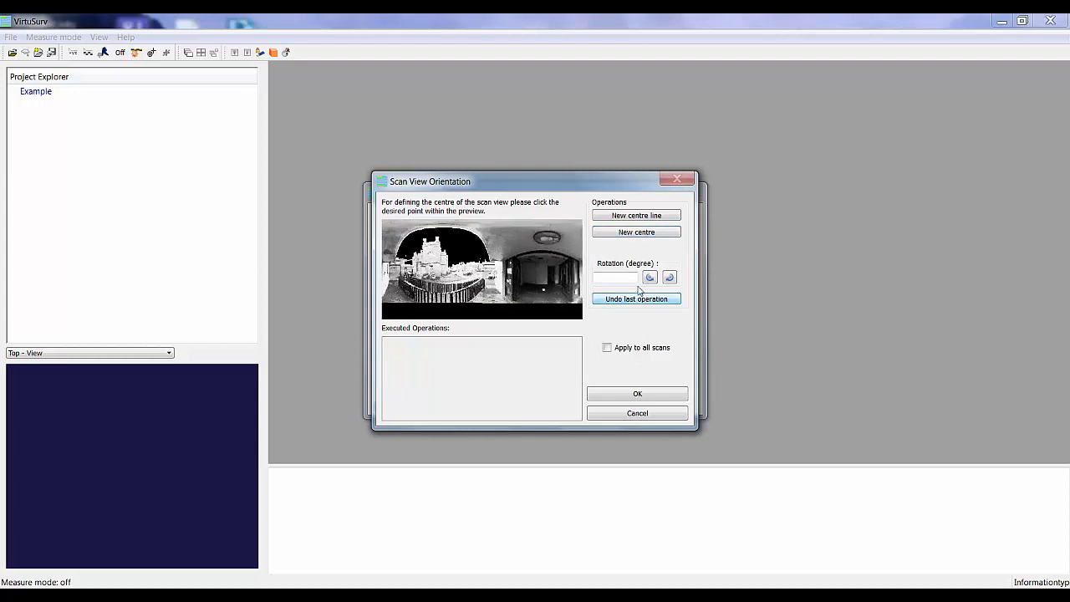
Step: Try rotating the scan preview 180° clockwise twice, and undo both rotations
click(608, 278)
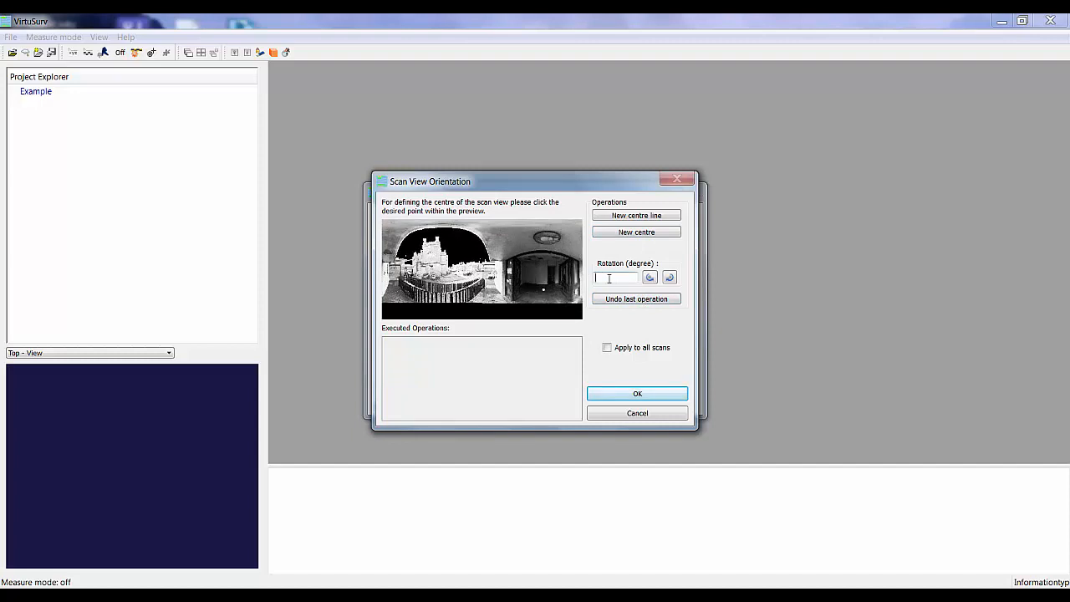
text(180)
click(670, 279)
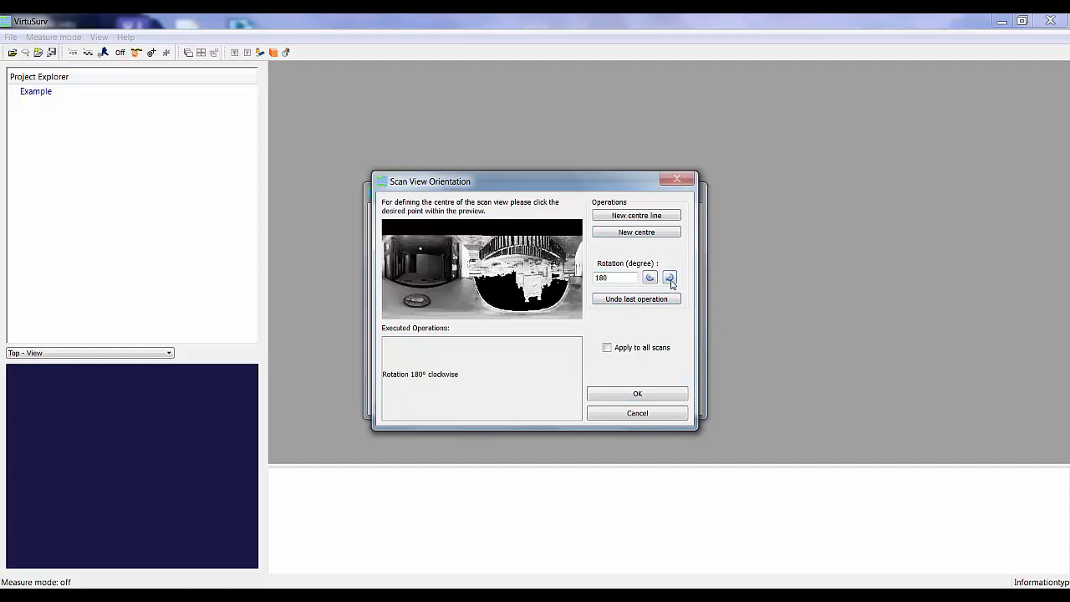
click(669, 279)
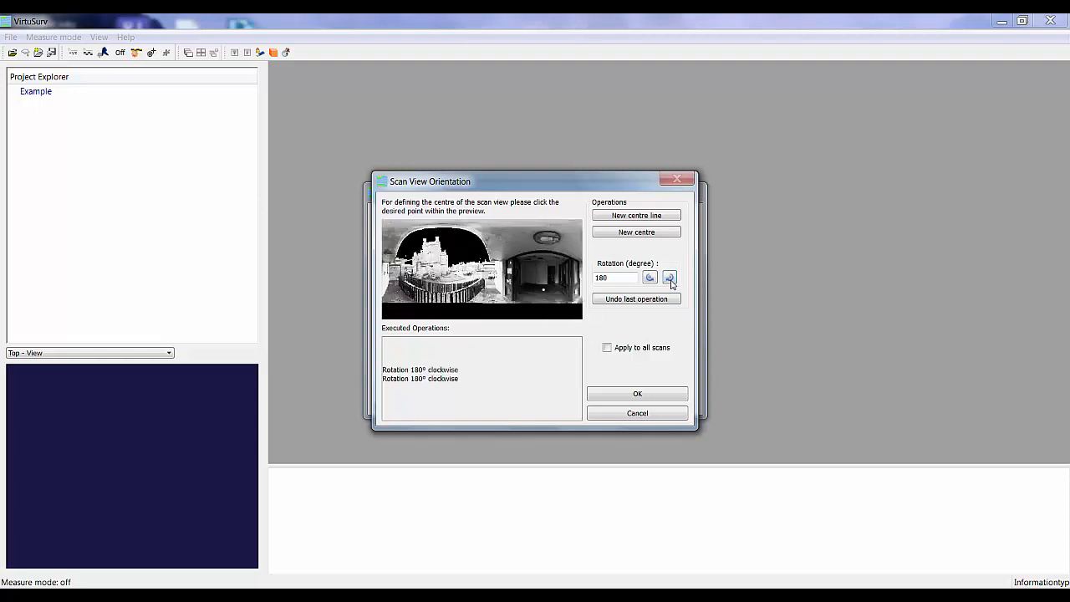
click(641, 301)
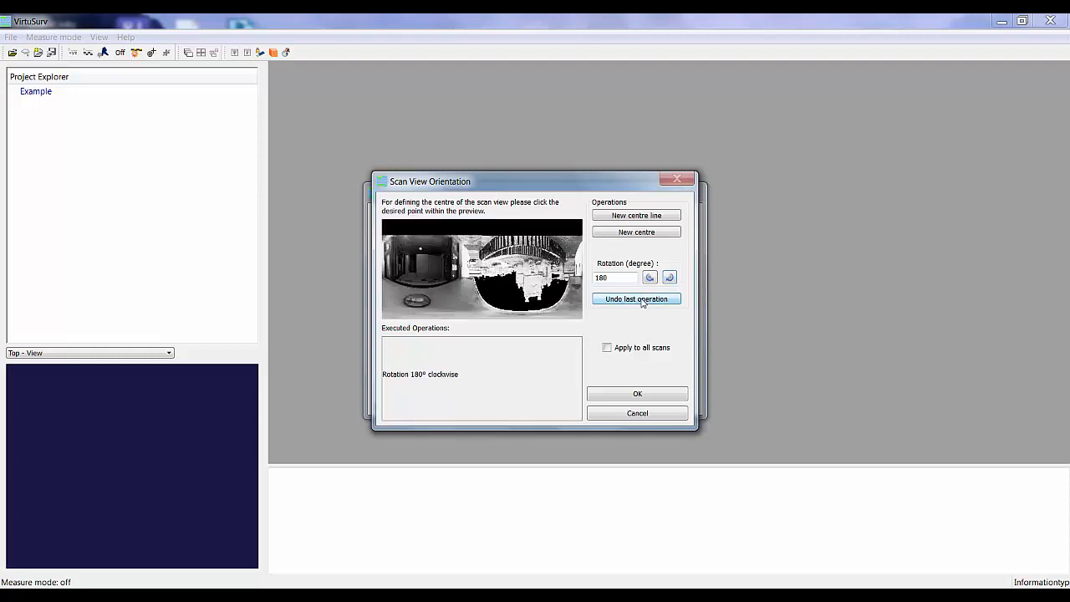
click(642, 301)
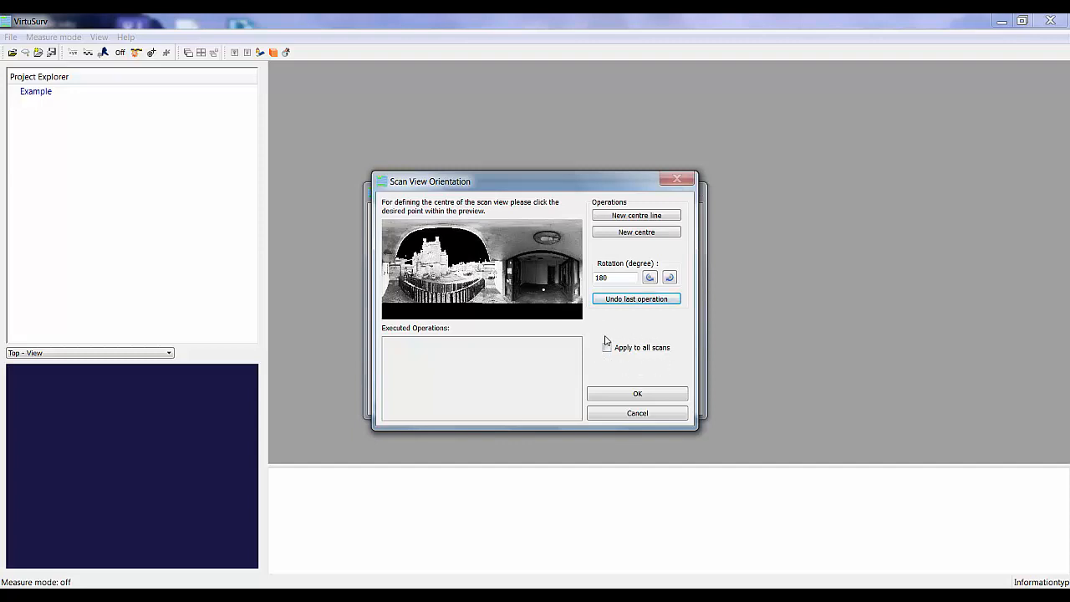
Step: Cancel the scan view orientation settings and import the two checked Ext__DemoGround scans into the Example project
double_click(618, 277)
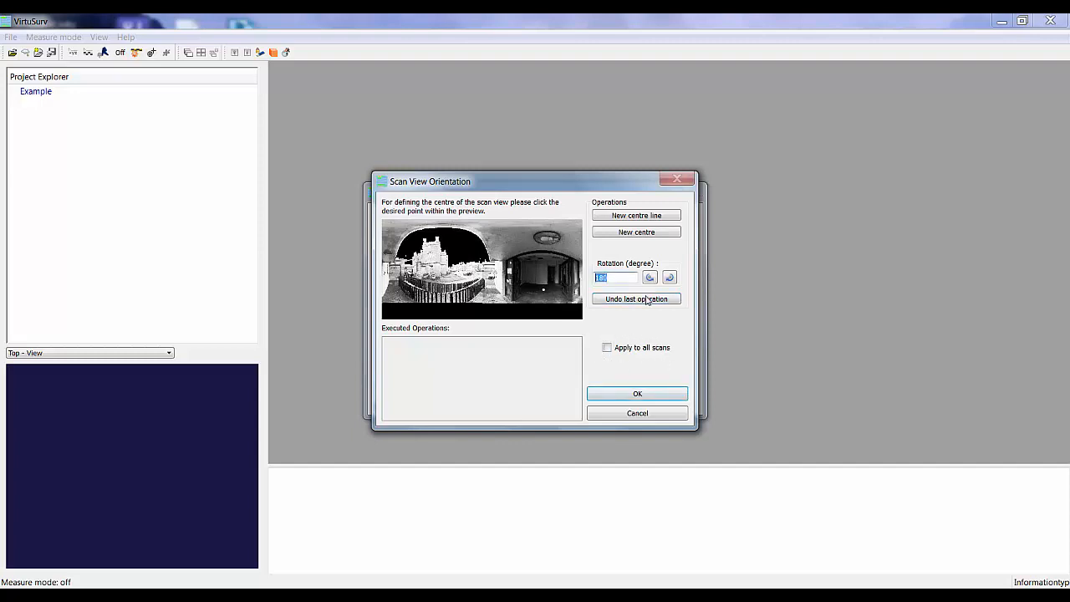
key(BackSpace)
click(637, 413)
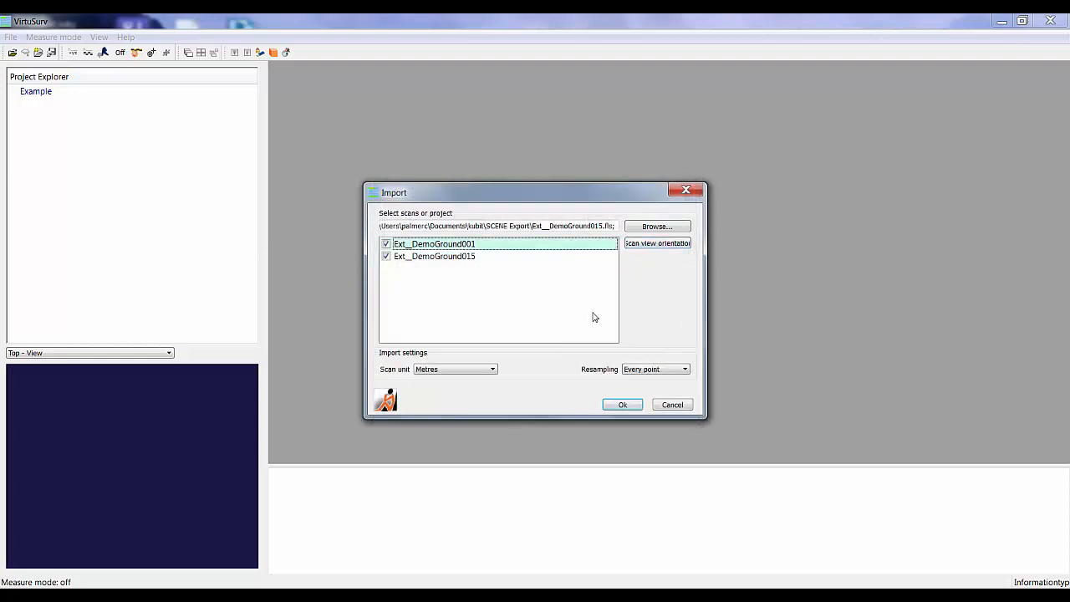
click(624, 405)
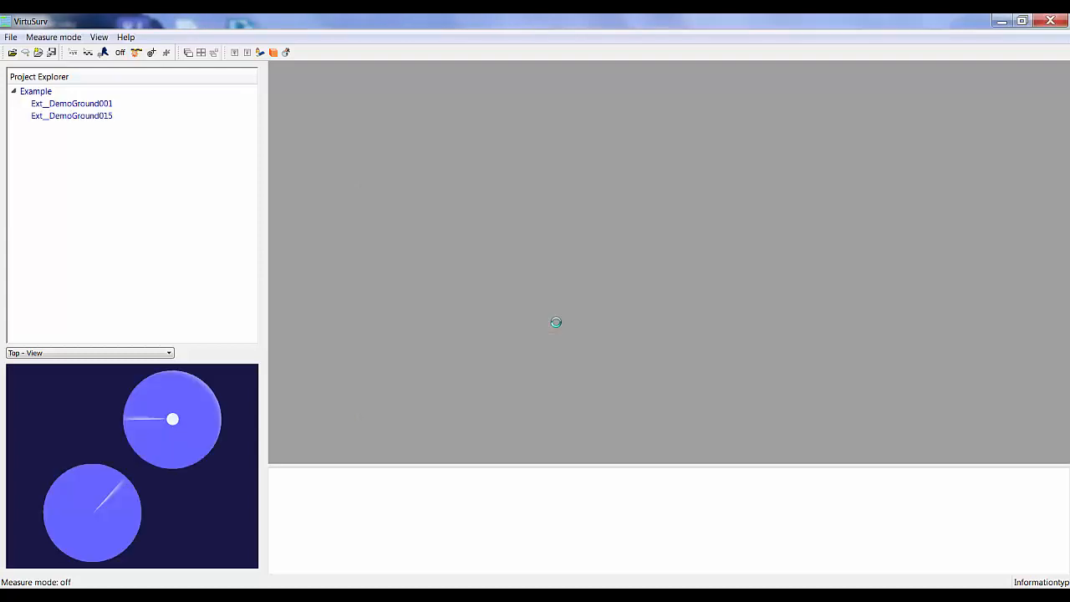
Step: Open the Ext__DemoGround001 scan from the project and look around from the car park to the doorway
double_click(86, 107)
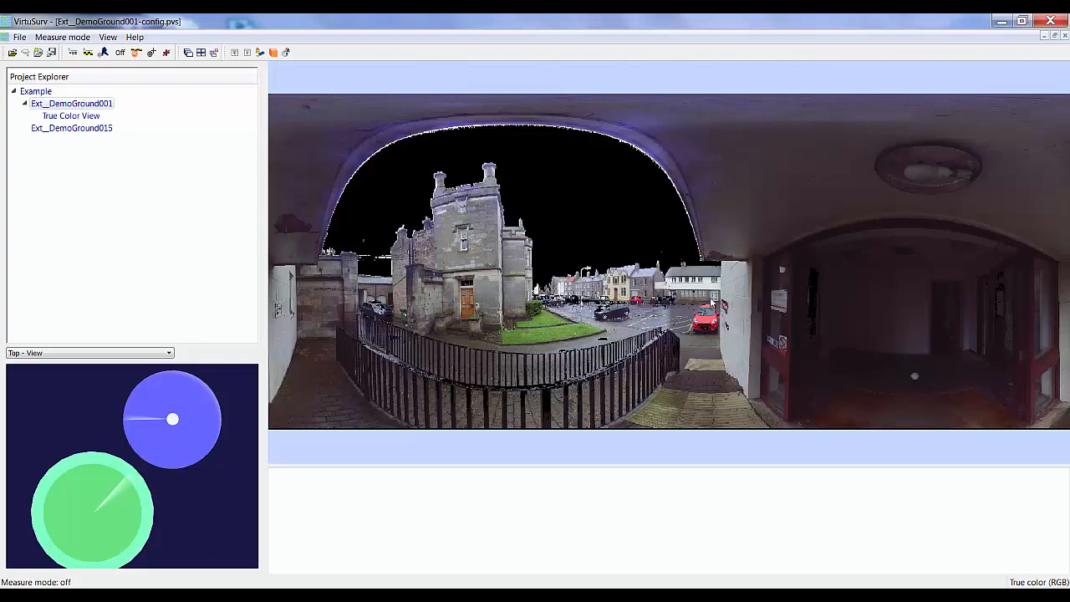
scroll(711, 303, up, 5)
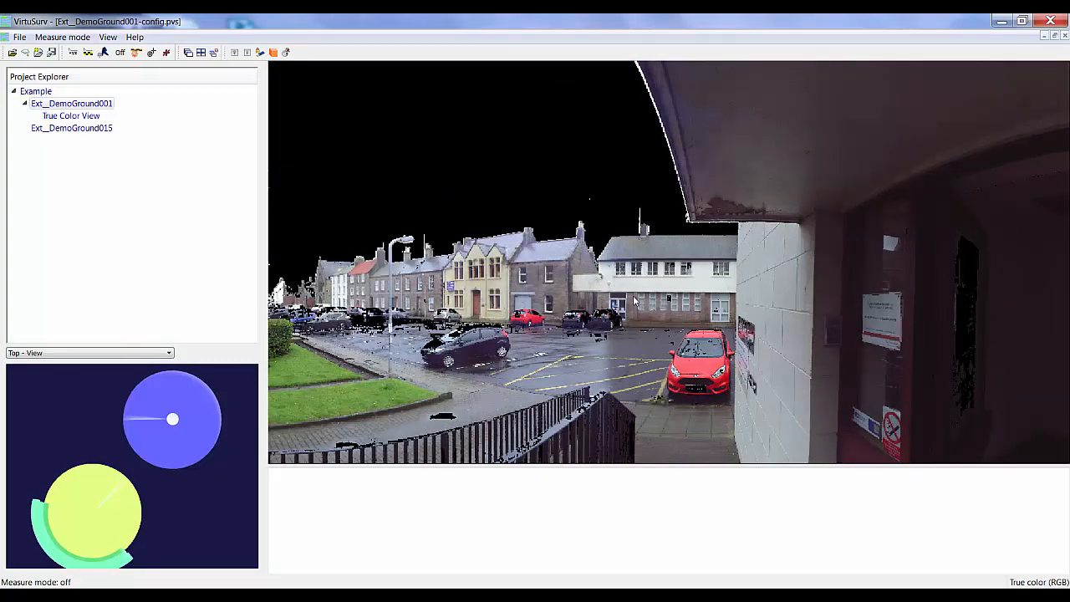
drag(634, 301, 578, 313)
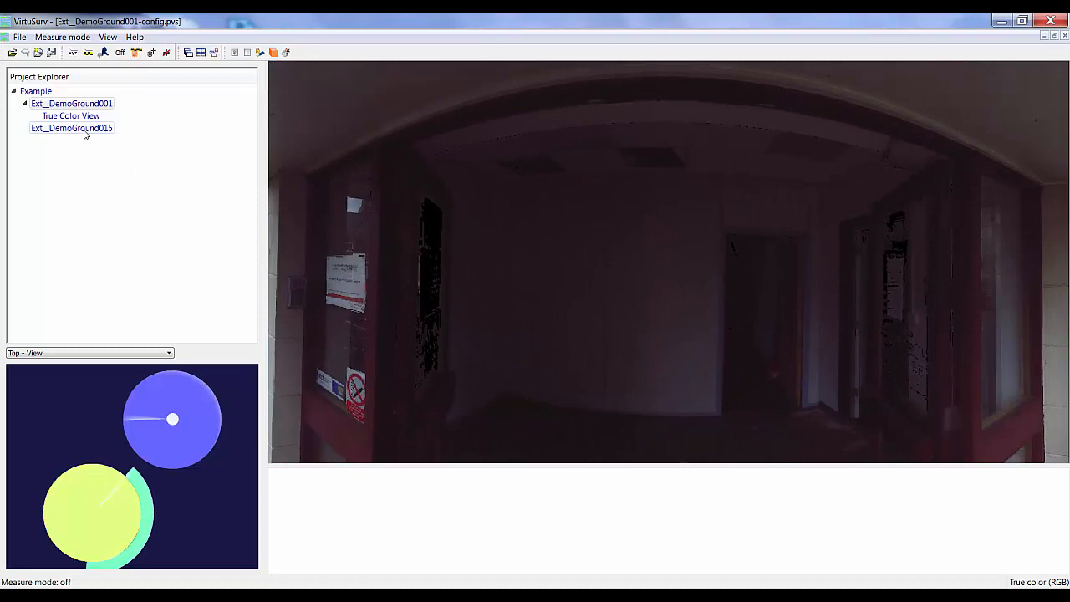
Step: Open the Ext__DemoGround015 scan and bring the brick building's corner and windows into close view
double_click(79, 128)
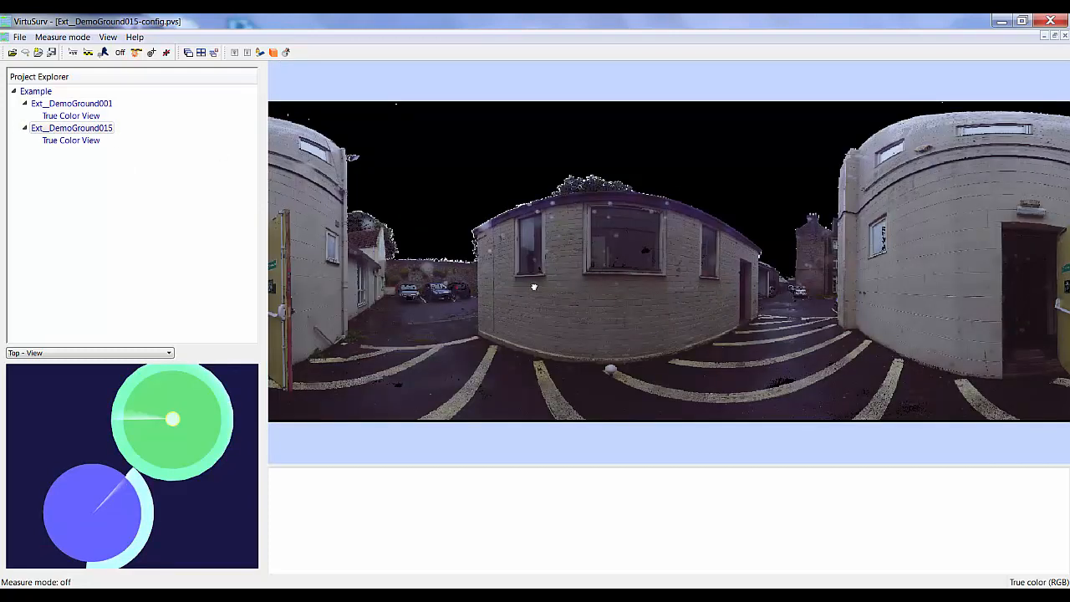
scroll(577, 332, up, 5)
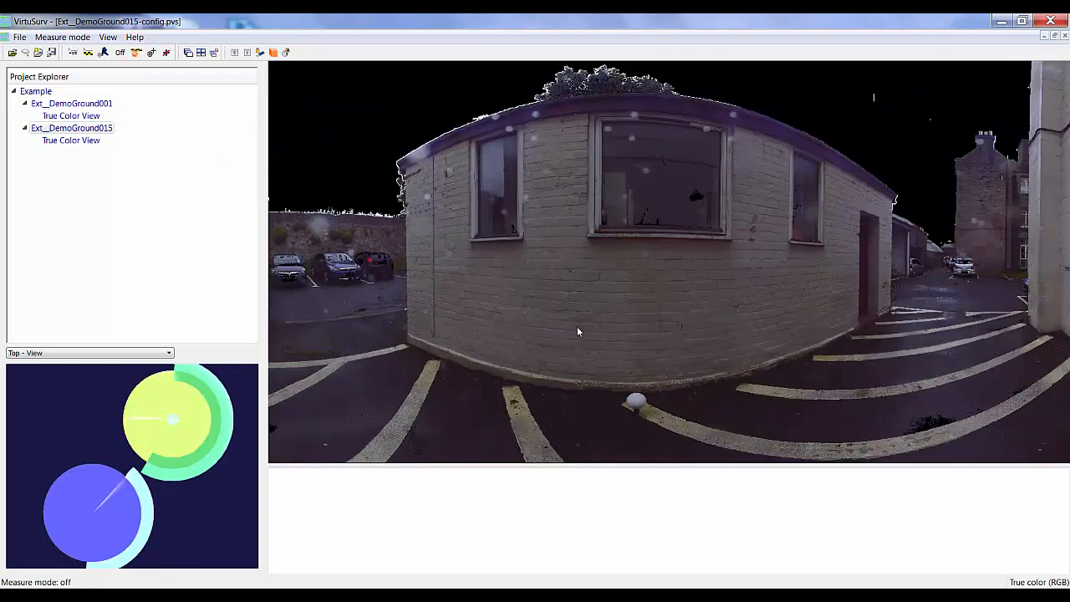
scroll(666, 317, down, 5)
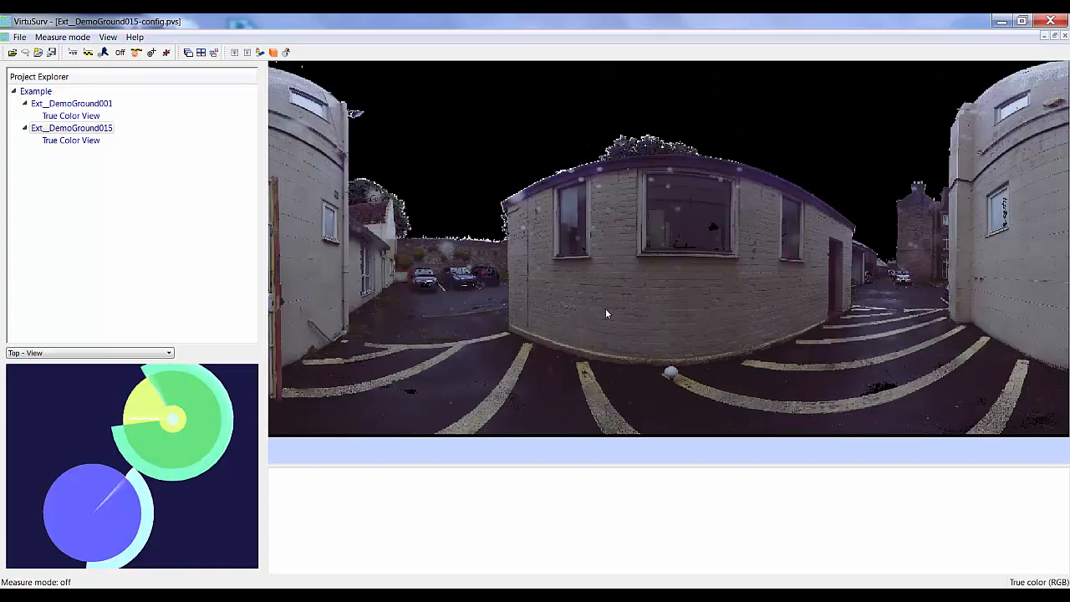
drag(326, 308, 697, 321)
drag(489, 318, 796, 306)
scroll(488, 303, up, 5)
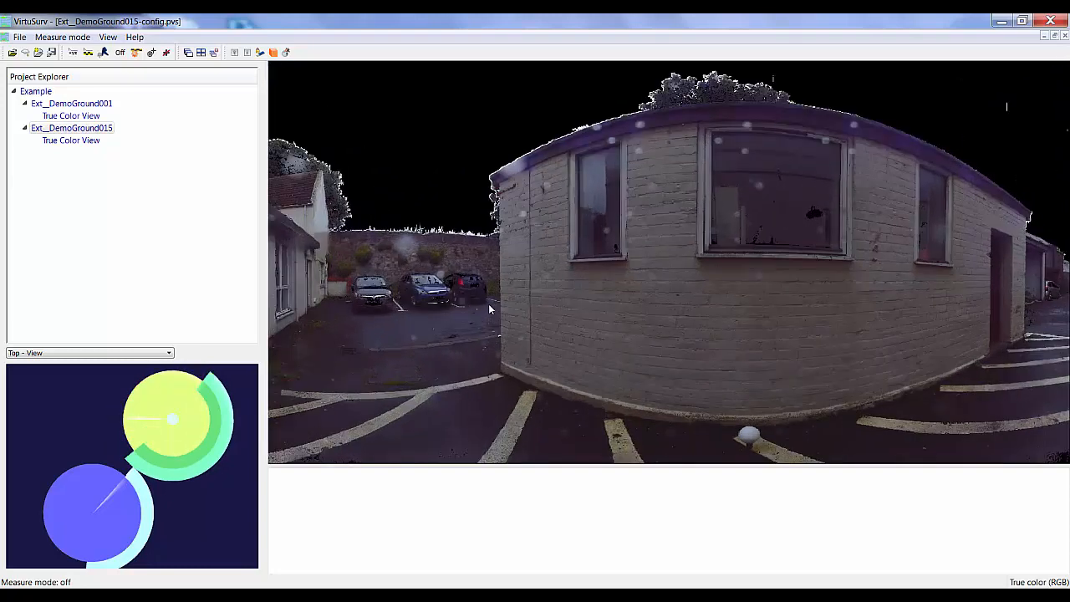
drag(497, 313, 612, 308)
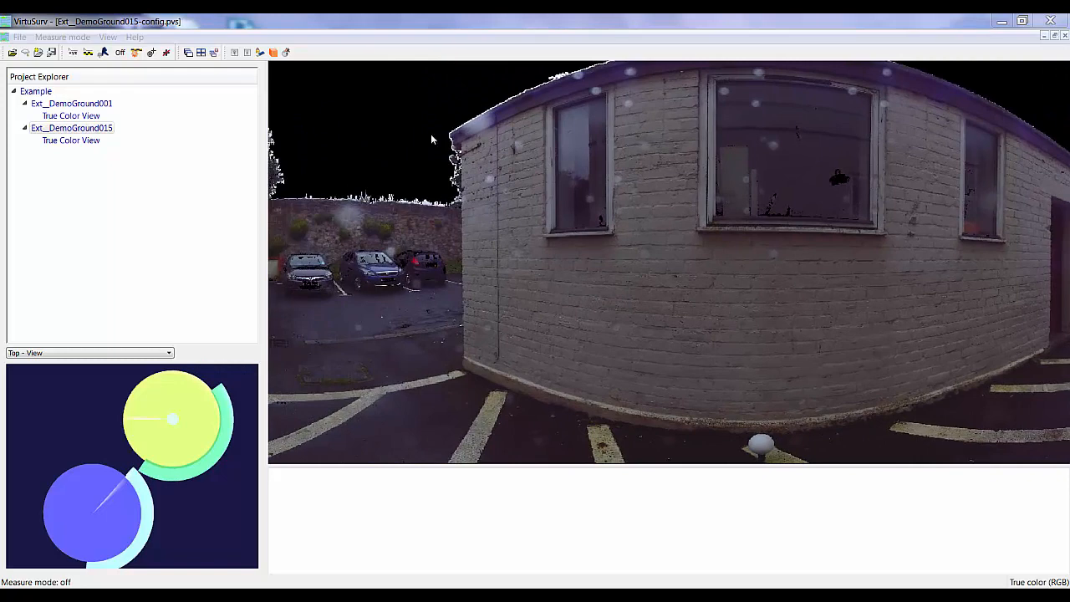
Step: Configure the measurement unit as millimetres
click(82, 39)
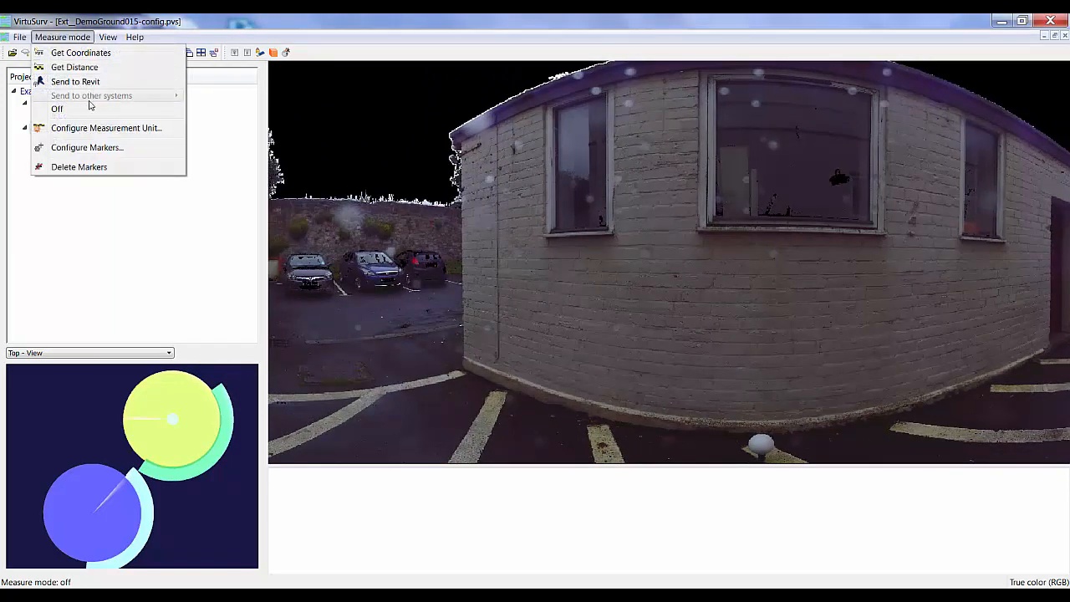
click(92, 128)
click(513, 215)
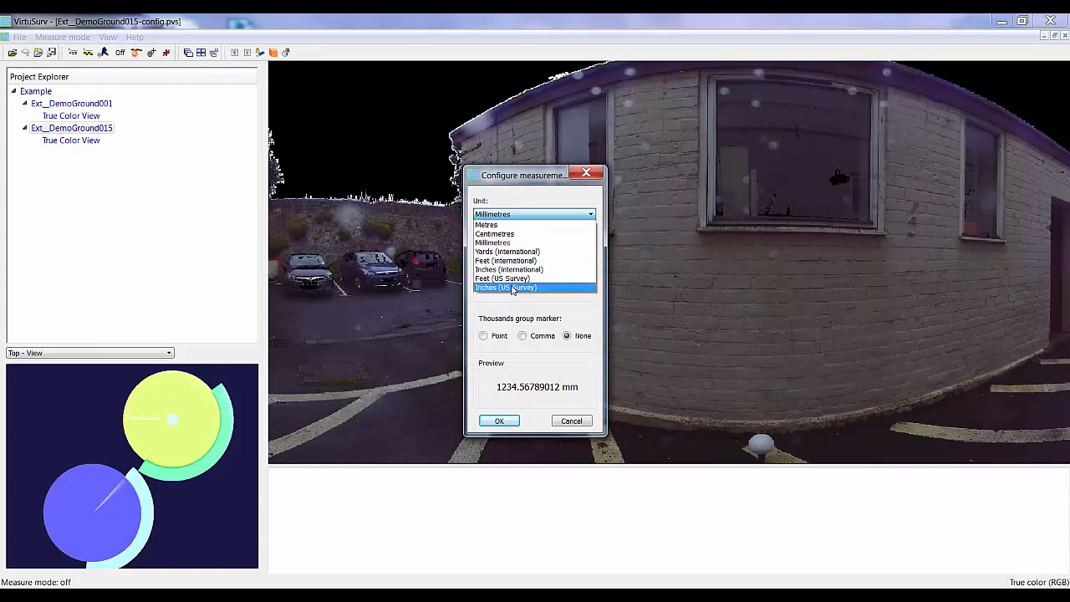
click(509, 243)
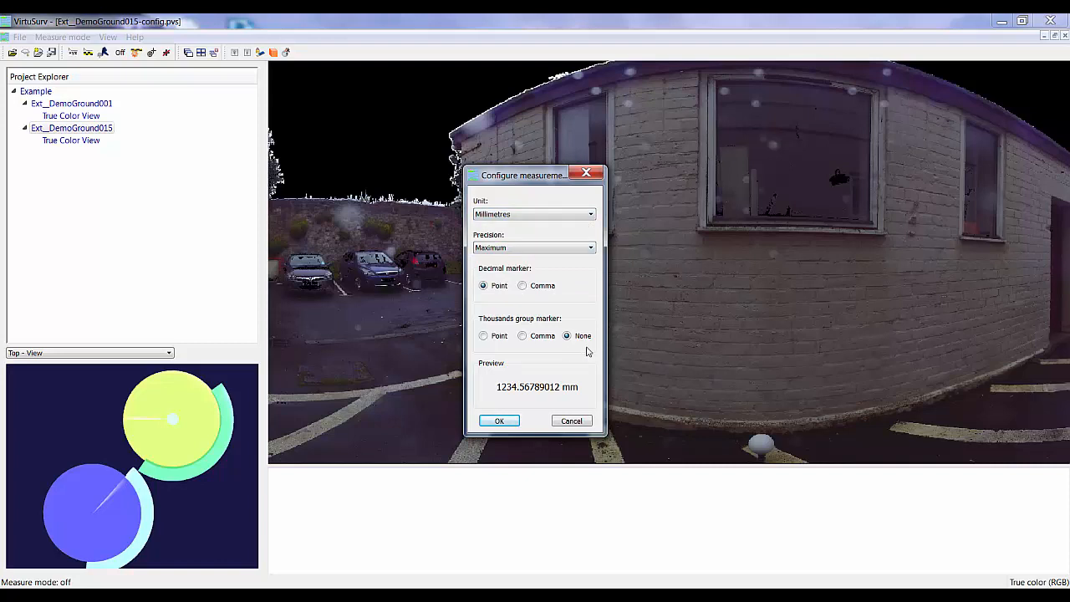
click(499, 421)
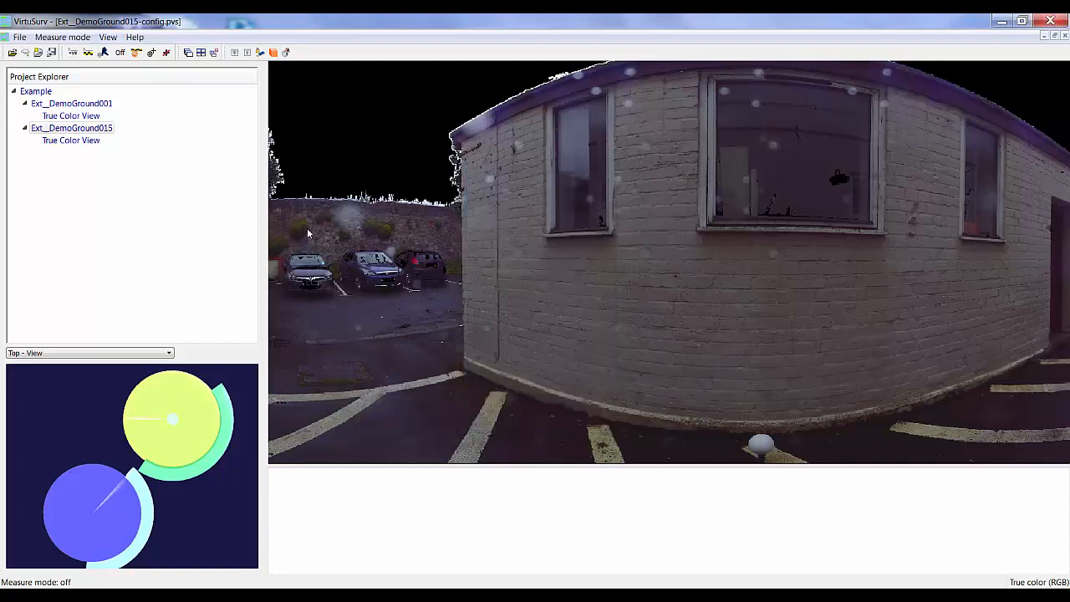
Step: Turn on the Send to Revit measure mode, switch to Revit and run Linking PC Coordinates for the point cloud
click(104, 53)
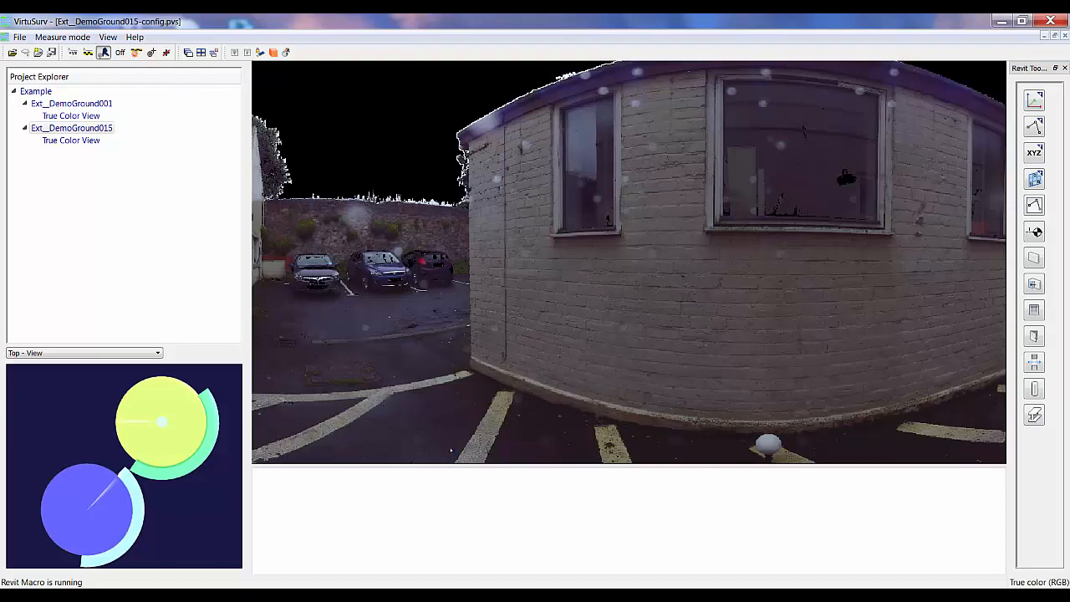
mouse_move(409, 595)
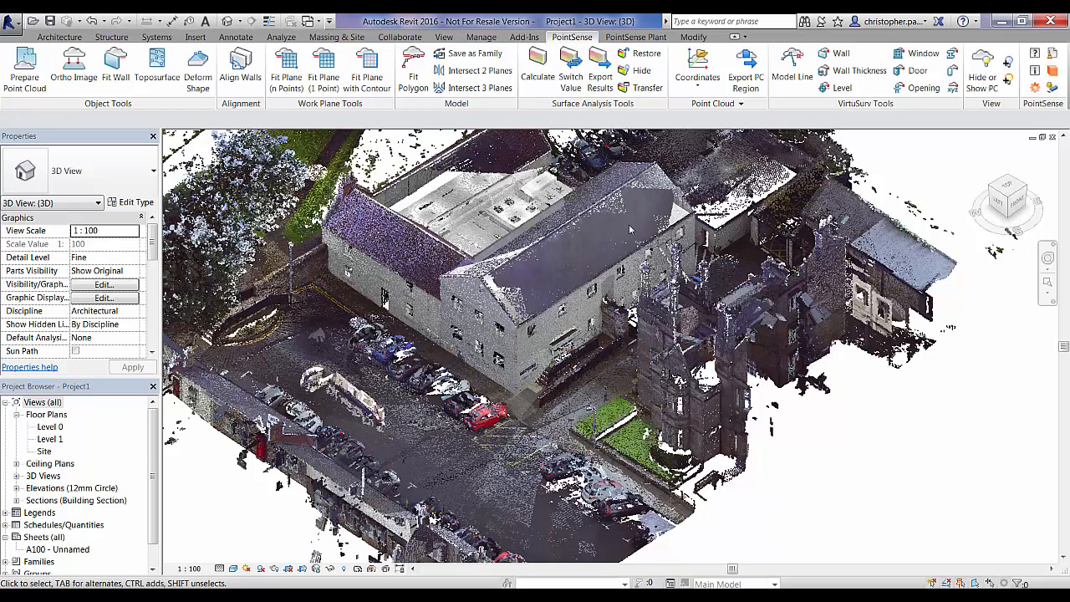
click(715, 80)
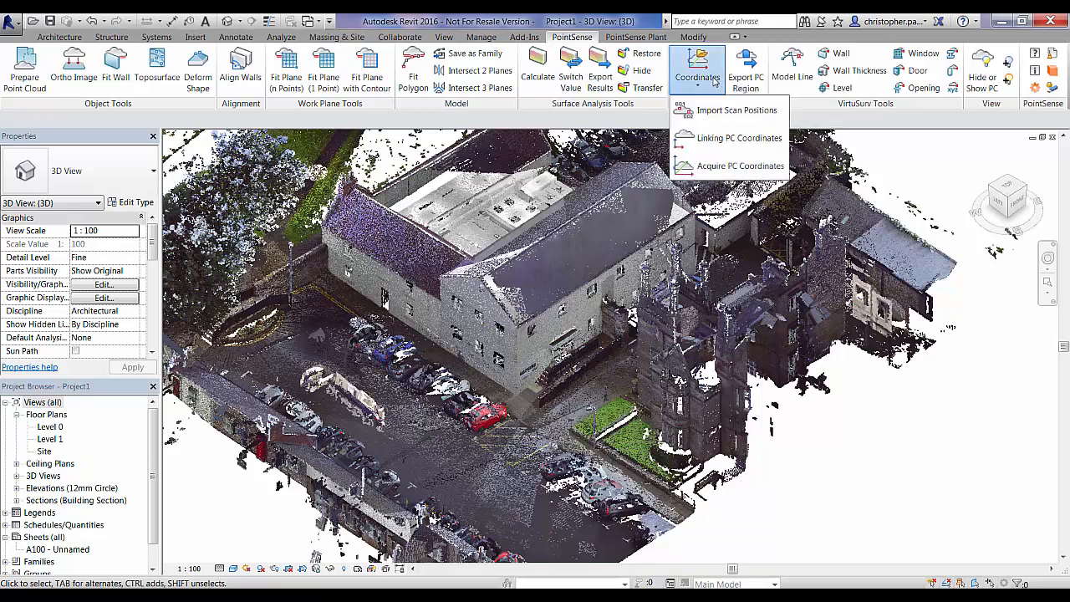
click(707, 139)
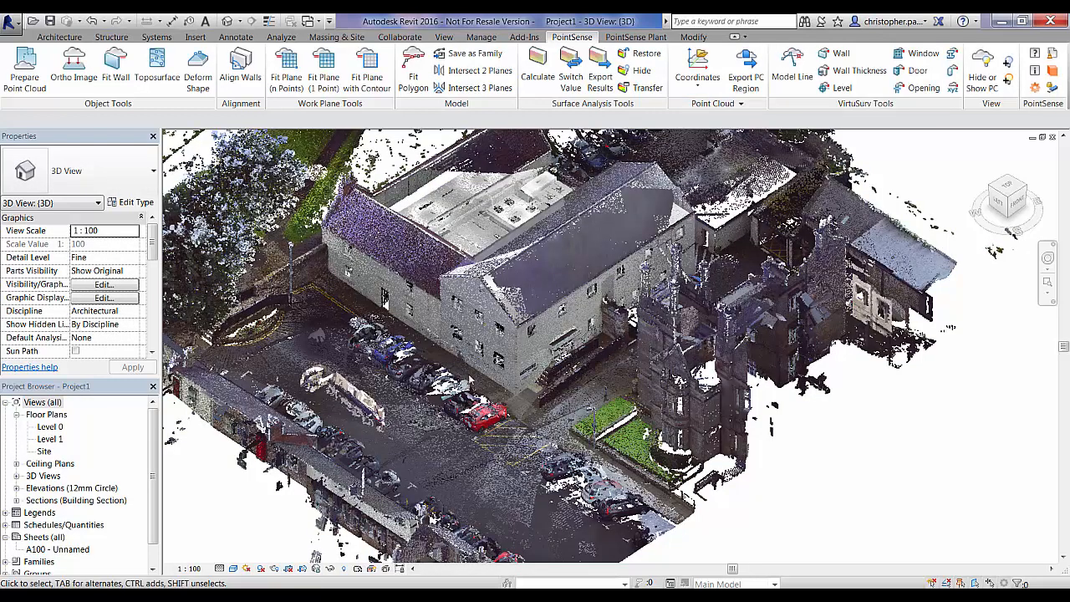
middle_drag(586, 346, 621, 347)
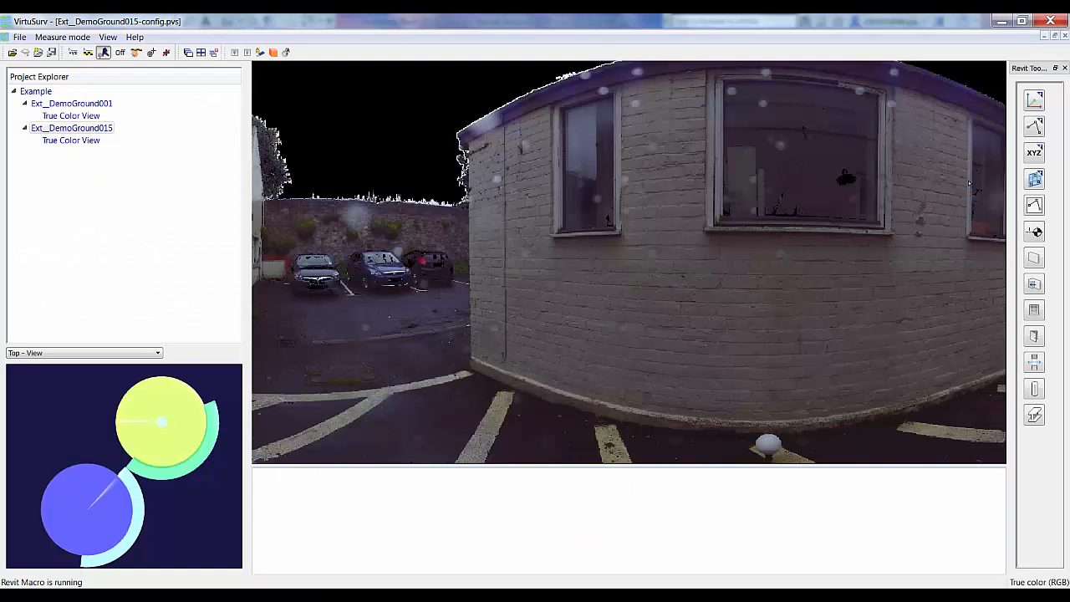
Step: In VirtuSurv, send a construction point to Revit from the base of the brick building's corner, using standard raw point cloud picking
click(1035, 154)
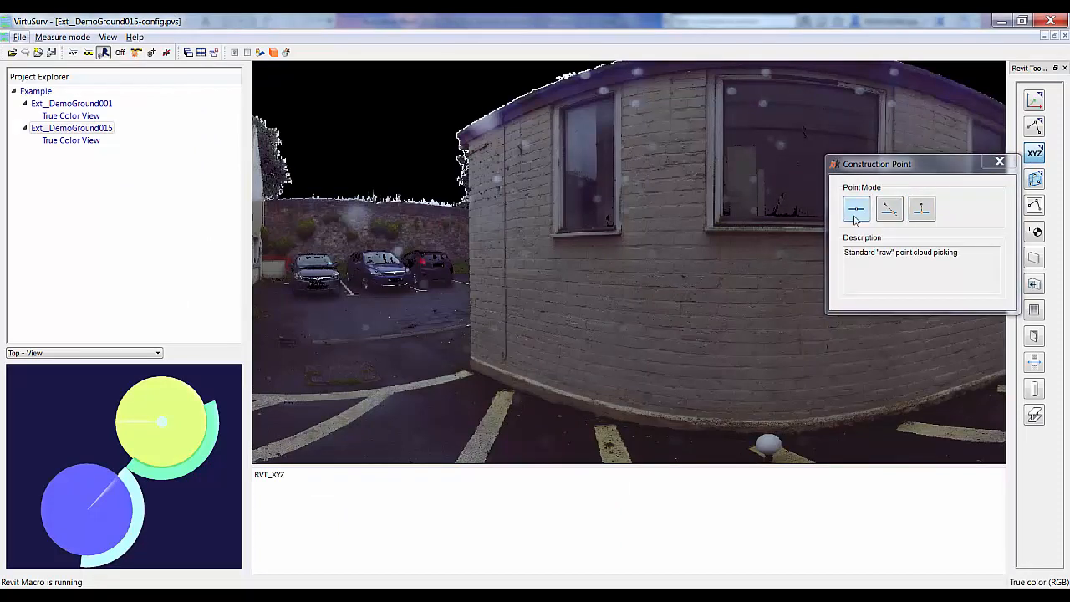
click(470, 371)
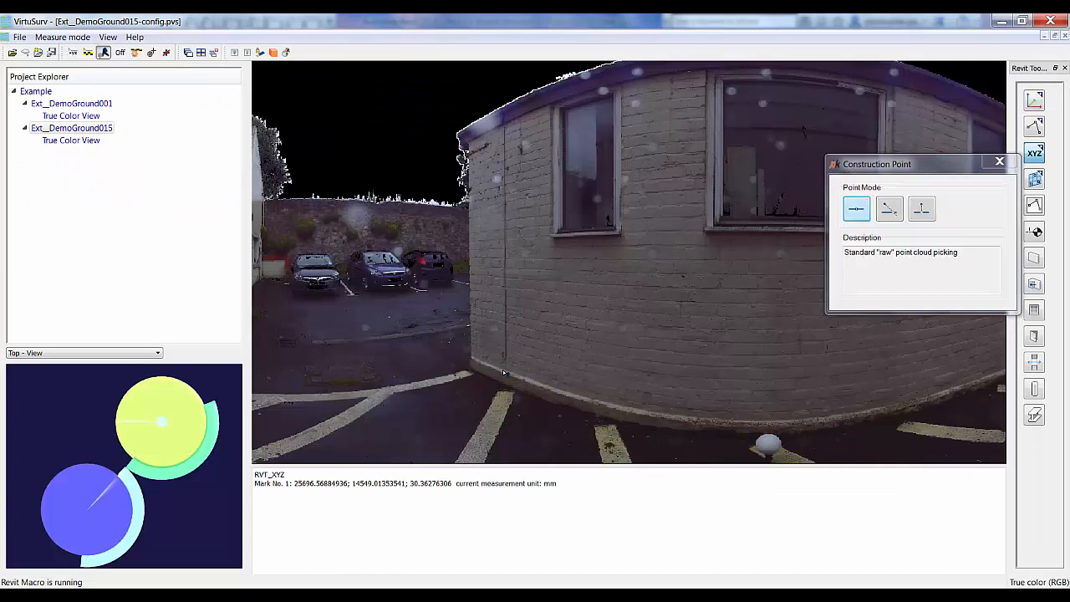
click(1000, 162)
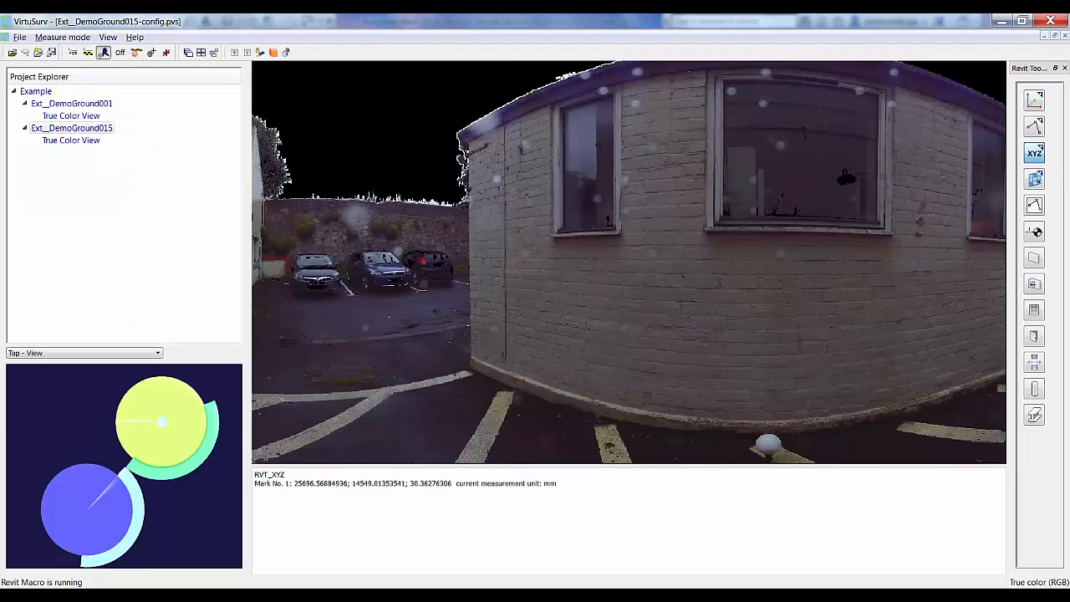
Step: In Revit's 3D view, find the building corner holding the construction point, hiding and reshowing the point cloud to check it
scroll(553, 368, up, 4)
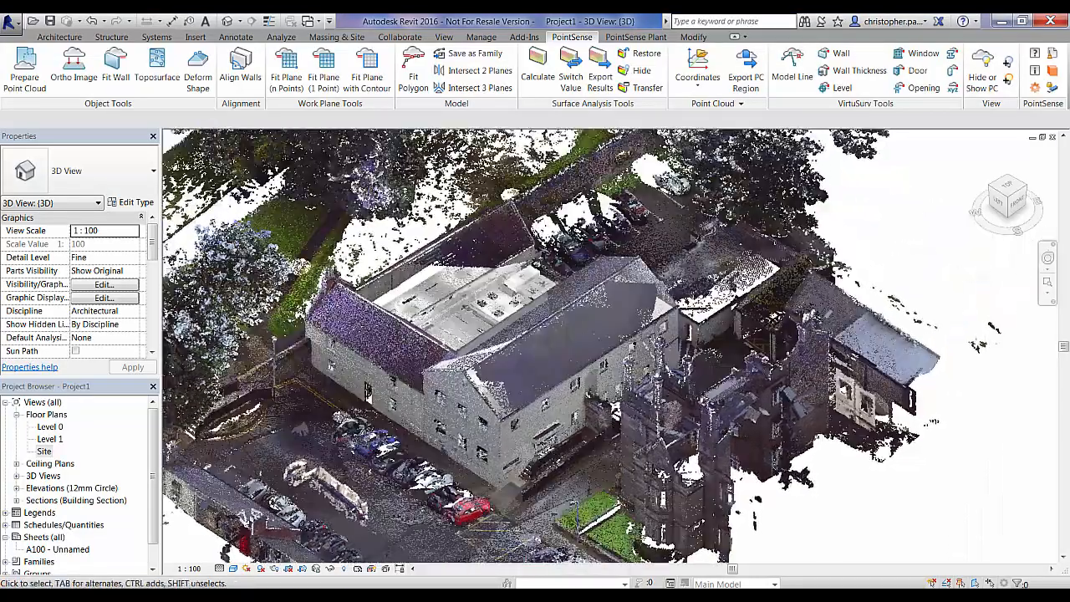
shift+middle_drag(538, 363, 618, 368)
middle_drag(388, 197, 485, 305)
scroll(498, 293, up, 8)
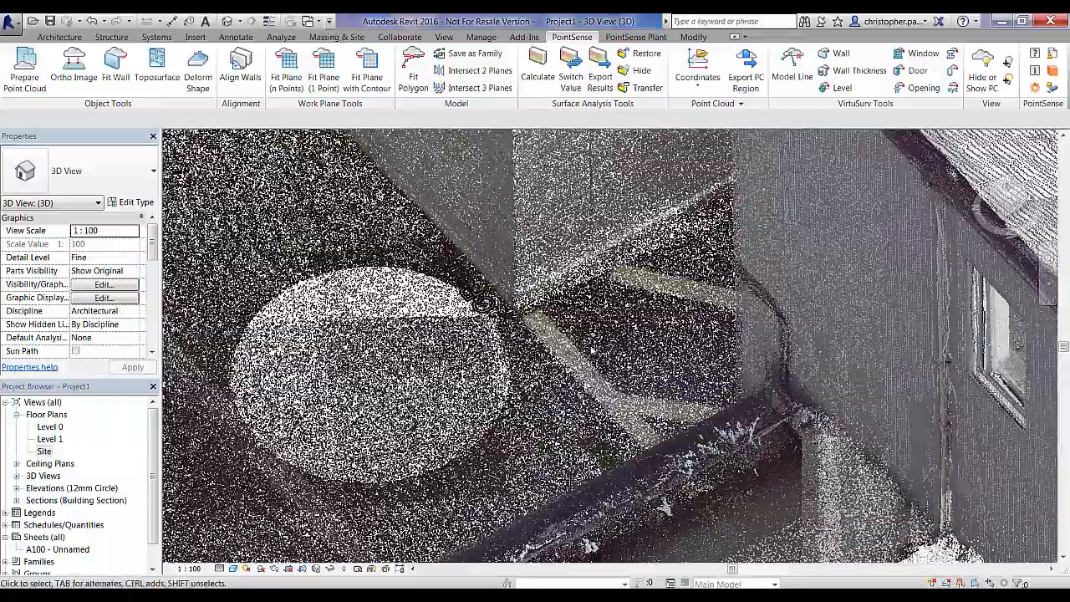
shift+middle_drag(588, 349, 741, 181)
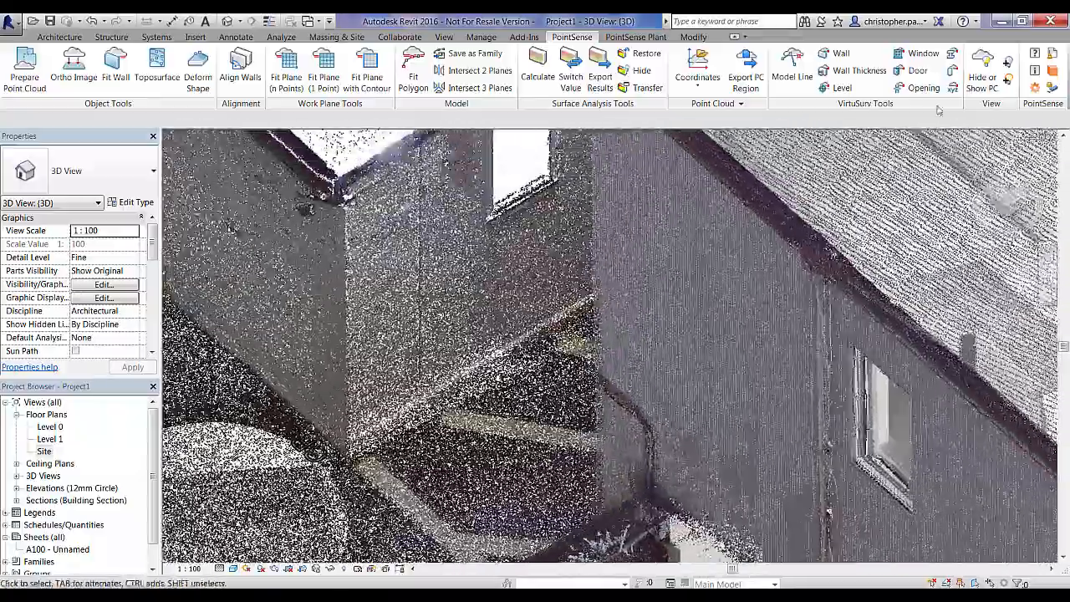
click(985, 80)
click(985, 80)
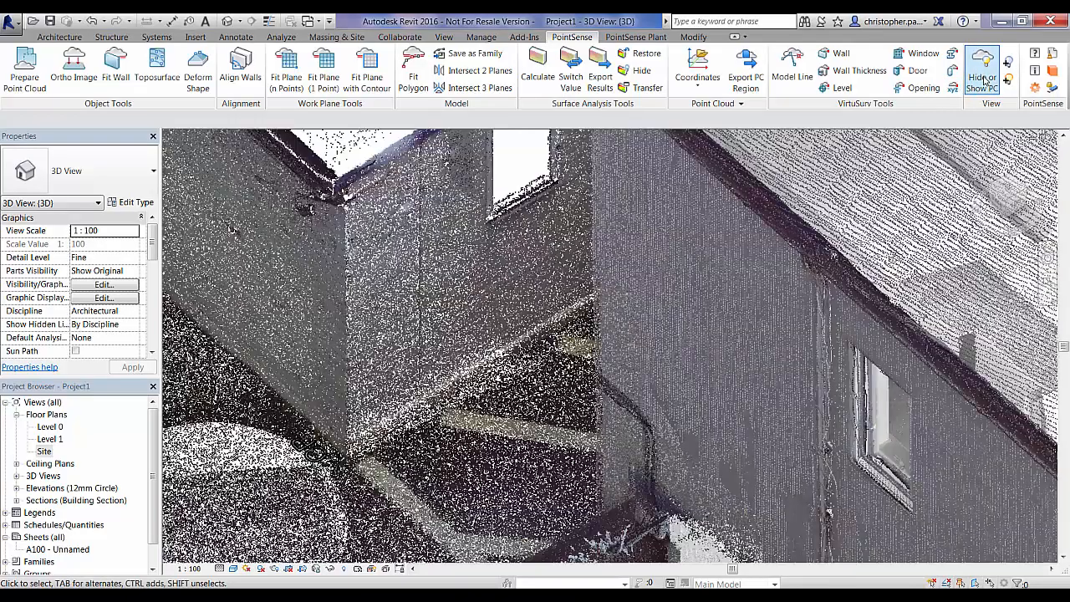
Step: Select the construction point at the base of the building corner to inspect its properties
middle_drag(232, 229, 386, 134)
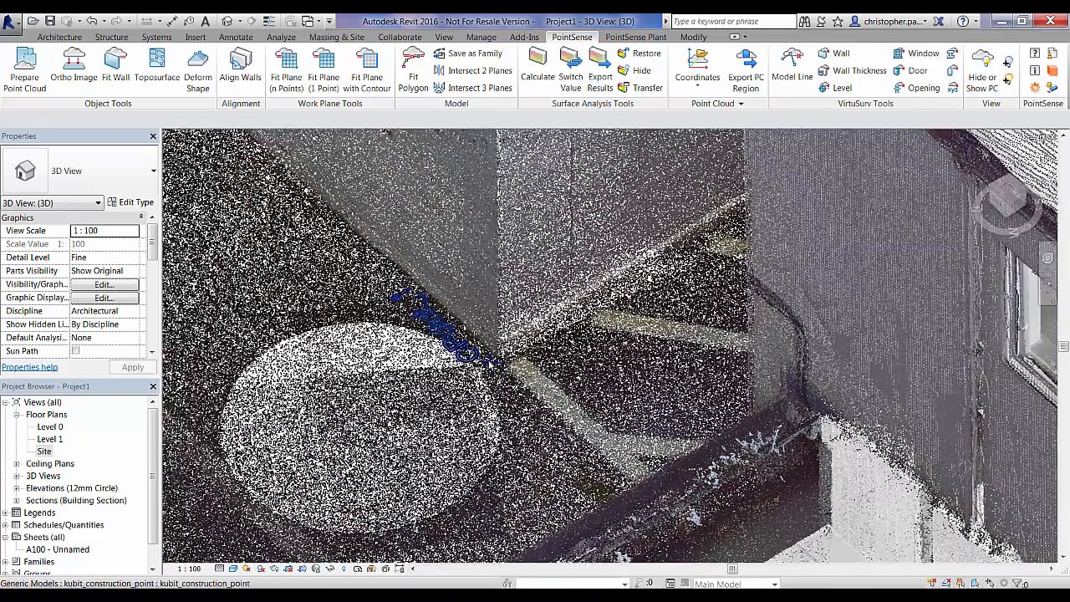
click(502, 375)
scroll(523, 405, down, 3)
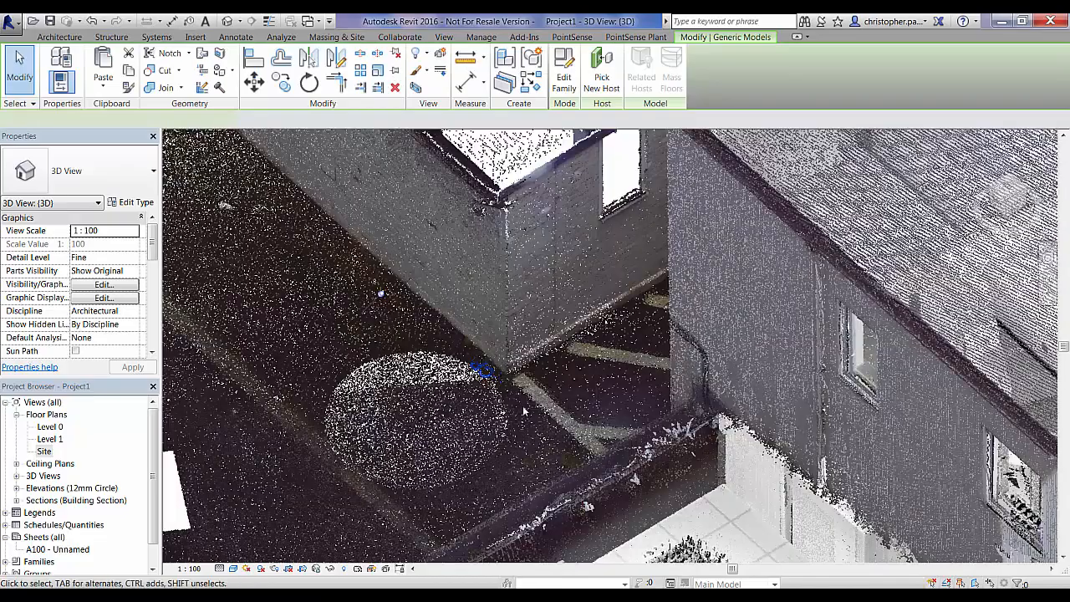
scroll(522, 404, down, 2)
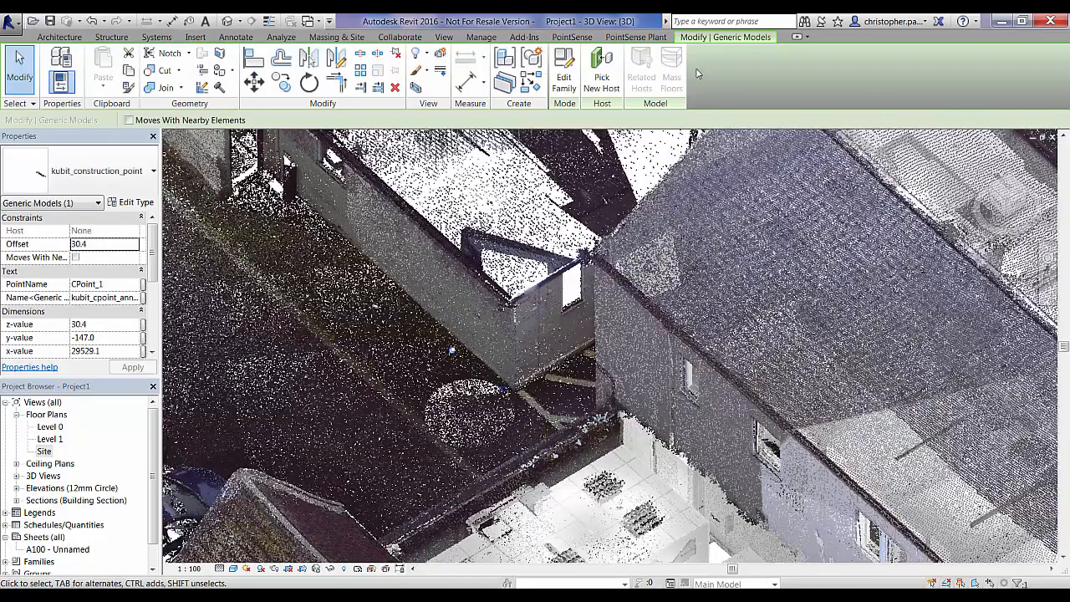
Step: Hide and reshow the point cloud around the selected construction point, deselect it and return to an overview of the site
click(577, 37)
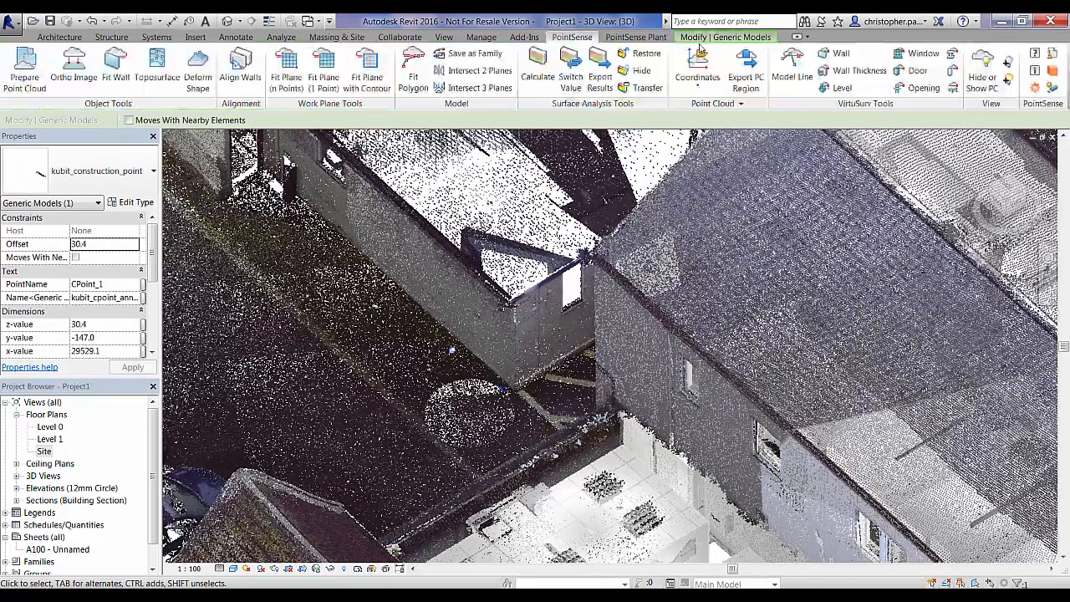
click(984, 75)
click(983, 75)
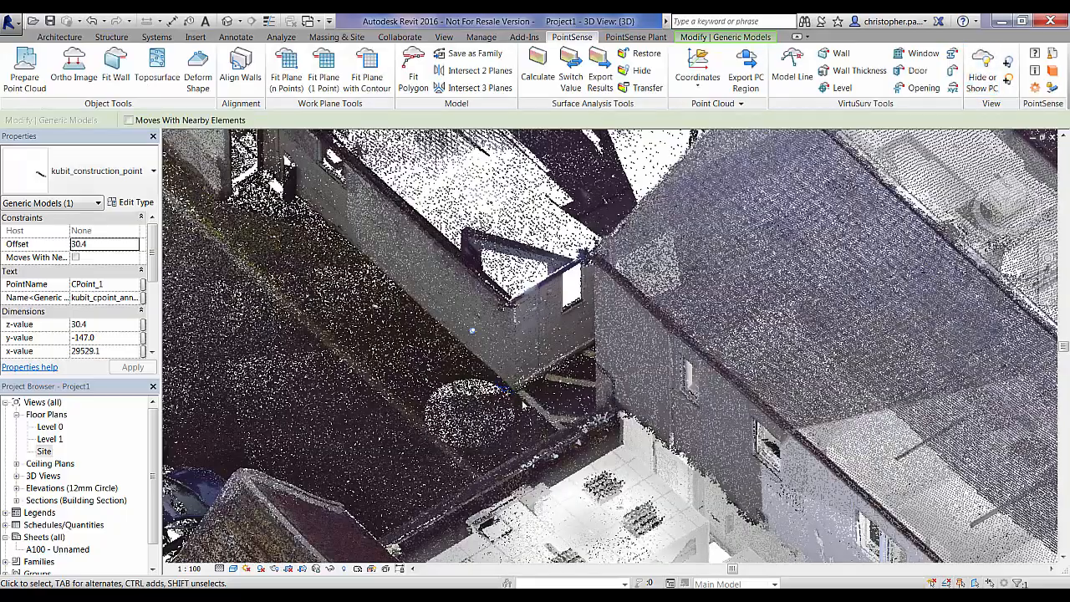
key(Escape)
shift+middle_drag(696, 451, 541, 311)
scroll(568, 446, down, 2)
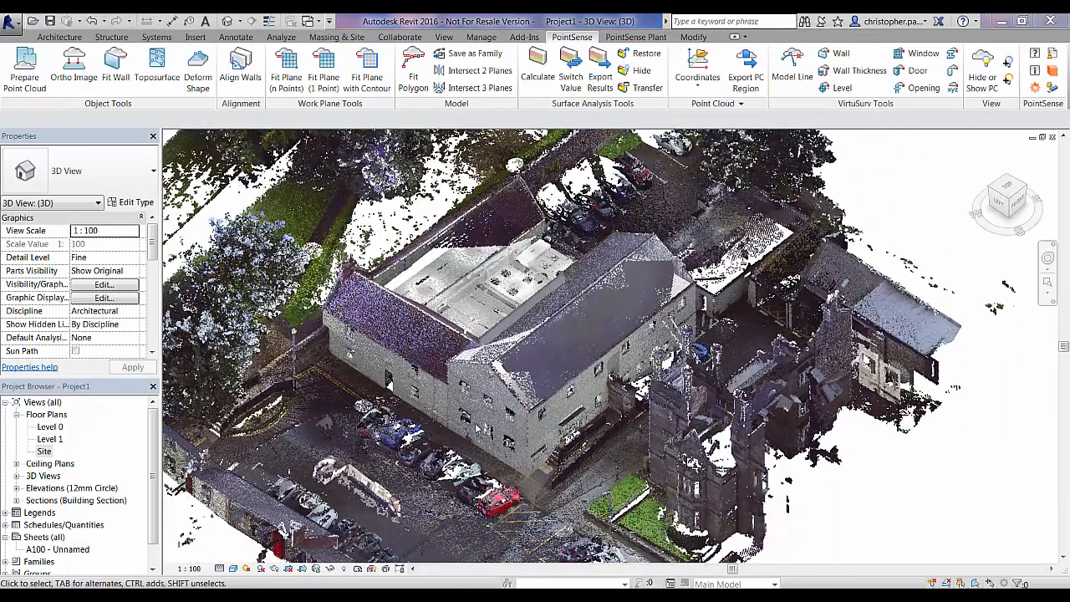
Step: Open the Site floor plan and bring the central building into view
double_click(43, 451)
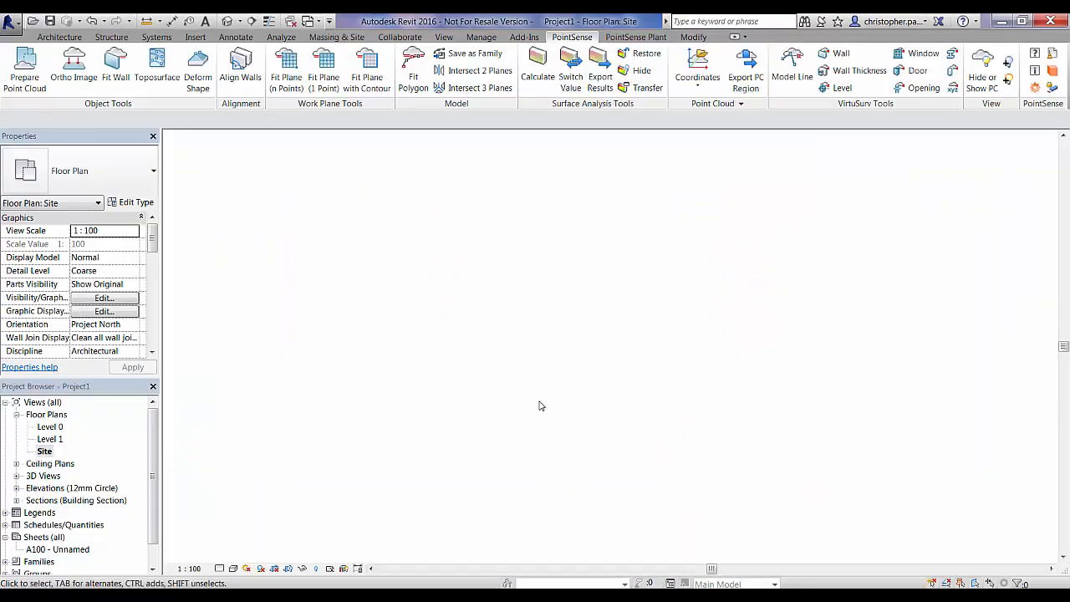
middle_drag(675, 378, 605, 380)
scroll(605, 380, up, 5)
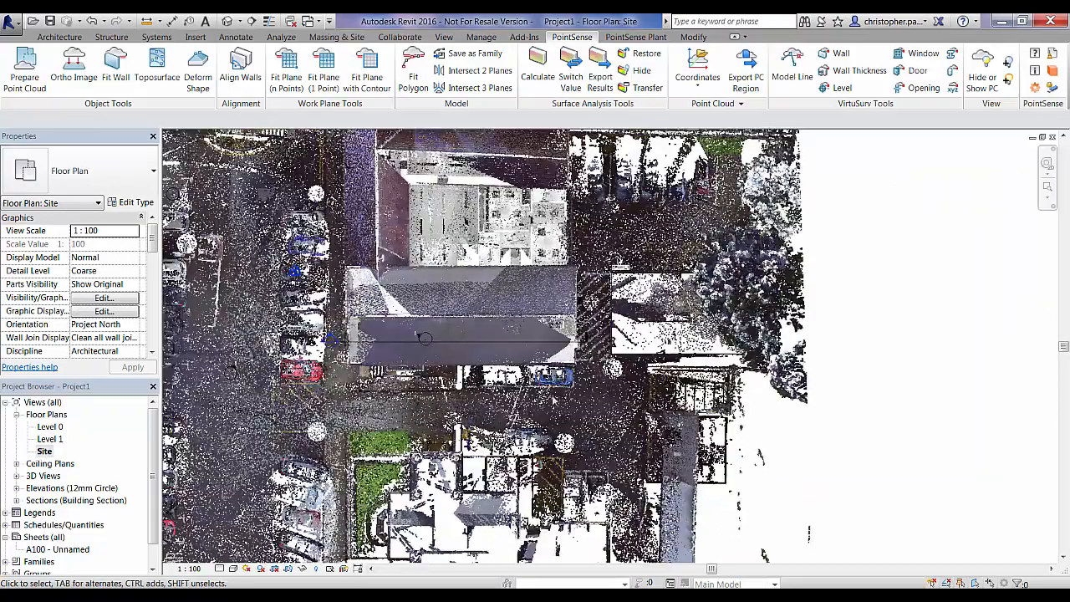
middle_drag(554, 404, 611, 434)
scroll(591, 418, up, 1)
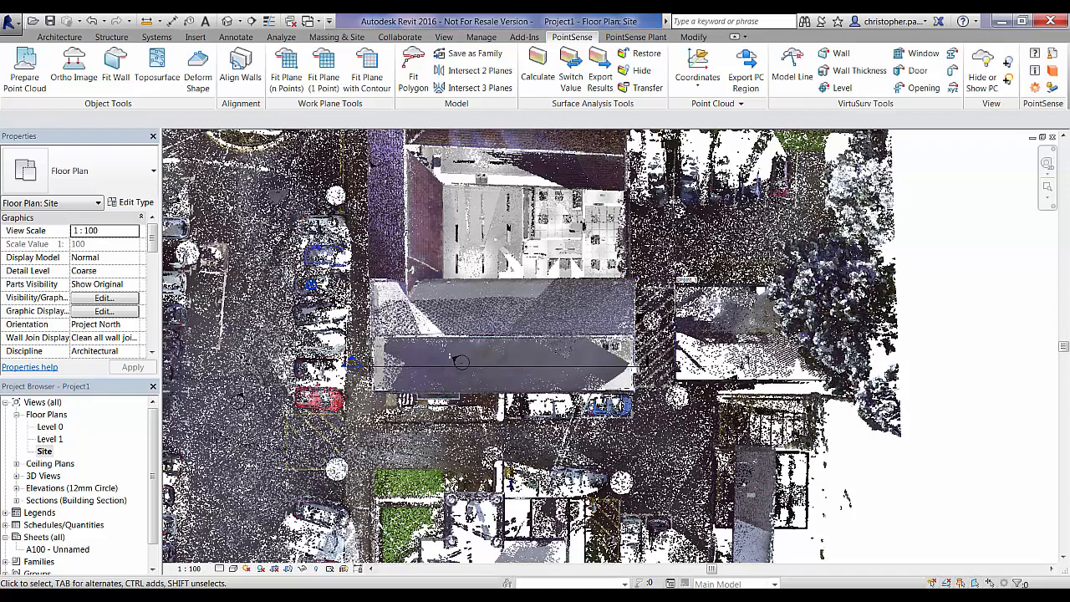
scroll(460, 361, up, 2)
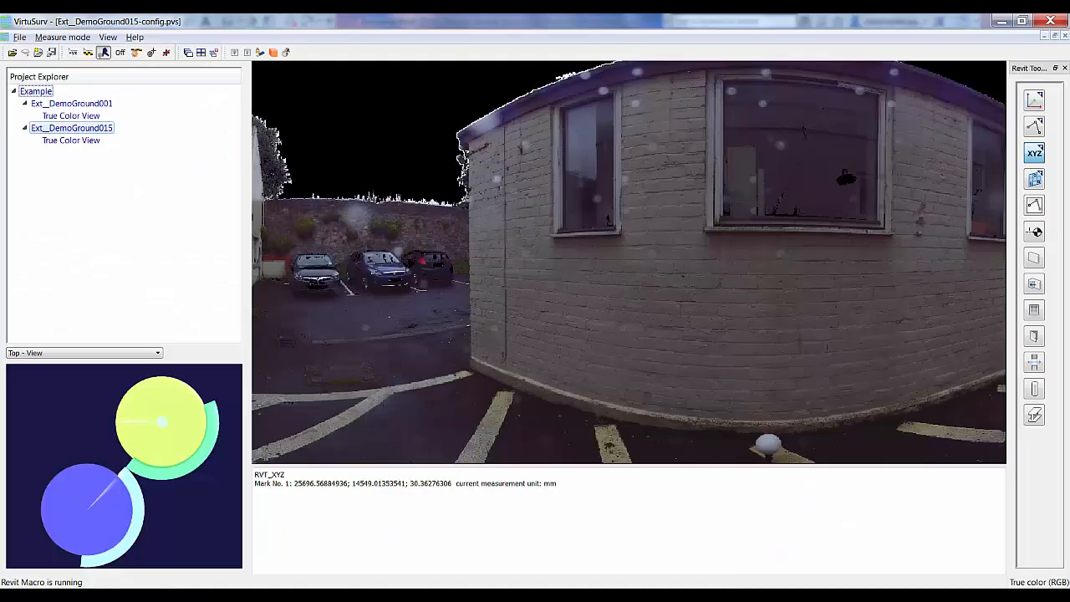
Step: Switch to VirtuSurv and export the Example project's scan positions as a text file named Scan Locations in the kubit VirtuSurv Example folder
right_click(51, 95)
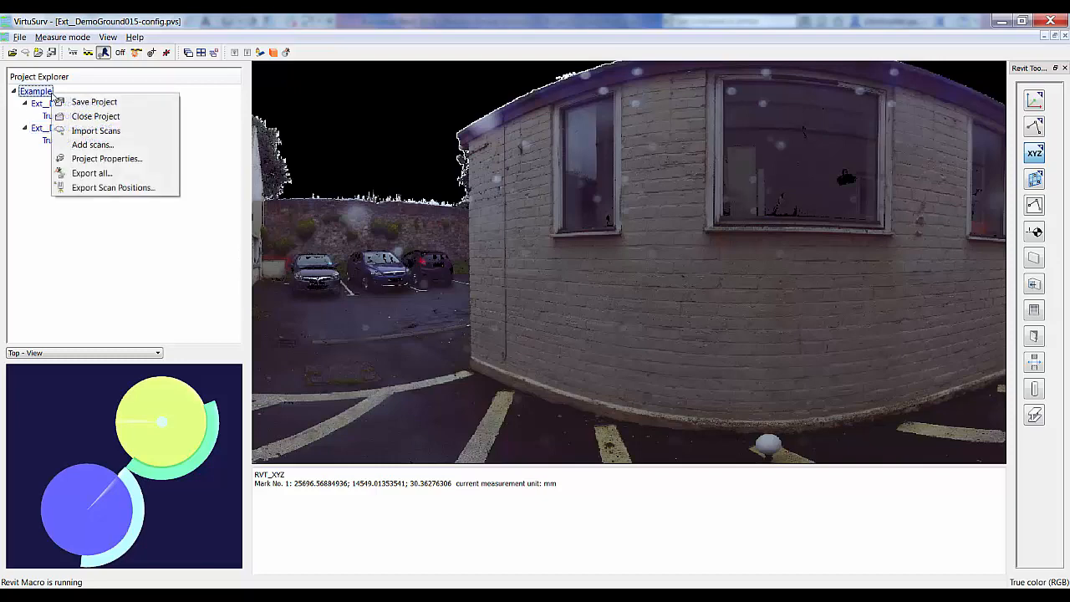
click(127, 191)
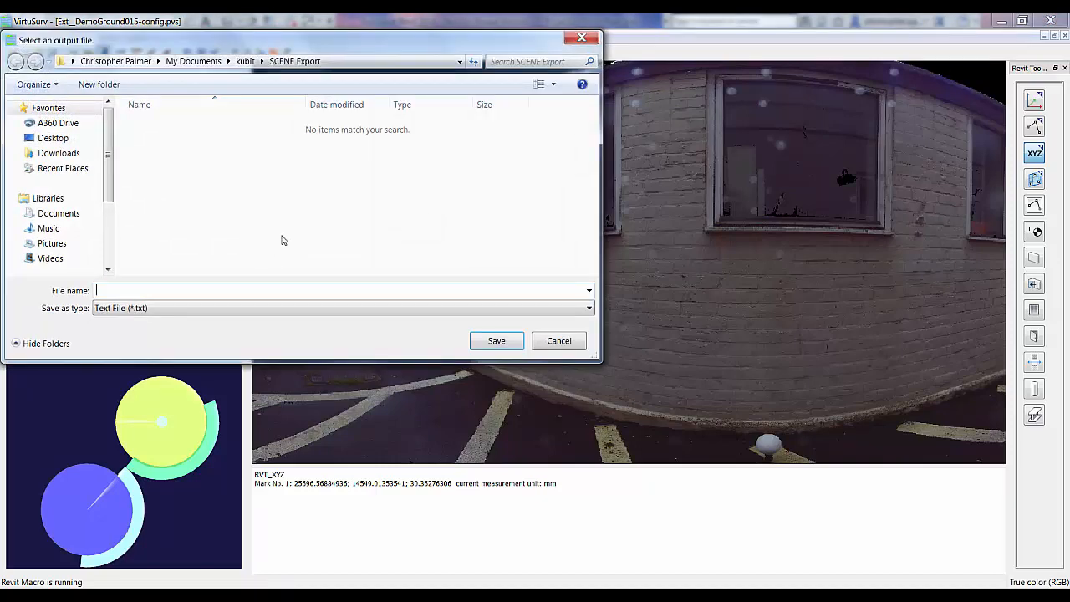
click(244, 61)
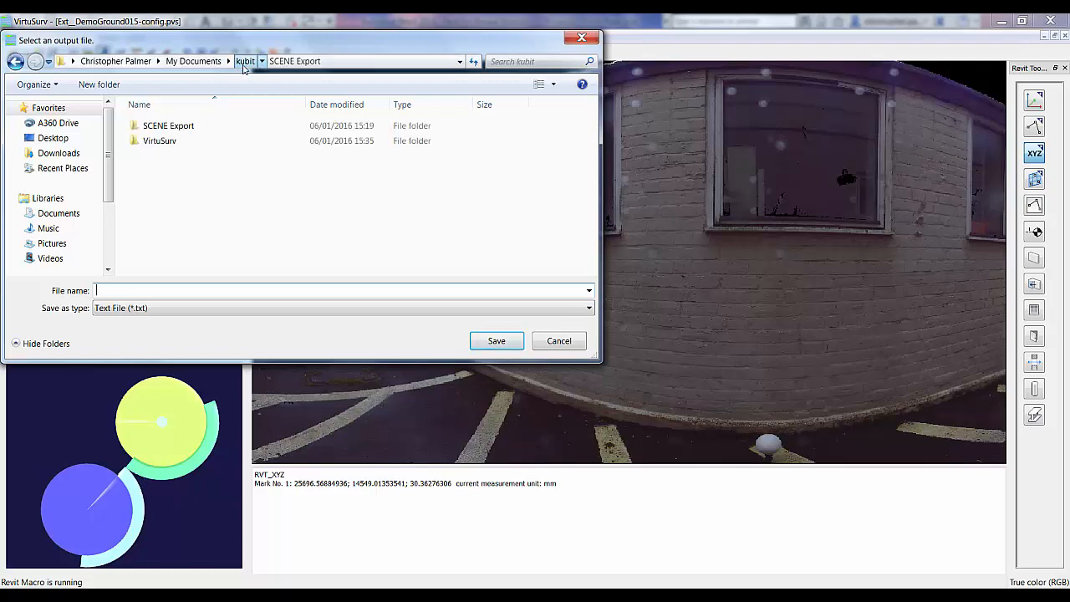
double_click(161, 141)
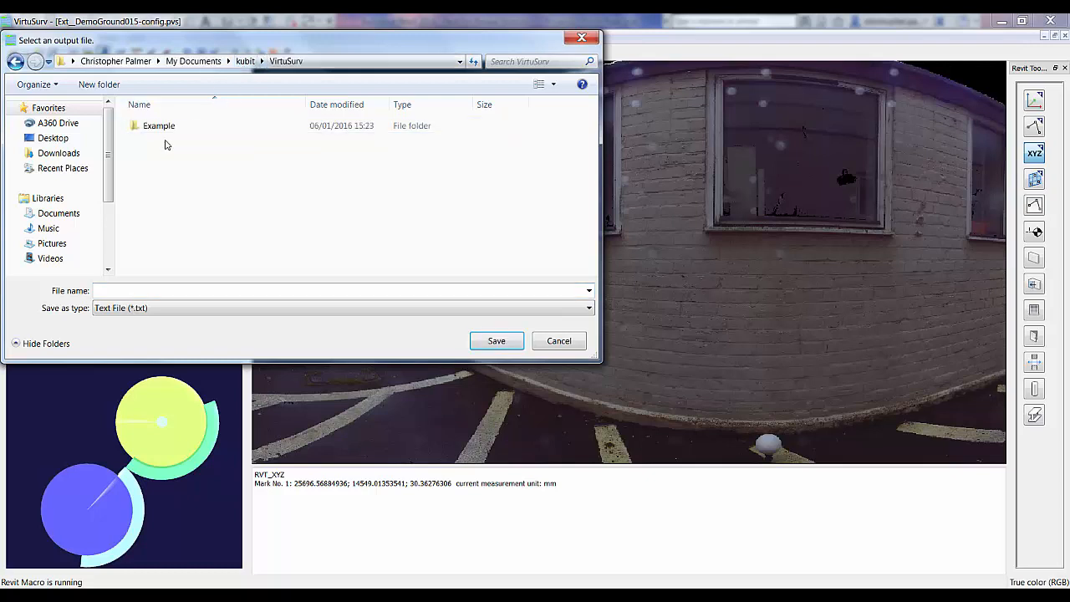
double_click(158, 127)
click(251, 290)
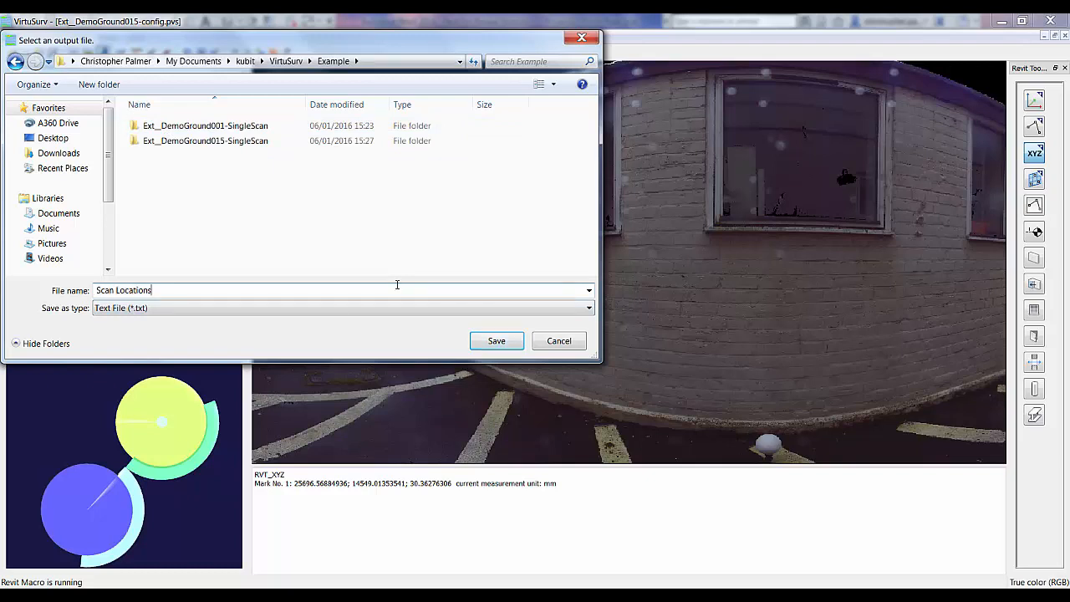
click(495, 342)
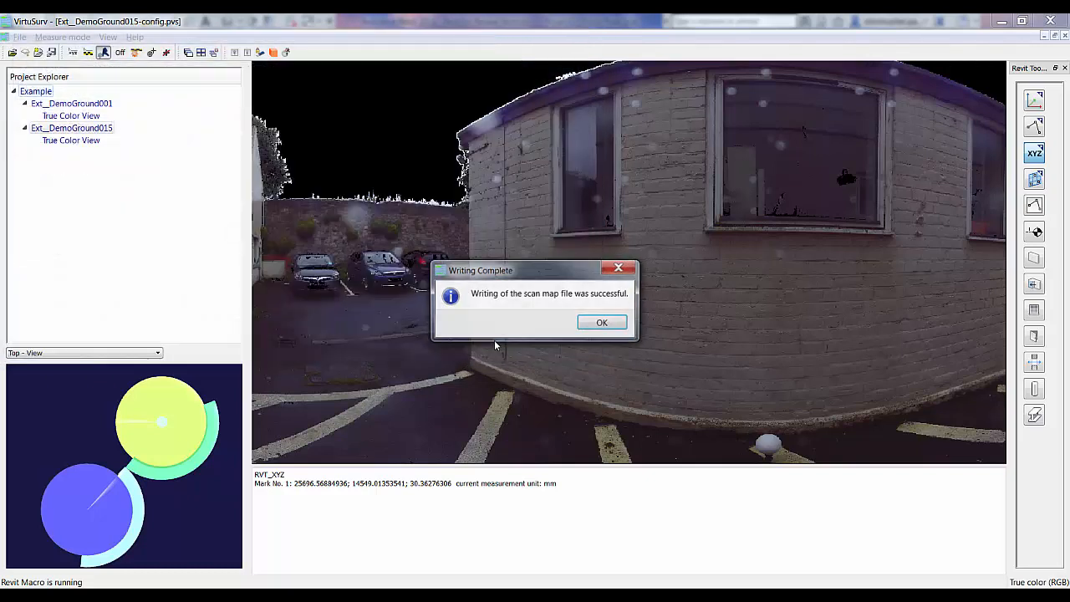
click(600, 323)
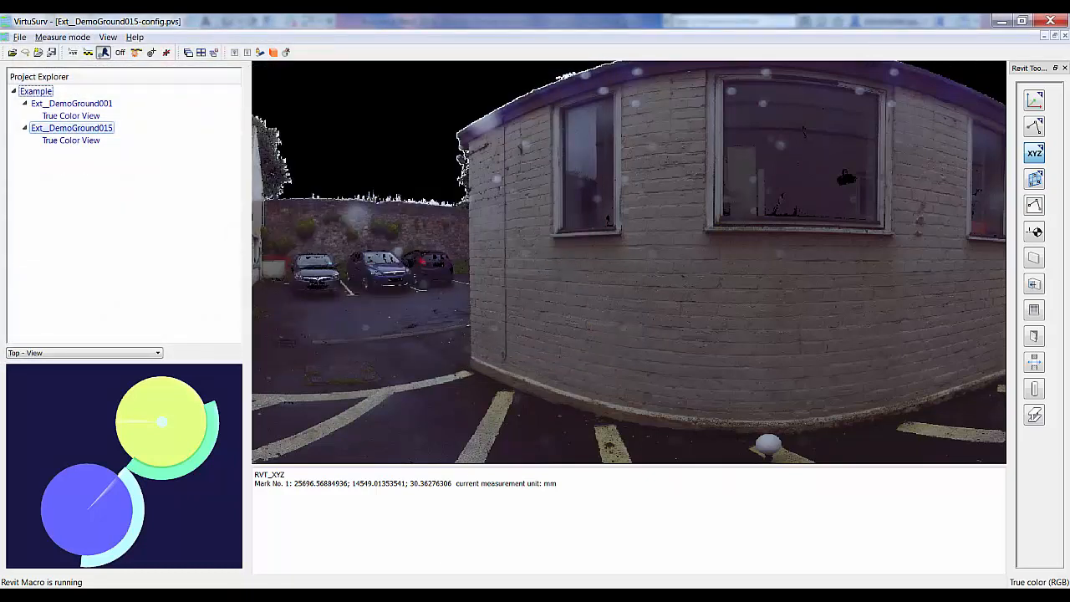
Step: Switch to Revit and import the scan positions from Scan Locations.txt in the VirtuSurv Example folder into the Site plan
key(alt+Tab)
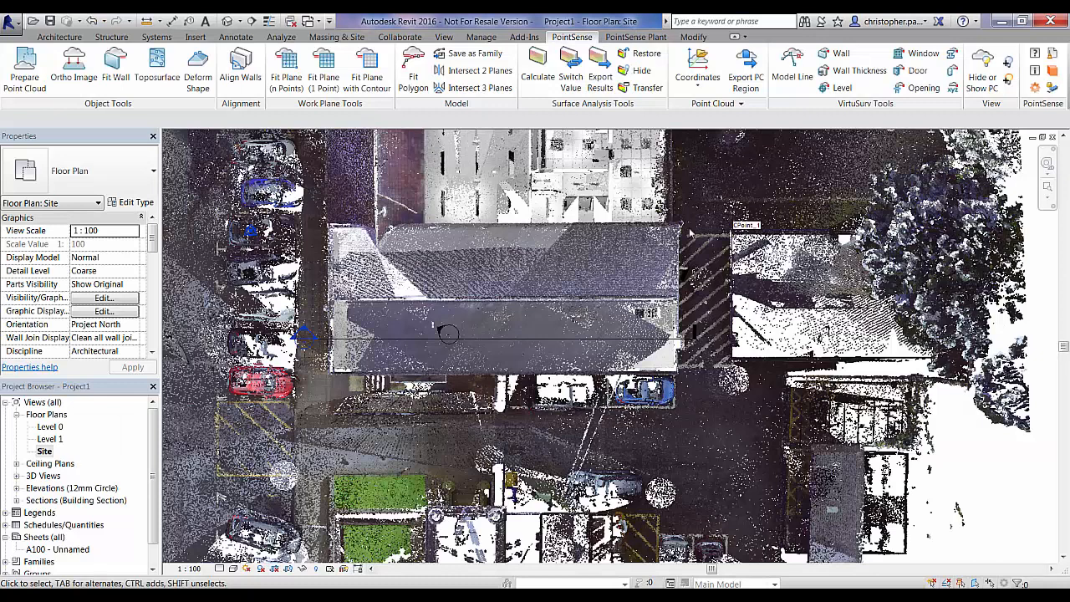
click(694, 79)
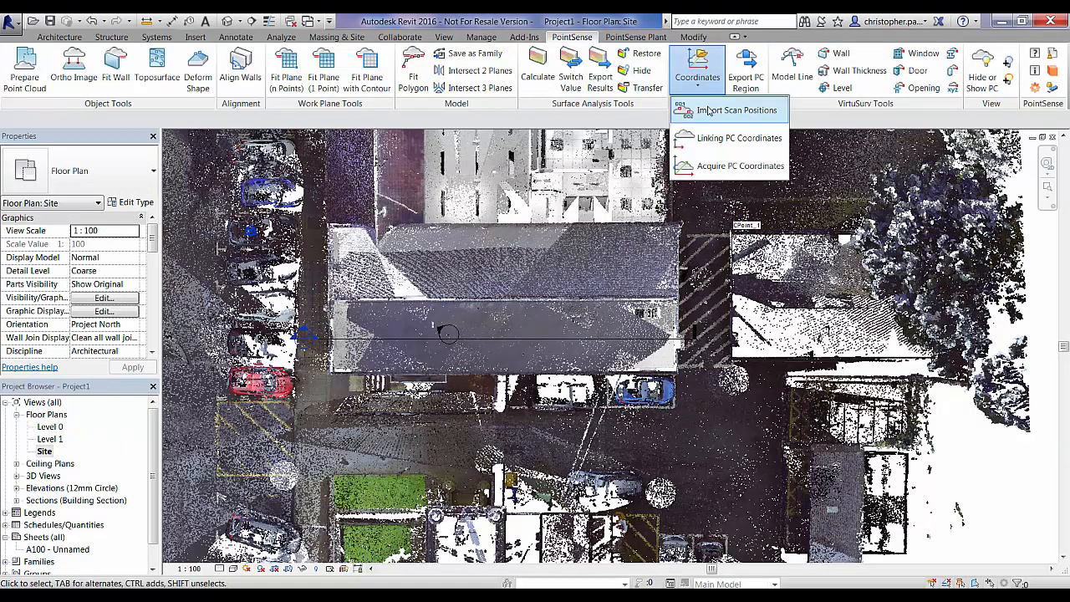
click(708, 111)
double_click(489, 265)
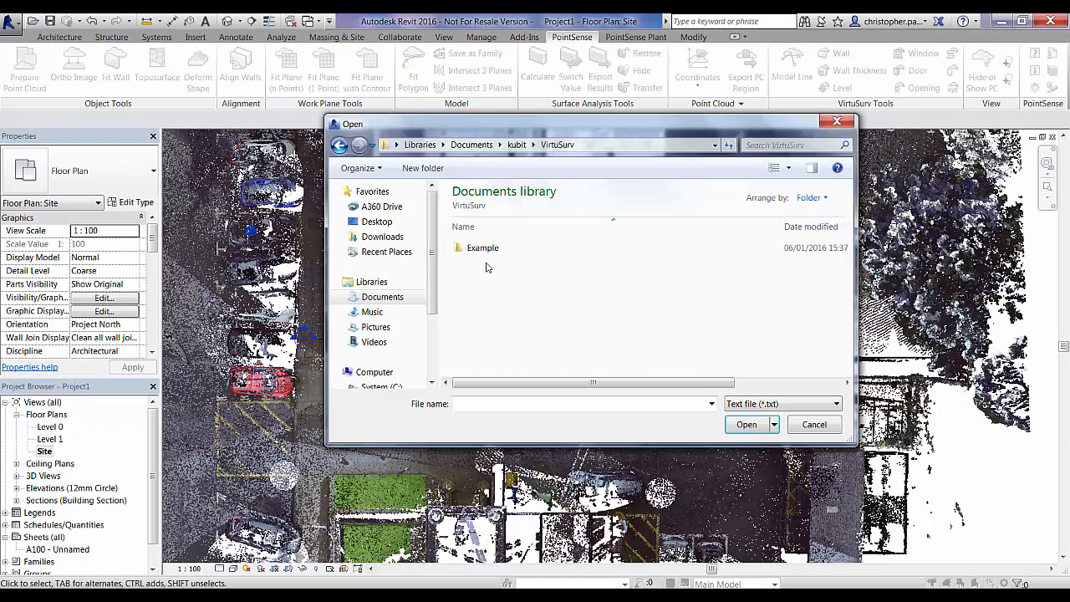
double_click(489, 249)
click(489, 277)
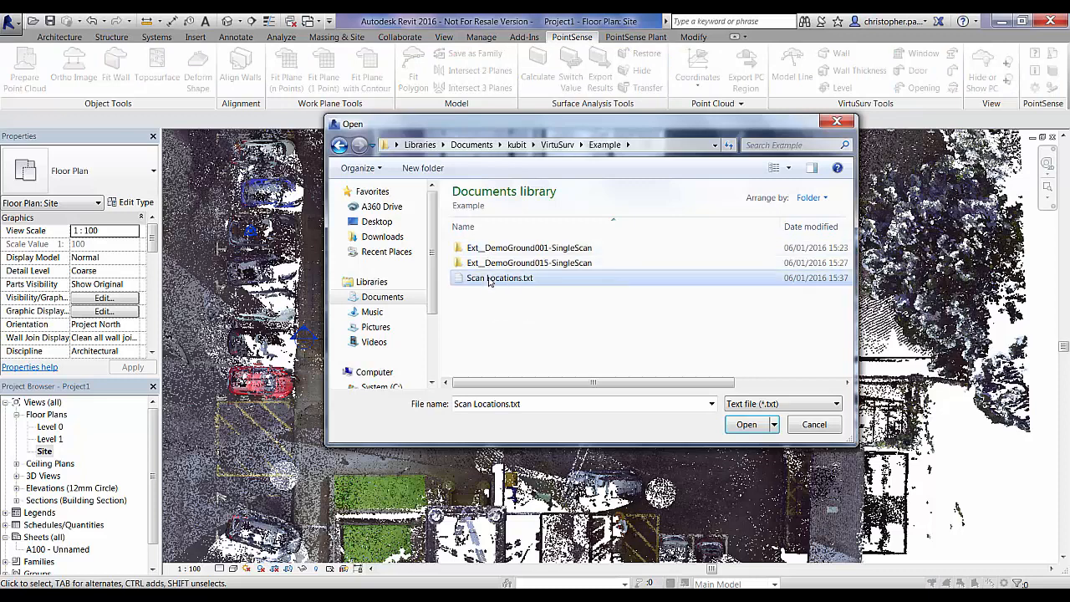
click(747, 424)
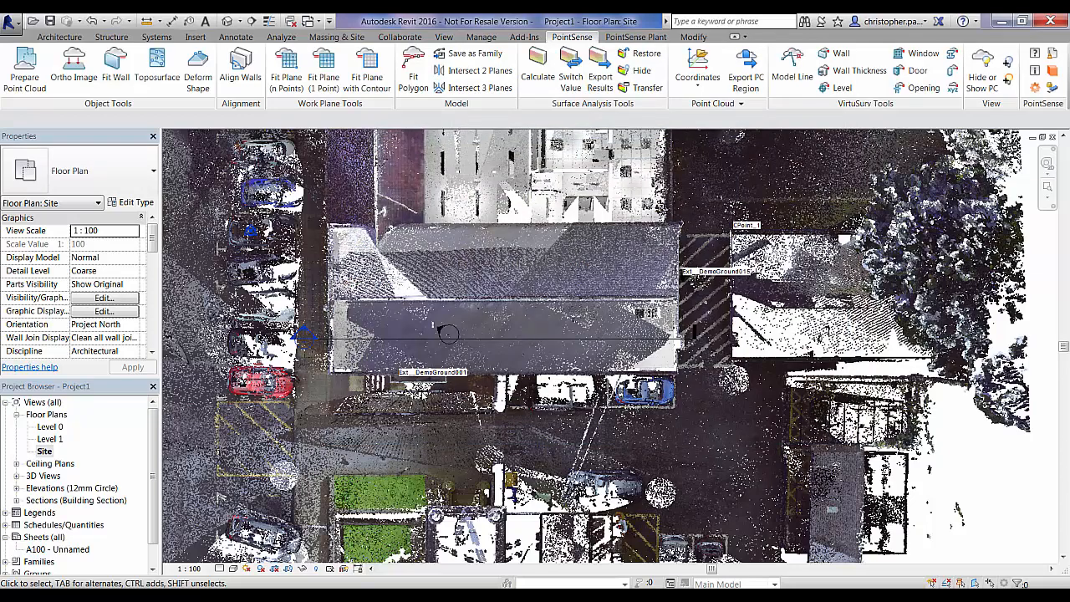
Step: Hide the point cloud and select the Ext__DemoGround001 scan position marker to inspect its instance and type properties
scroll(441, 330, up, 5)
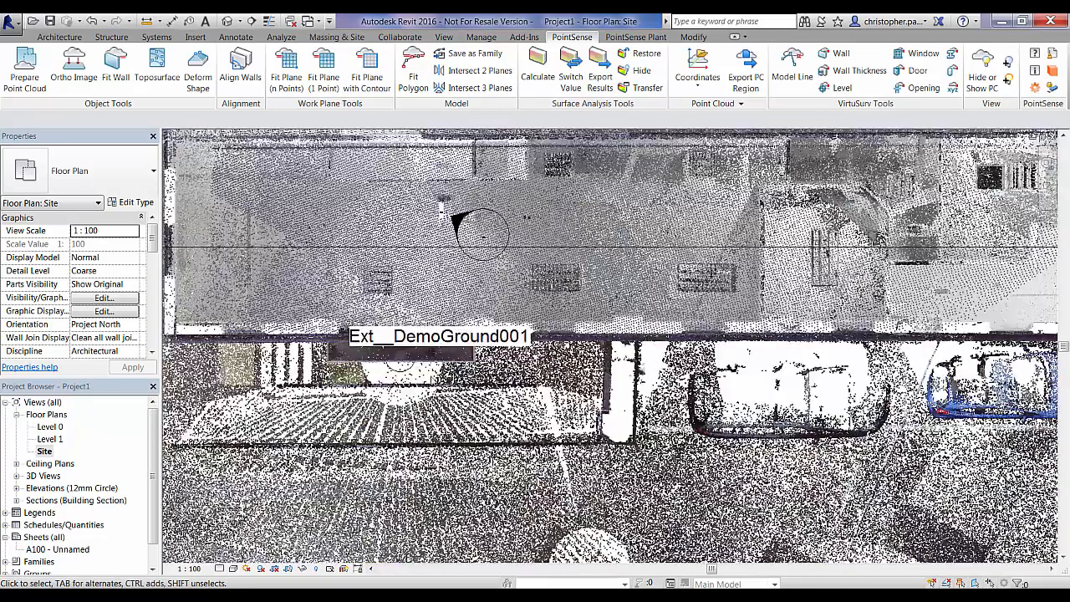
scroll(418, 369, up, 1)
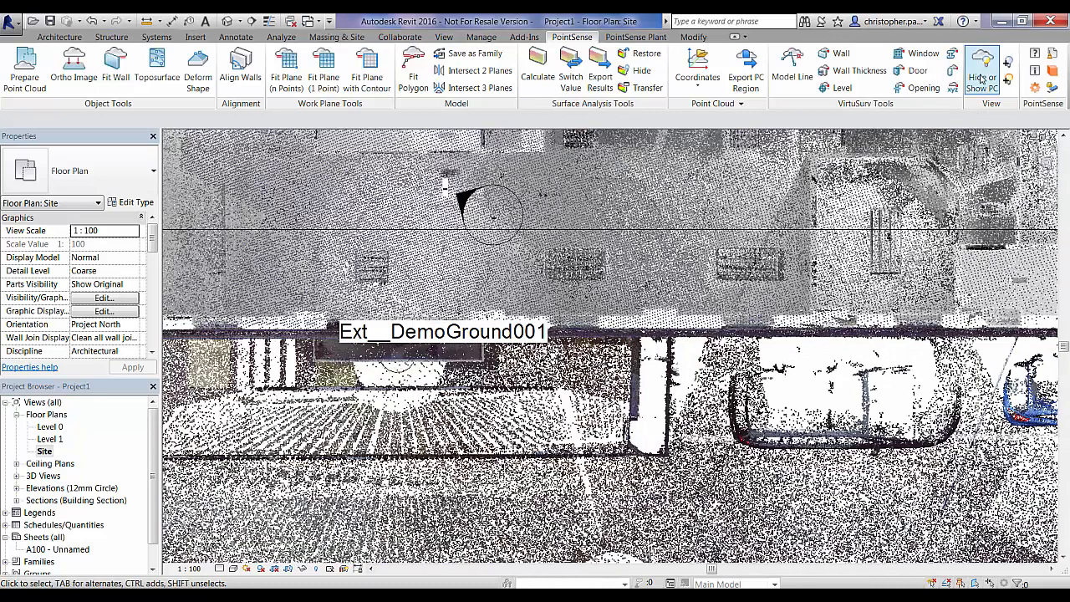
click(983, 77)
click(404, 354)
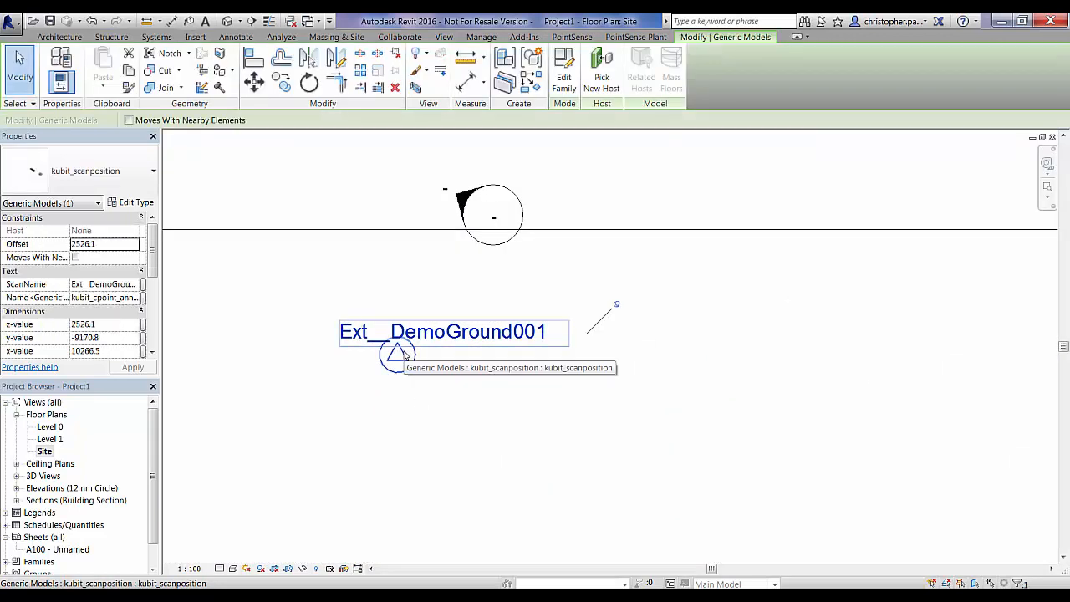
click(132, 202)
drag(331, 138, 715, 145)
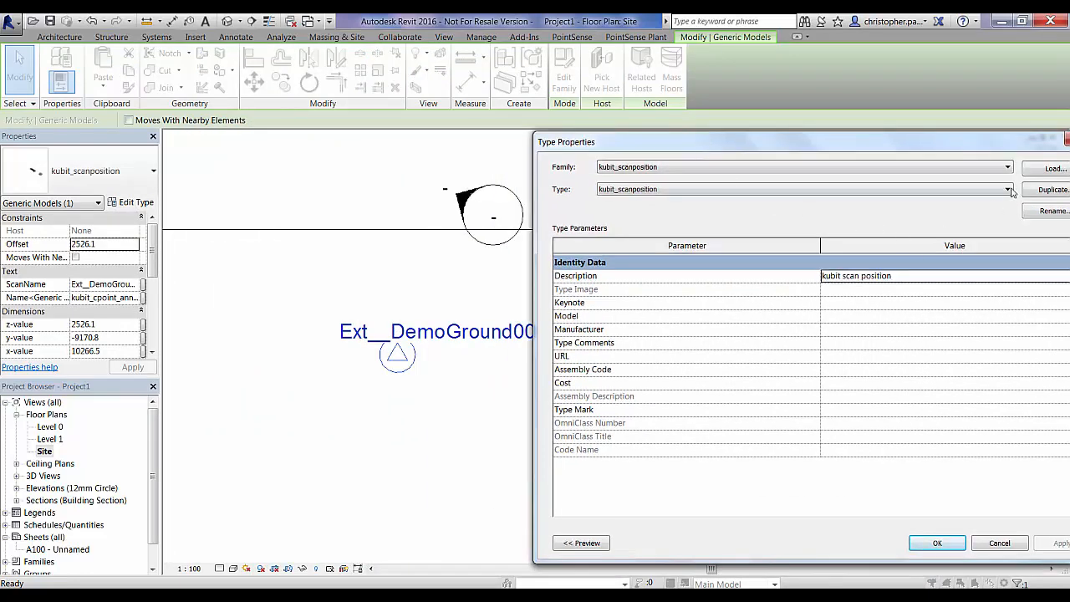
drag(1018, 148, 921, 152)
click(996, 144)
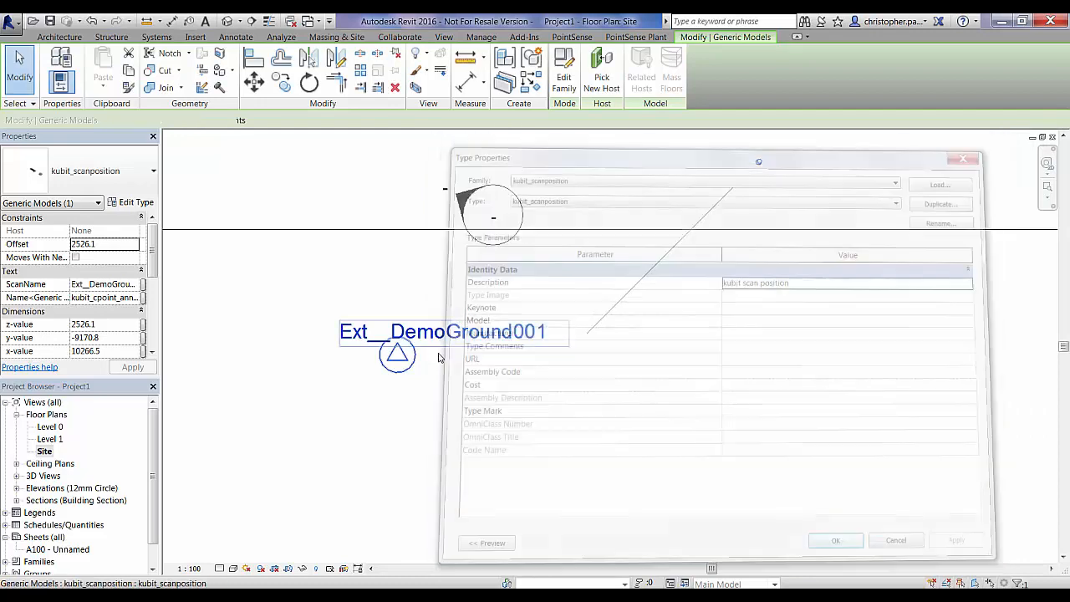
Step: Deselect the scan position marker, show the point cloud again and return to a wider view of the site
click(738, 263)
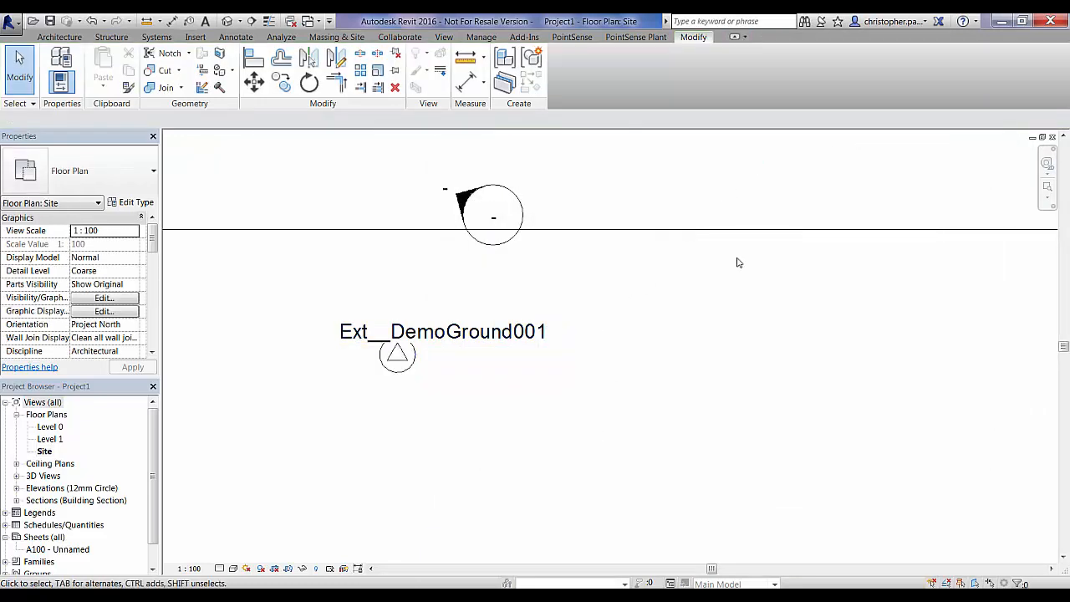
click(572, 36)
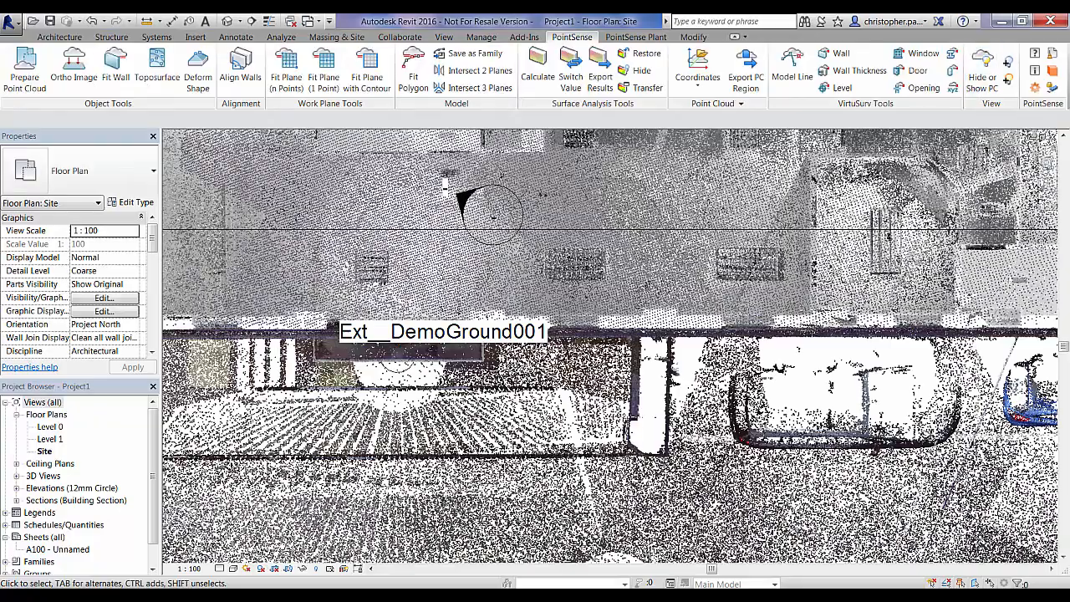
middle_drag(629, 412, 590, 414)
scroll(553, 421, down, 4)
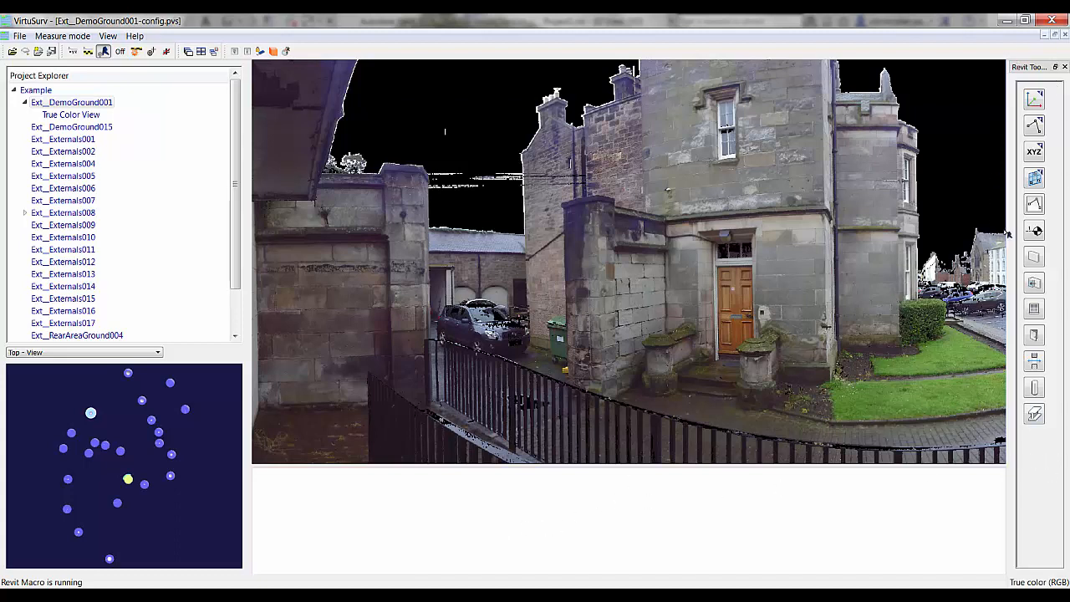
Step: In VirtuSurv's Ext__DemoGround001 scan, start the Revit Level tool and pick the base of the stone wall beside the railings
click(1035, 232)
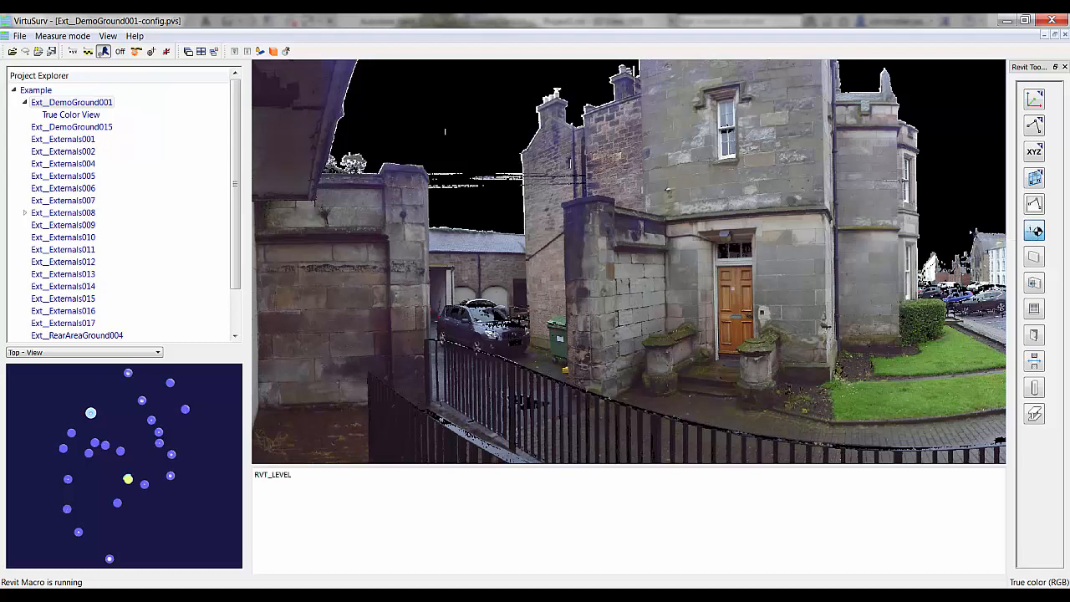
scroll(354, 412, up, 5)
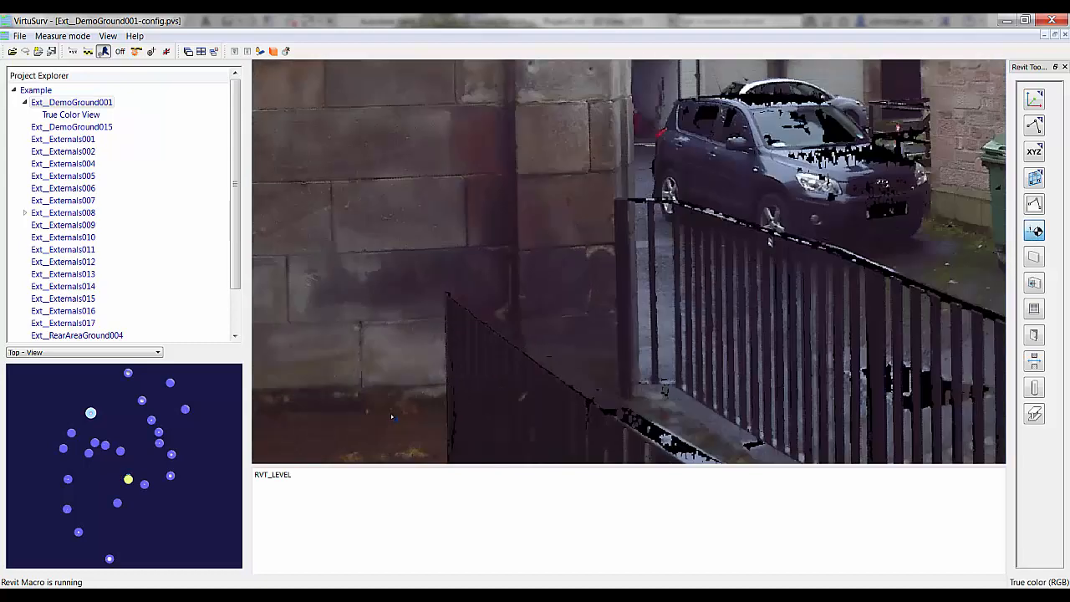
click(431, 408)
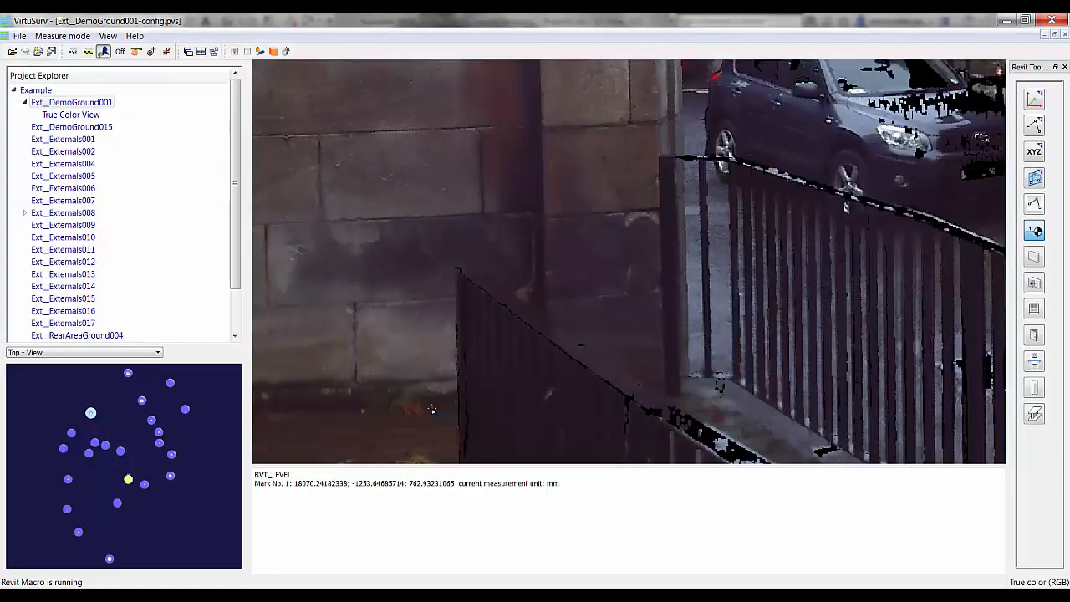
Step: Pick a second level point near the top of the same stone wall, just below its coping
scroll(432, 405, down, 5)
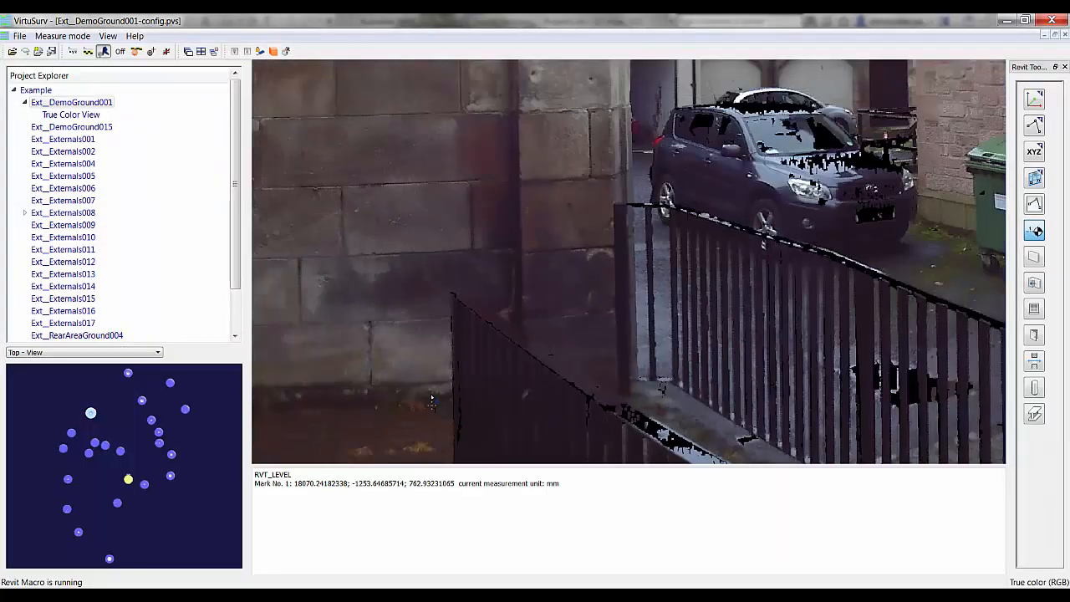
middle_drag(481, 242, 463, 322)
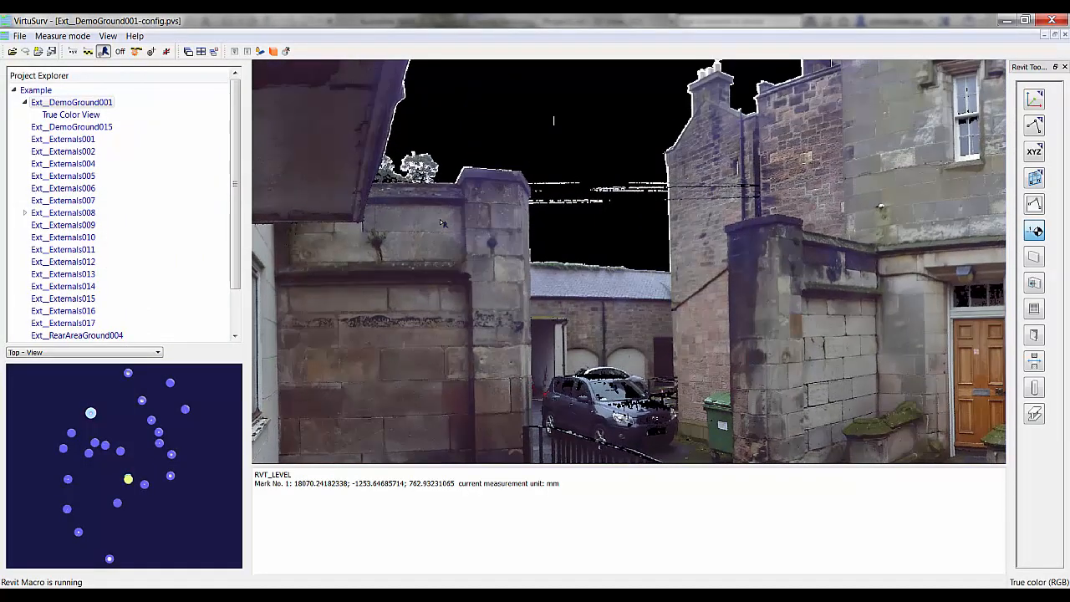
scroll(433, 239, up, 5)
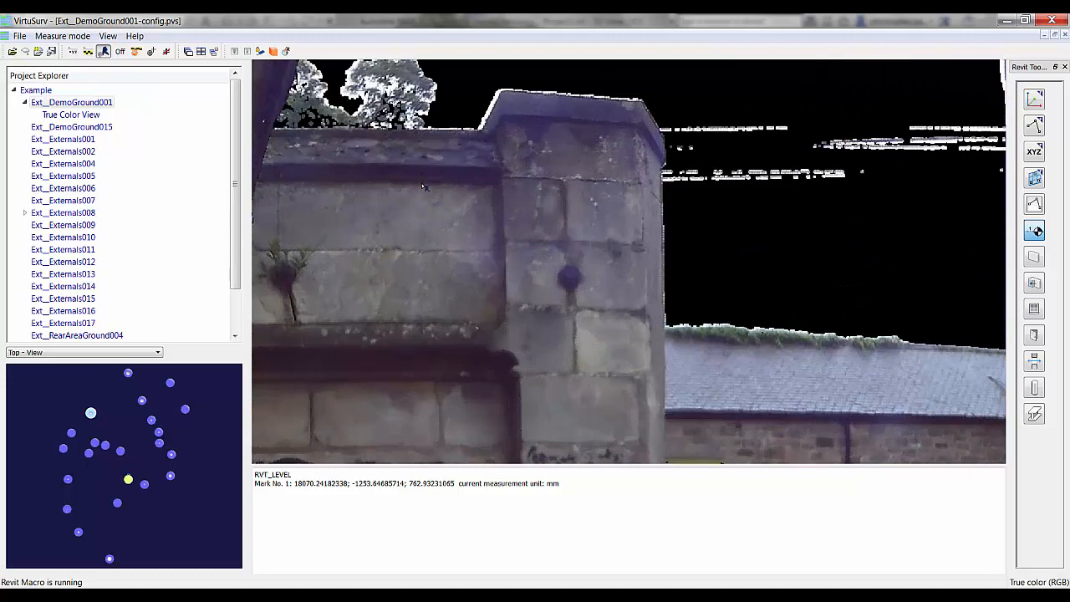
click(422, 186)
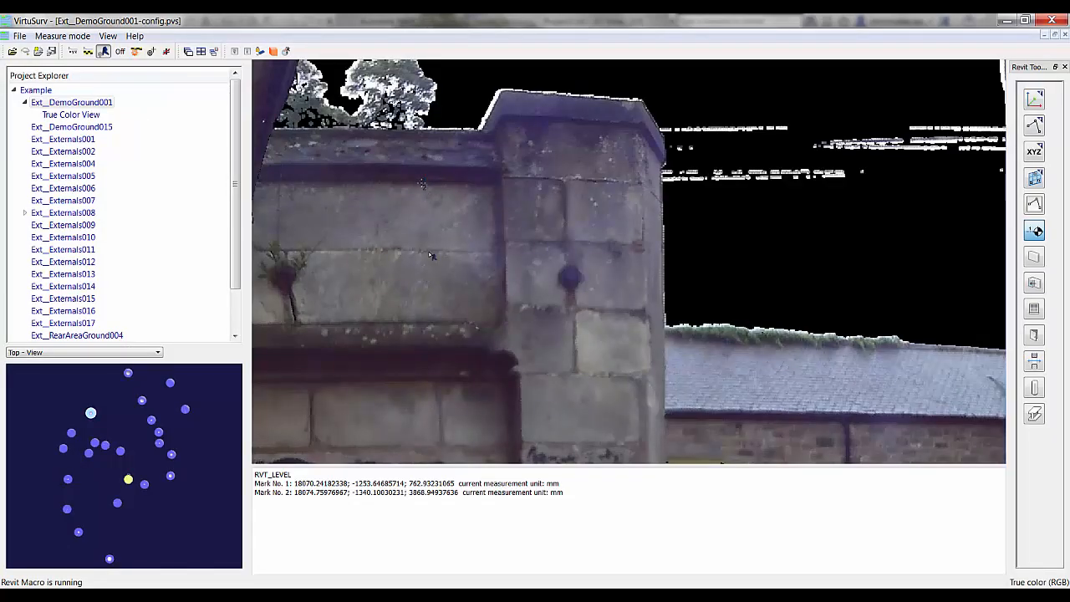
scroll(430, 254, down, 5)
middle_drag(480, 318, 540, 158)
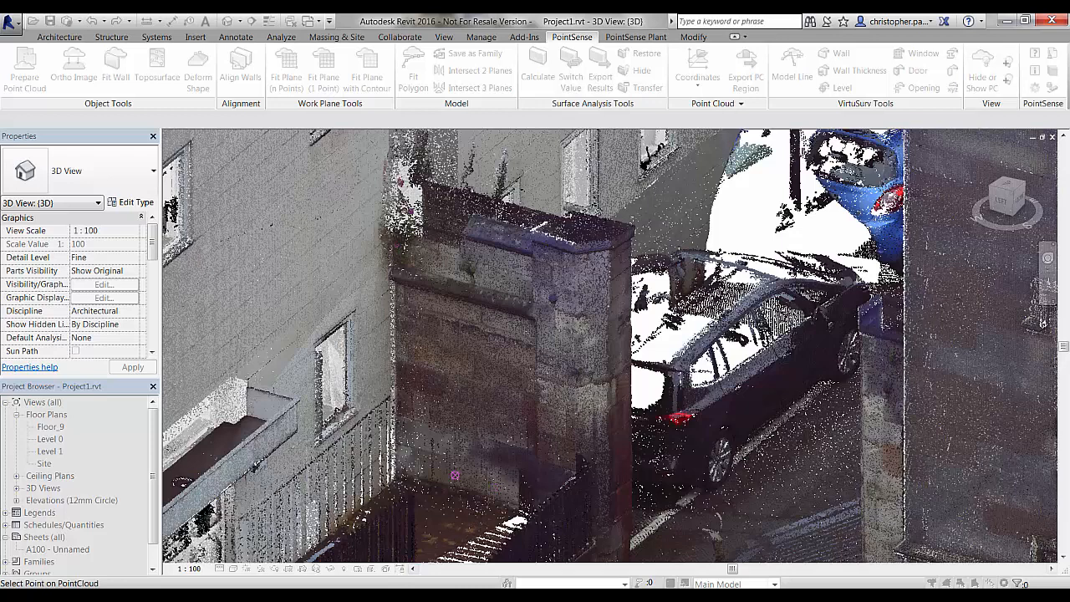
Step: Switch to Revit, open the Floor_9 floor plan and examine the point cloud slice around the building's lower wall
click(59, 438)
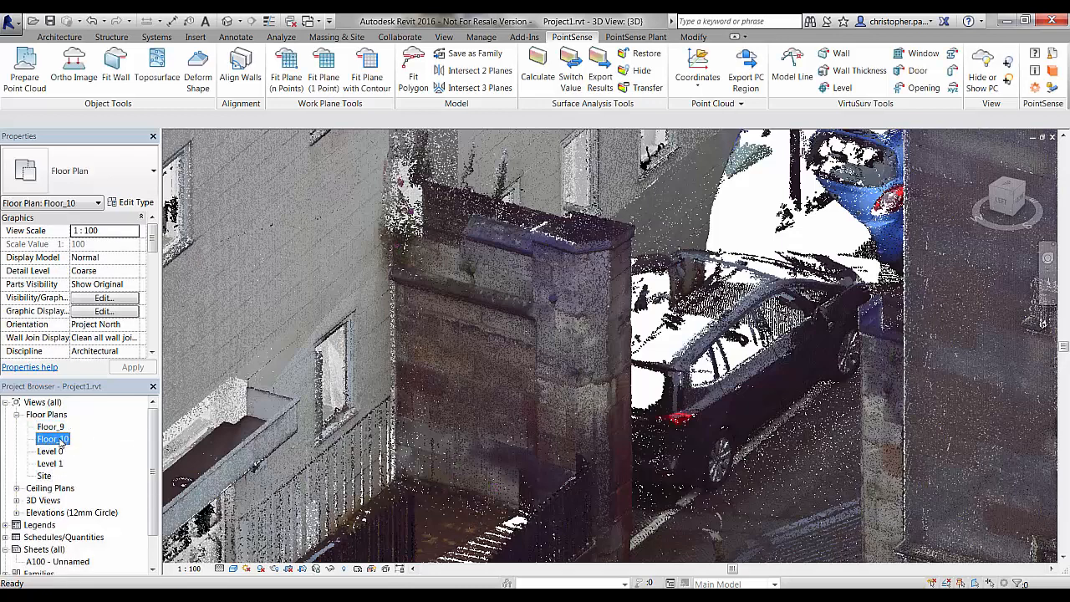
click(50, 427)
right_click(50, 426)
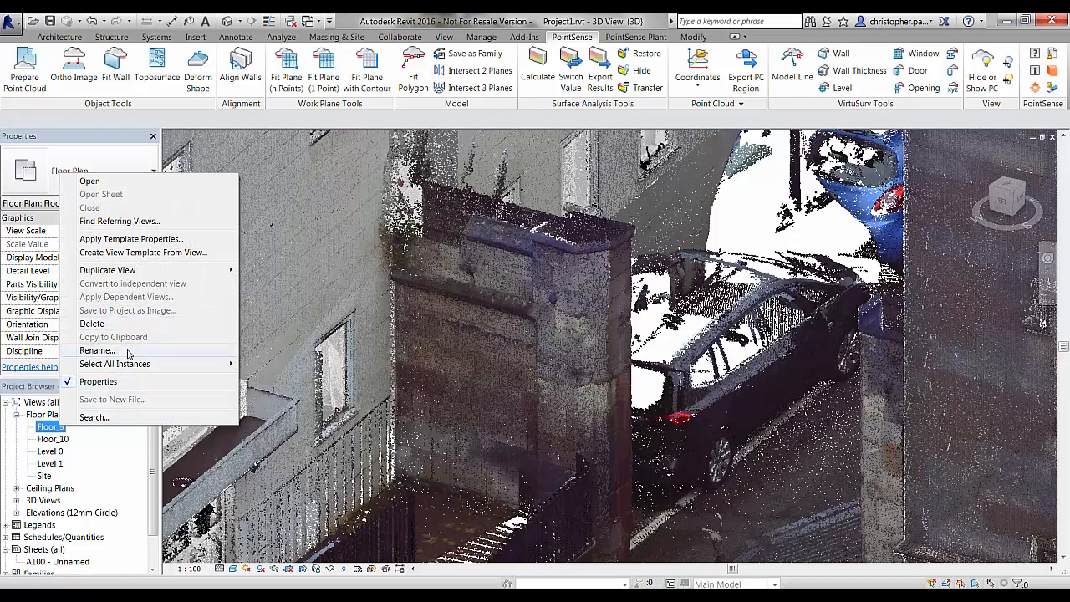
double_click(50, 426)
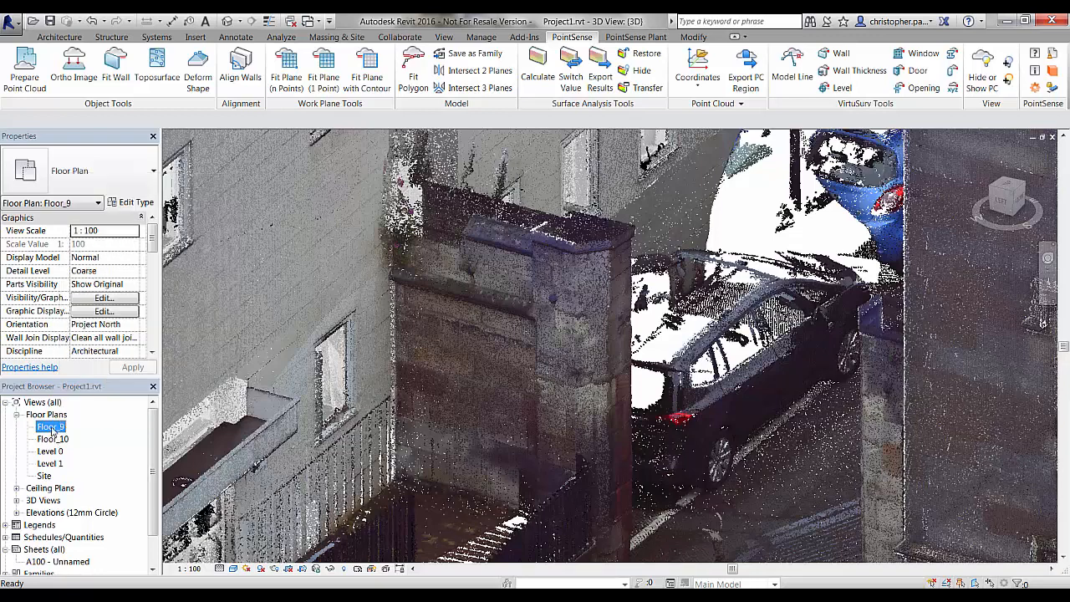
middle_drag(465, 397, 400, 402)
scroll(399, 402, down, 1)
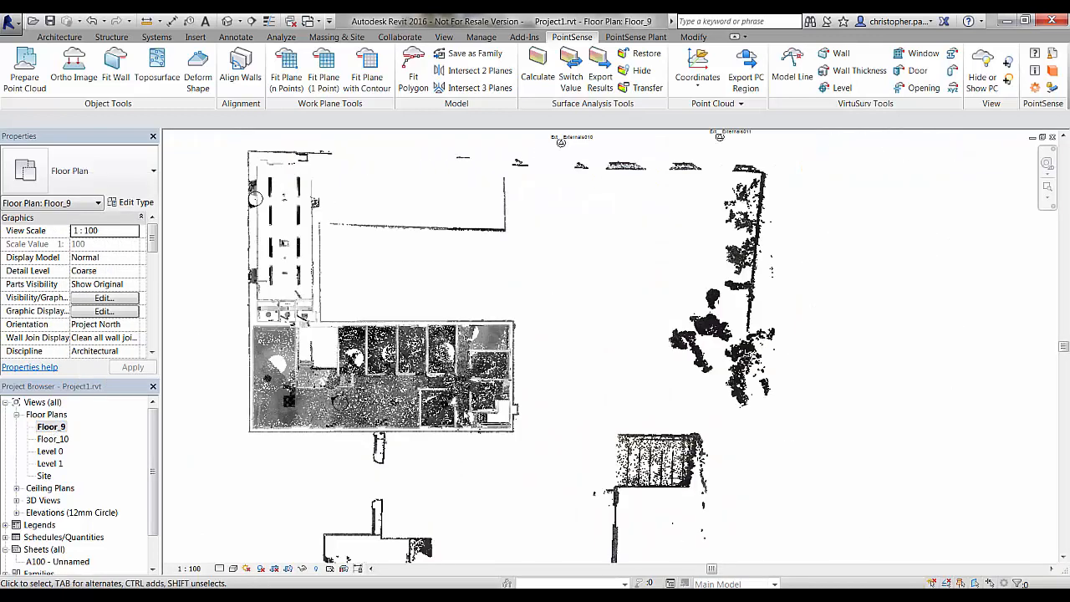
scroll(376, 478, up, 3)
middle_drag(411, 439, 647, 433)
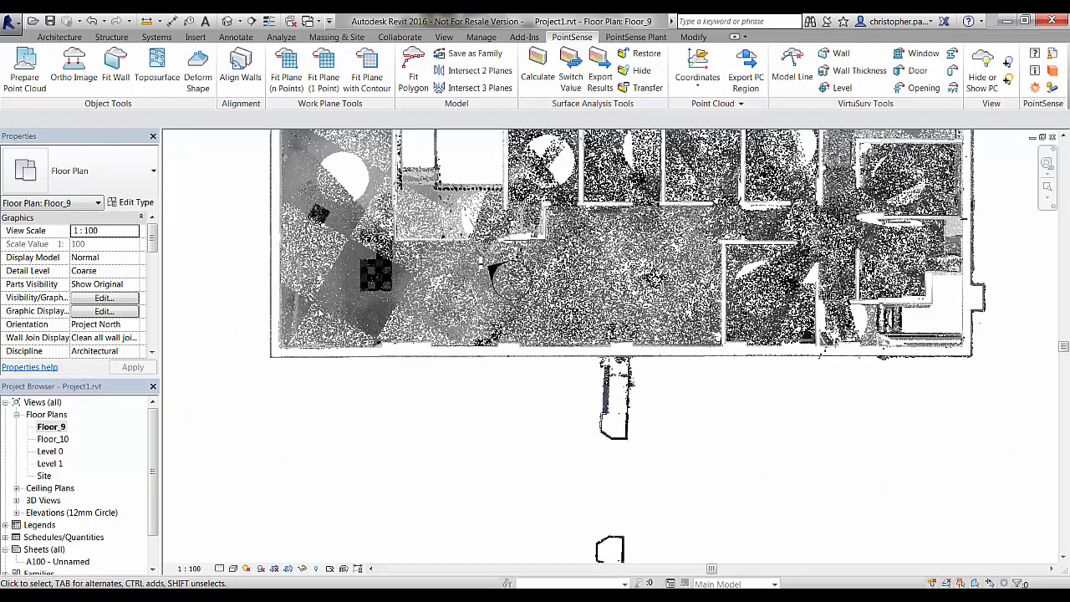
Step: Open the Floor_10 floor plan and examine the point cloud slice around the wall and gate pier near Ext__DemoGround001
double_click(55, 439)
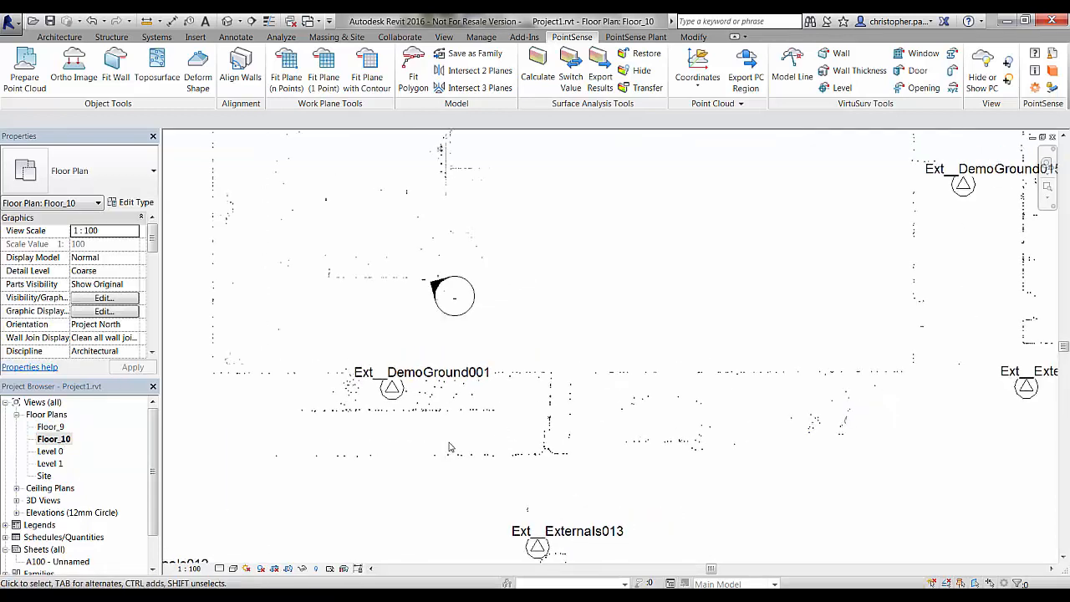
scroll(449, 447, down, 3)
scroll(494, 449, up, 4)
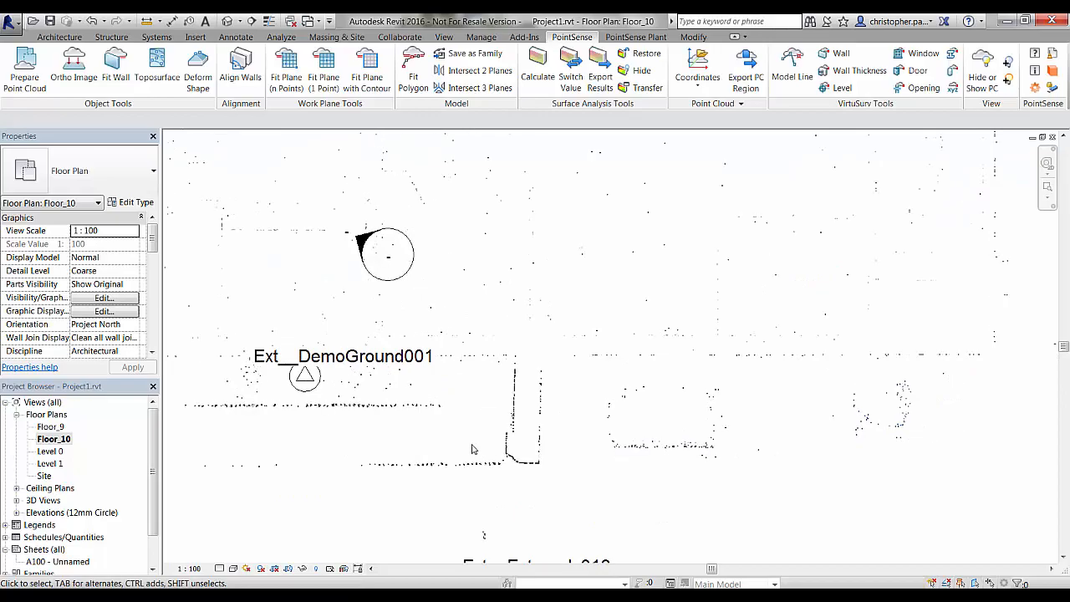
scroll(493, 449, up, 2)
scroll(502, 449, up, 1)
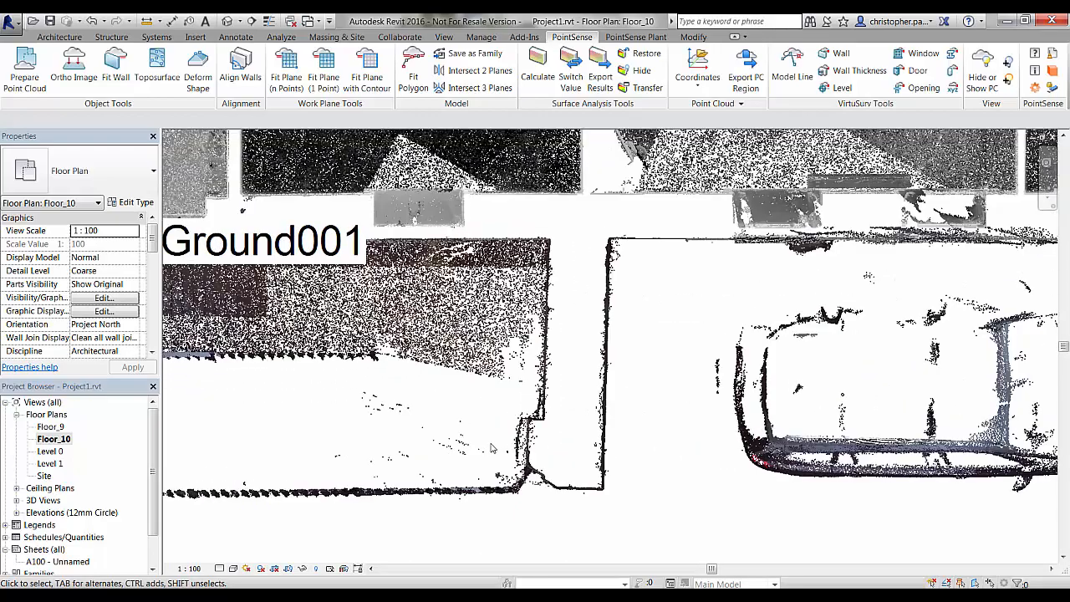
mouse_move(508, 449)
middle_down()
mouse_move(677, 448)
mouse_move(516, 462)
middle_up()
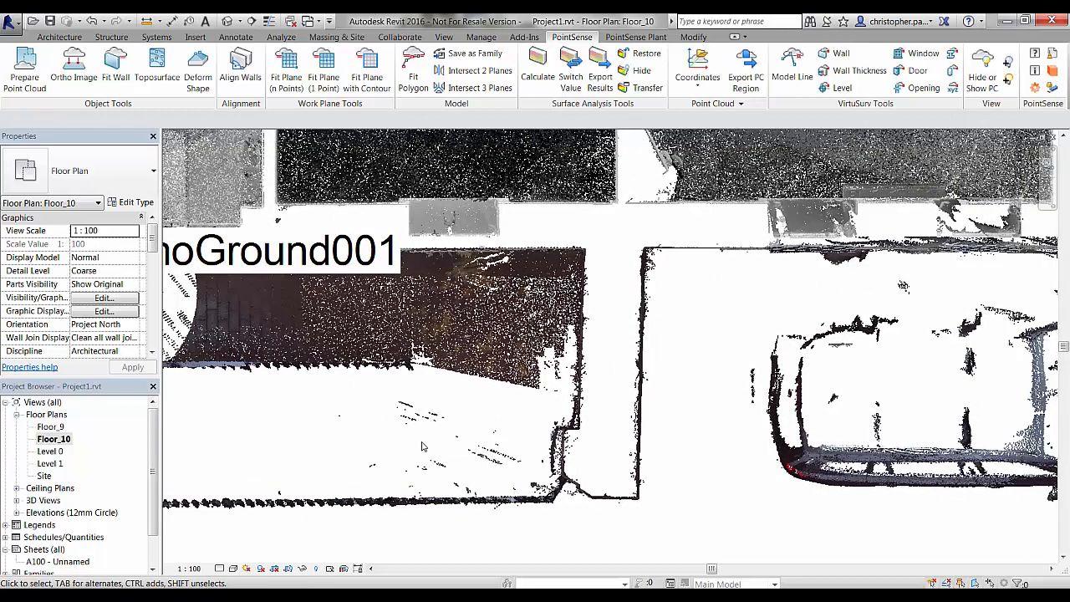
middle_drag(422, 446, 506, 454)
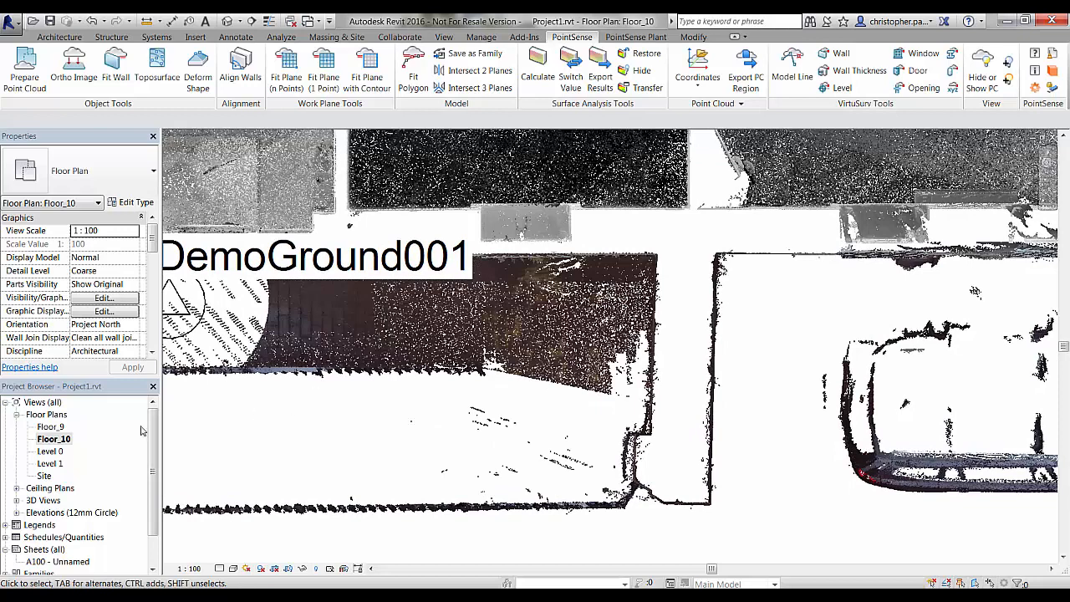
Step: Rename the Floor_10 floor plan as Base of Wall, together with its corresponding level and views
right_click(54, 439)
click(75, 365)
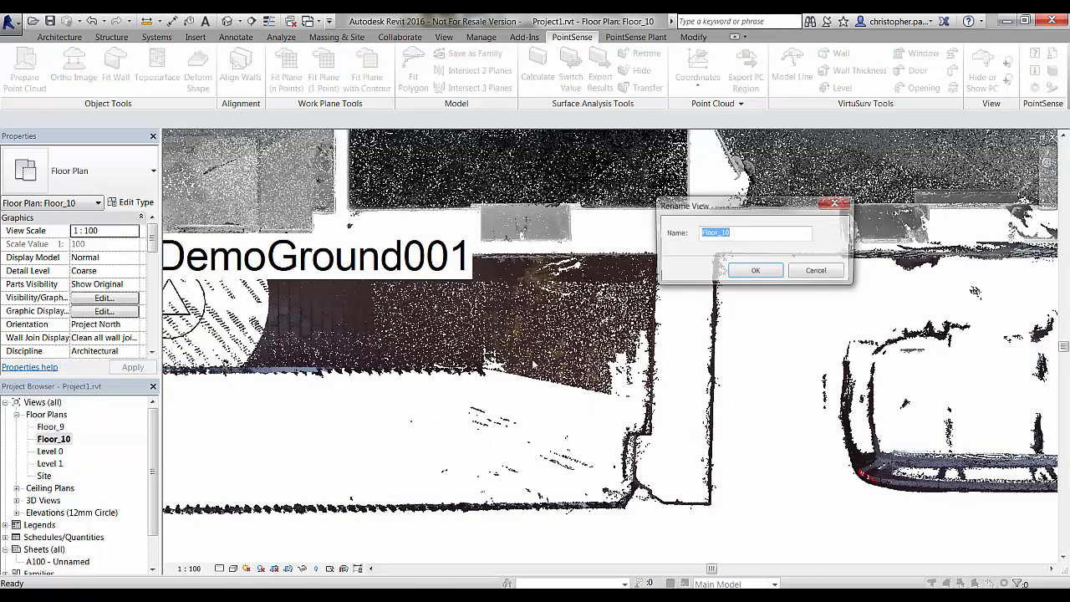
text(Base of Wall)
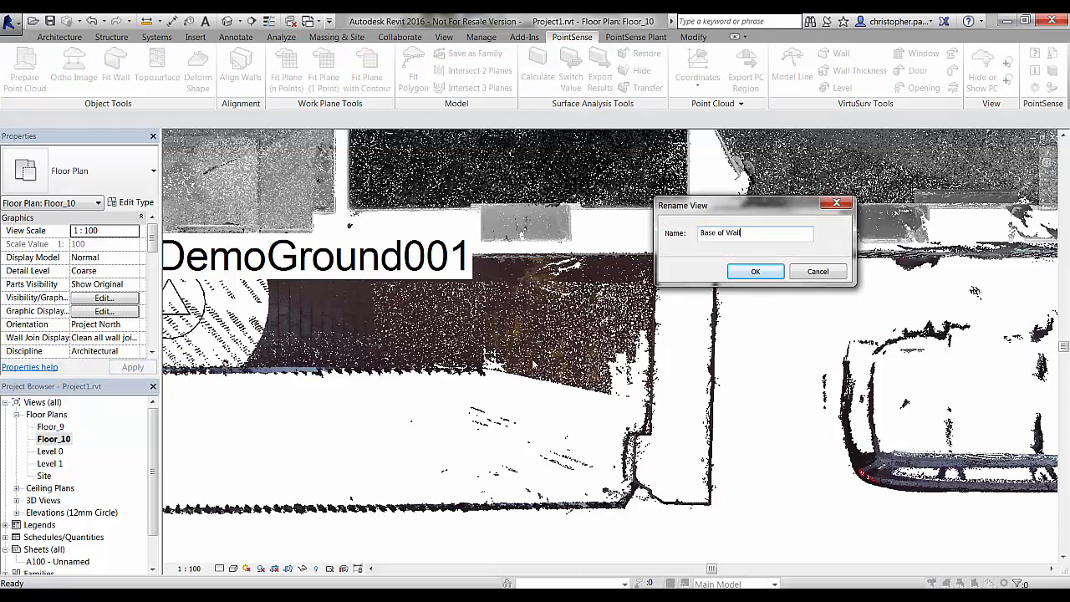
click(756, 271)
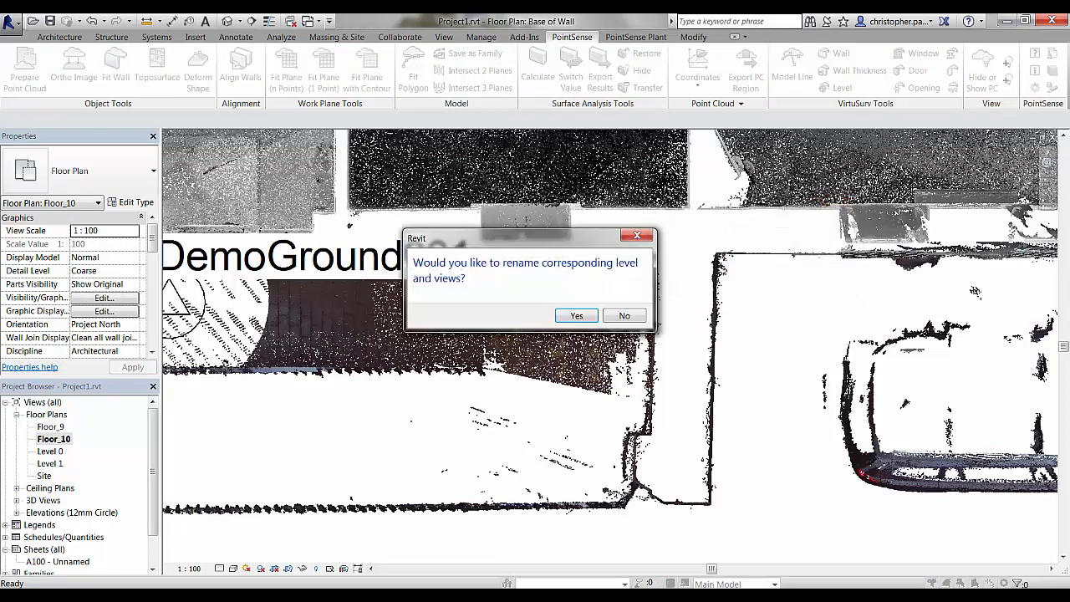
click(577, 316)
Step: Rename the Floor_9 floor plan as Top of Wall, together with its corresponding level and views
right_click(52, 441)
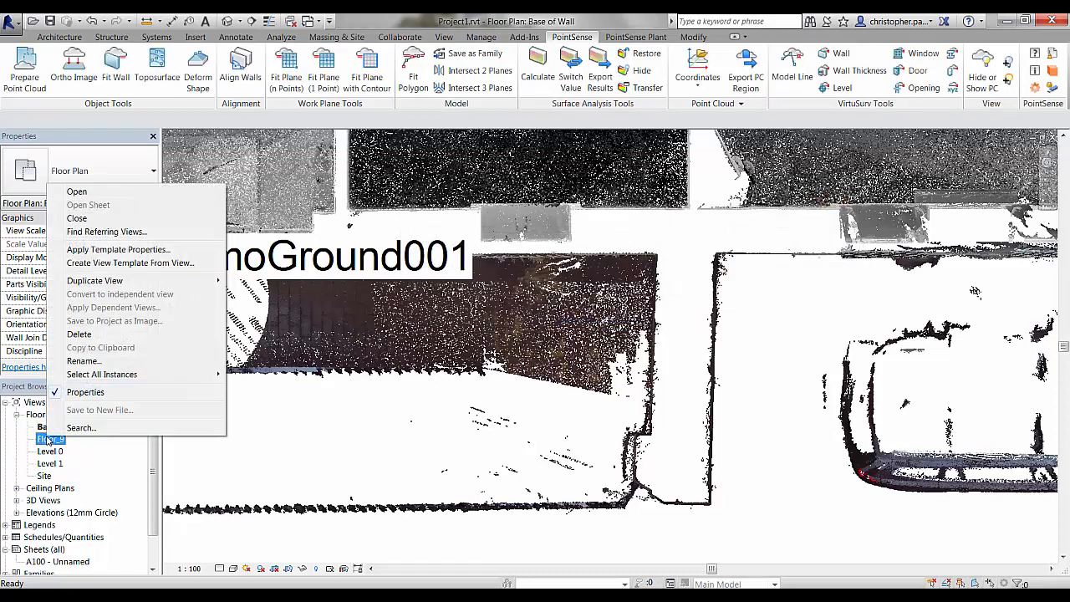
click(93, 360)
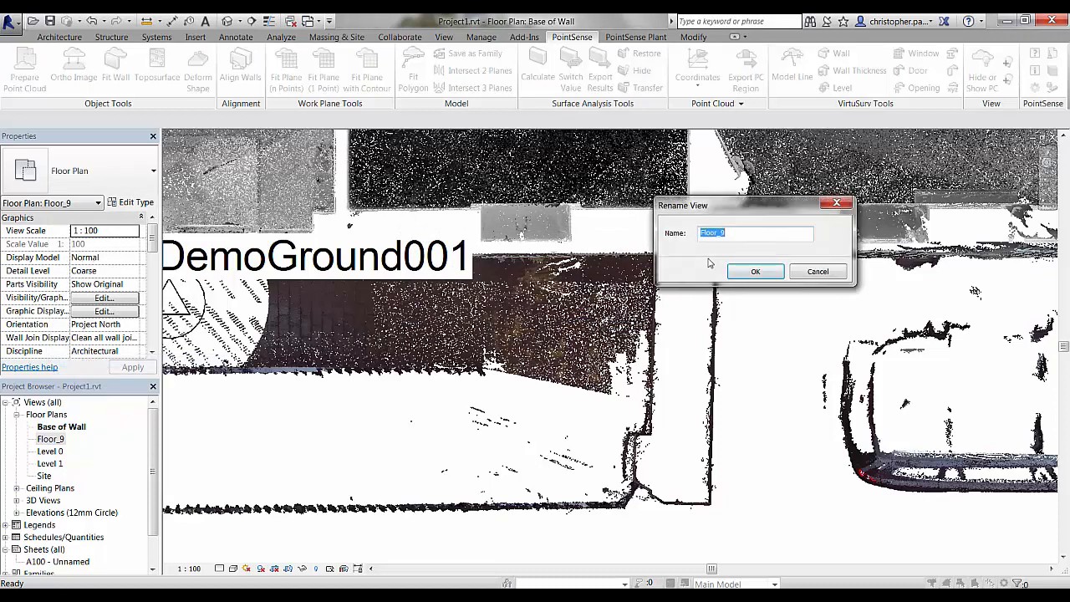
text(Top of Wall)
click(755, 271)
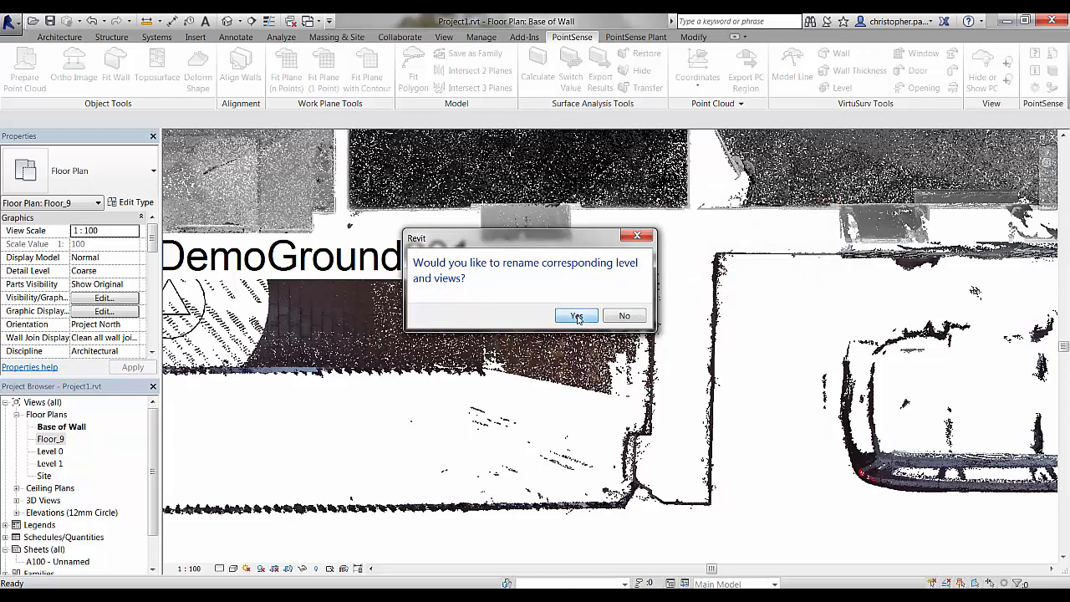
click(577, 316)
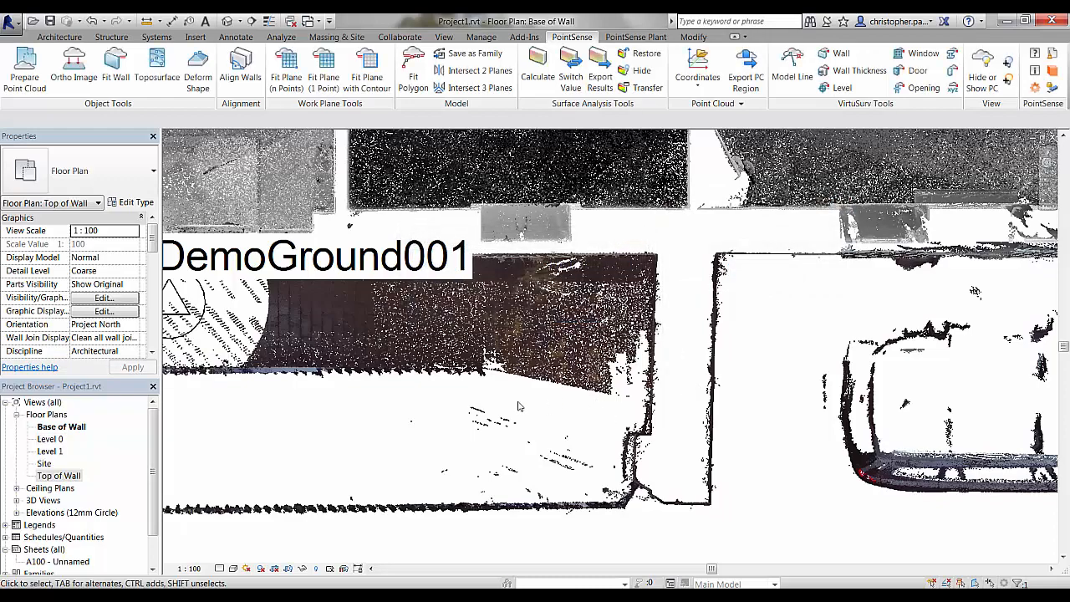
Step: In the 3D view, create a level from a point cloud point on the moulding at the tower's corner, below the parapet
scroll(518, 406, down, 2)
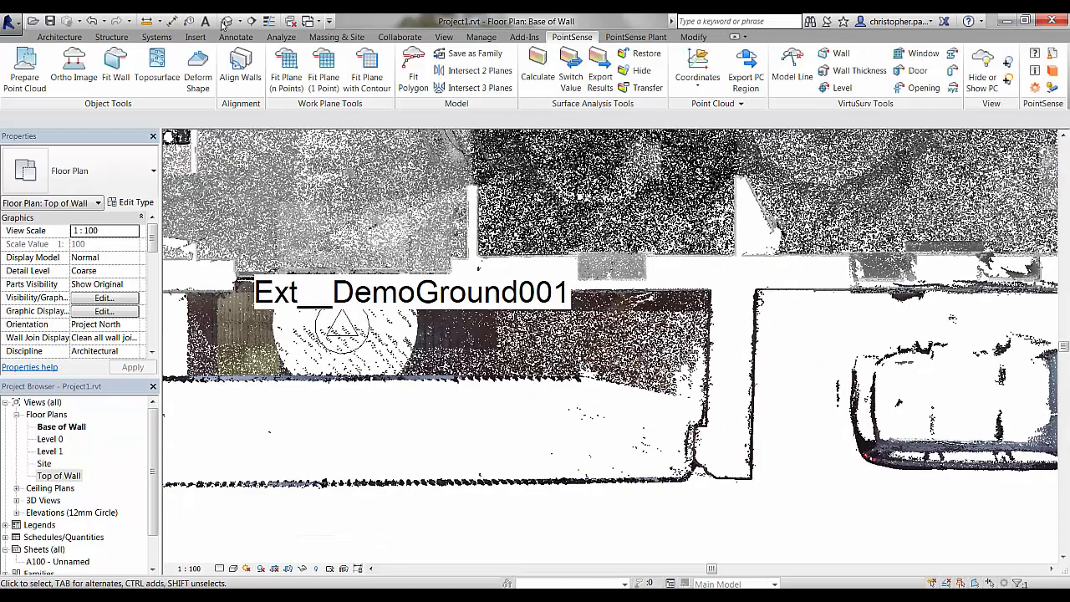
click(224, 23)
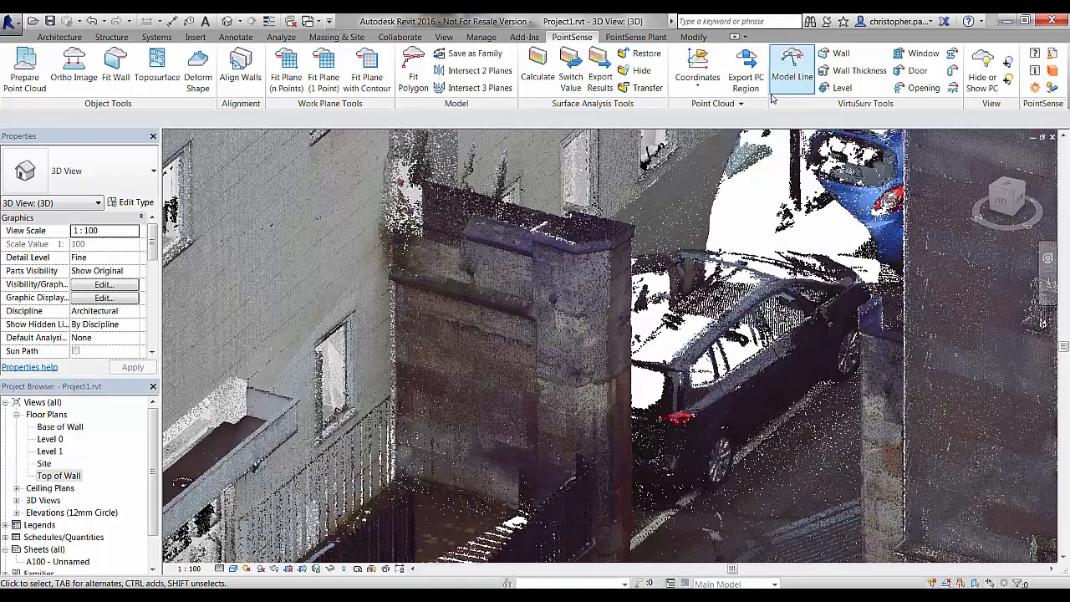
scroll(660, 283, down, 2)
middle_drag(717, 247, 772, 441)
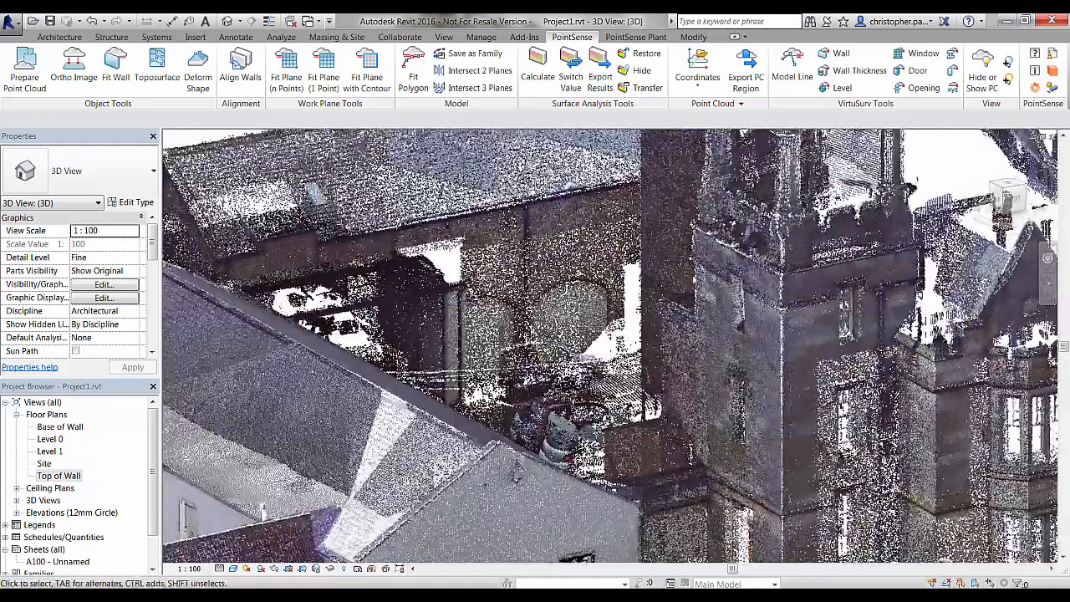
click(841, 88)
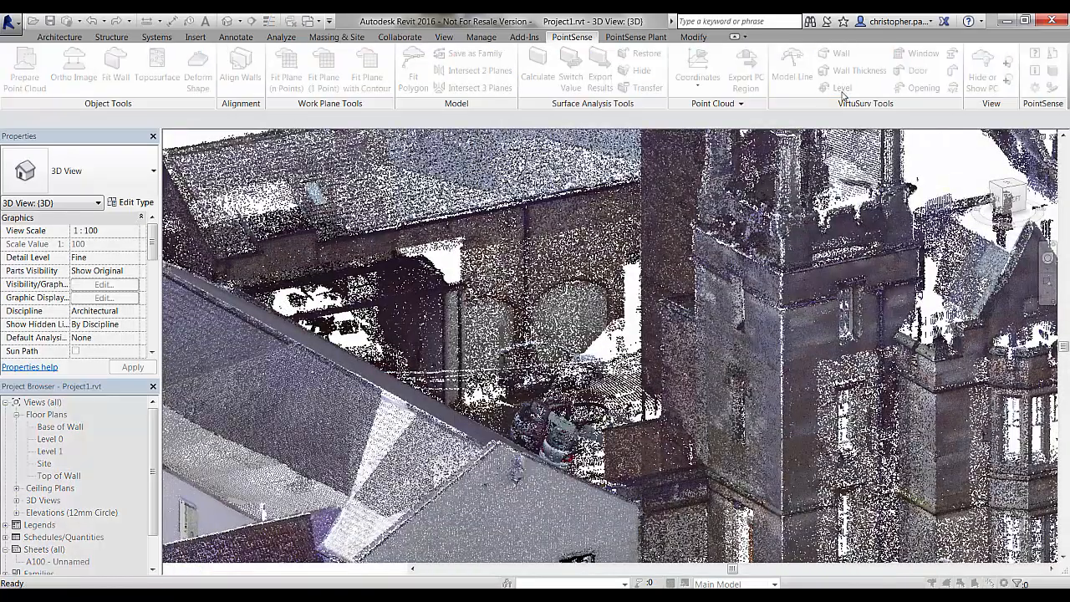
scroll(777, 267, up, 5)
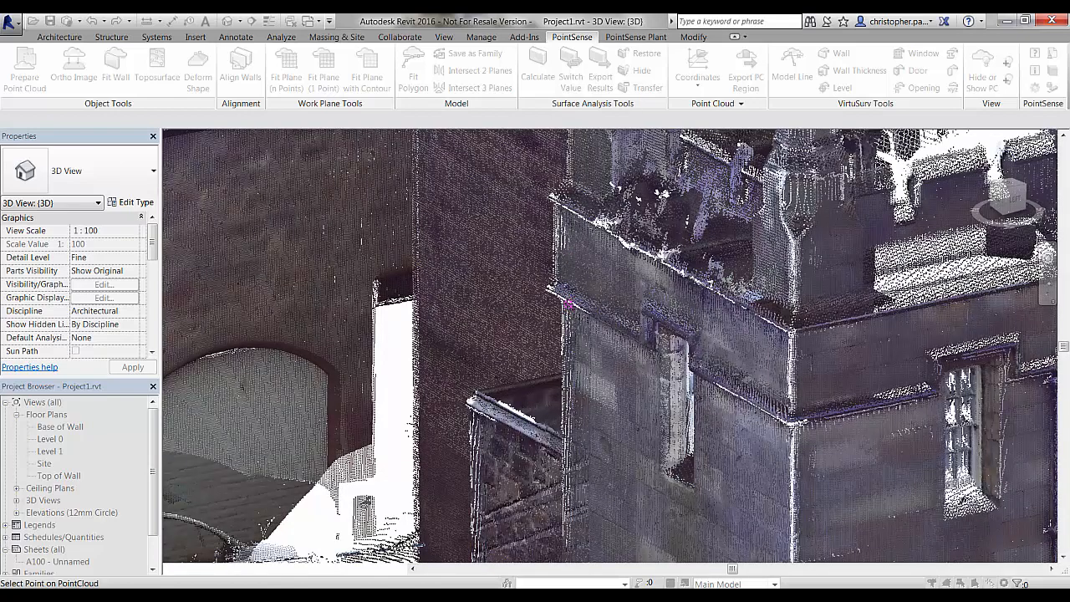
click(568, 306)
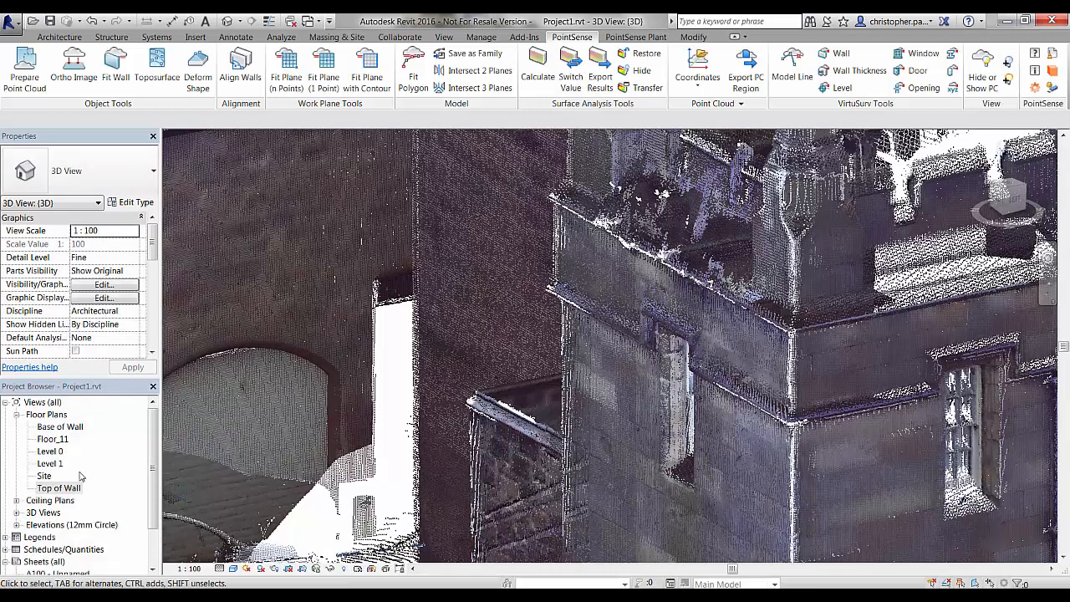
Step: Rename the Floor_11 floor plan as Top of Tower Wall, together with its corresponding level and views
right_click(60, 440)
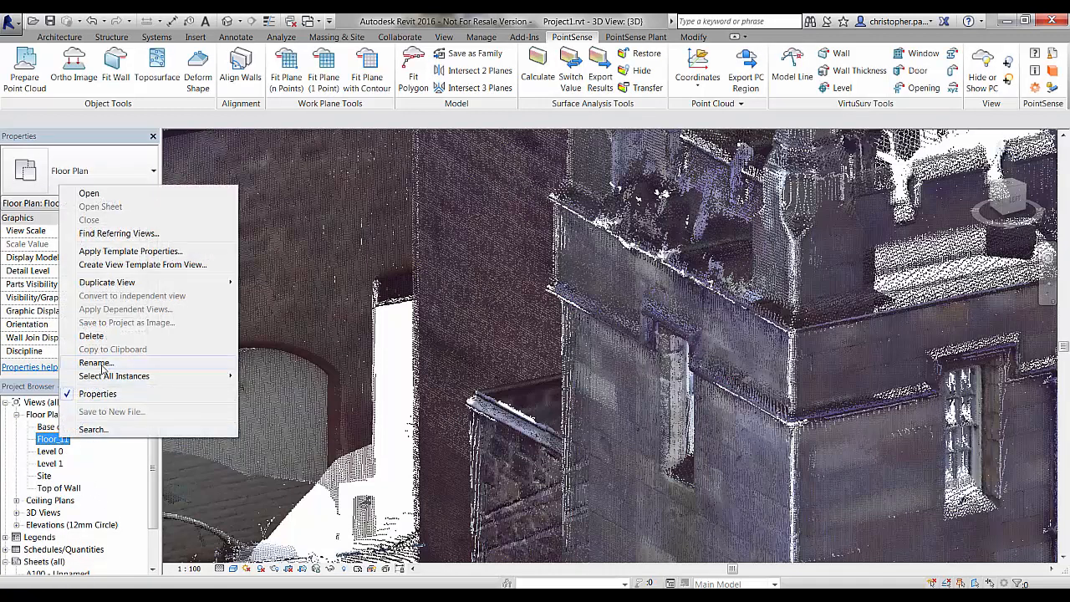
click(96, 363)
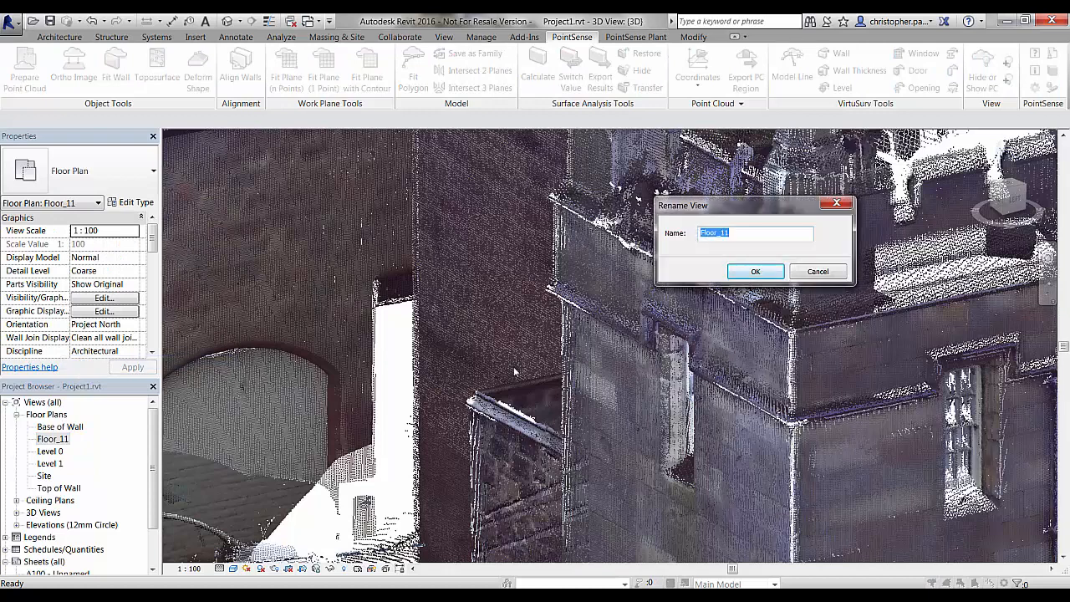
text(Top of Tower Wall)
click(757, 270)
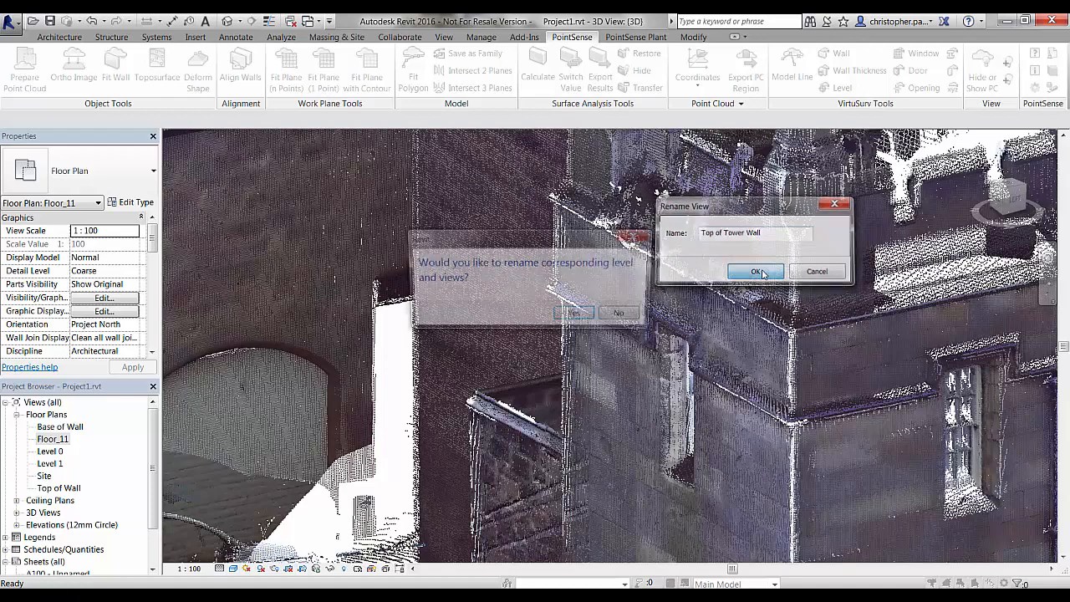
click(575, 318)
click(543, 423)
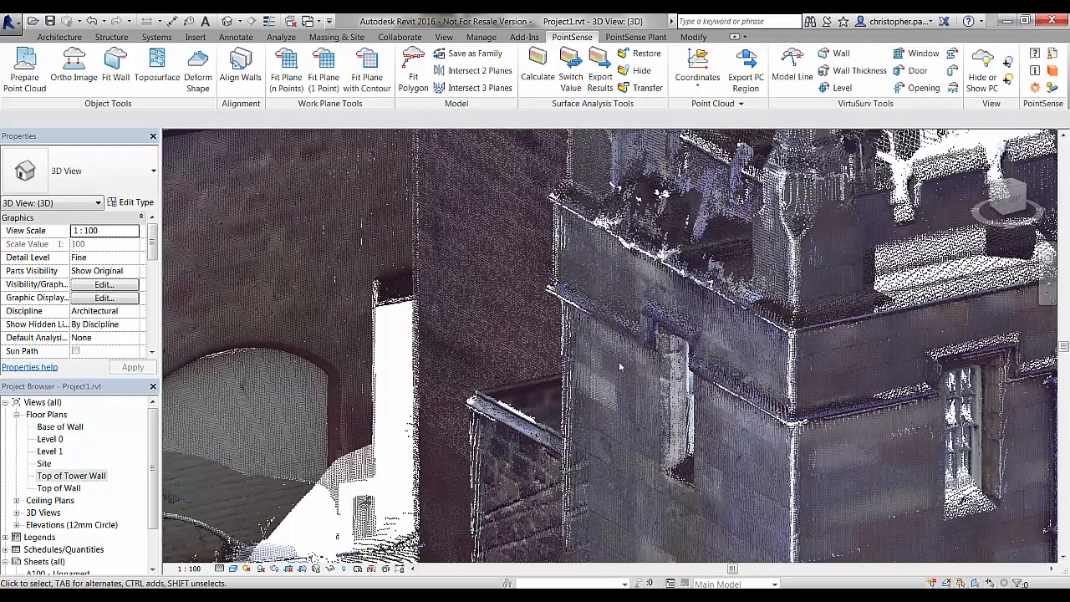
Step: Switch to VirtuSurv, start the Revit Wall tool, turn automatic levels off and set the wall height to 100 mm
scroll(621, 363, down, 2)
middle_drag(637, 433, 673, 335)
shift+middle_drag(621, 476, 698, 332)
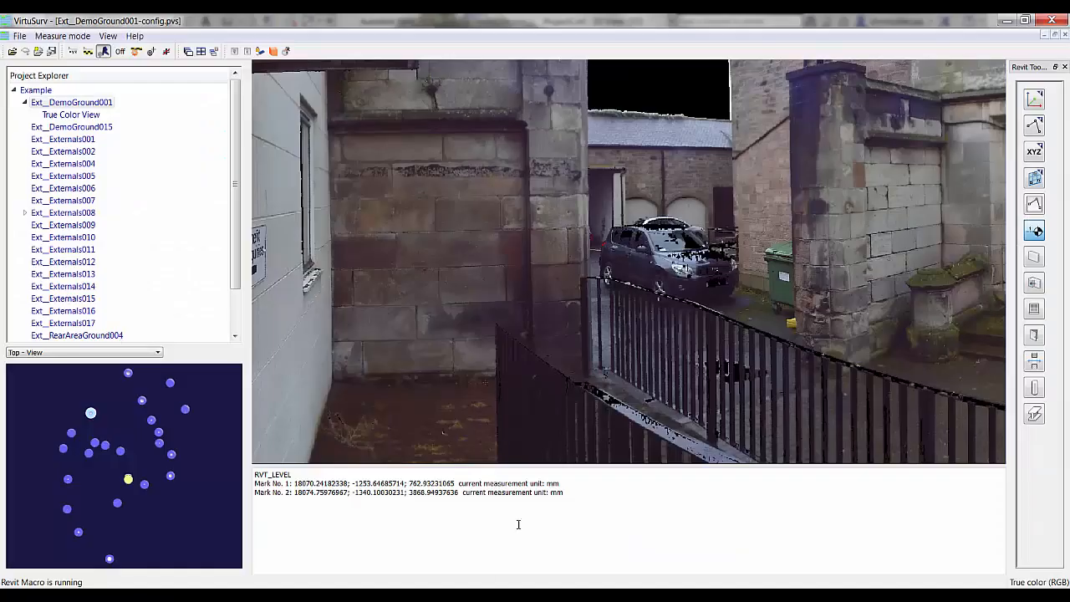
middle_drag(670, 239, 670, 295)
click(1034, 256)
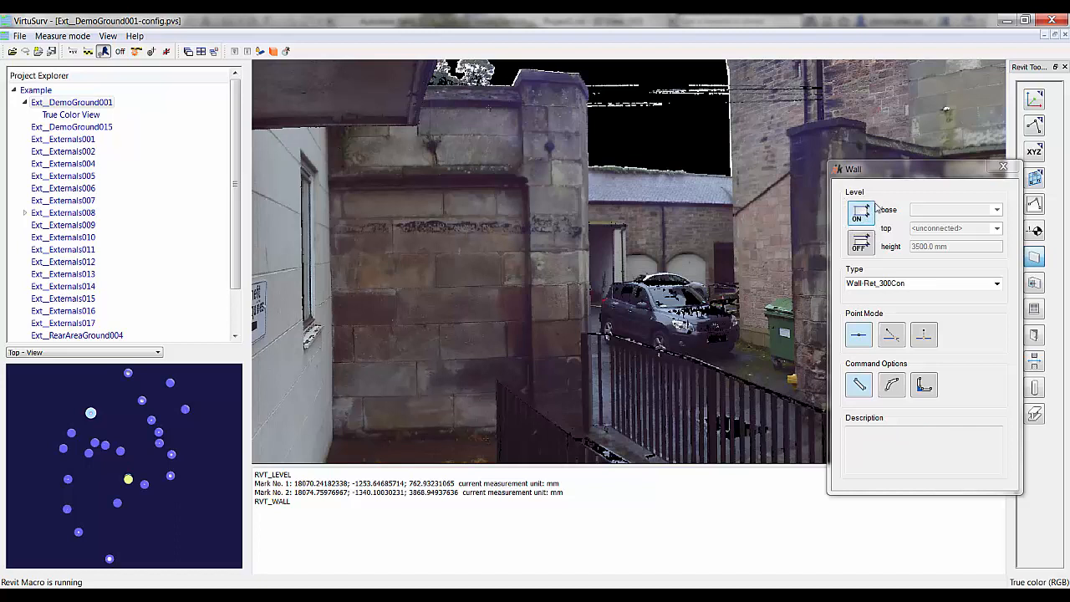
click(870, 242)
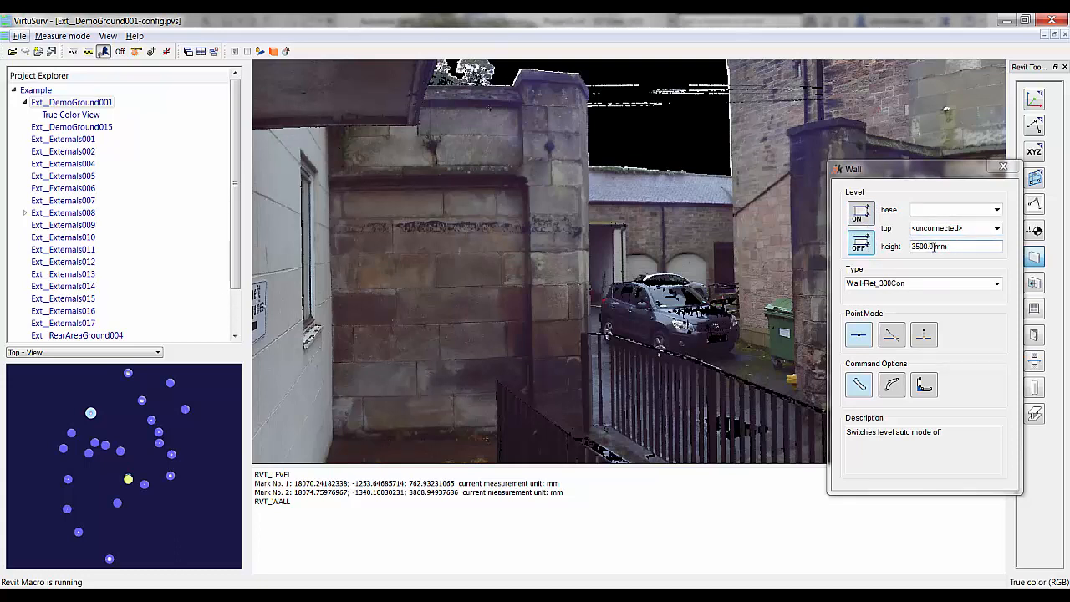
double_click(924, 245)
text(100)
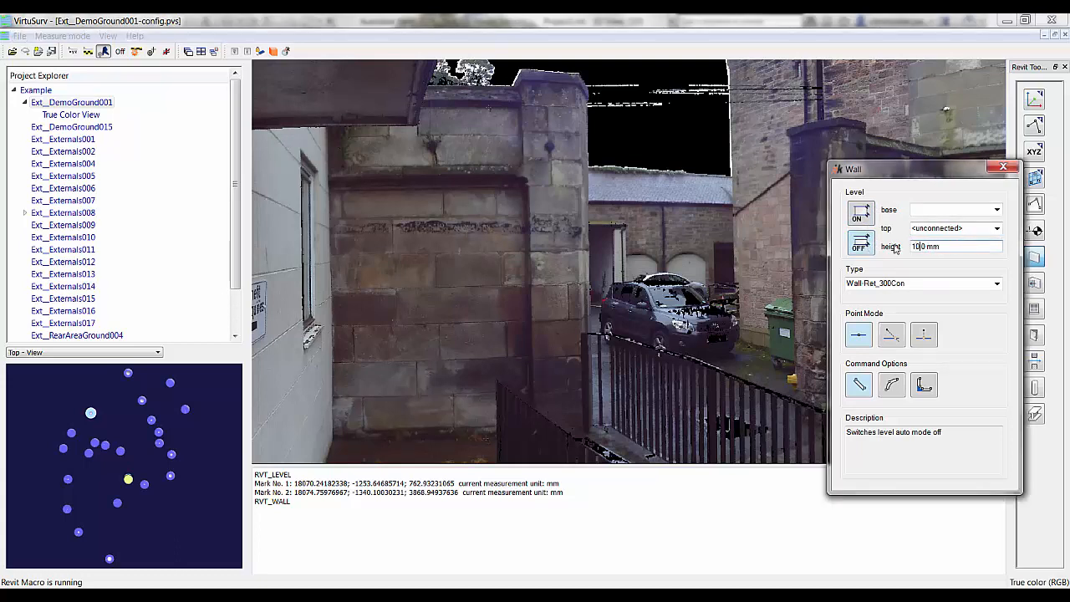
Step: Set the wall's top level to Top of Wall and its base level to Base of Wall
click(983, 211)
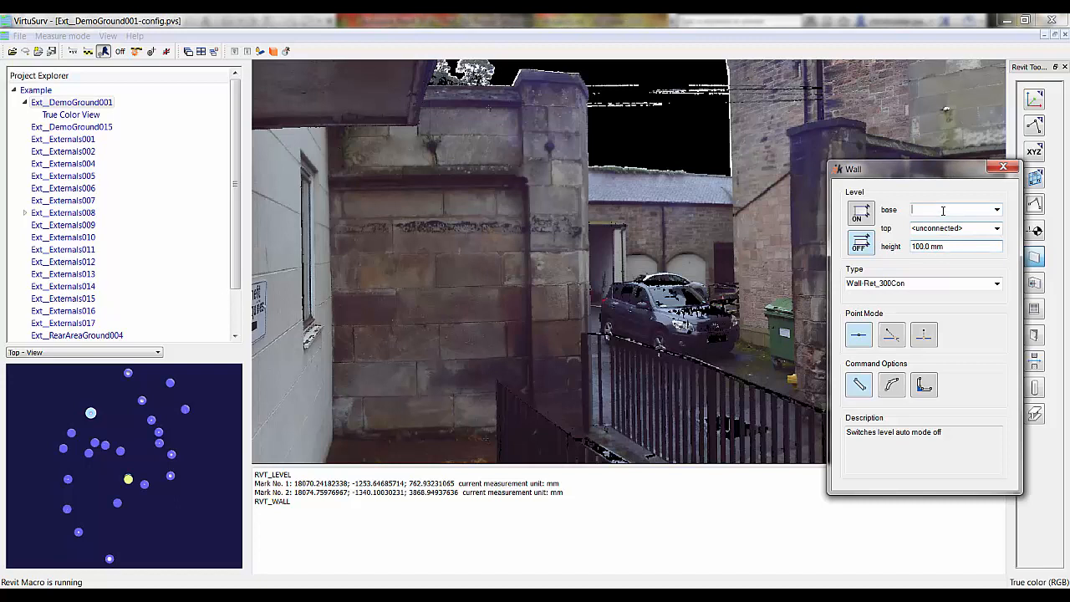
click(997, 228)
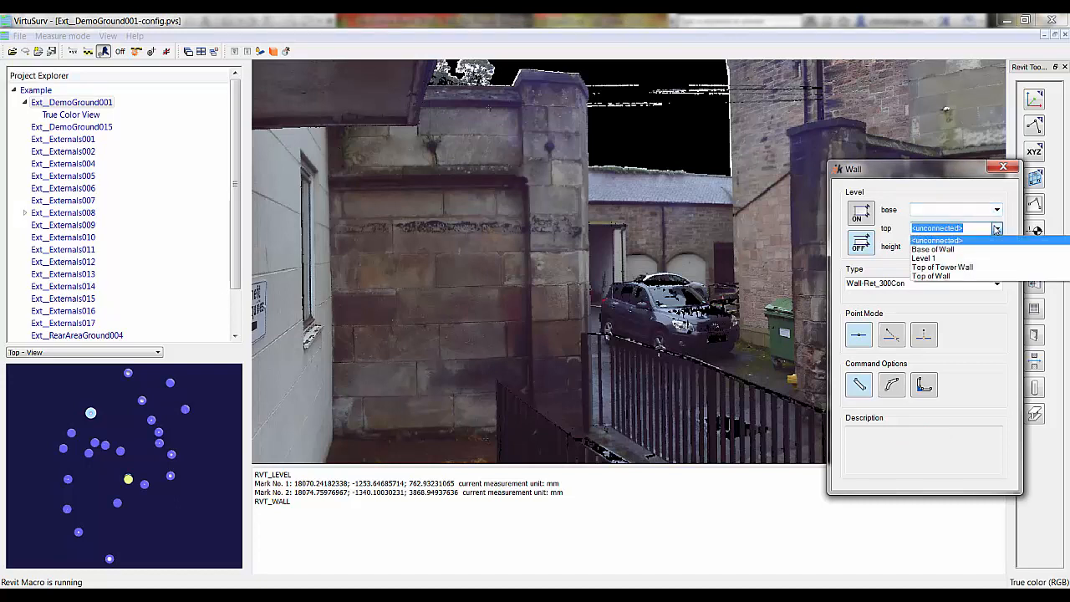
click(972, 268)
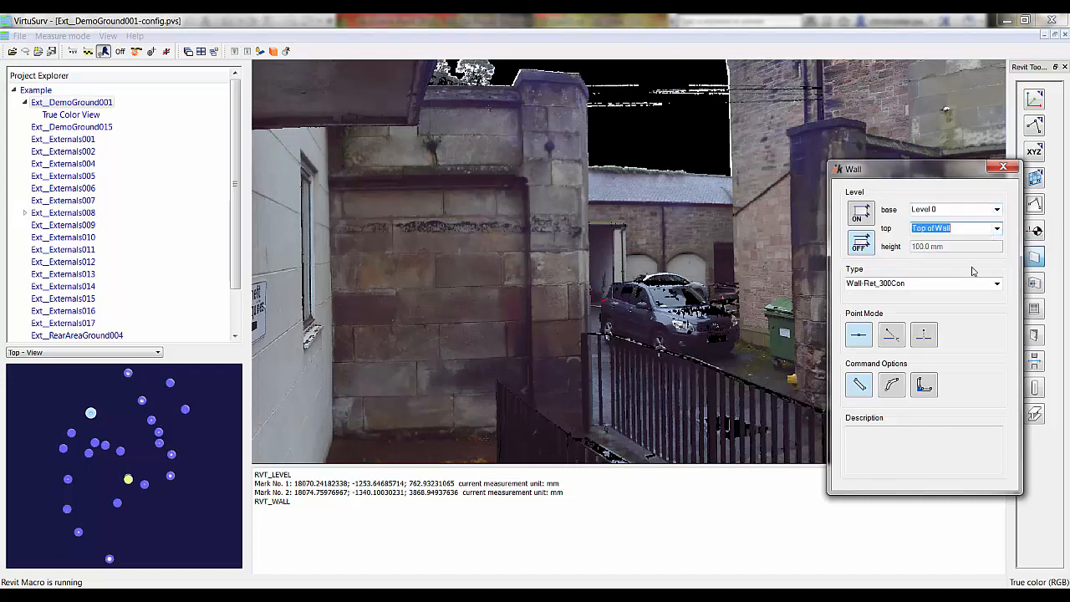
click(996, 209)
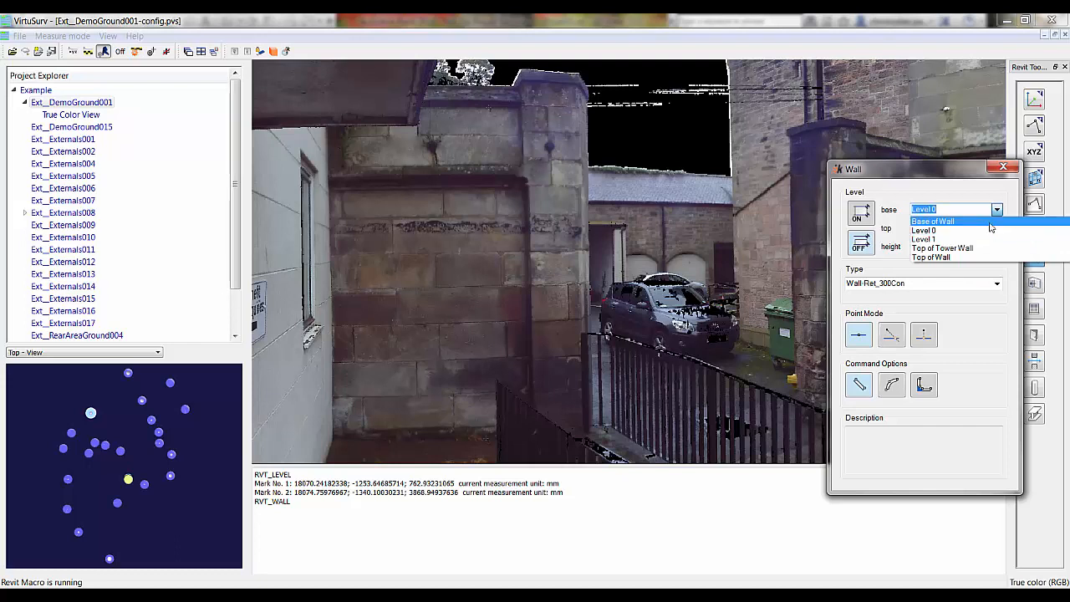
click(990, 221)
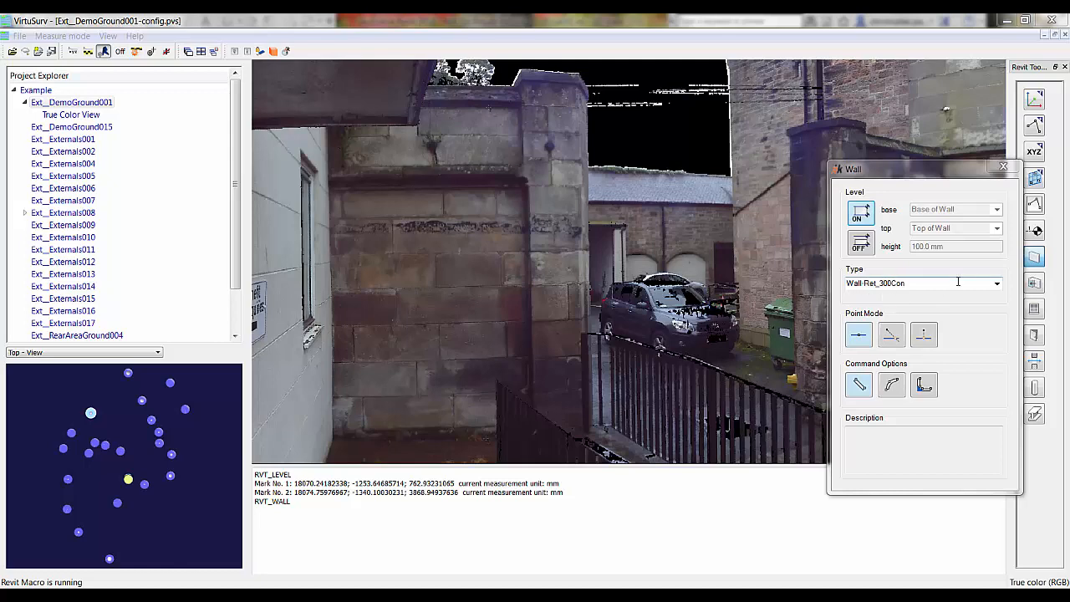
Step: With automatic levels on, choose Wall-Ret_300Con as the wall type
click(998, 285)
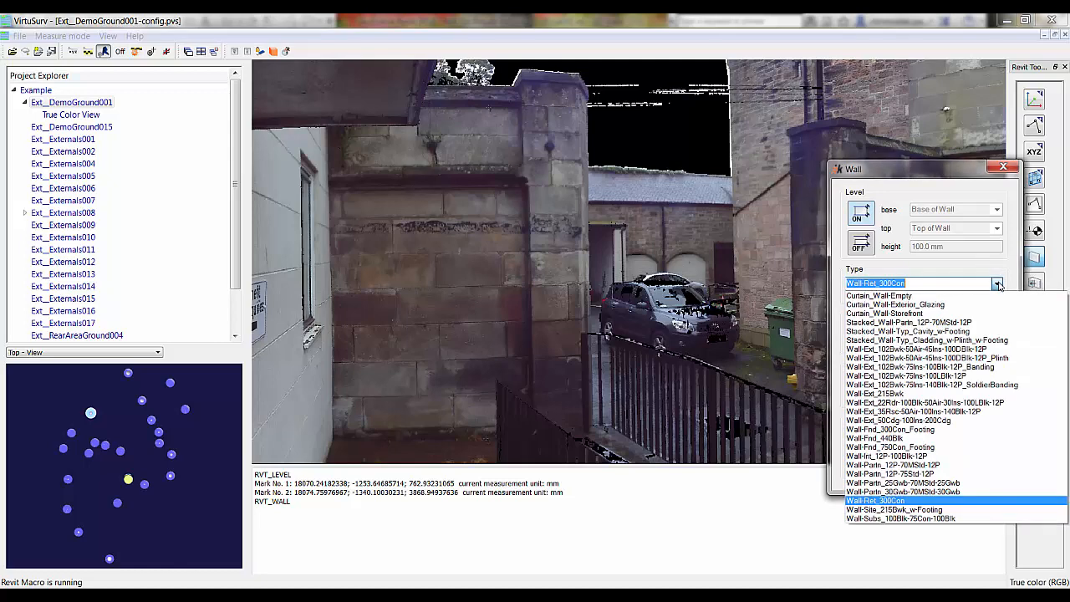
click(962, 500)
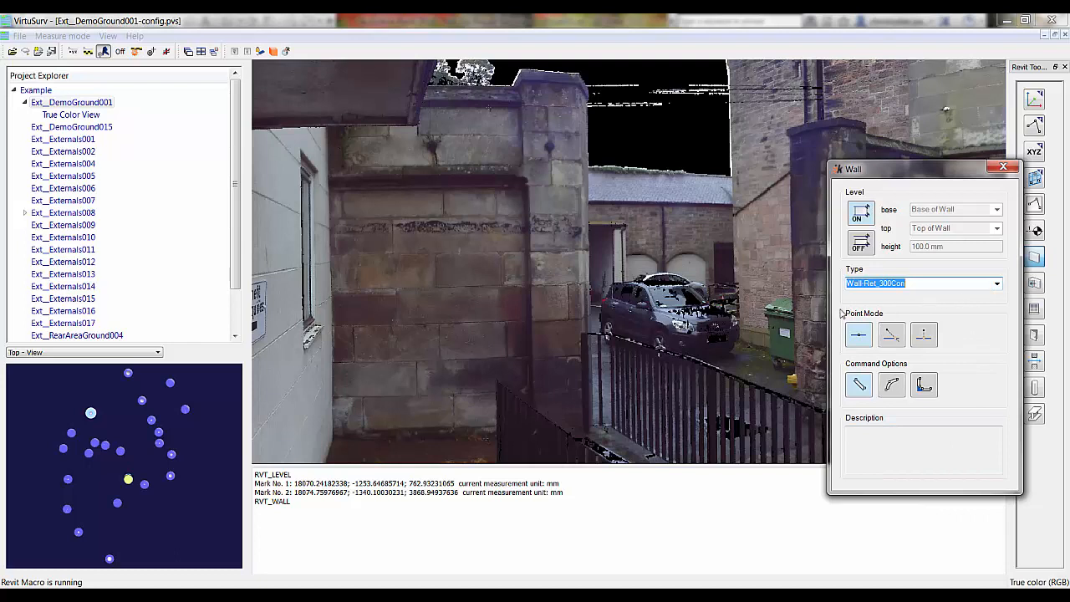
mouse_move(857, 346)
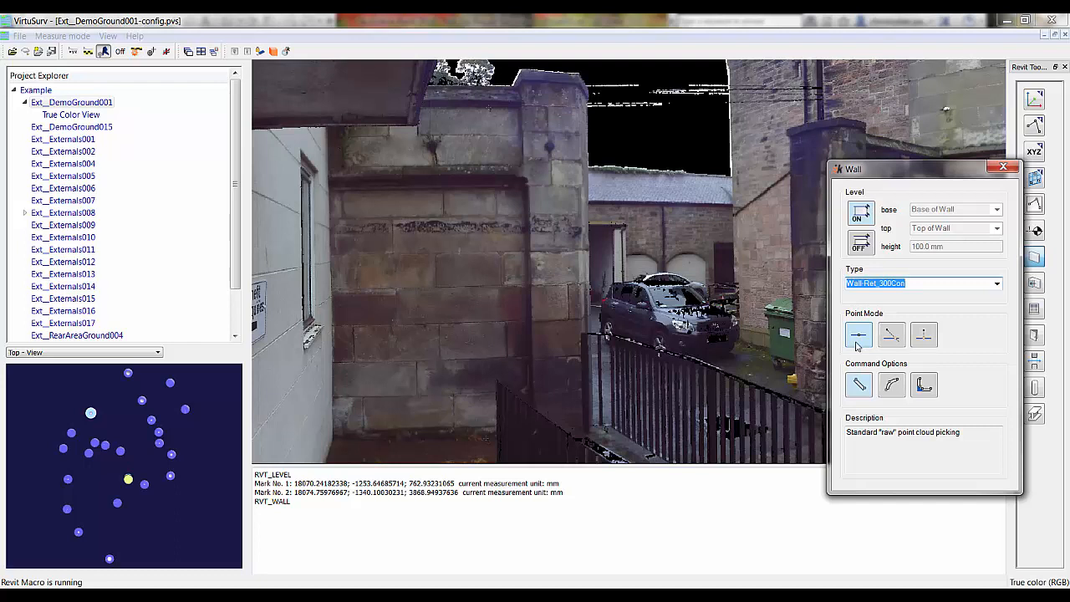
mouse_move(893, 338)
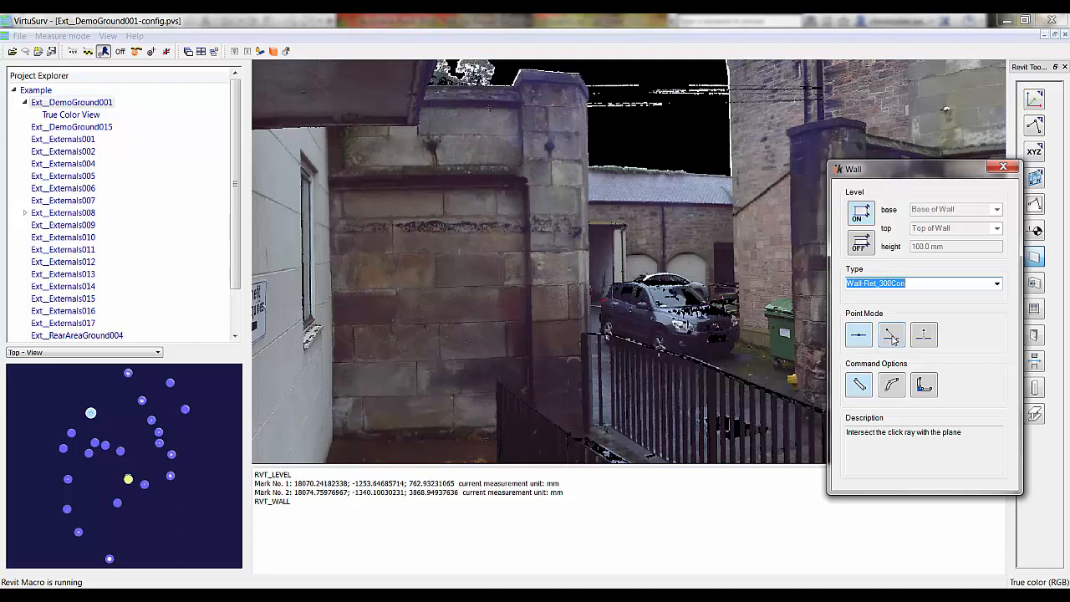
Step: Create a straight Wall-Ret_300Con wall from two scan points at opposite ends of the stone wall beside the white building
mouse_move(933, 338)
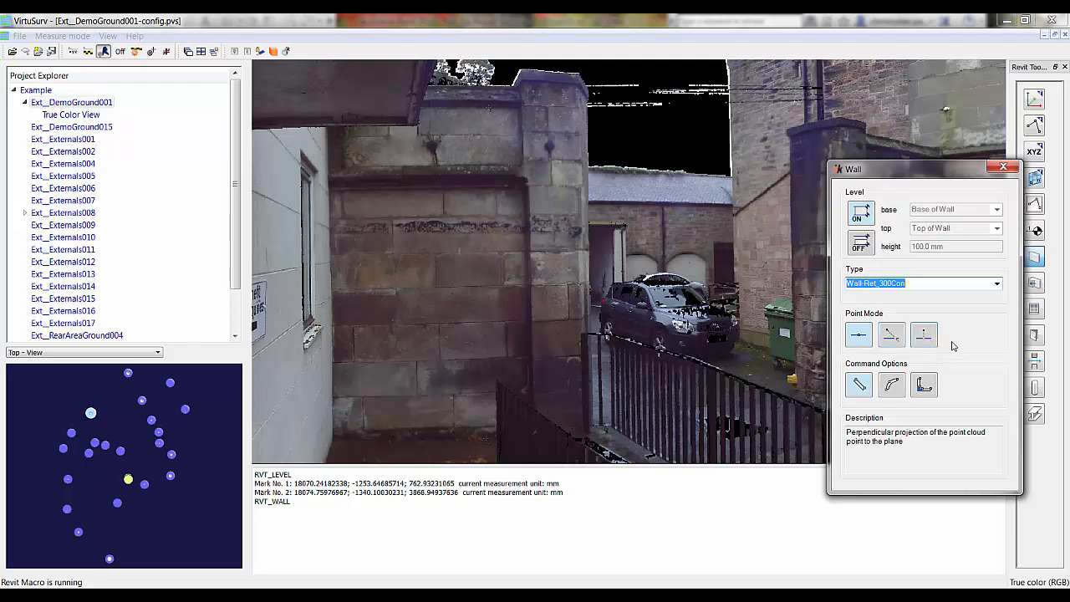
click(860, 385)
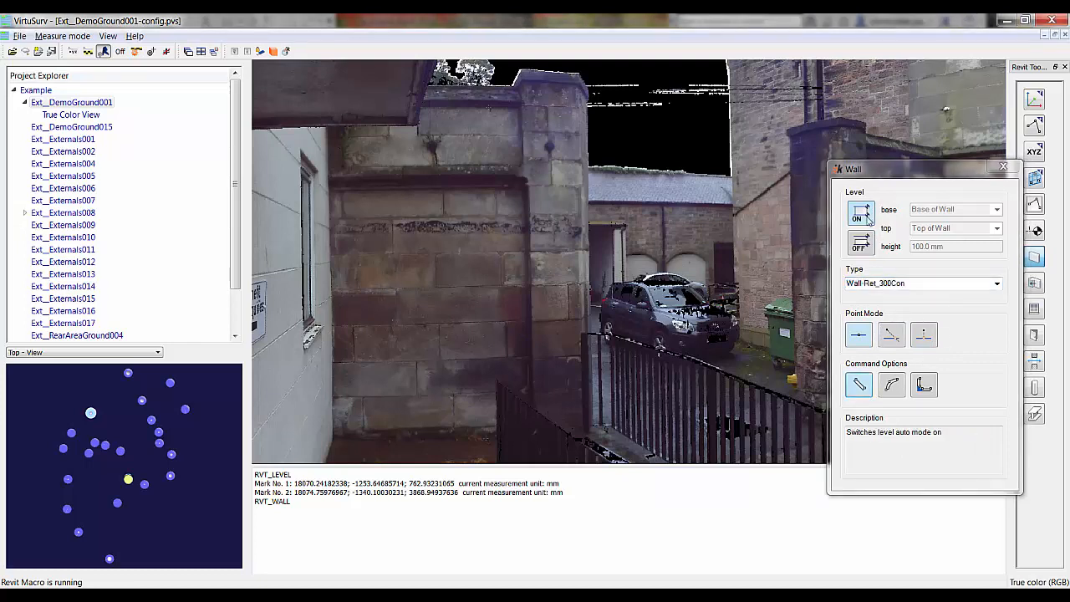
click(334, 288)
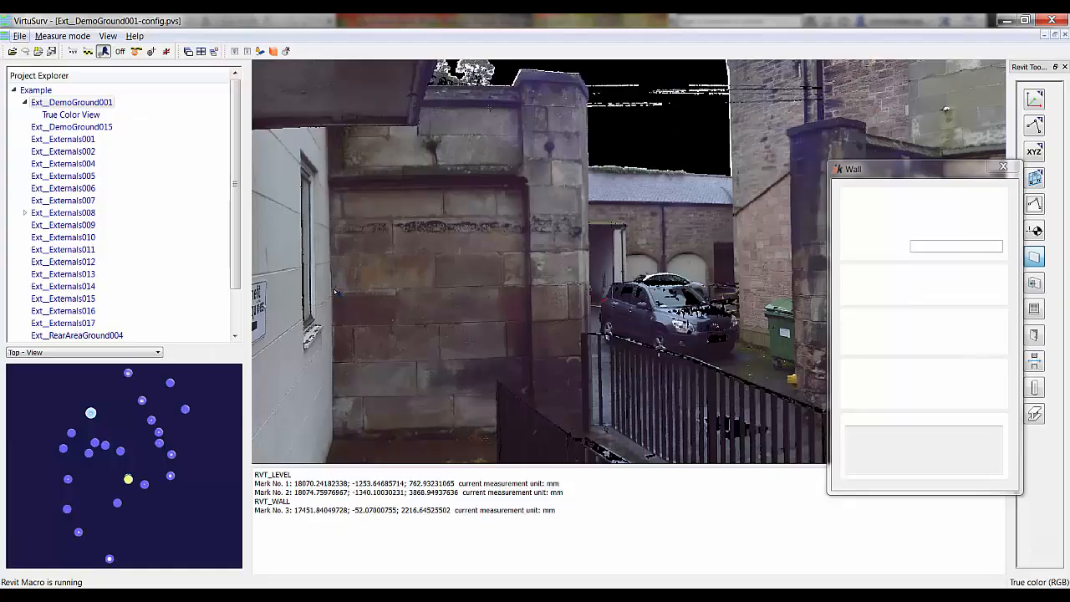
click(527, 289)
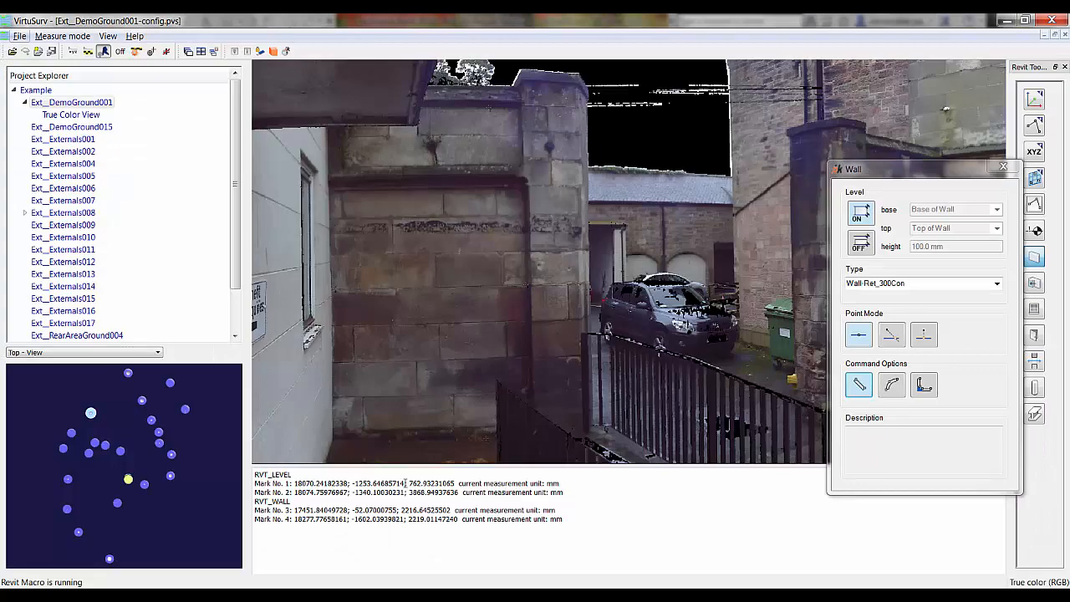
Step: Switch to Revit and select the new wall to check its placement and level constraints against the point cloud
click(371, 595)
click(330, 552)
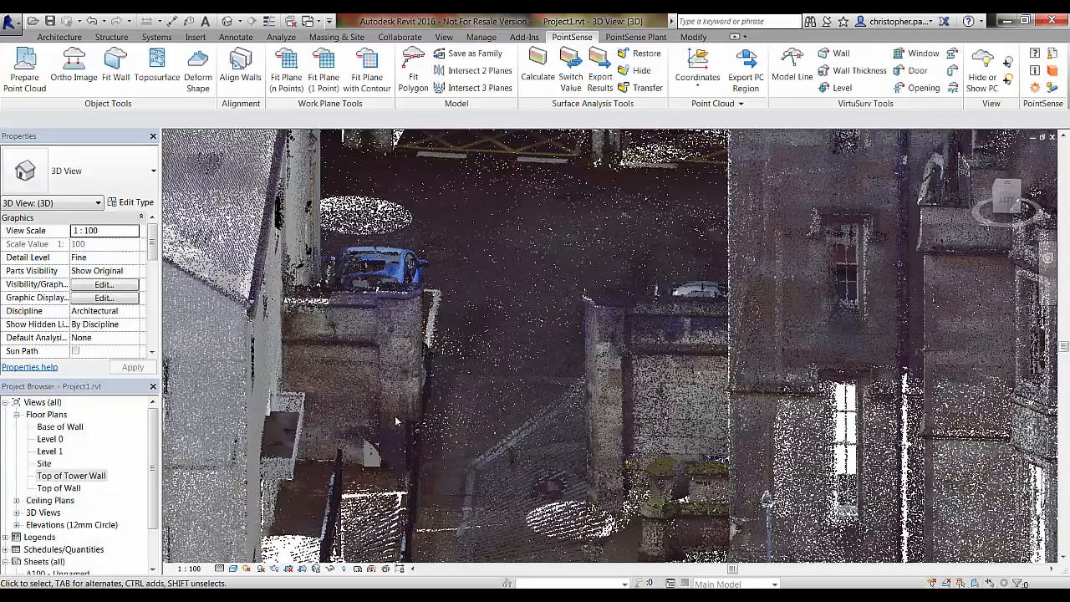
click(375, 465)
shift+middle_drag(524, 416, 435, 433)
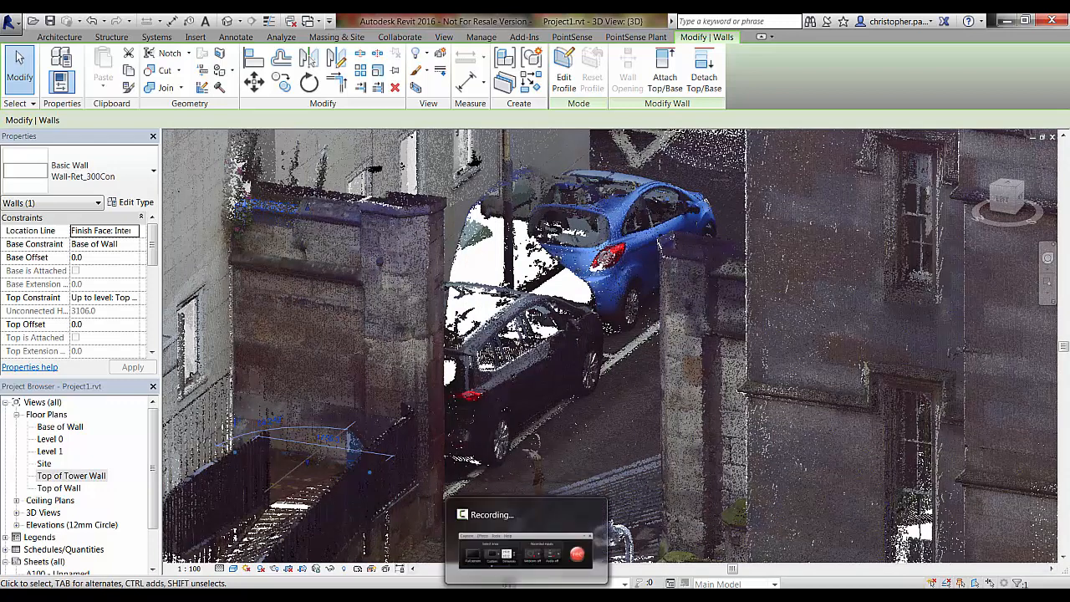
Step: Switch back to VirtuSurv and create a Revit level from a scan point under the ledge of the stone wall beside the wooden door
click(421, 595)
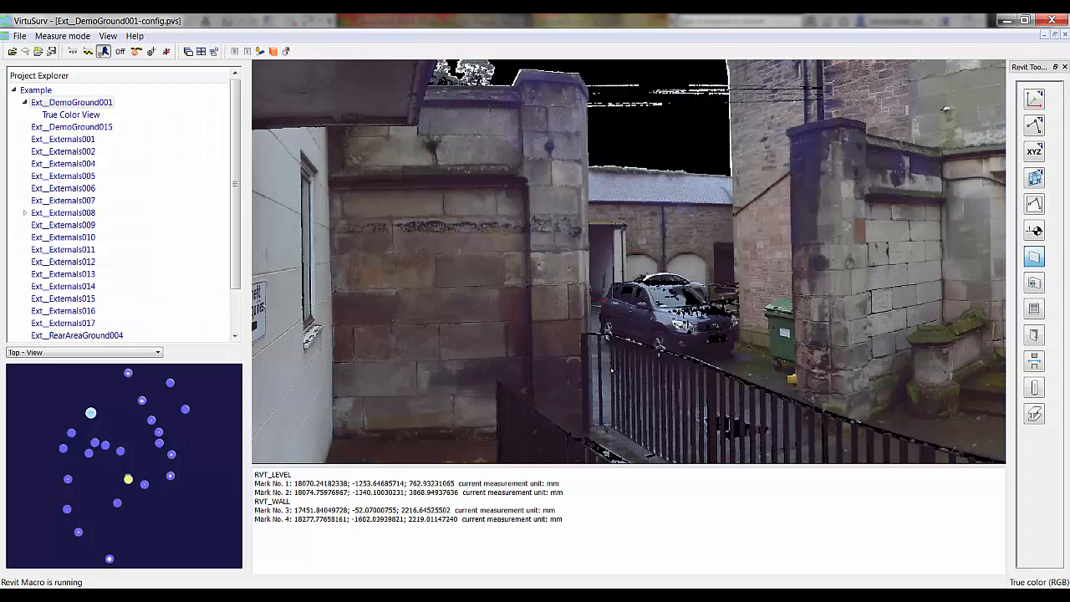
drag(893, 356, 993, 277)
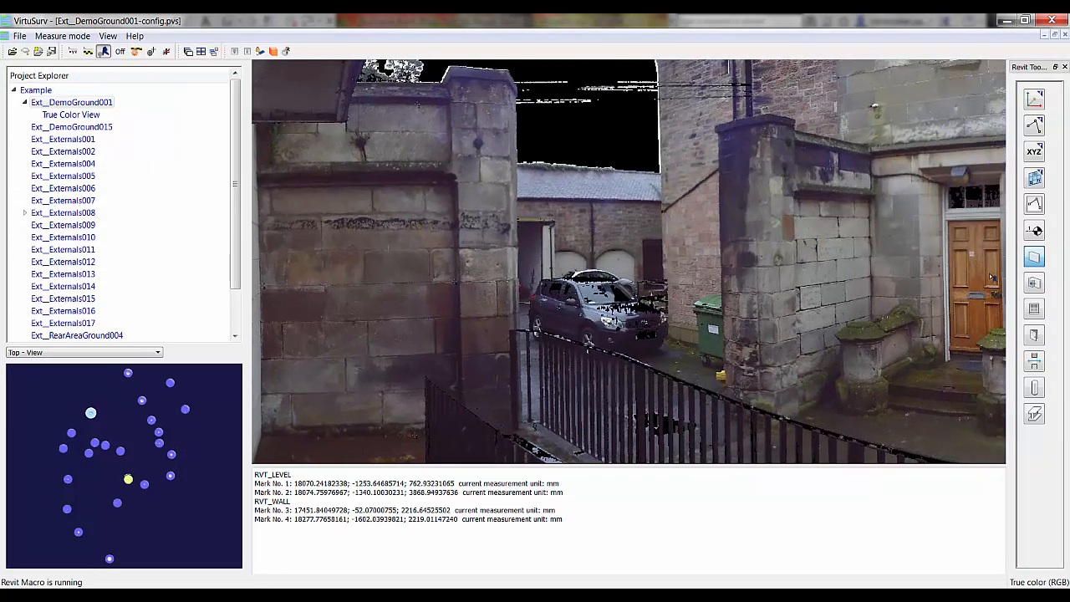
click(1035, 231)
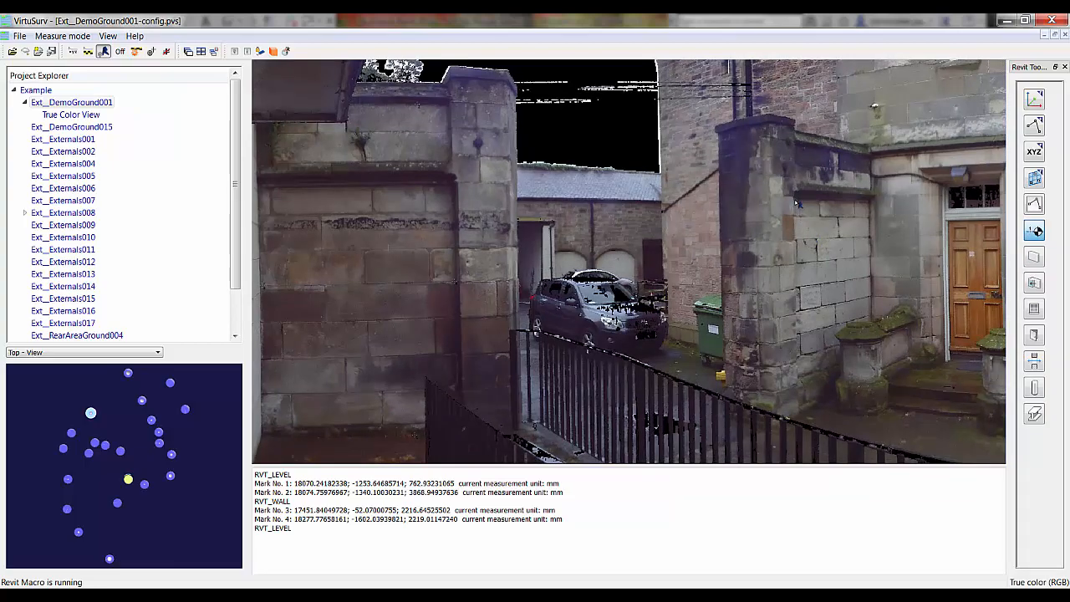
click(796, 203)
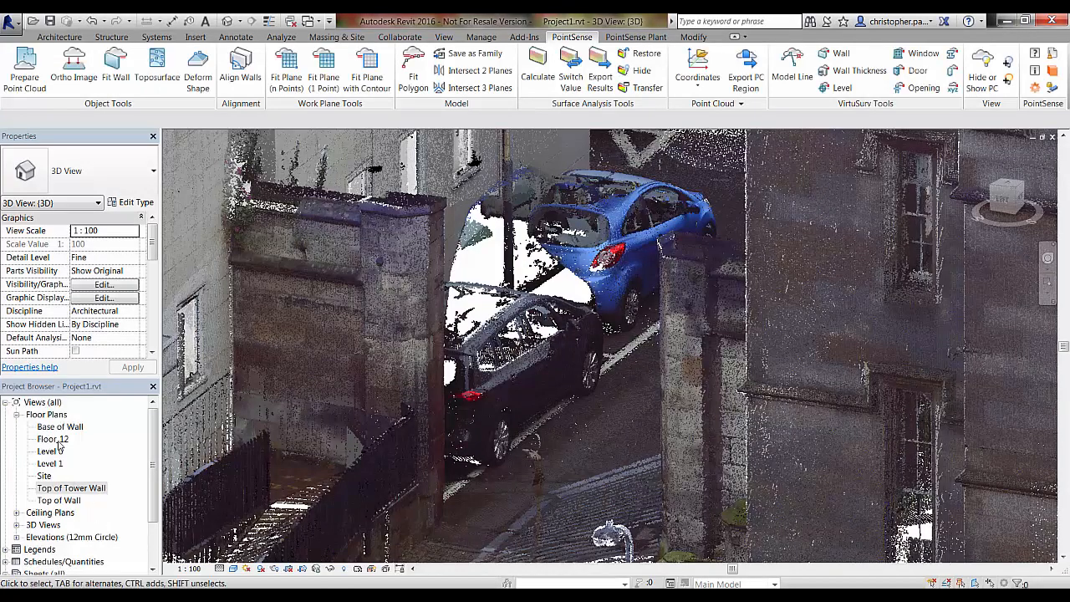
Step: Rename the Floor_12 floor plan and its corresponding level as External Wall Mid Level
click(56, 439)
right_click(57, 439)
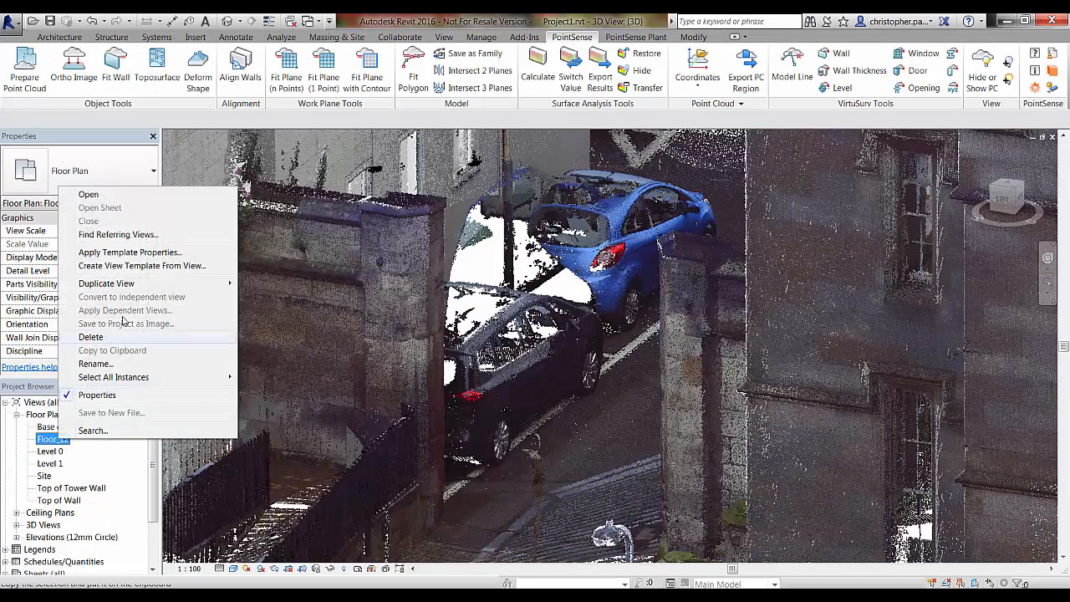
click(123, 365)
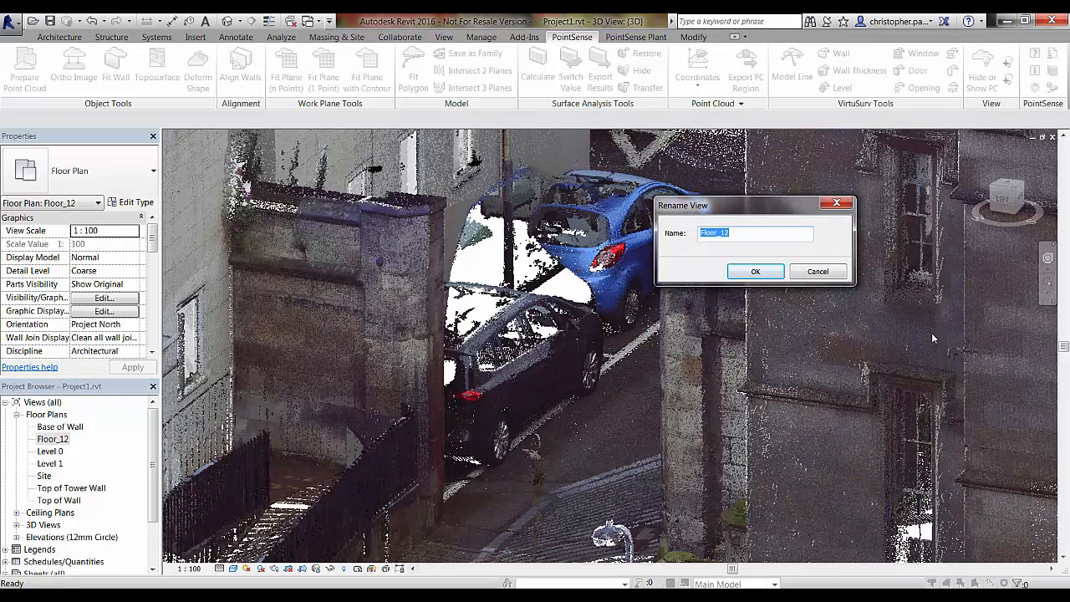
text(External Wall Mid Level)
click(755, 271)
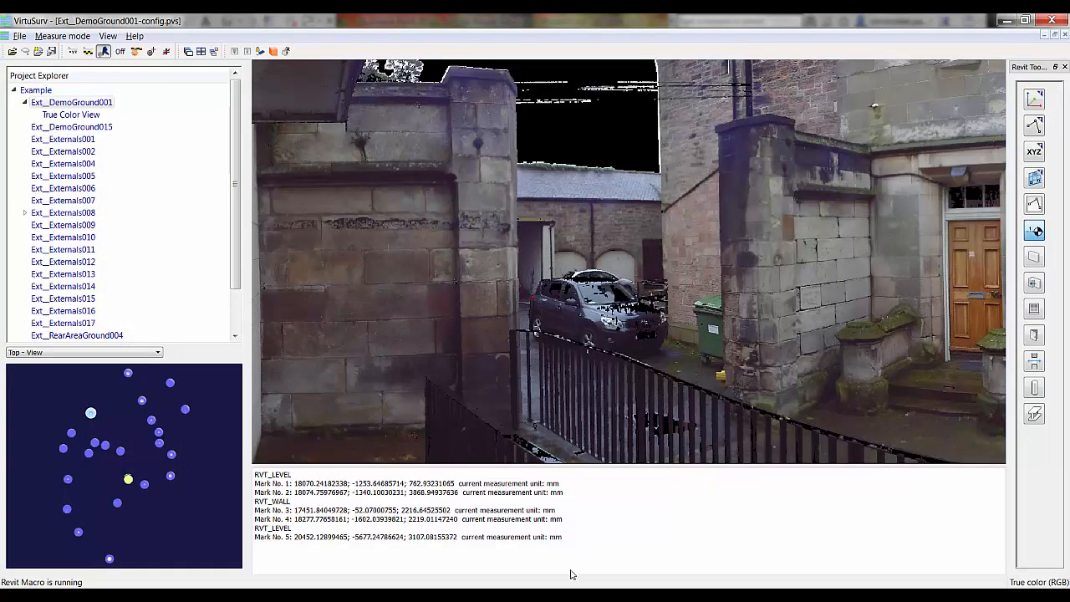
Step: Start the Wall tool from VirtuSurv with the {3D} view active, and return to the scan
click(1035, 260)
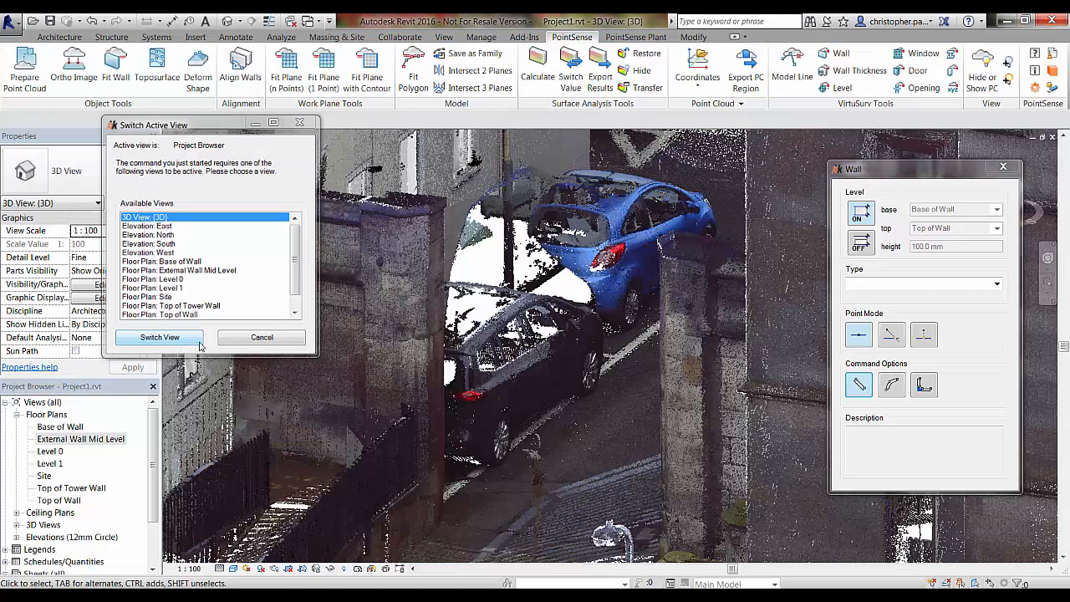
click(159, 337)
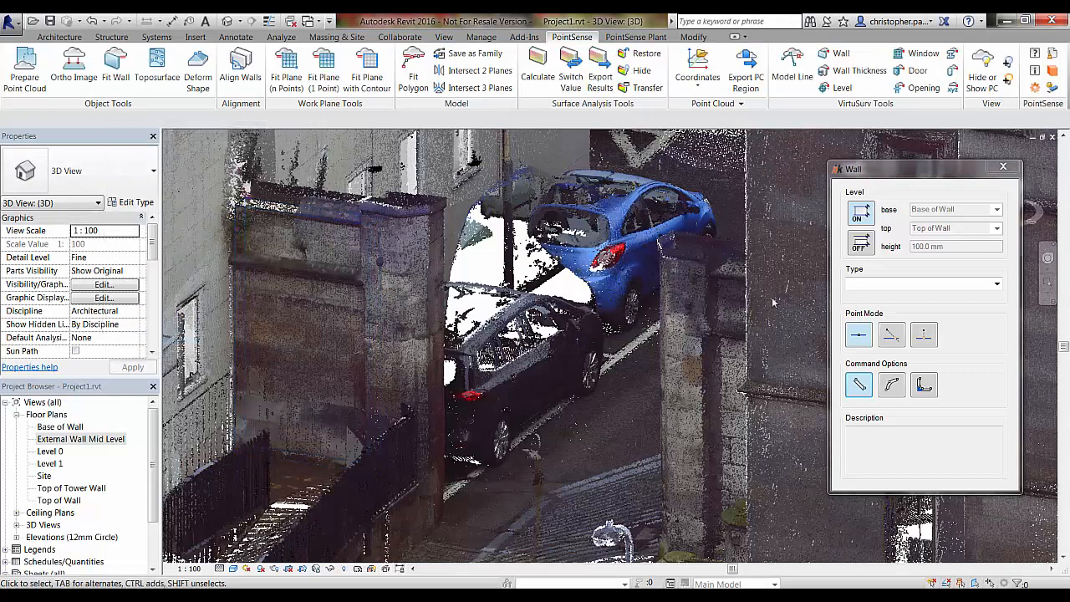
drag(912, 170, 530, 180)
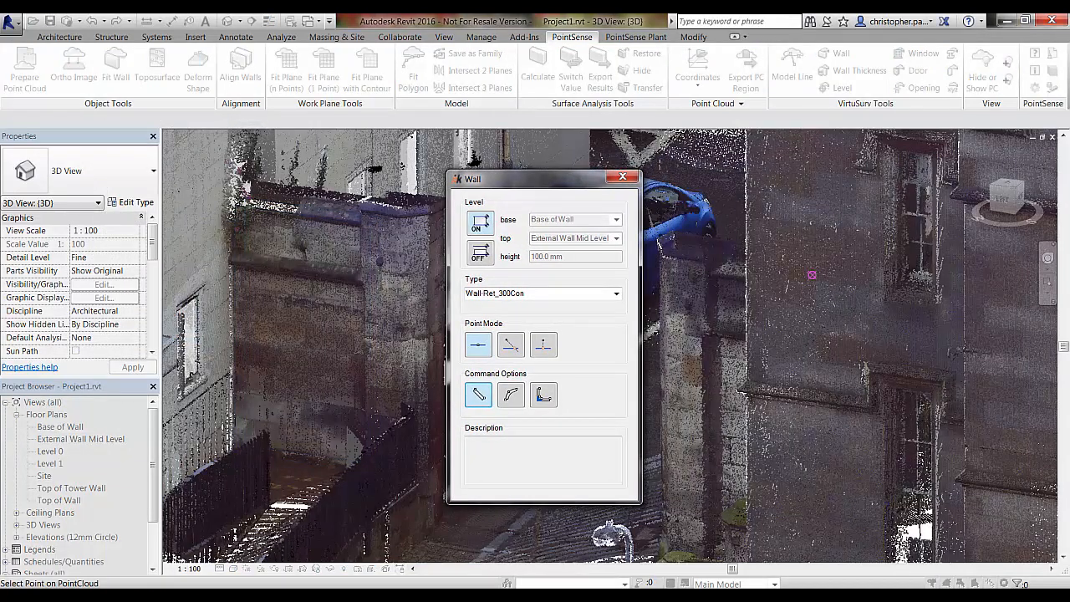
key(alt+Tab)
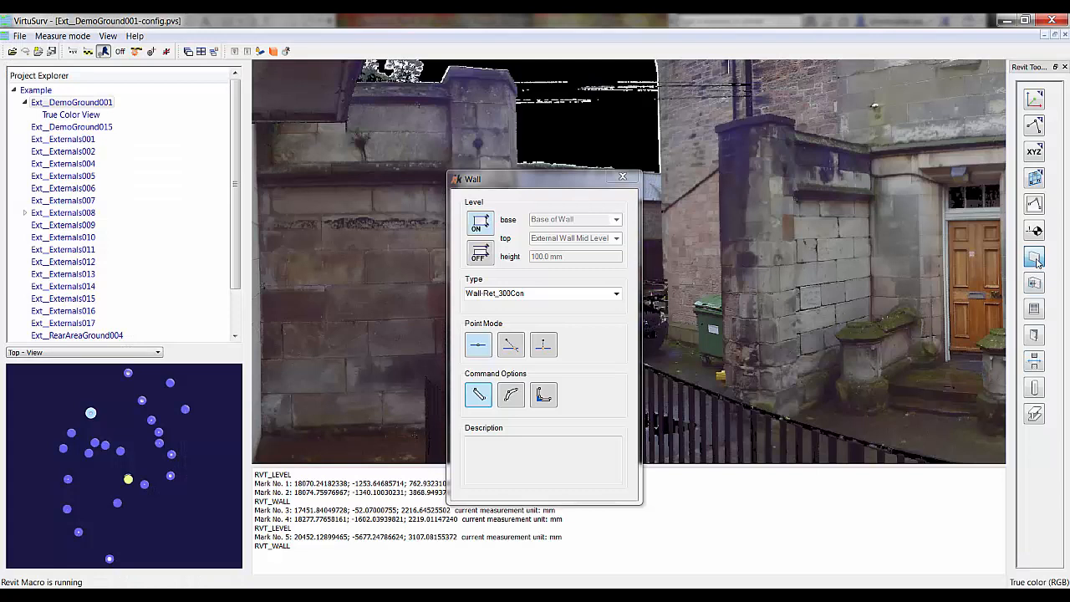
Step: With automatic levels on, create a straight Wall-Ret_300Con wall from two scan points on the stone wall beside the wooden door
click(482, 228)
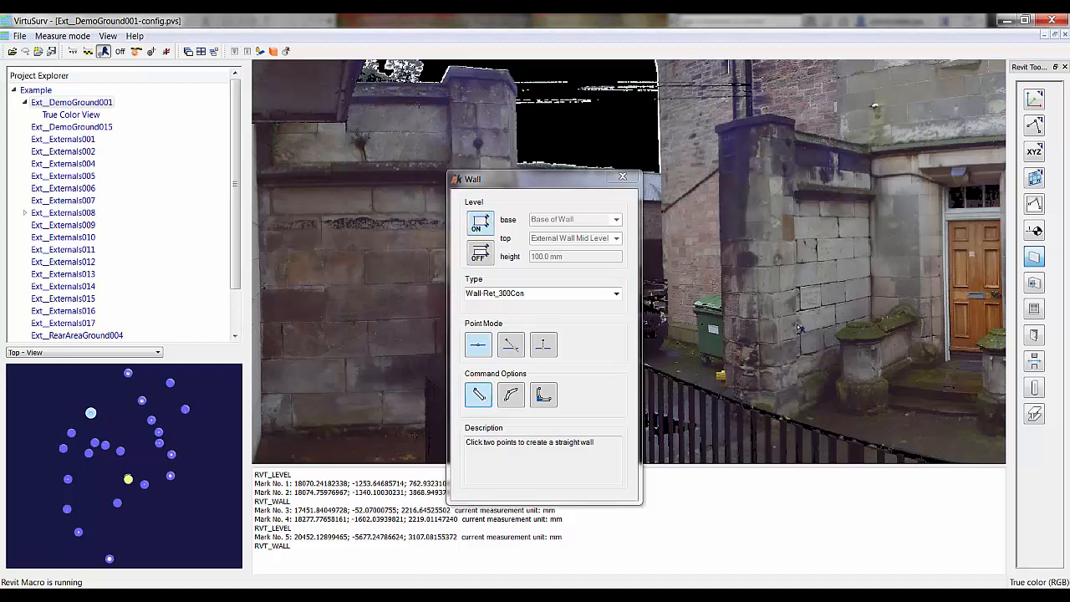
click(875, 315)
click(851, 338)
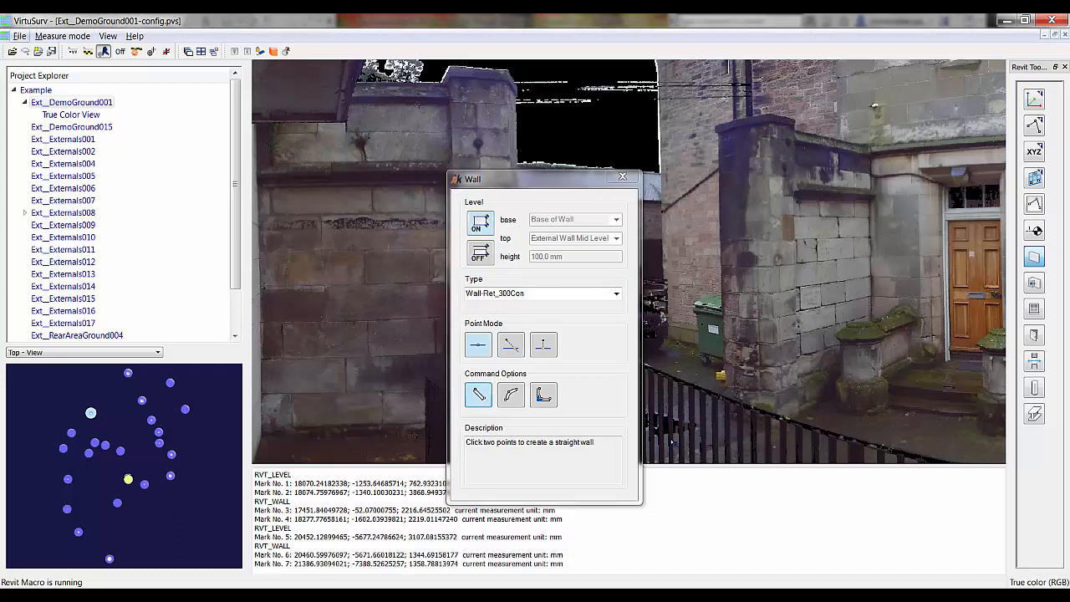
click(481, 224)
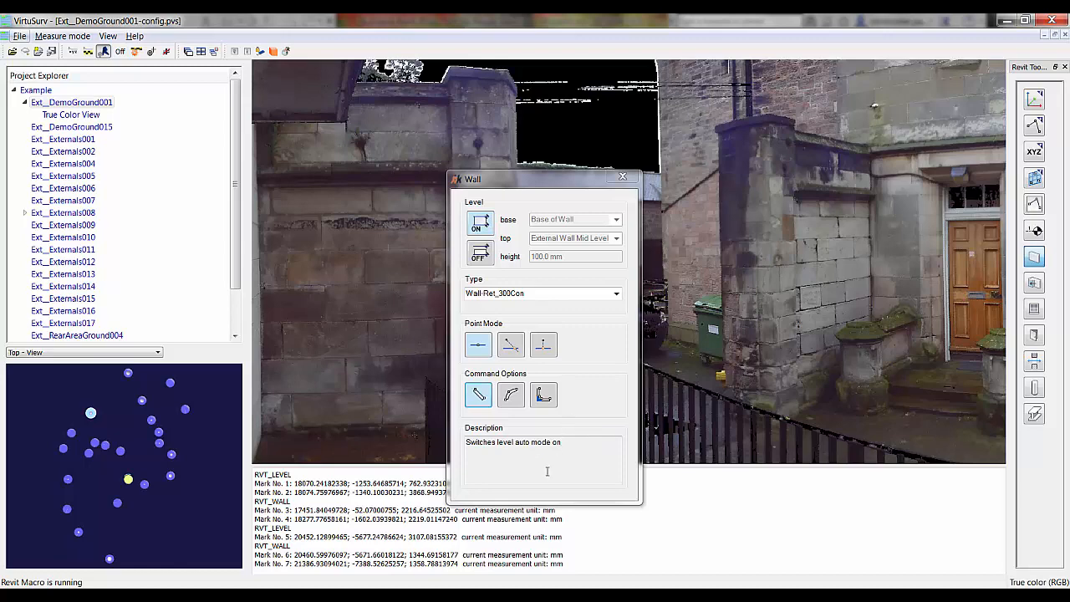
Step: Switch to Revit and select the second wall to check its placement and level constraints against the point cloud
key(alt+Tab)
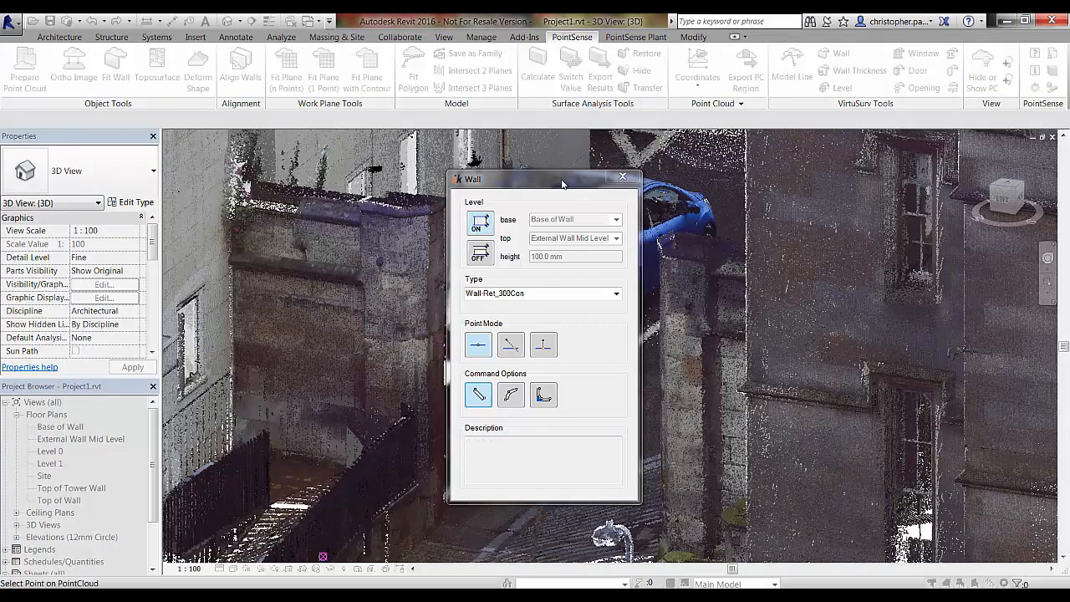
drag(563, 182, 409, 184)
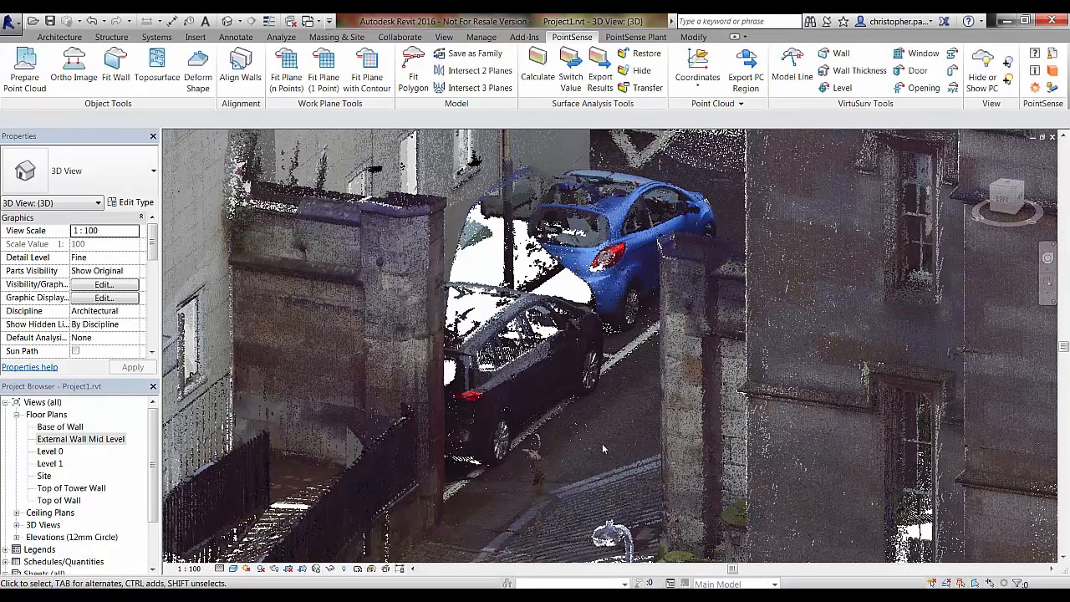
shift+middle_drag(604, 443, 398, 247)
click(826, 374)
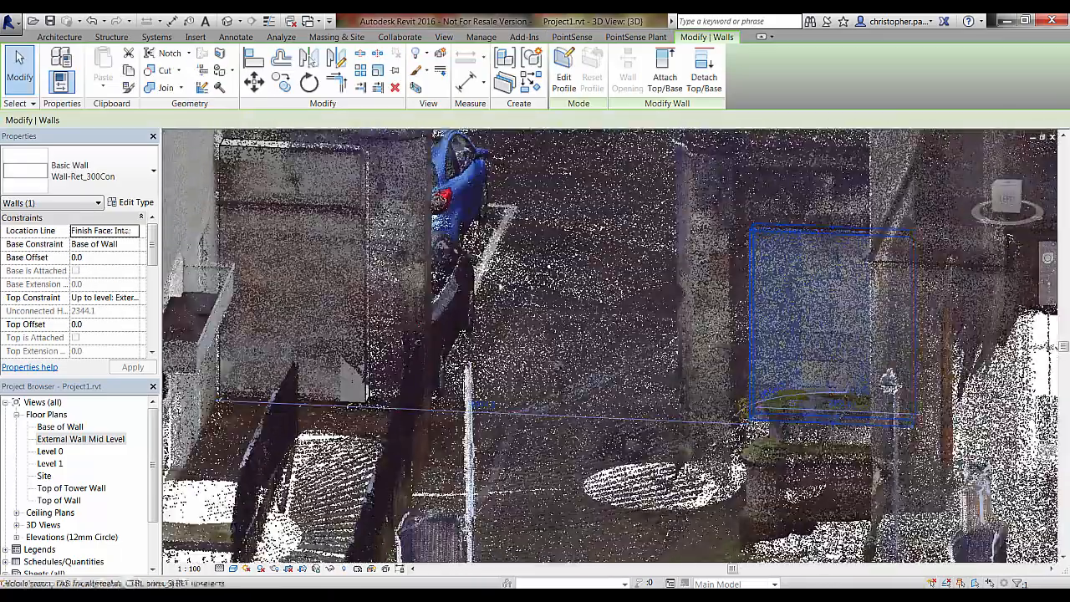
click(398, 247)
click(767, 264)
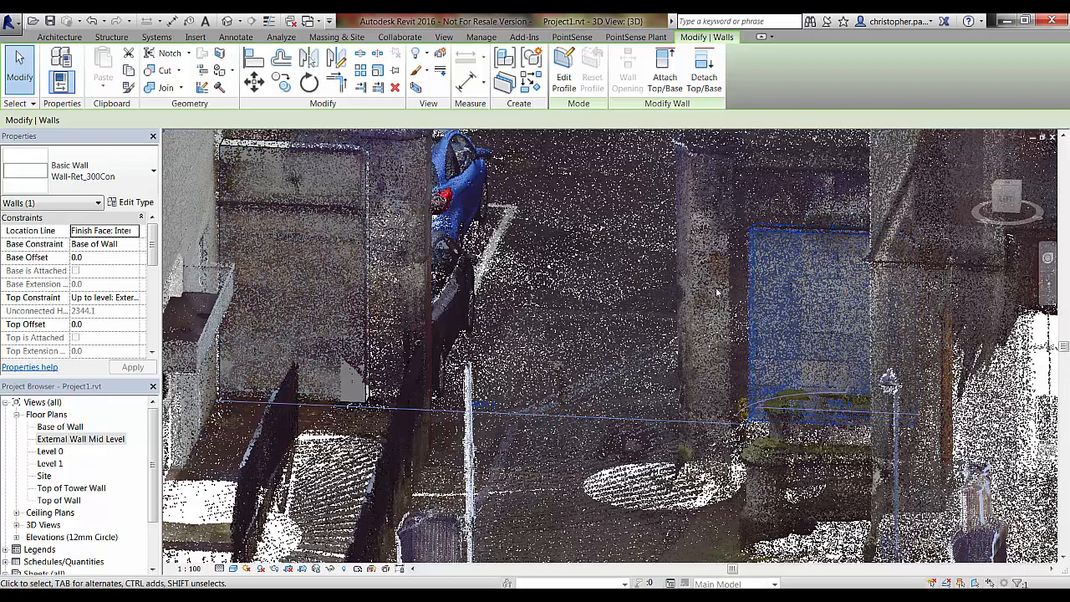
Step: Hide the point cloud to view the two modelled walls on their own, and show it again
click(574, 37)
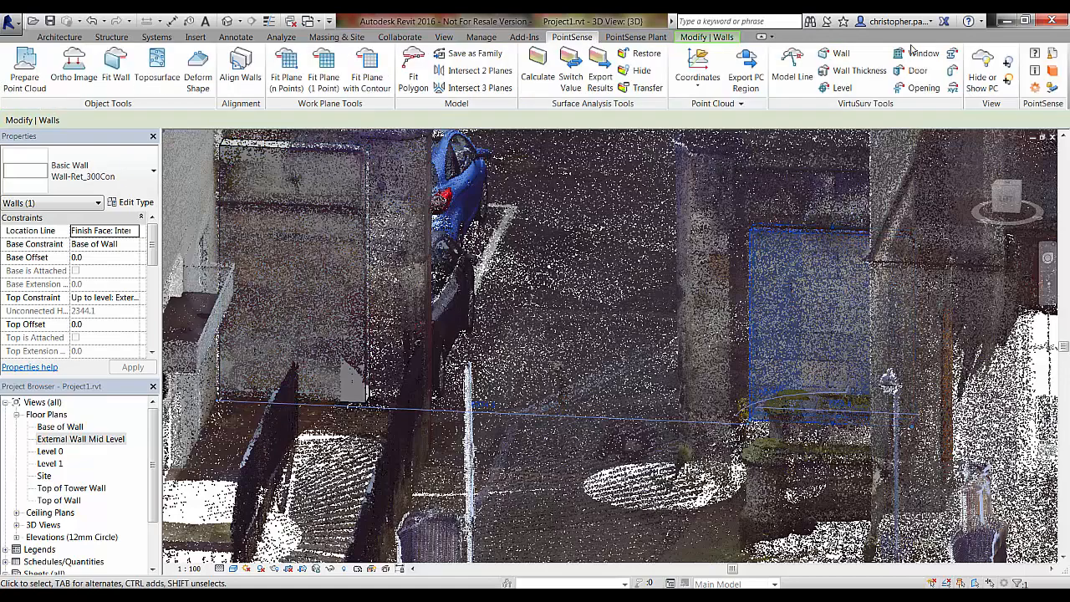
click(983, 69)
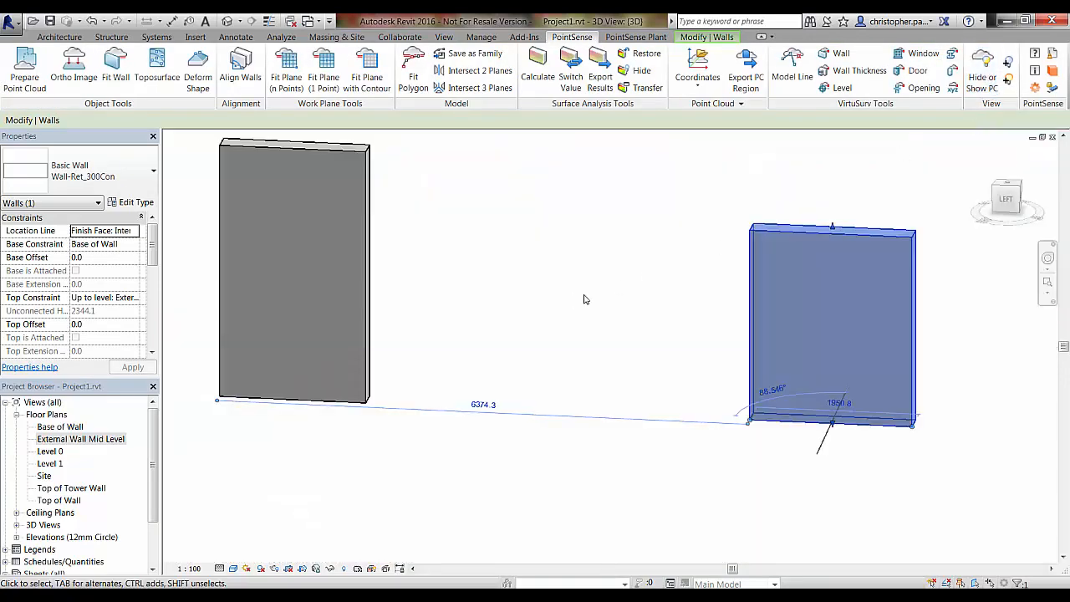
click(530, 352)
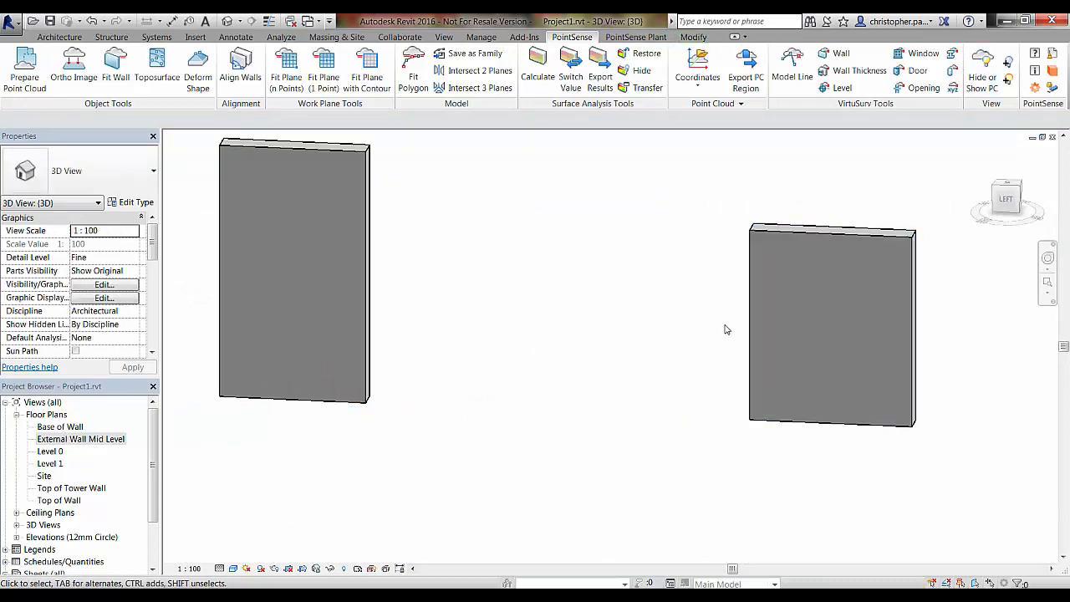
click(982, 71)
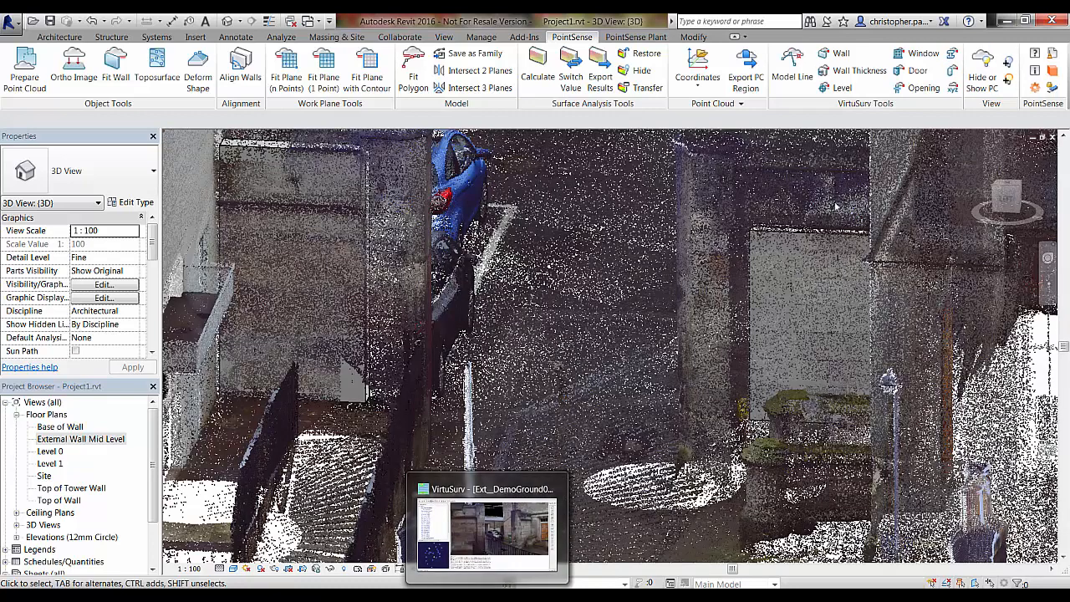
Step: Change the second wall's top constraint to the Top of Wall level
click(819, 251)
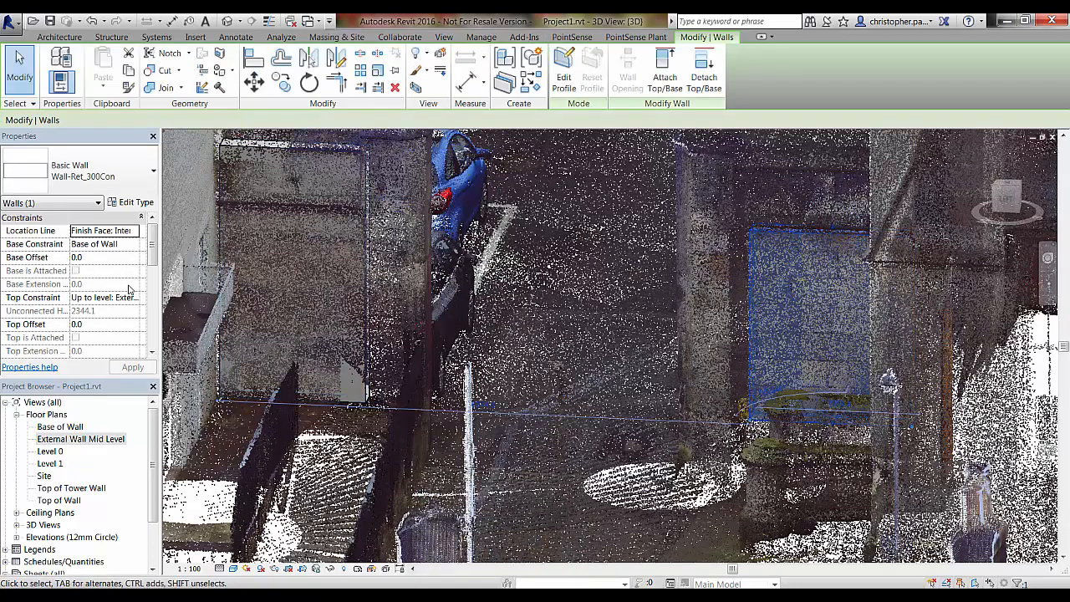
click(134, 298)
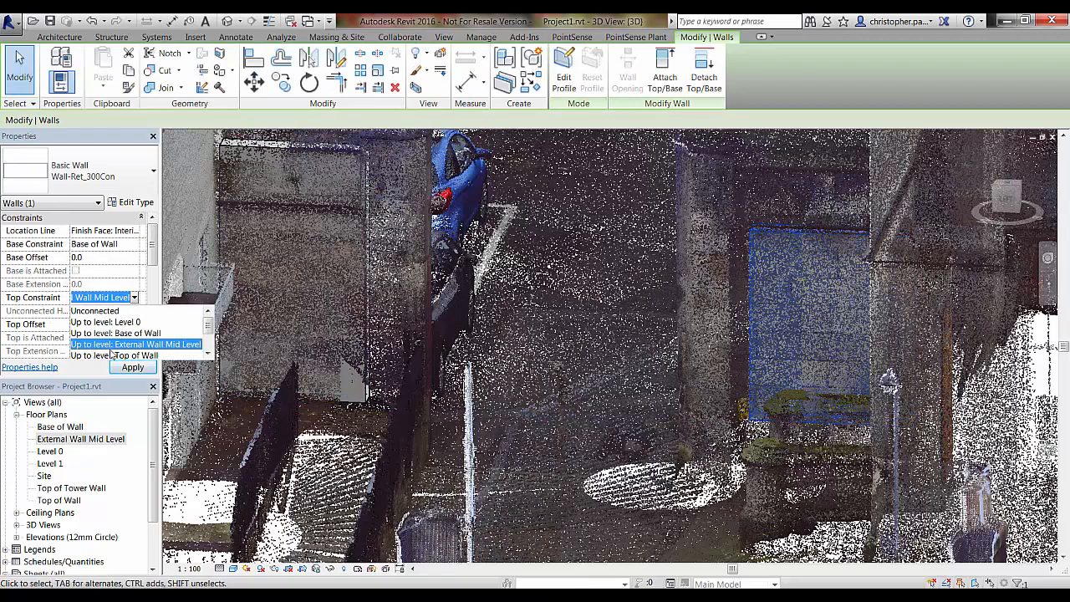
click(112, 356)
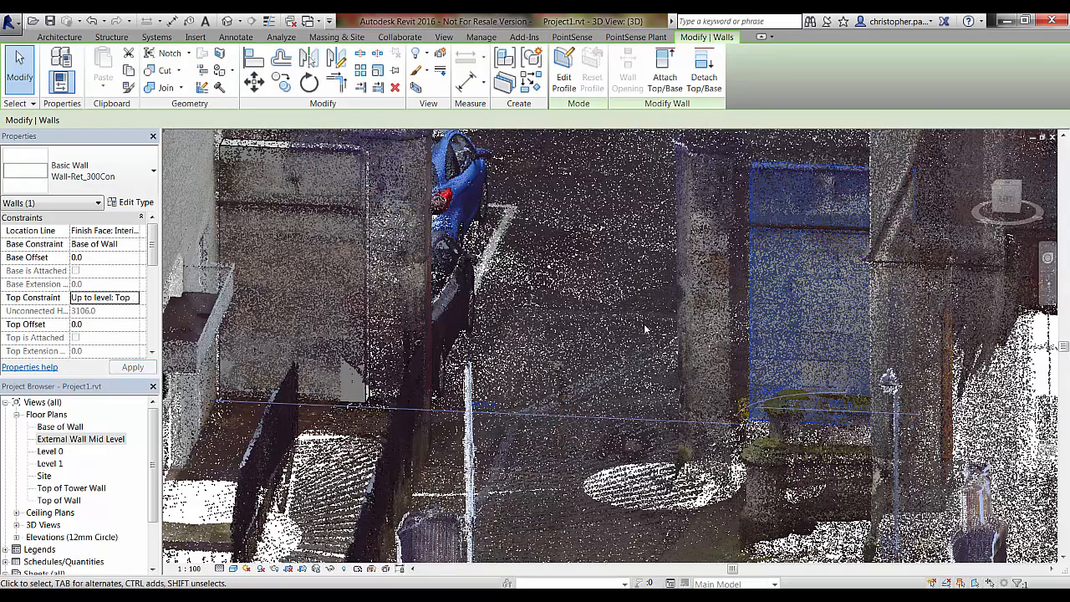
key(Escape)
Step: Look over both walls in the point cloud and switch back to VirtuSurv
scroll(648, 317, down, 2)
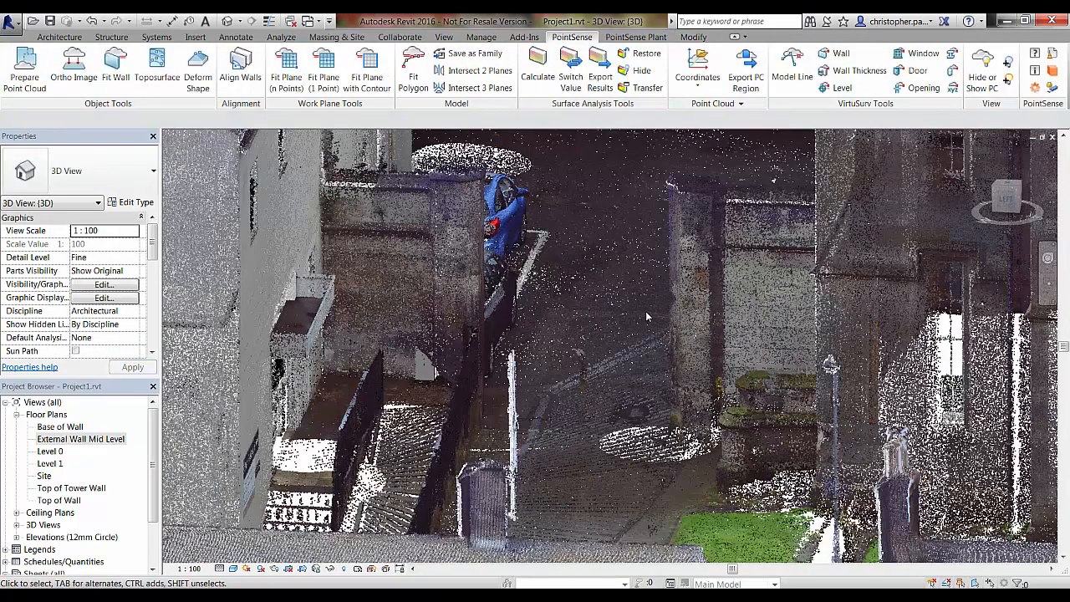
mouse_move(620, 355)
shift+middle_down()
mouse_move(607, 351)
mouse_move(631, 359)
mouse_move(622, 347)
shift+middle_up()
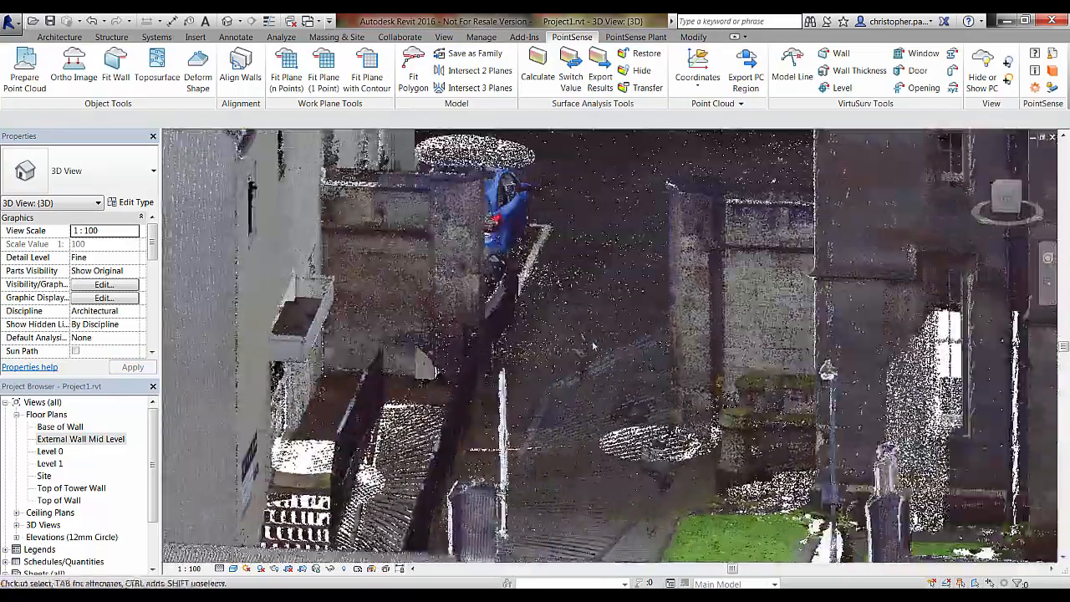
mouse_move(492, 598)
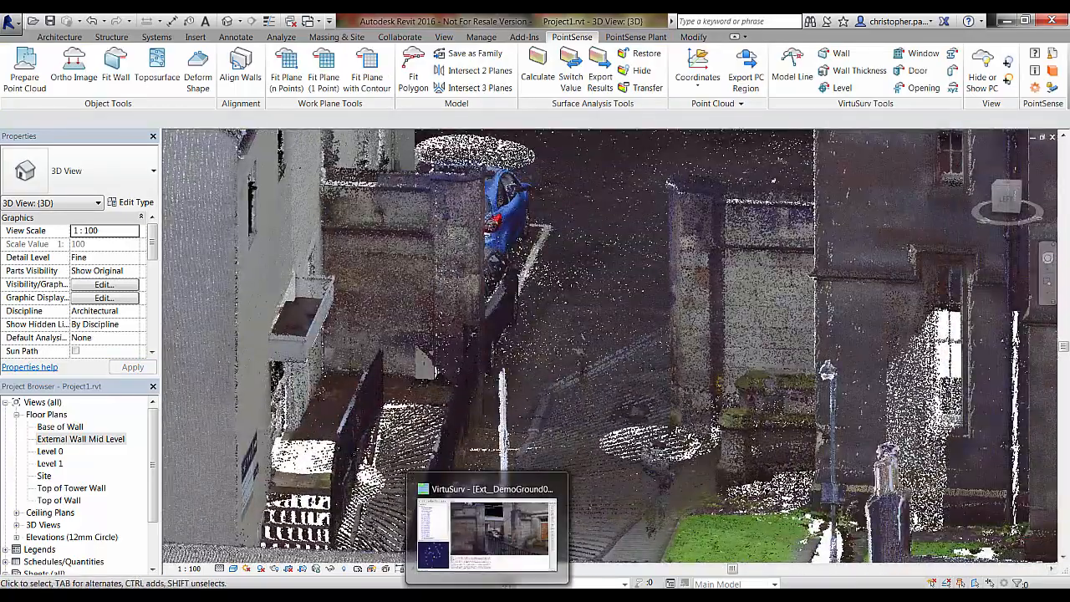
click(486, 534)
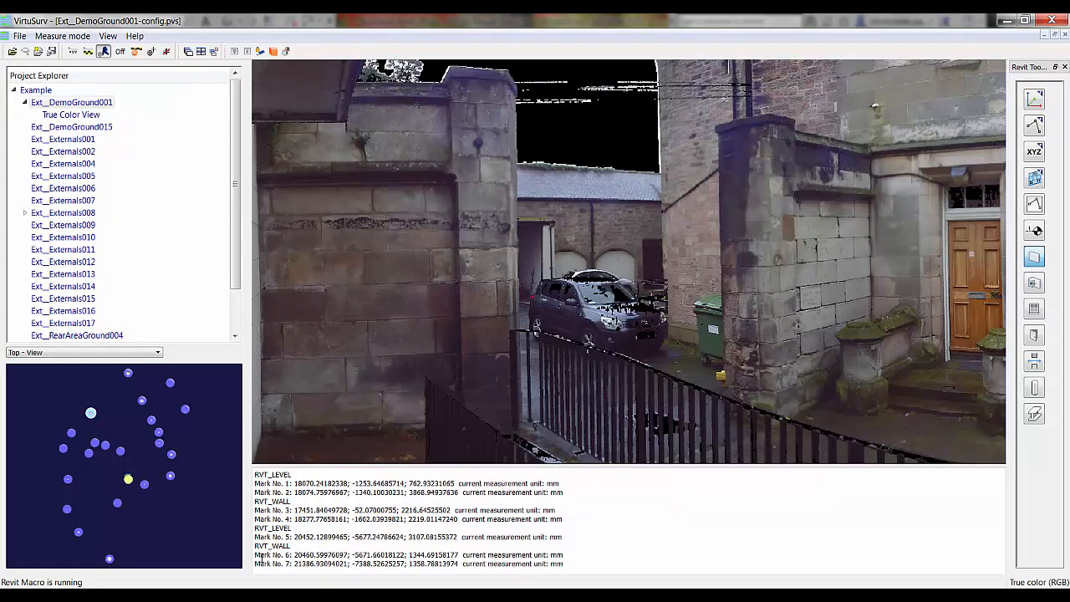
Step: Switch to Revit, open the Site floor plan and select the wall near Ext__Externals013 to check its thickness against the point cloud
key(alt+Tab)
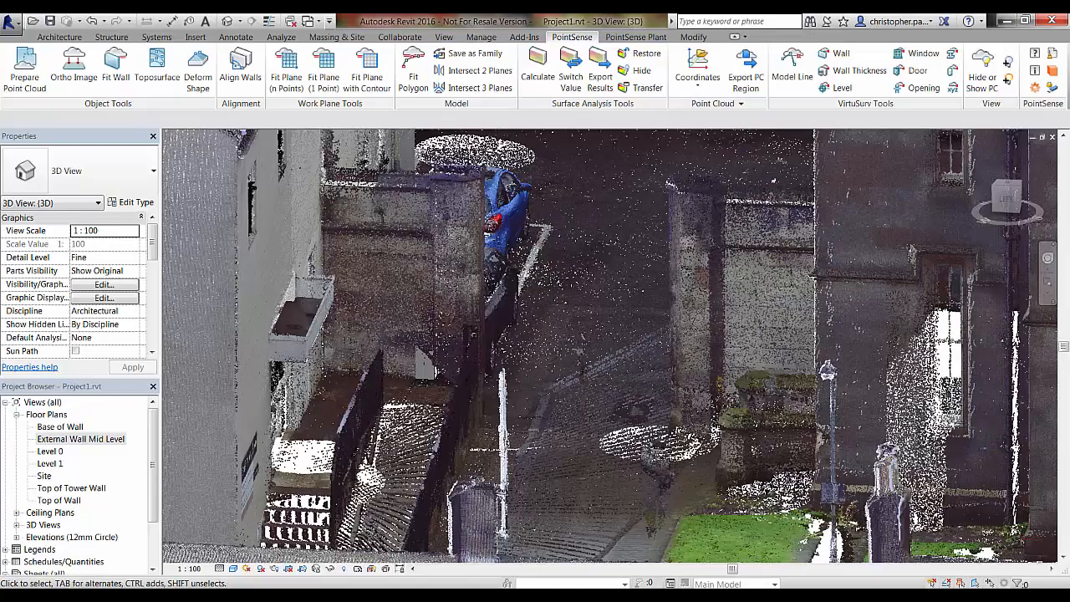
click(45, 476)
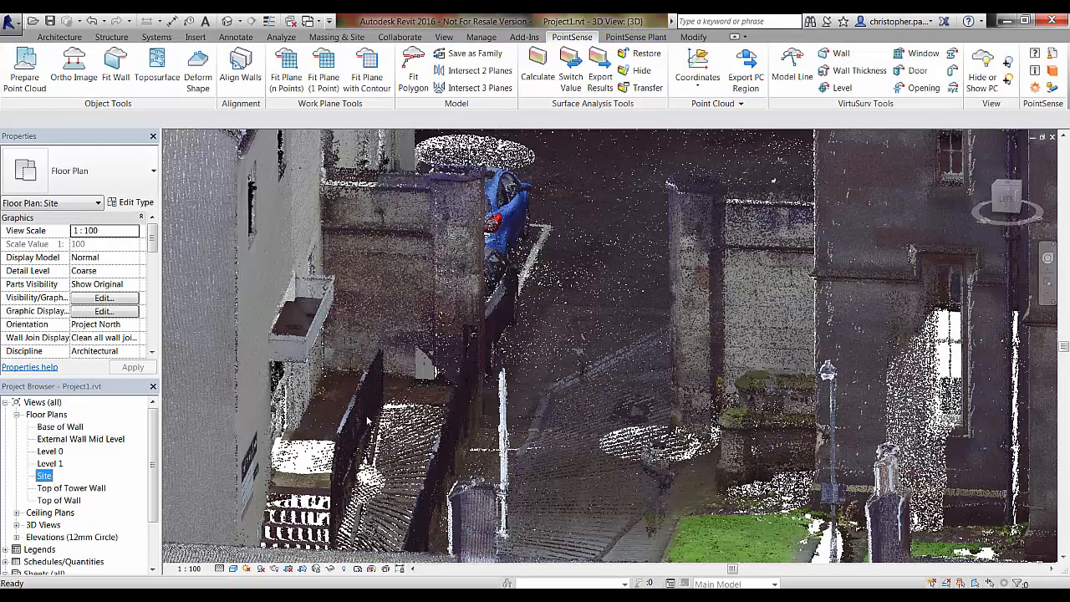
double_click(45, 476)
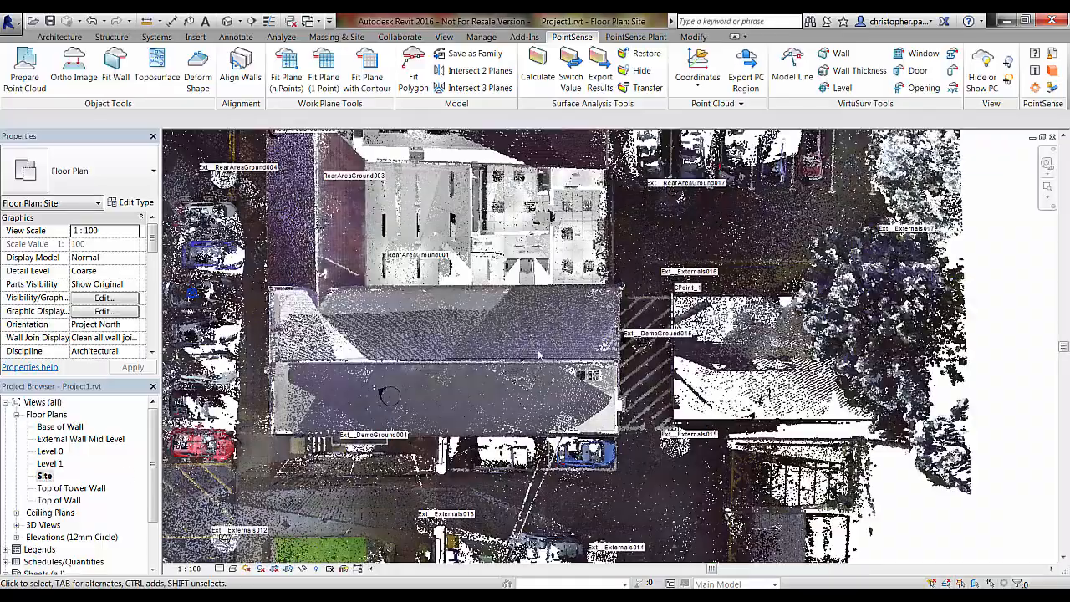
scroll(477, 387, up, 3)
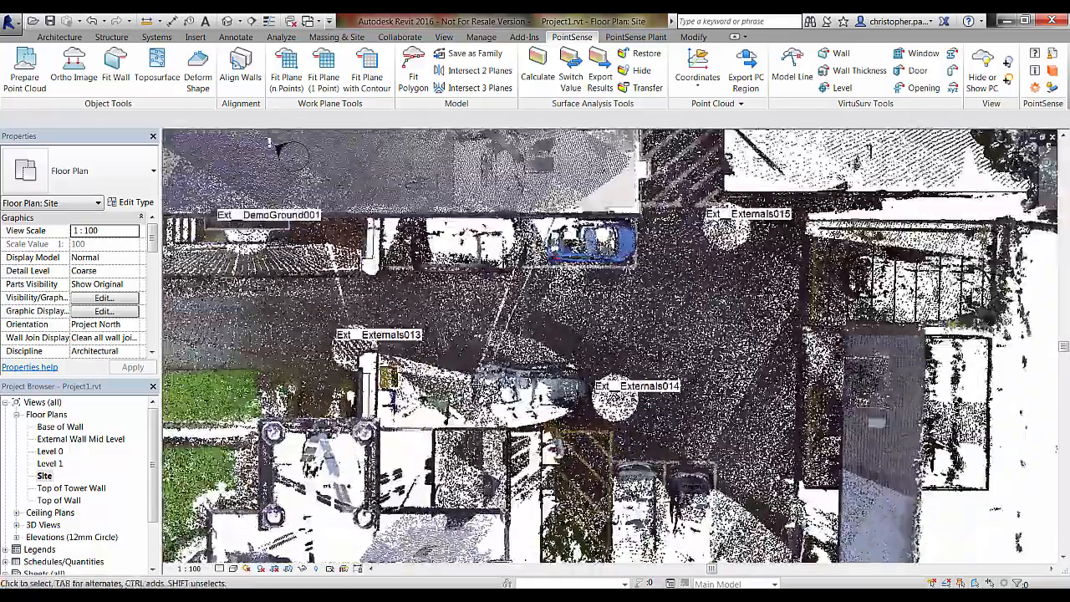
middle_drag(478, 387, 523, 378)
scroll(414, 368, up, 2)
middle_drag(414, 367, 466, 383)
click(482, 354)
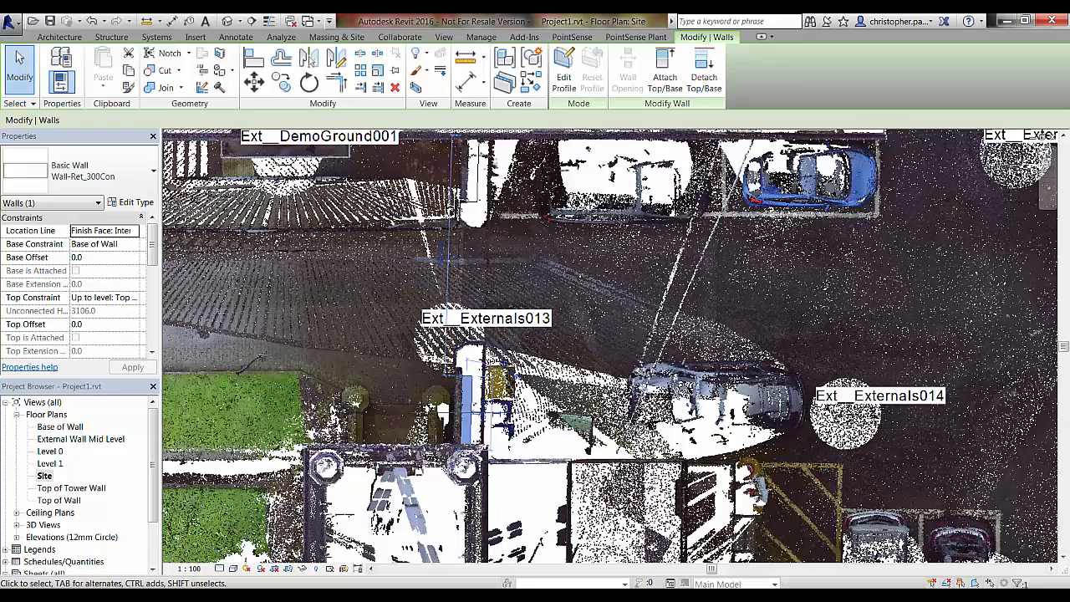
Step: Switch to VirtuSurv and open the Ext__Externals014 scan, framing the rear faces of both walls
click(487, 592)
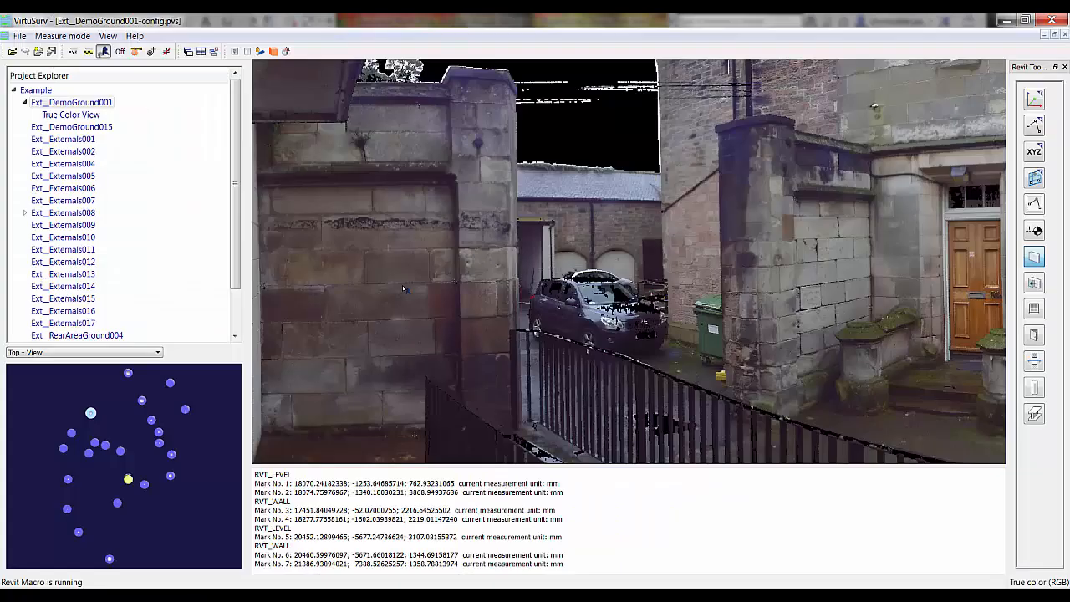
click(26, 102)
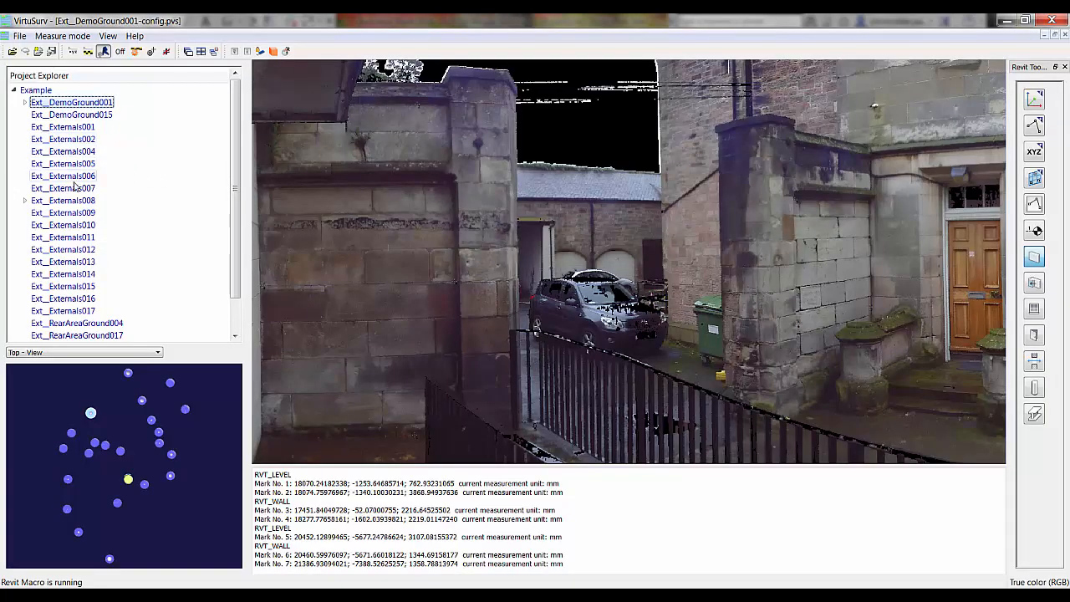
double_click(73, 276)
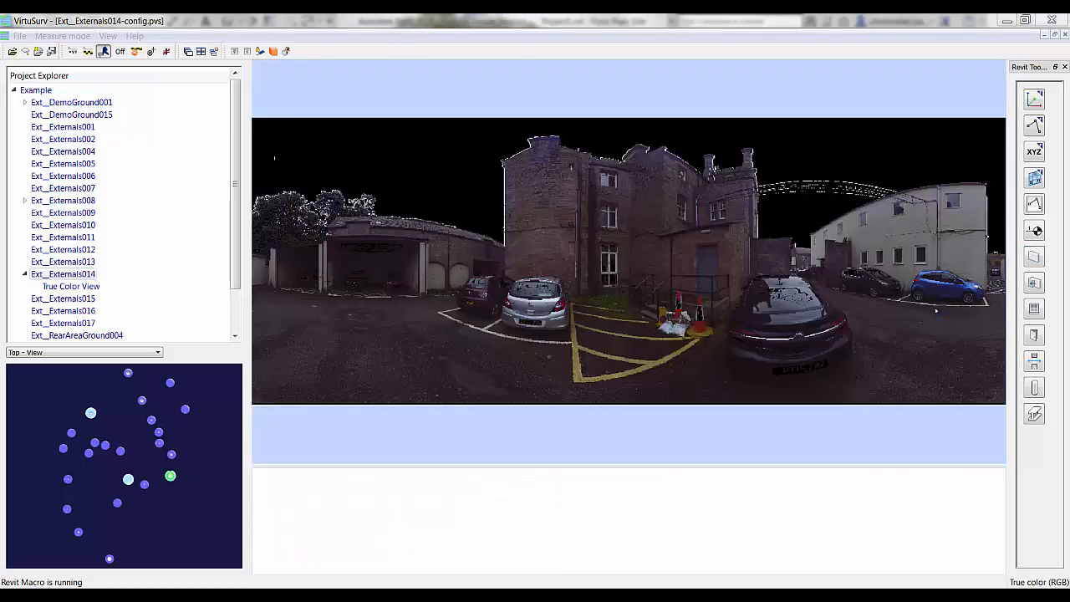
click(848, 269)
scroll(848, 270, up, 5)
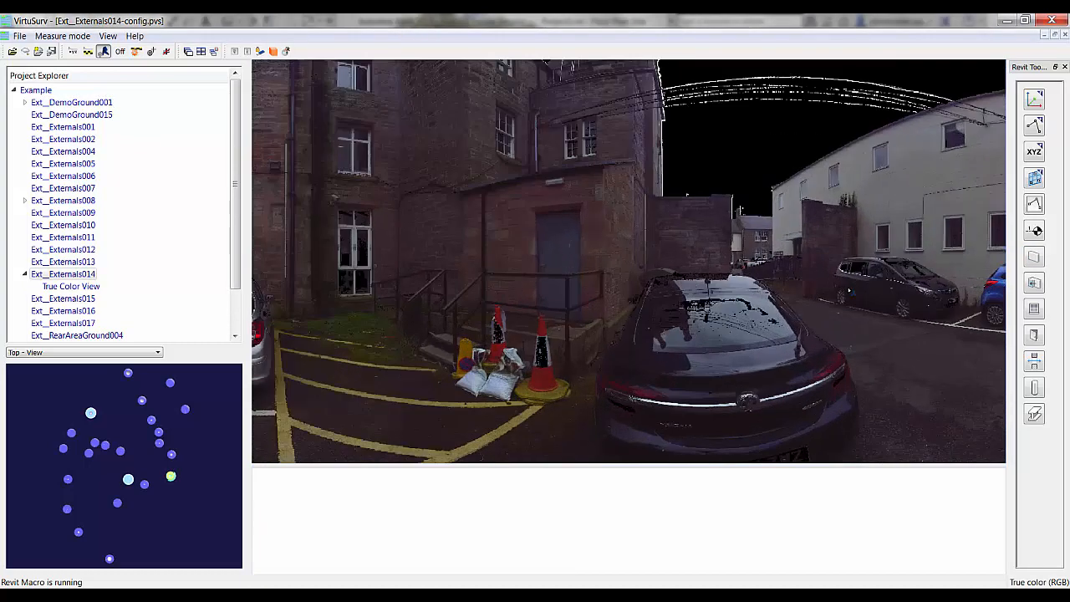
drag(848, 269, 862, 294)
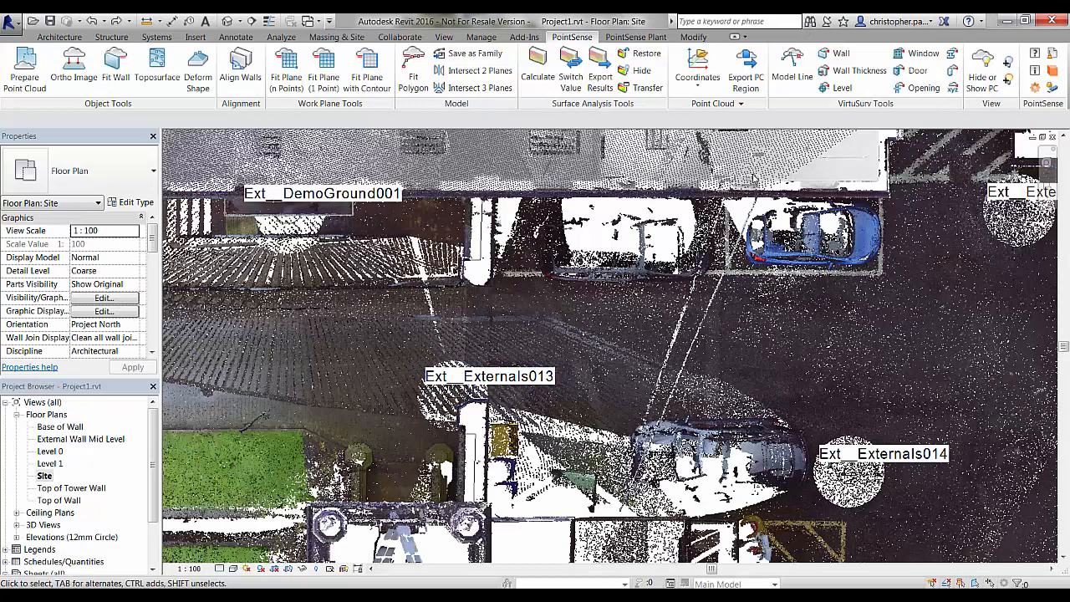
Step: Adjust the straight first wall's thickness with the Wall Thickness tool by picking two raw scan points on its rear face
click(842, 73)
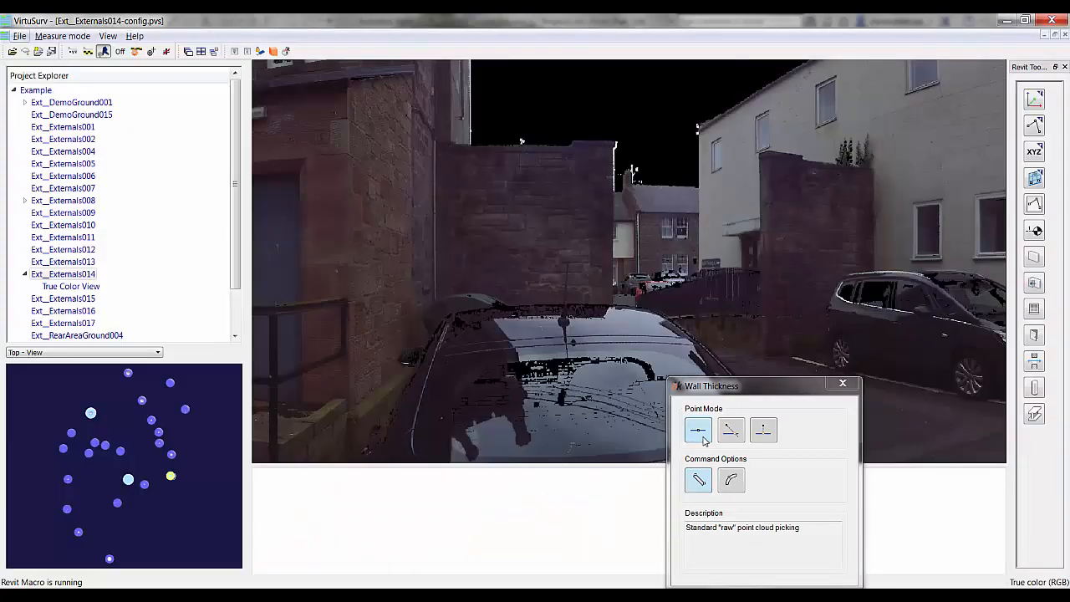
click(700, 481)
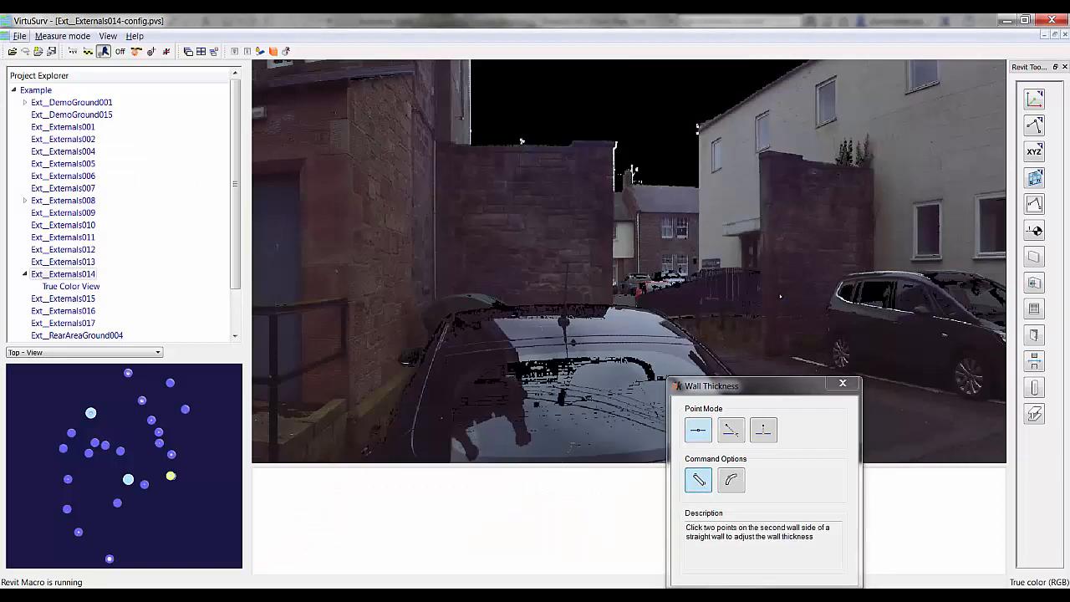
click(874, 255)
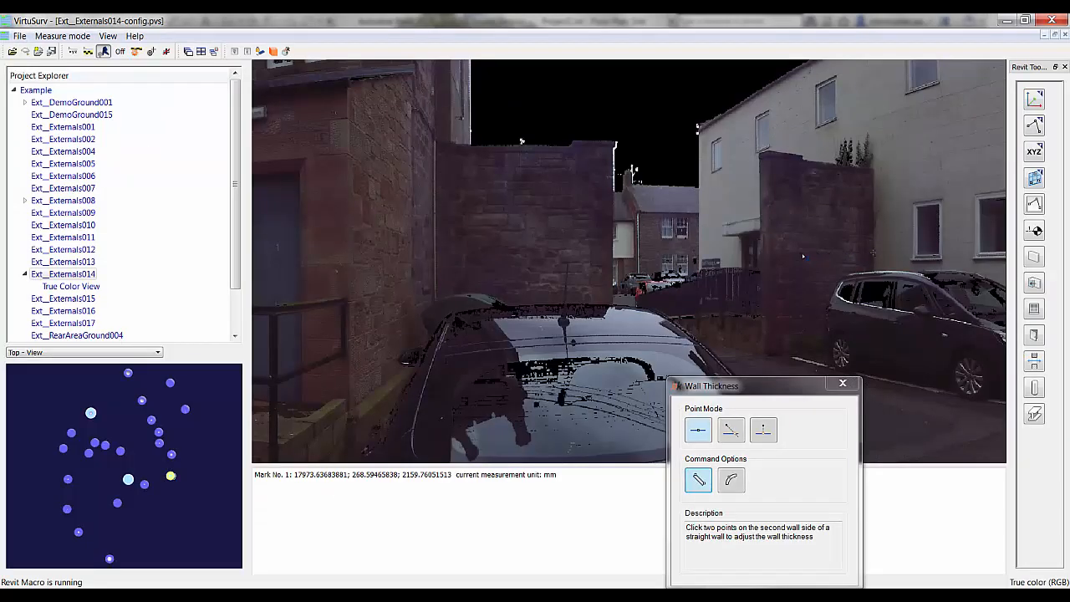
click(802, 252)
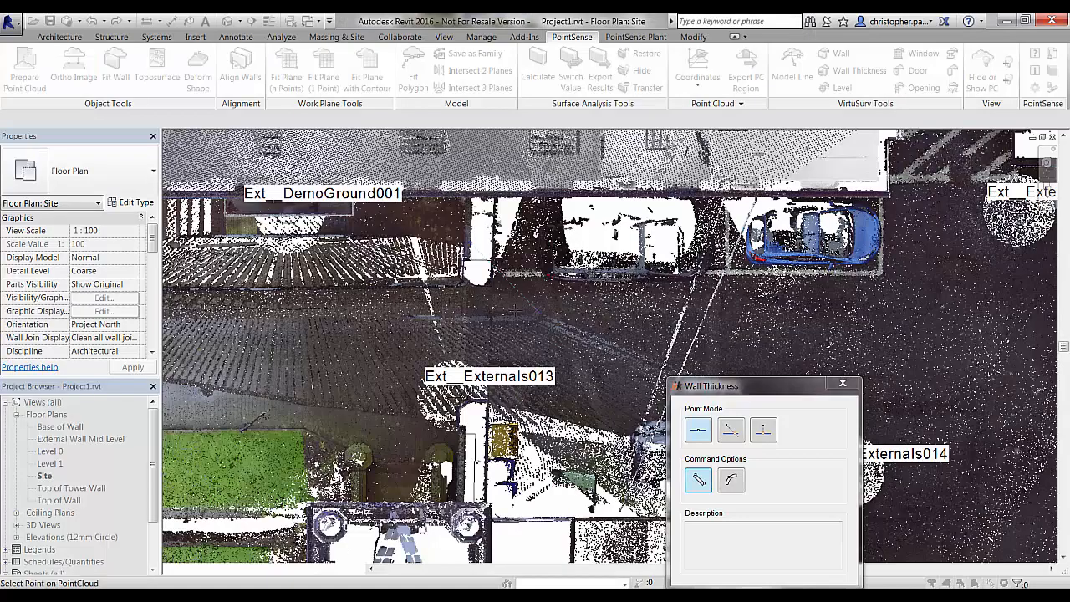
Step: Inspect the first wall's adjusted thickness against the point cloud in the Site plan
scroll(482, 270, up, 5)
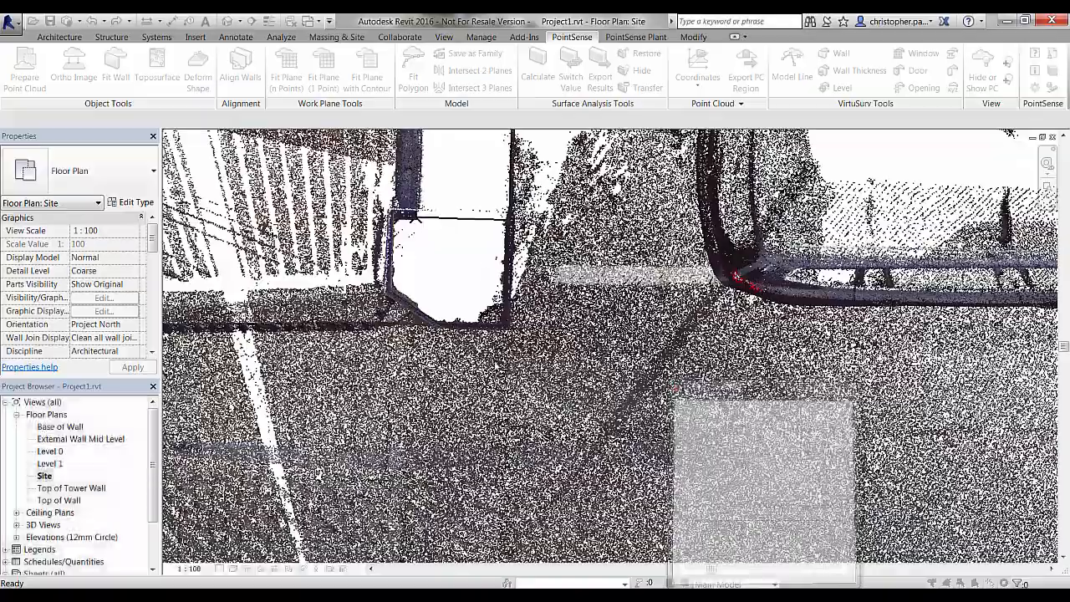
middle_drag(485, 234, 496, 451)
click(497, 451)
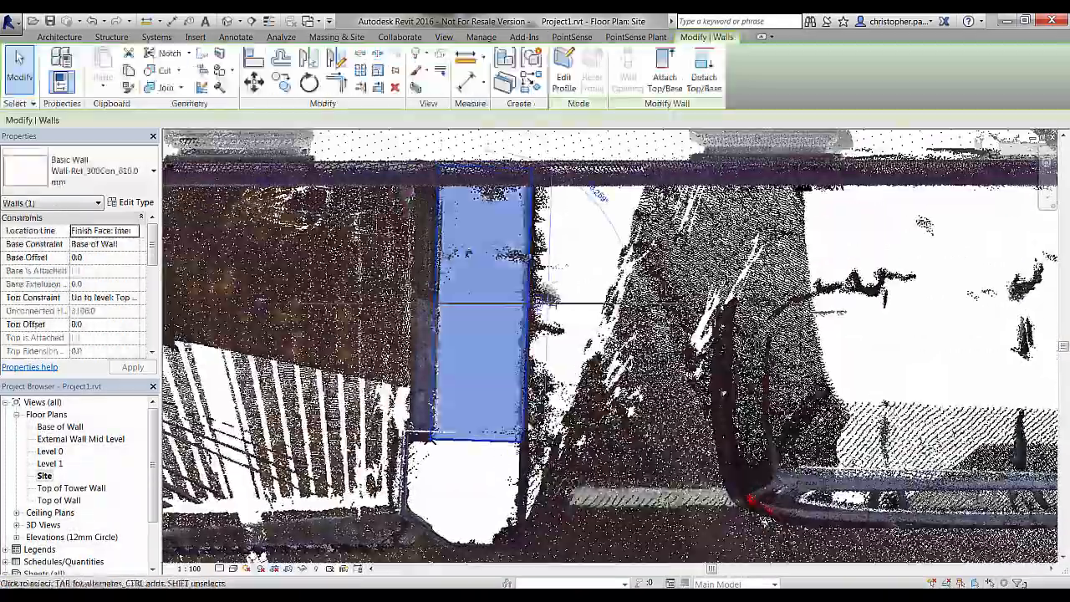
scroll(502, 455, down, 3)
scroll(512, 466, down, 2)
middle_drag(512, 467, 475, 209)
scroll(595, 363, down, 1)
key(Escape)
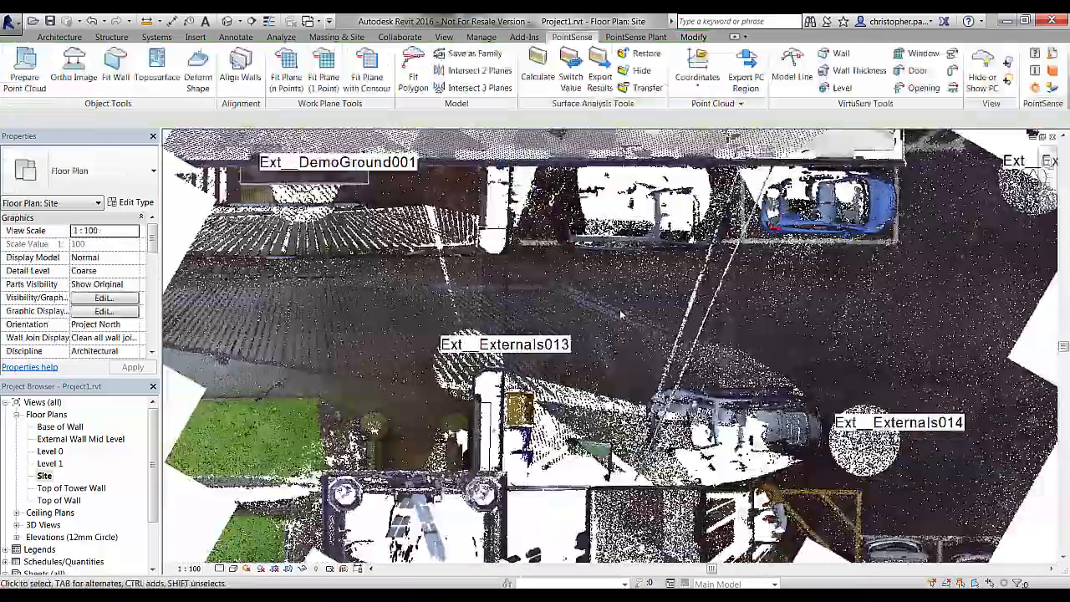
Step: Adjust the straight second wall's thickness from two scan points on its rear face and check it in the Site plan
click(857, 70)
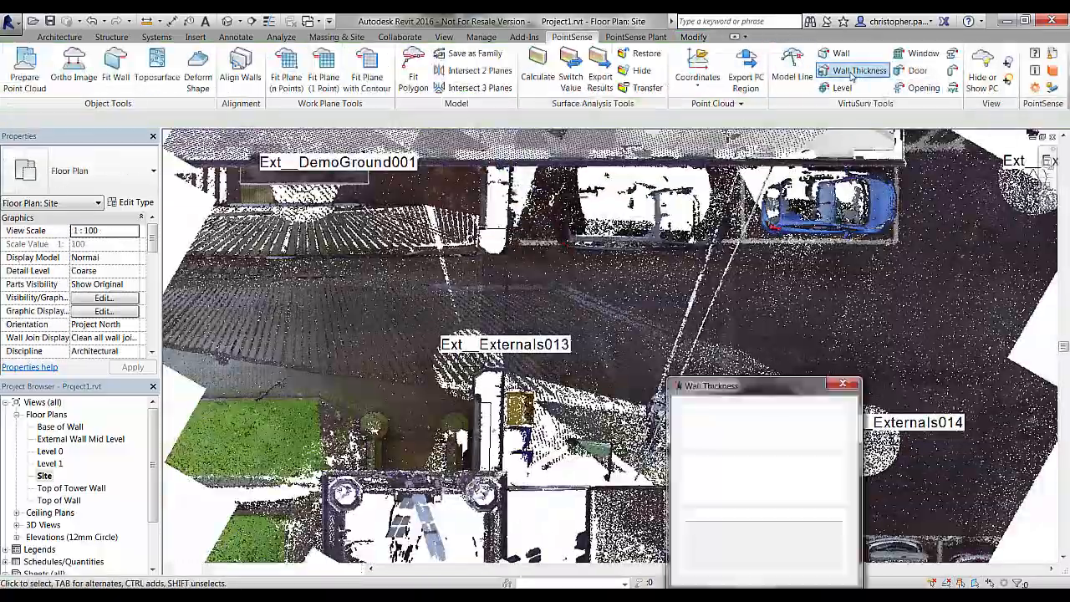
click(698, 480)
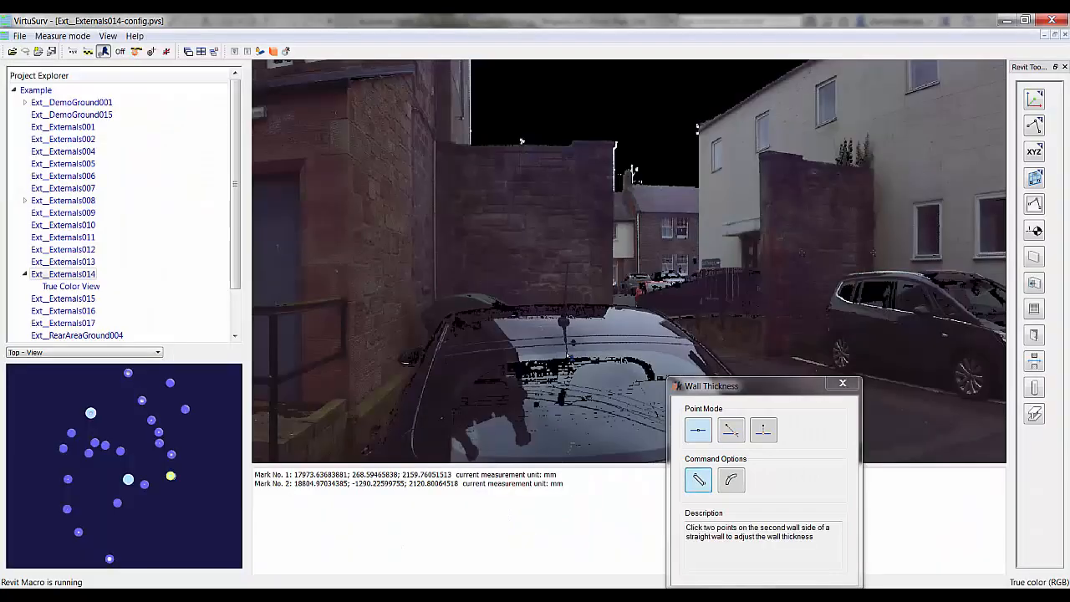
click(577, 254)
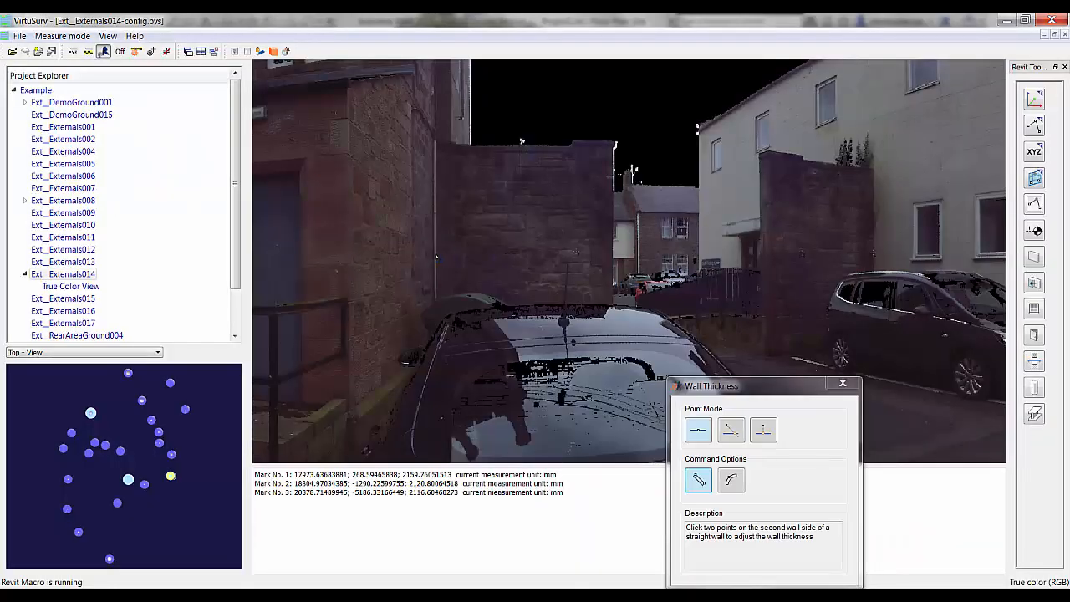
click(437, 258)
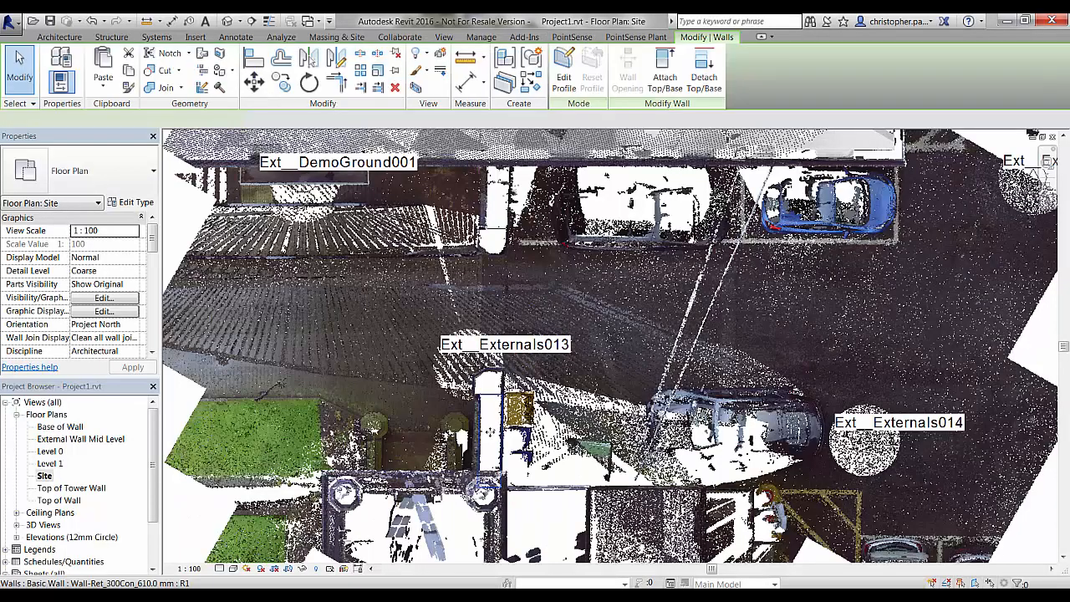
scroll(489, 432, up, 5)
key(Escape)
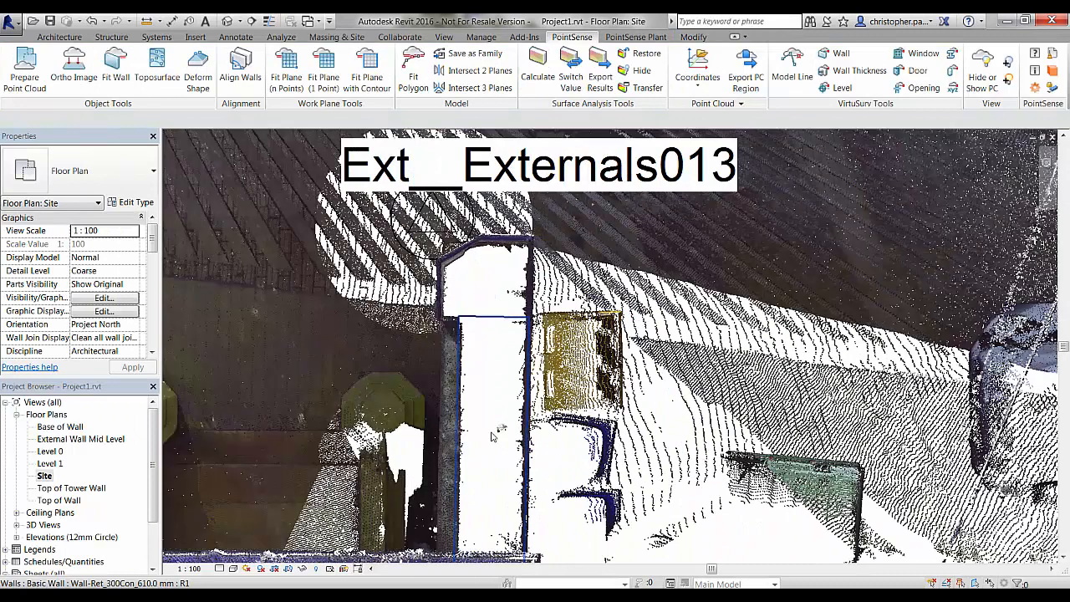
click(496, 326)
key(Escape)
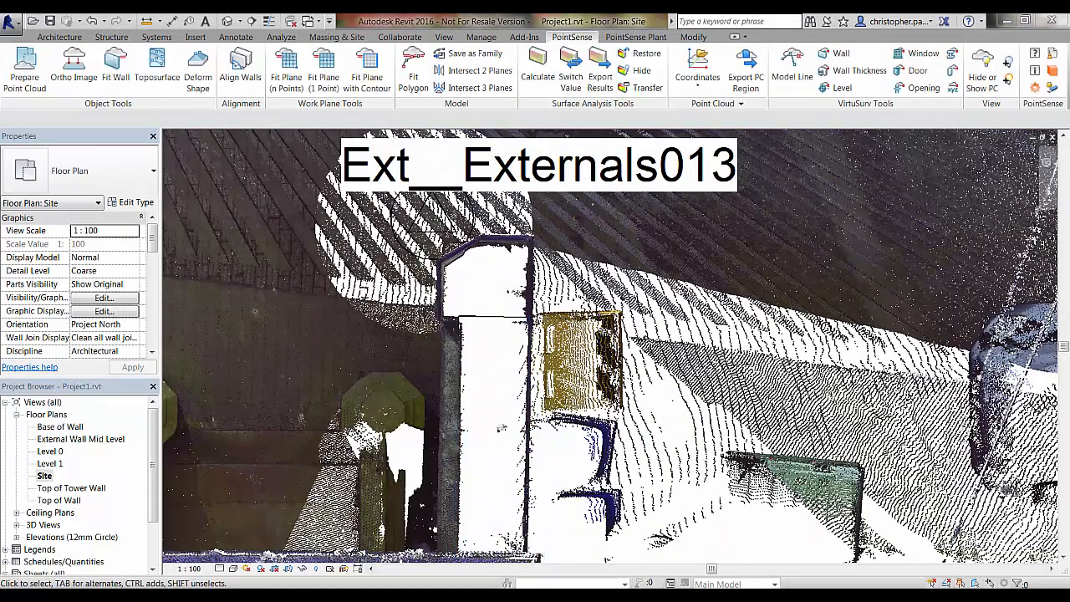
Step: Create a section across the second wall near Ext__Externals013 and open the section view
click(251, 21)
click(377, 470)
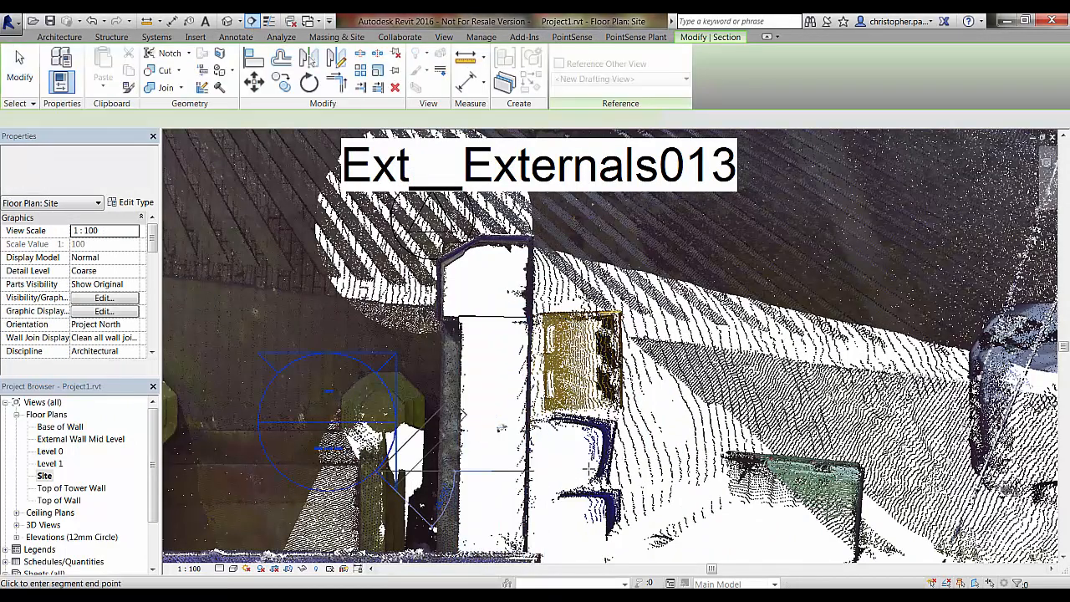
click(651, 470)
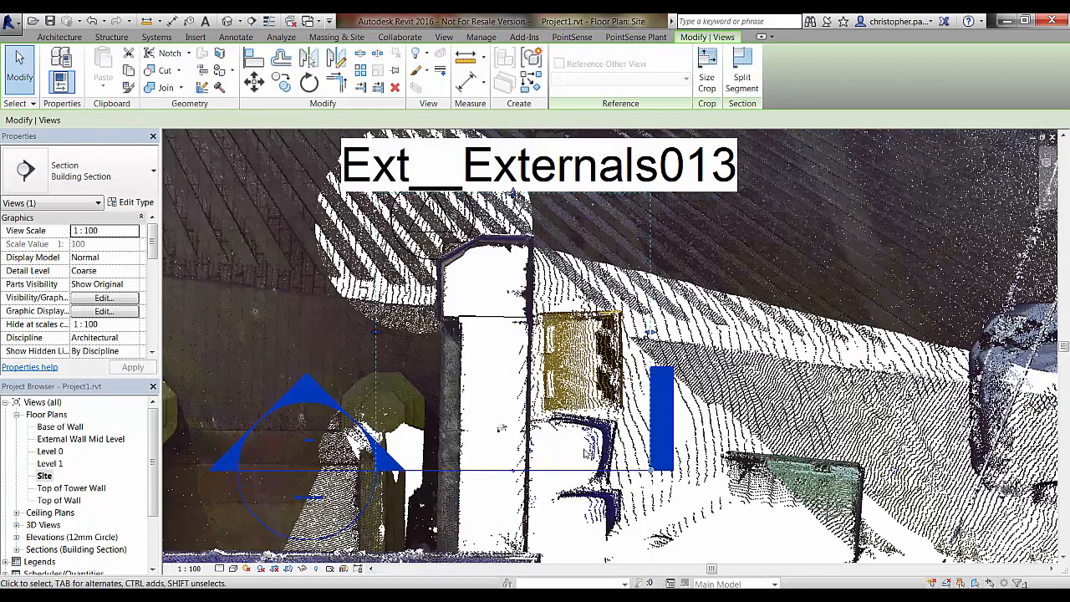
right_click(593, 473)
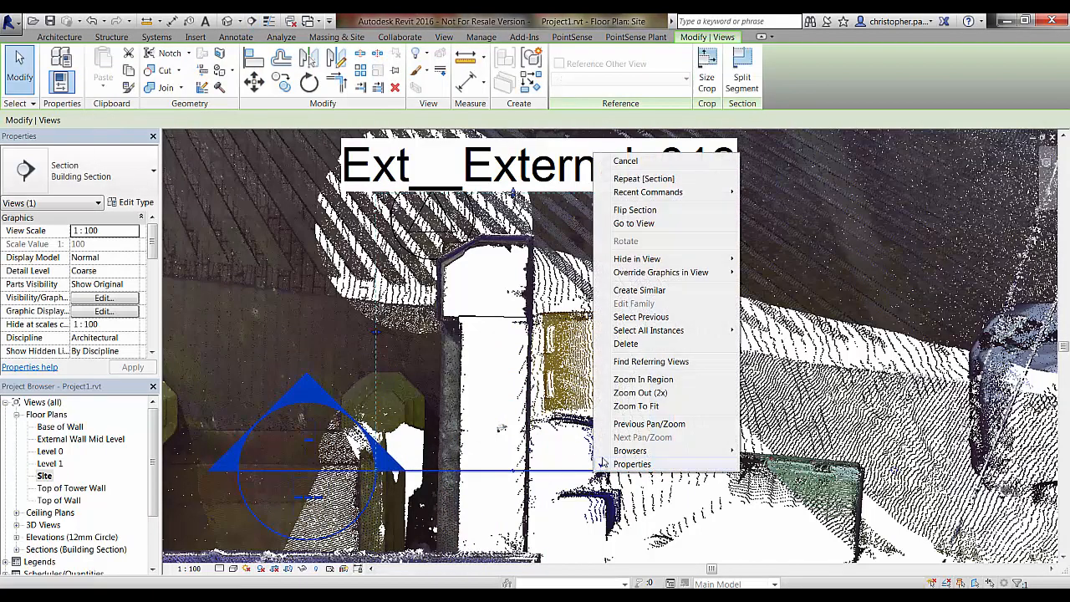
click(623, 224)
middle_drag(803, 392, 750, 413)
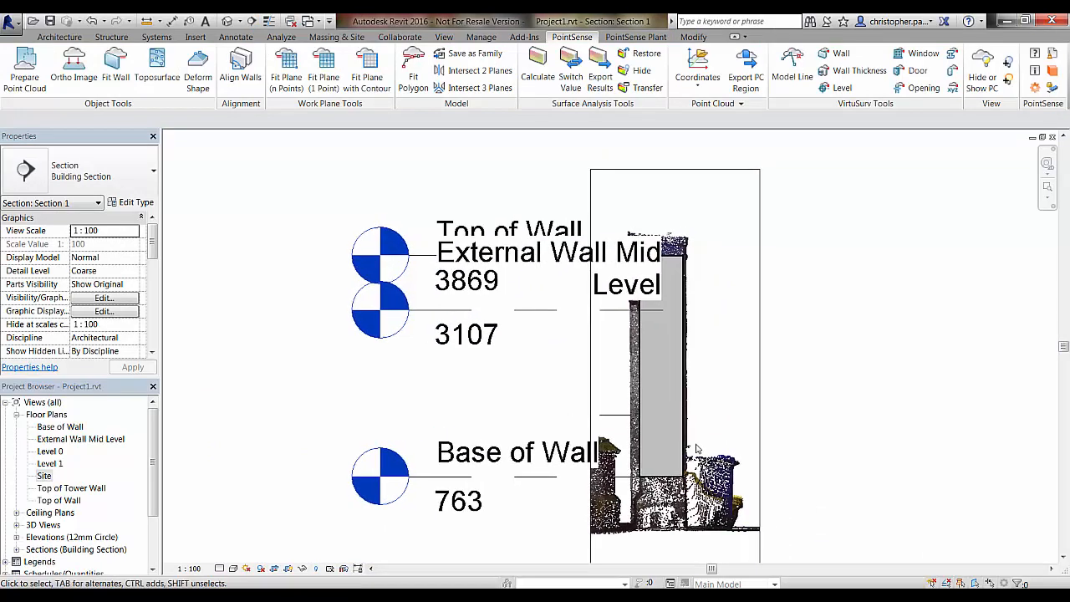
Step: Set the section view scale to 1:10 and check the wall's faces and base against the point cloud
click(189, 569)
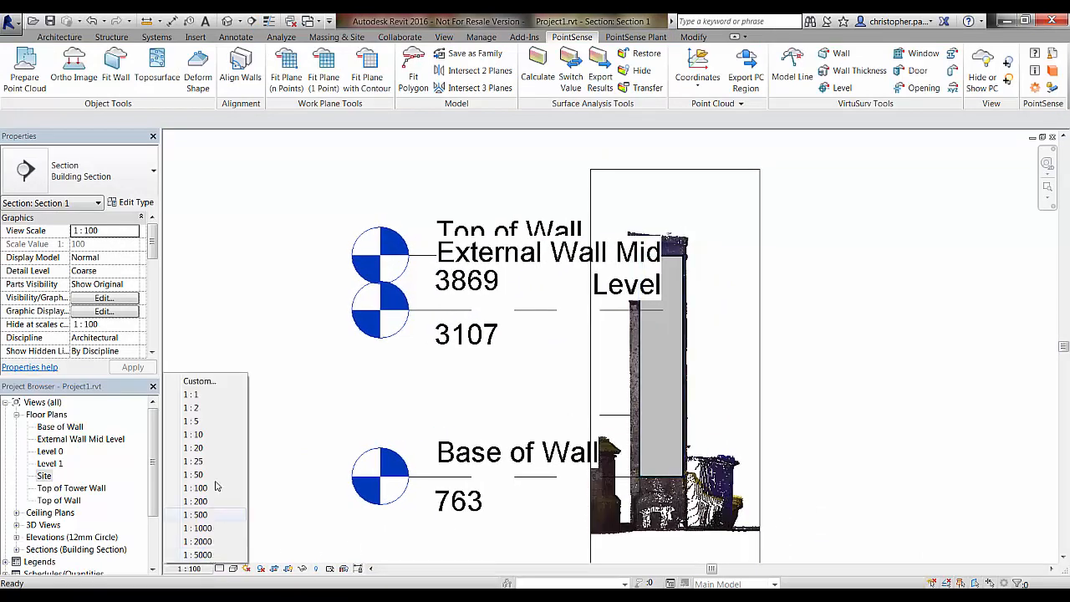
click(211, 435)
scroll(581, 468, up, 8)
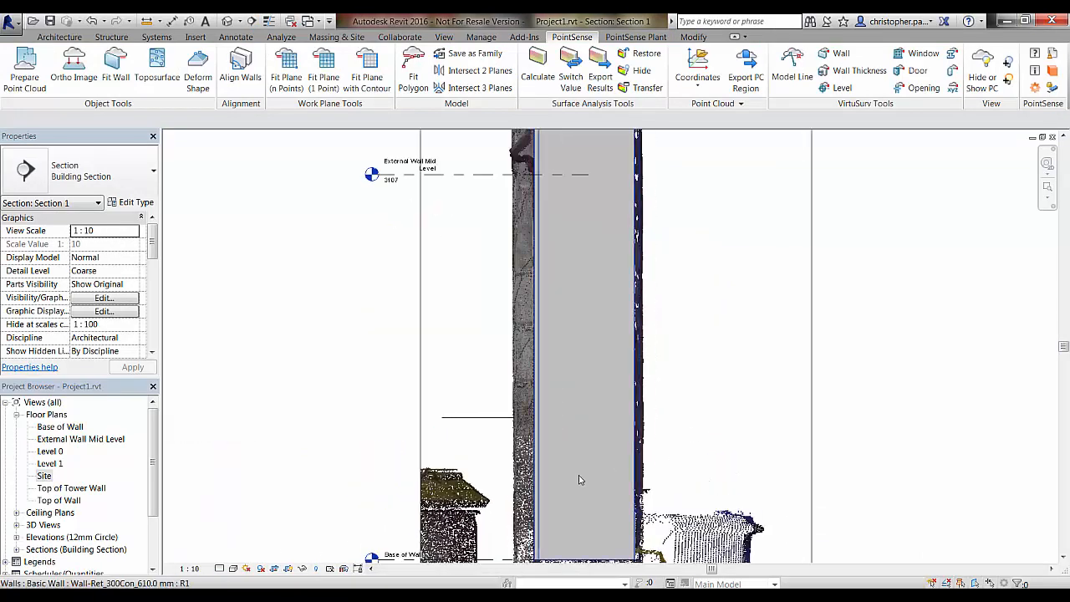
scroll(506, 502, up, 1)
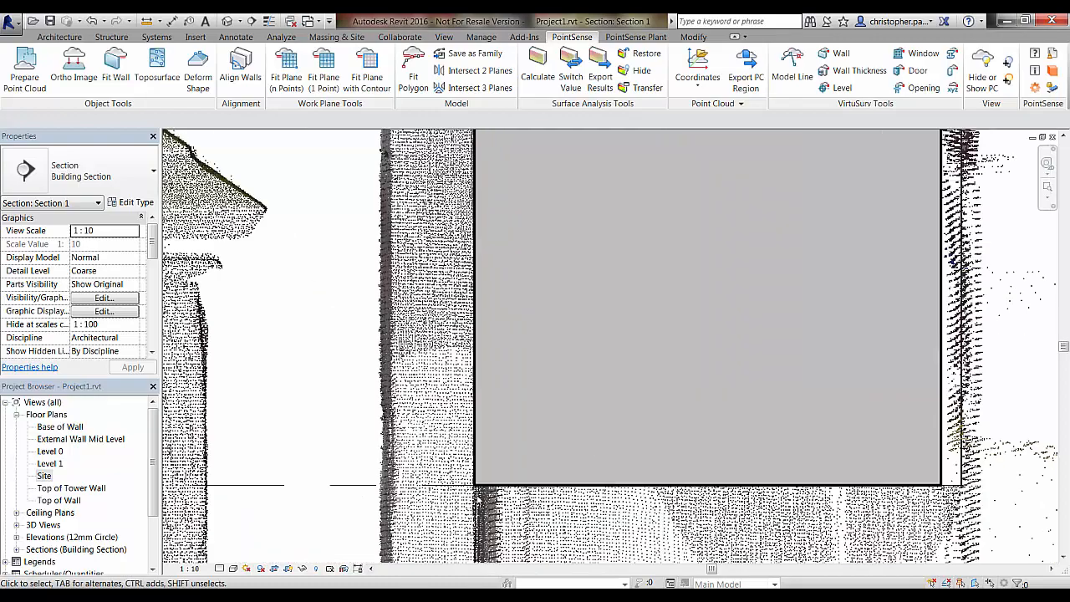
middle_drag(905, 483, 712, 489)
scroll(705, 485, down, 3)
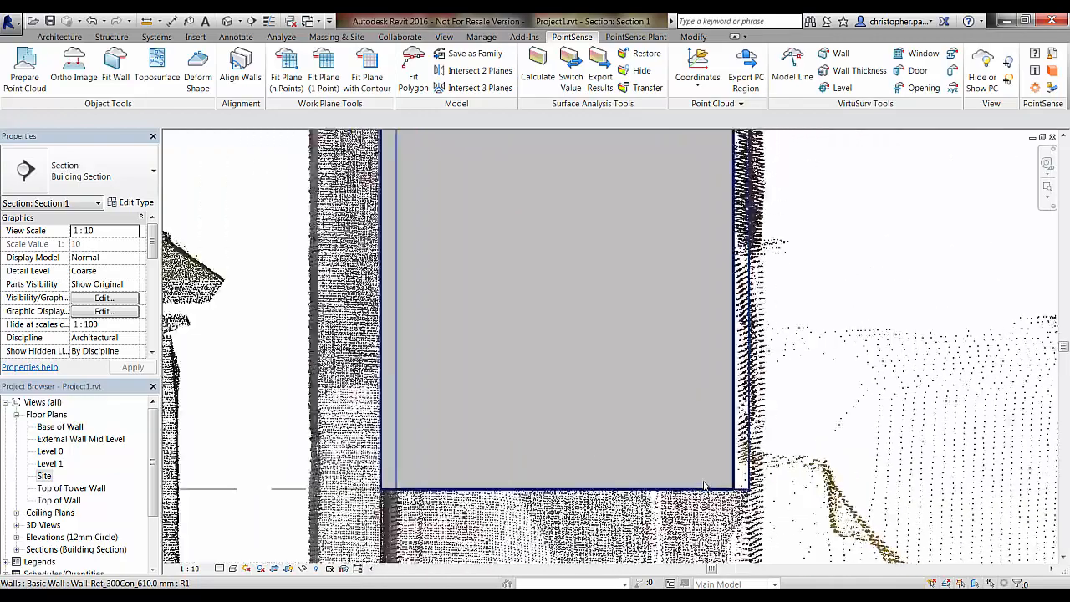
scroll(756, 418, down, 6)
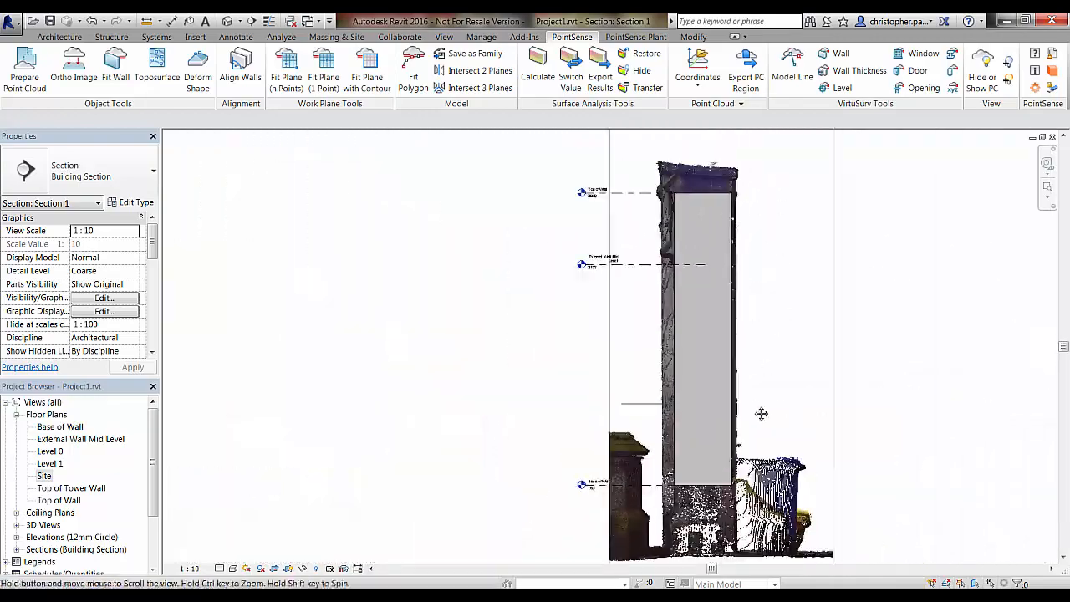
Step: Orient the 3D view to Section 1 and examine the cut second wall against the point cloud from an angled view
click(229, 21)
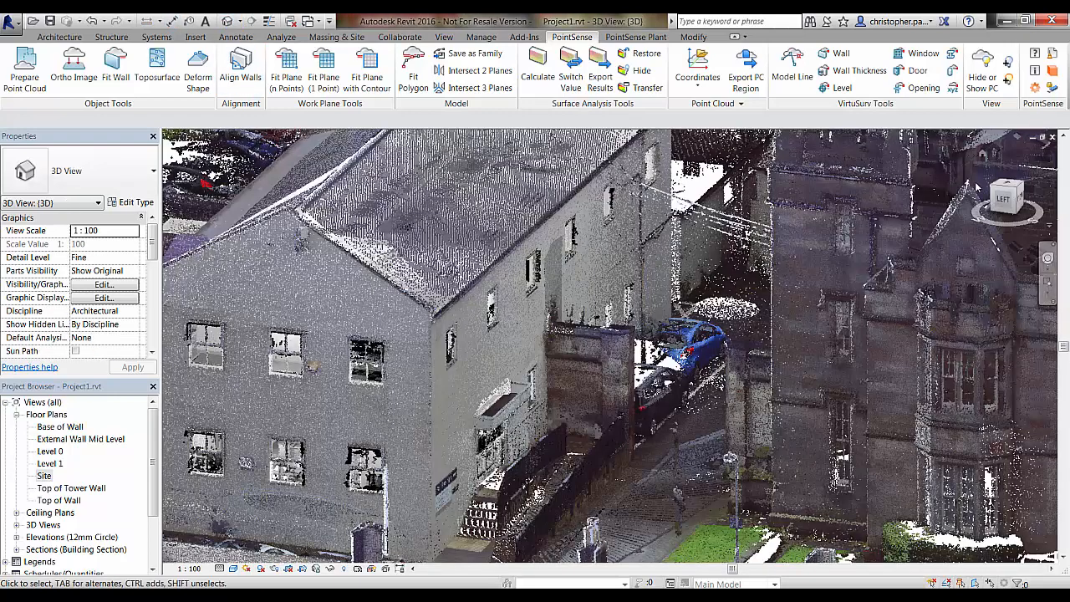
right_click(1012, 199)
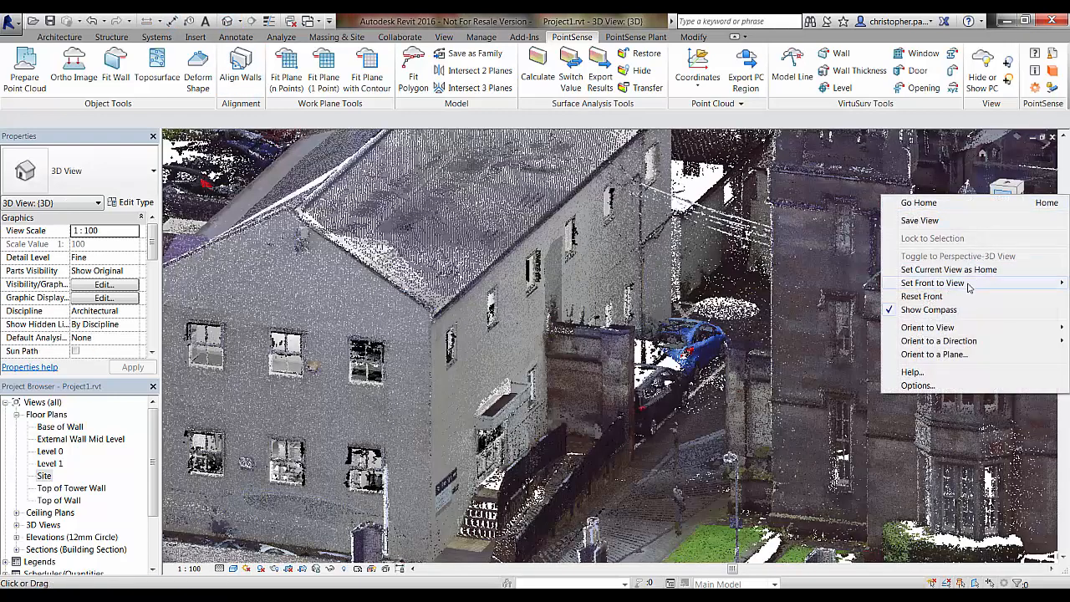
mouse_move(965, 328)
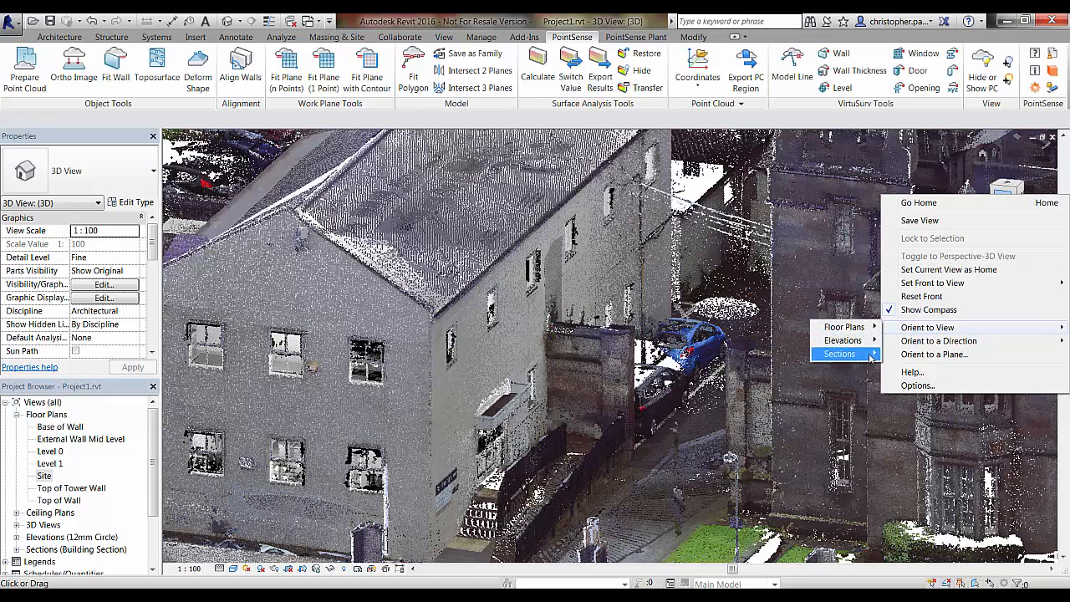
mouse_move(840, 353)
click(920, 356)
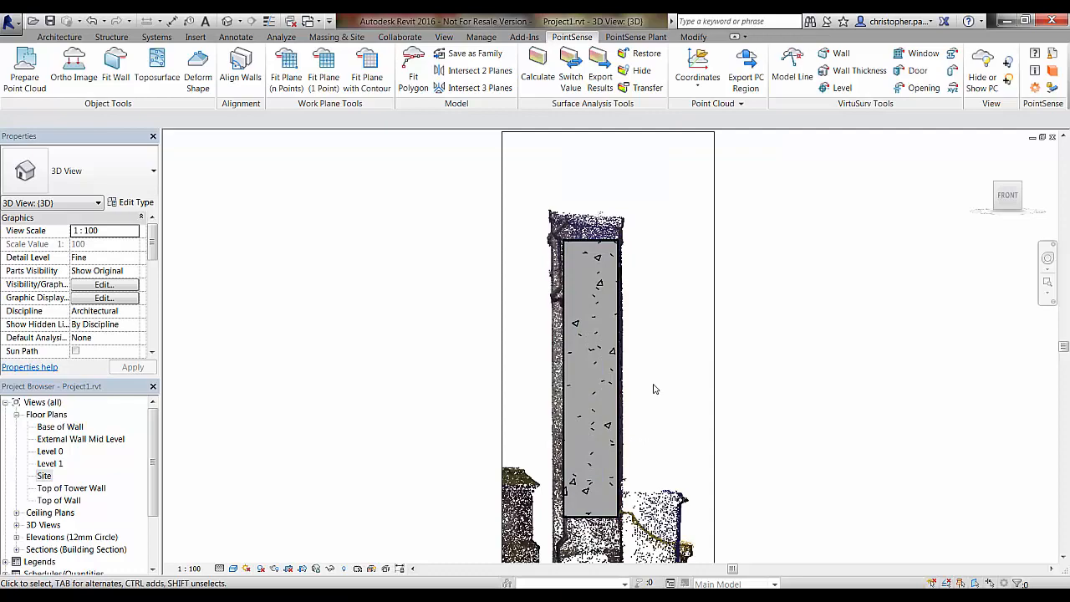
click(715, 409)
mouse_move(790, 426)
shift+middle_down()
mouse_move(753, 447)
mouse_move(693, 367)
mouse_move(714, 374)
mouse_move(810, 513)
mouse_move(837, 583)
mouse_move(895, 502)
mouse_move(958, 480)
mouse_move(705, 535)
mouse_move(794, 443)
shift+middle_up()
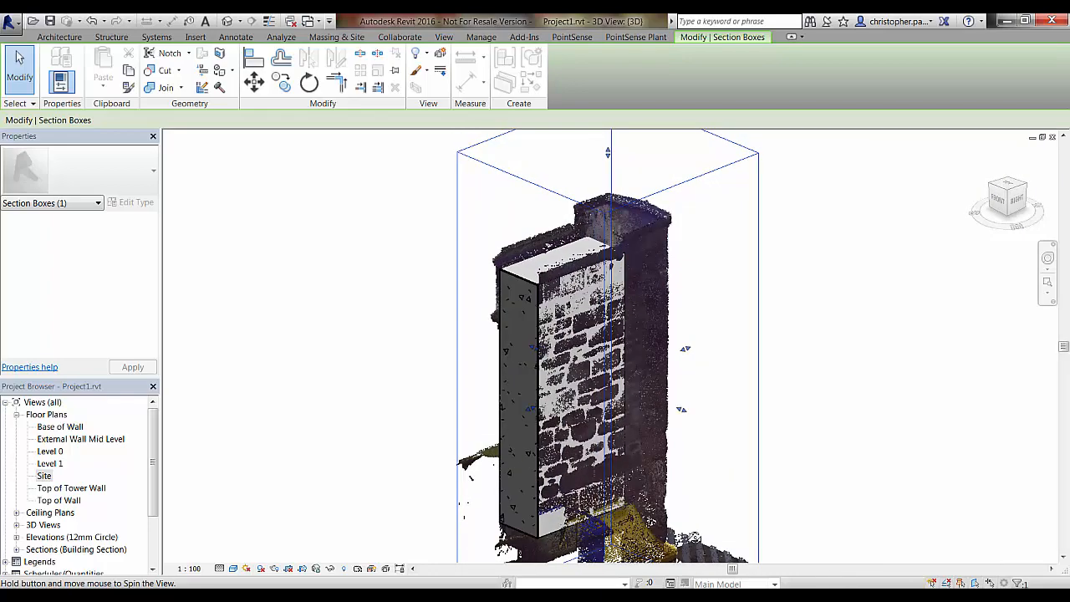
scroll(797, 405, down, 2)
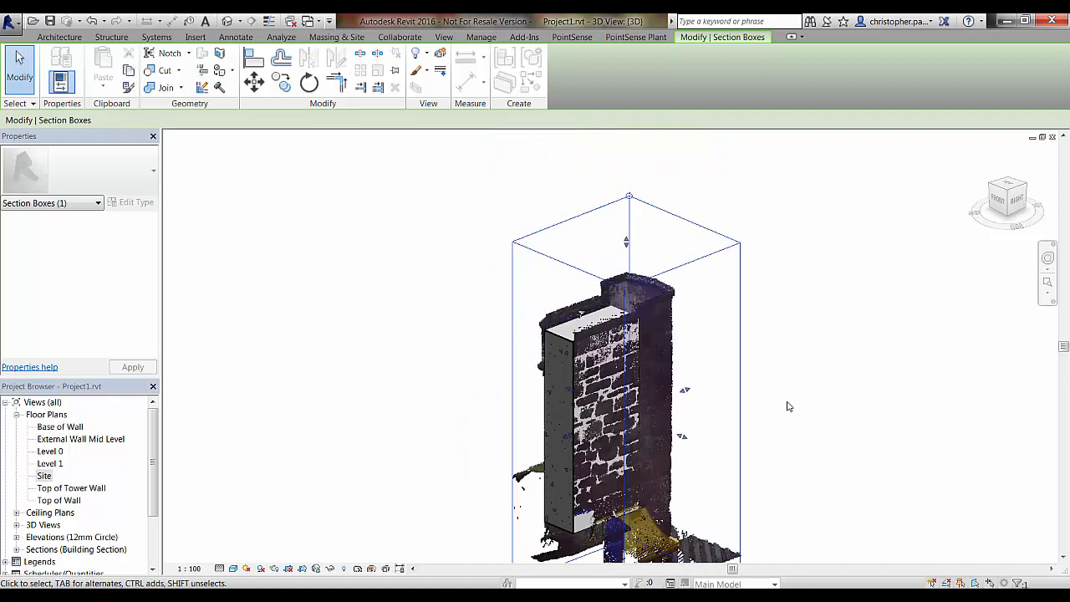
scroll(753, 375, up, 1)
scroll(745, 371, down, 2)
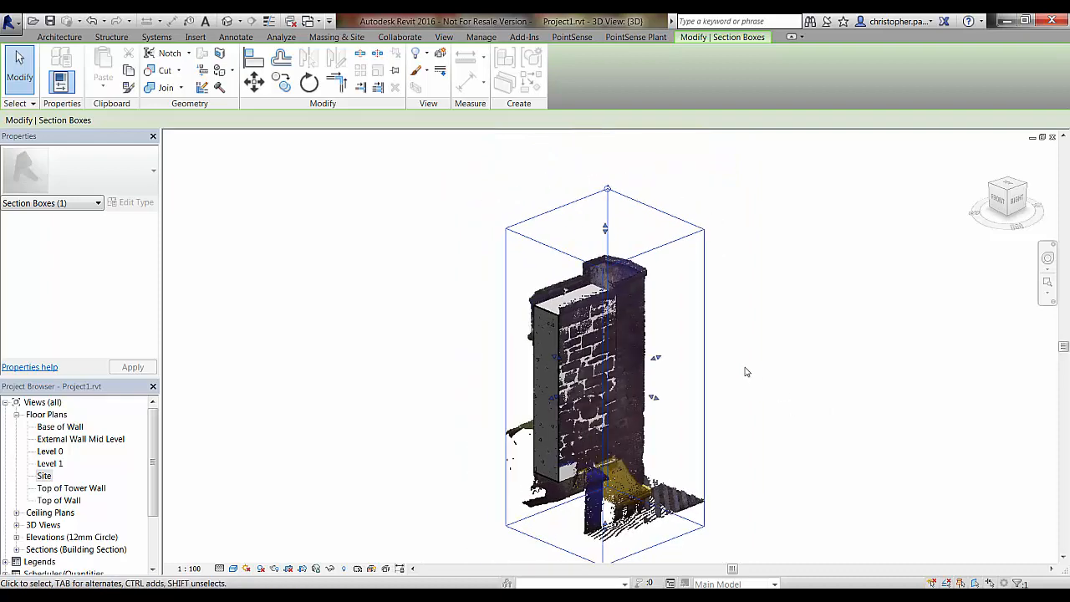
click(745, 373)
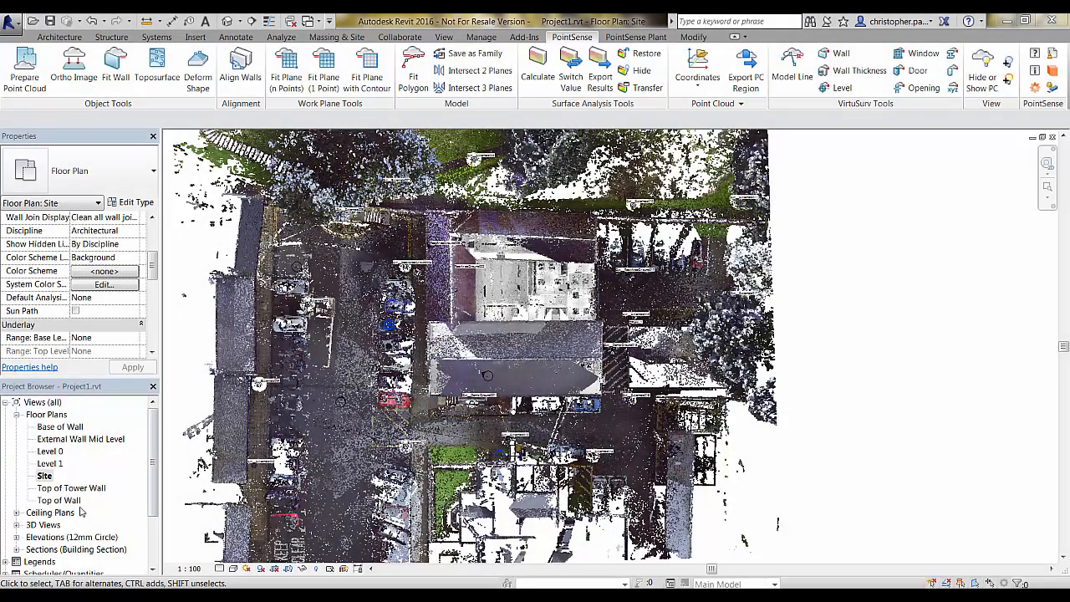
Step: Locate the garage in the Site plan and open the Ext__RearAreaGround017 scan in VirtuSurv, framed on the white brick garage wall
click(45, 476)
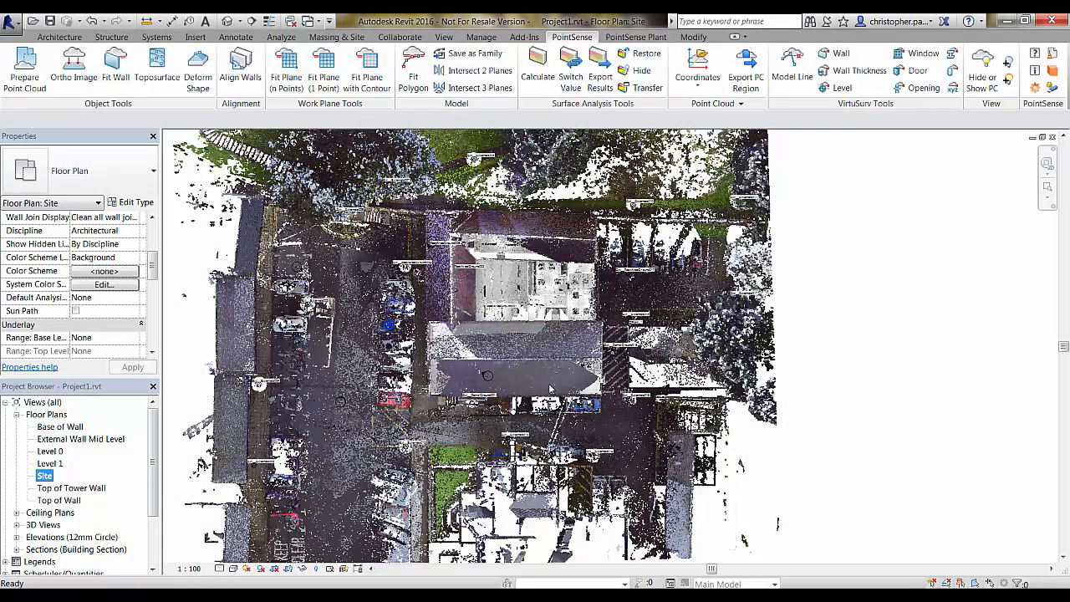
scroll(585, 368, up, 3)
scroll(583, 368, up, 1)
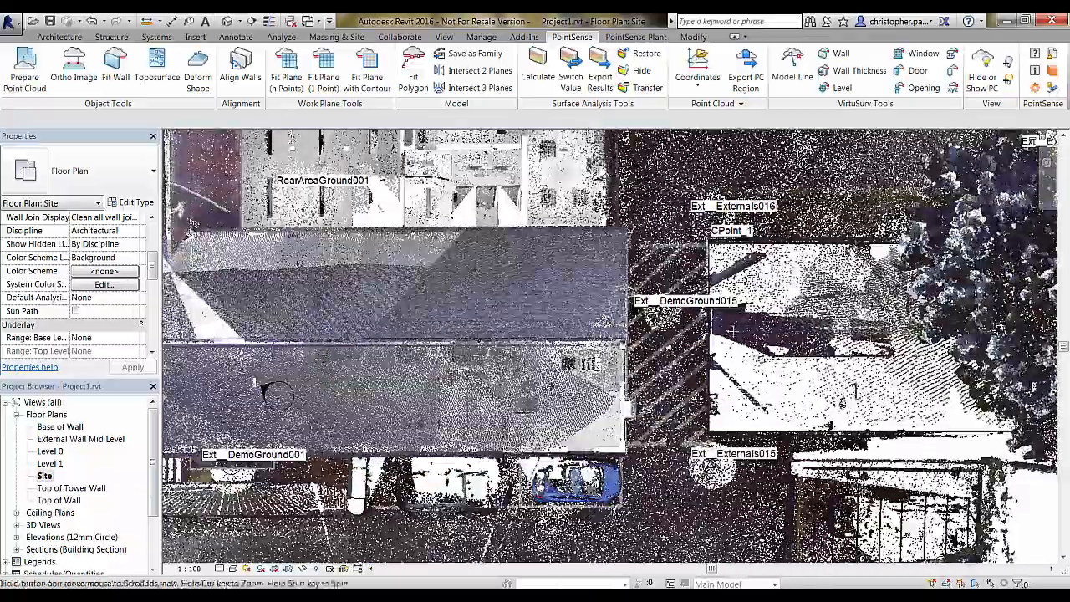
middle_drag(753, 316, 609, 536)
scroll(575, 338, up, 1)
middle_drag(673, 328, 728, 301)
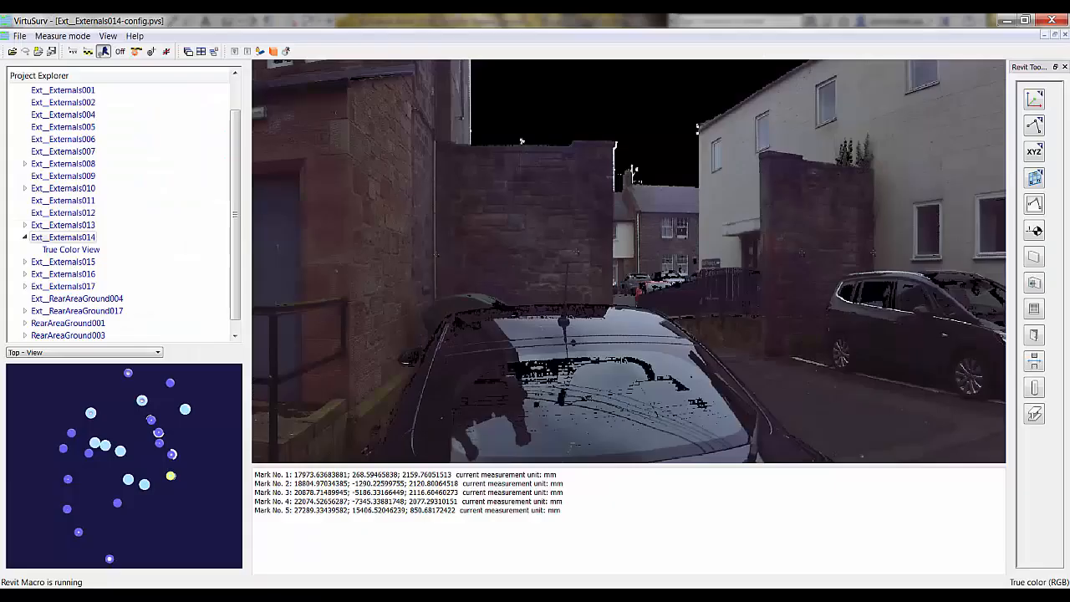
double_click(97, 311)
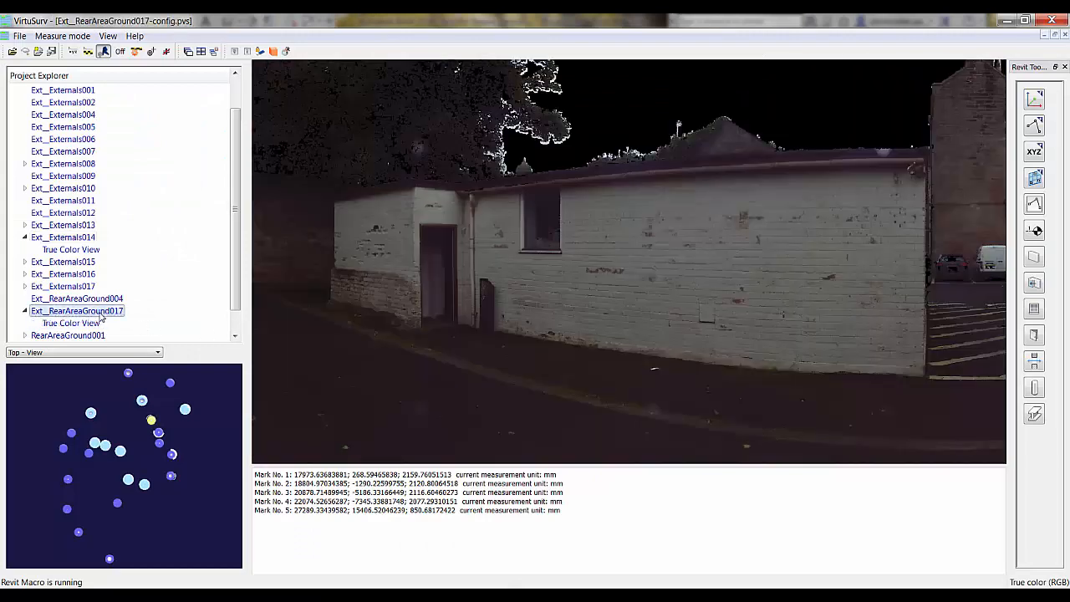
drag(797, 303, 870, 301)
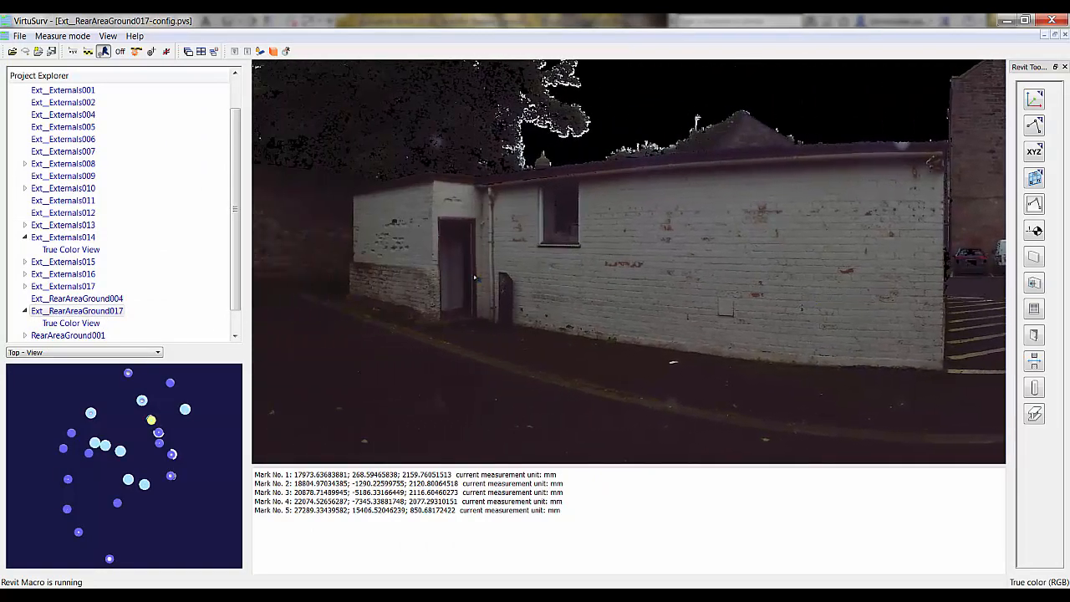
scroll(524, 276, up, 2)
drag(524, 276, 542, 292)
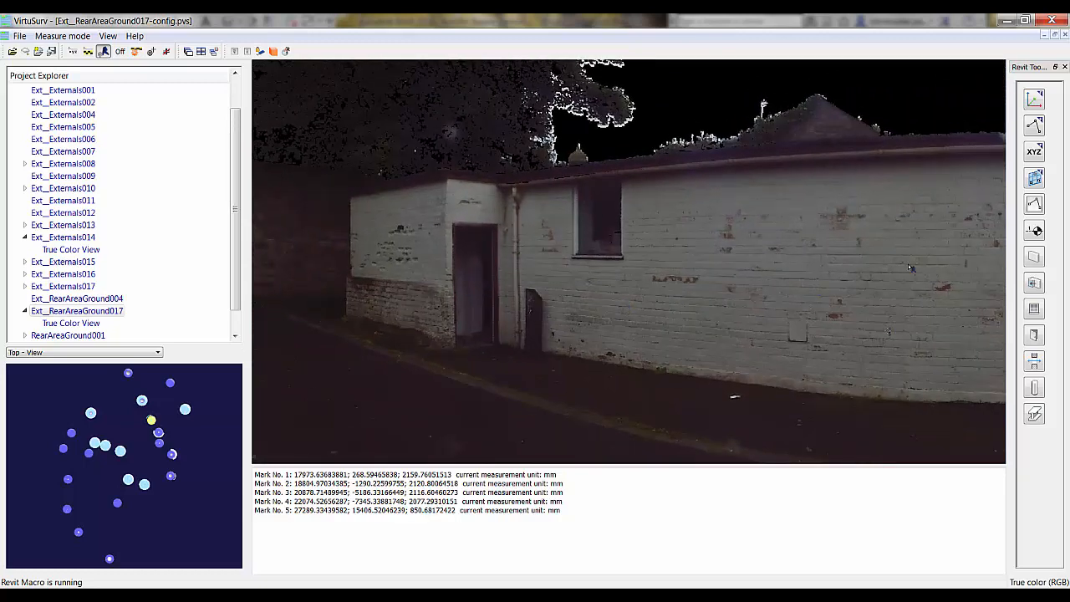
Step: Transfer two levels to Revit from scan points at the base and top of the white brick garage wall
click(1036, 231)
click(581, 361)
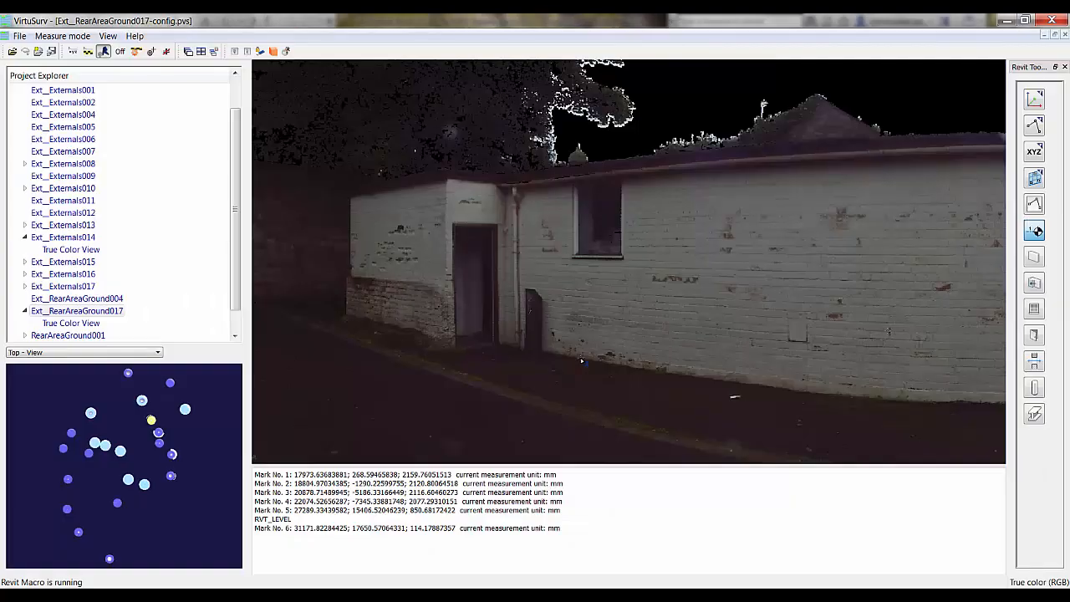
click(633, 176)
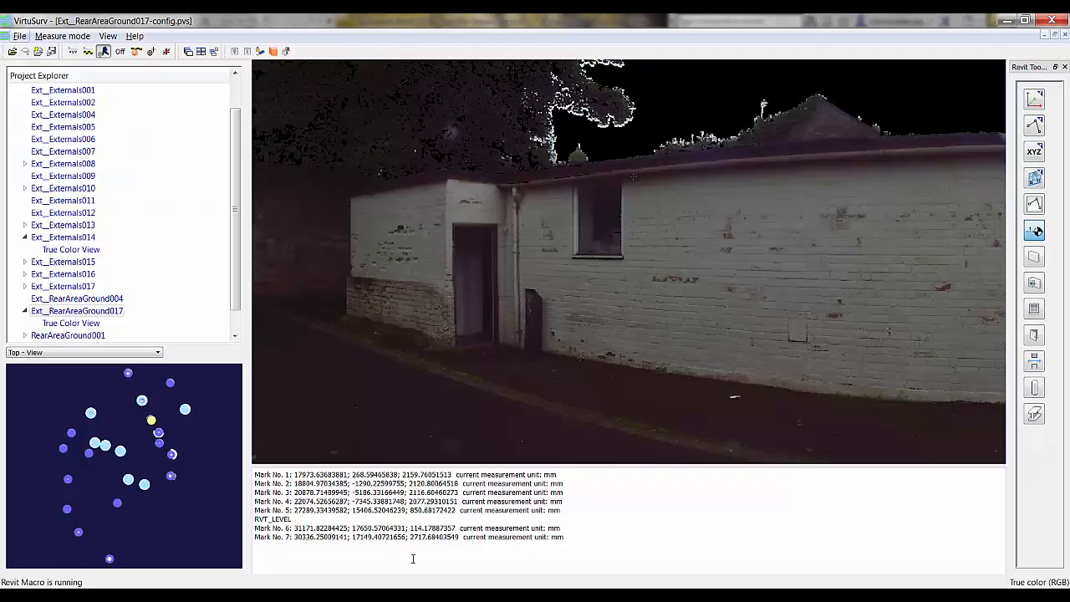
Step: Switch to Revit and rename floor plan Floor_14 and its corresponding level as Base of Garage Wall
mouse_move(371, 594)
click(426, 510)
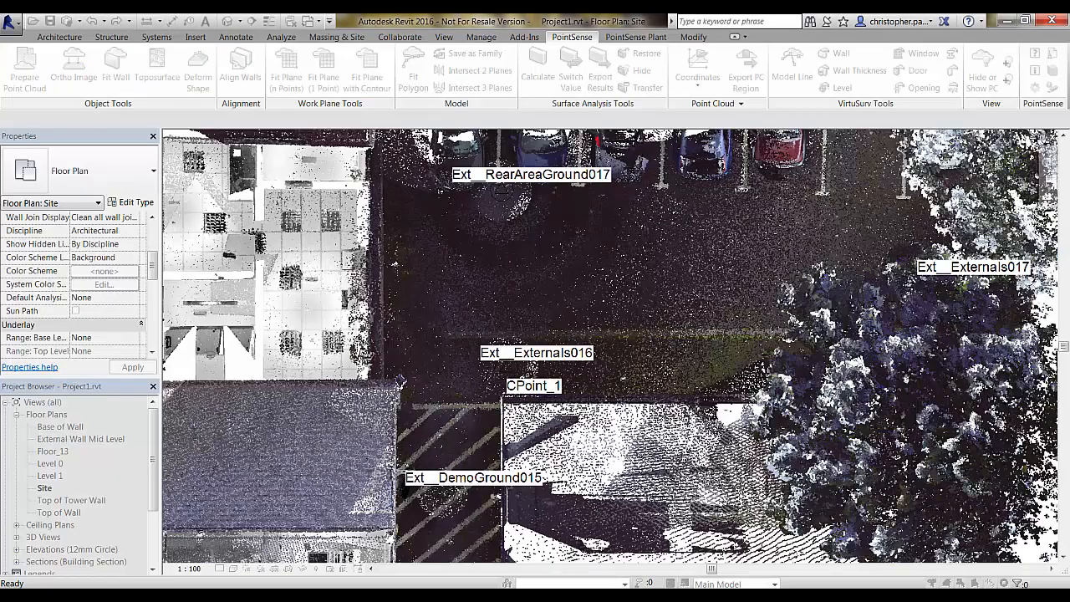
click(228, 456)
right_click(61, 462)
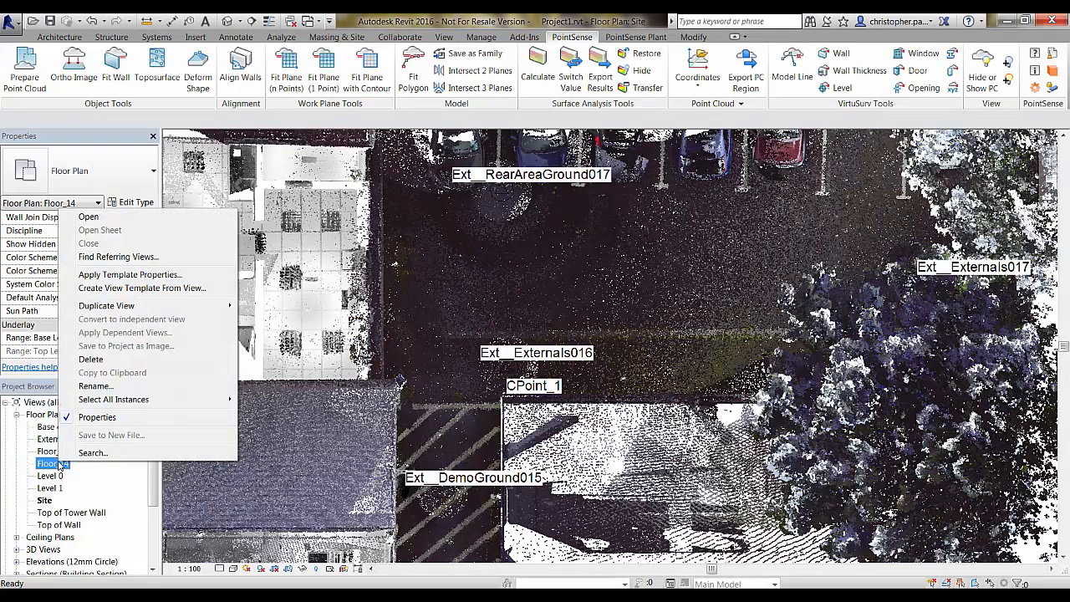
click(96, 386)
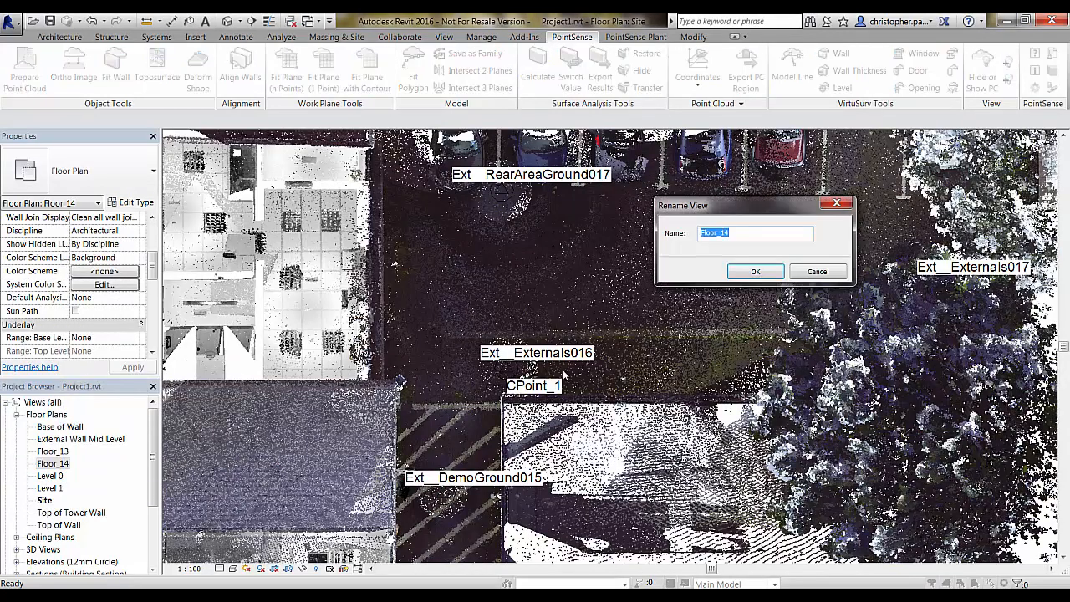
text(Base of Garage Wall)
click(742, 274)
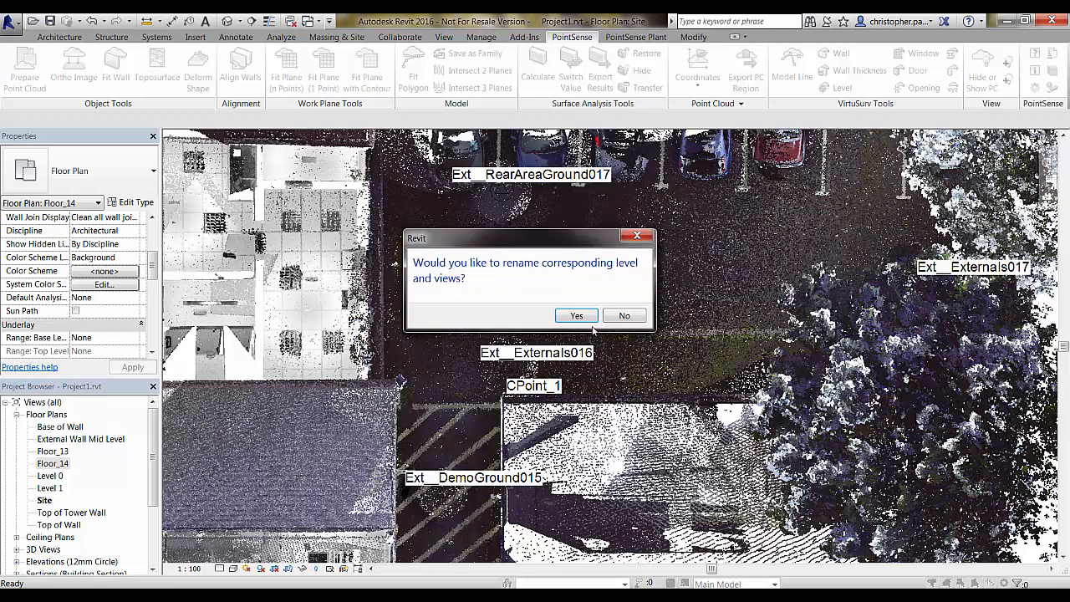
click(585, 317)
Step: Rename floor plan Floor_13 and its corresponding level as Top of Garage Wall
right_click(52, 463)
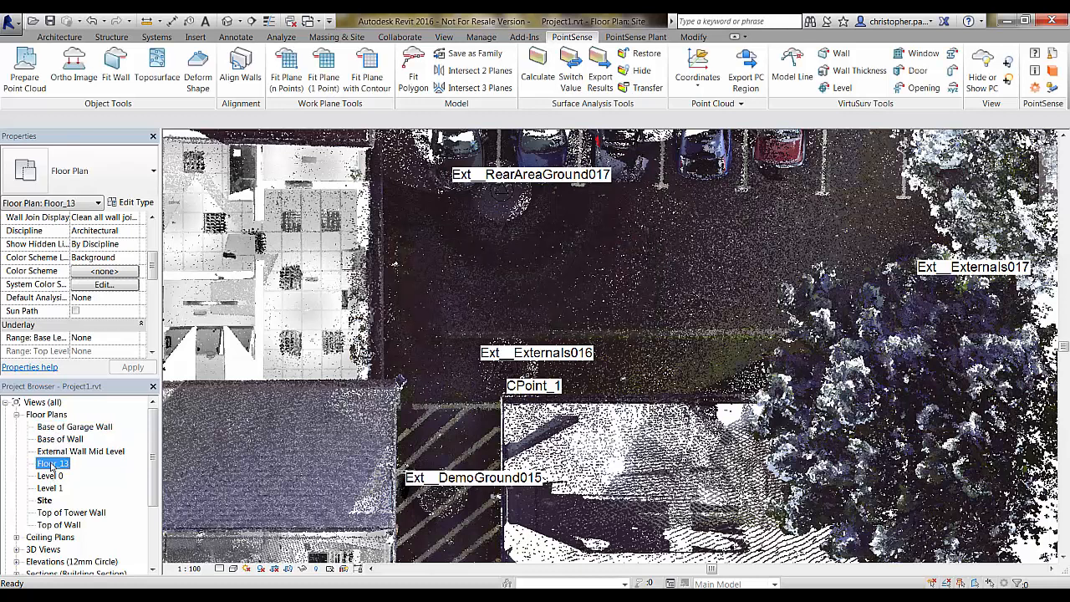
click(100, 392)
text(Top of Garage Wall)
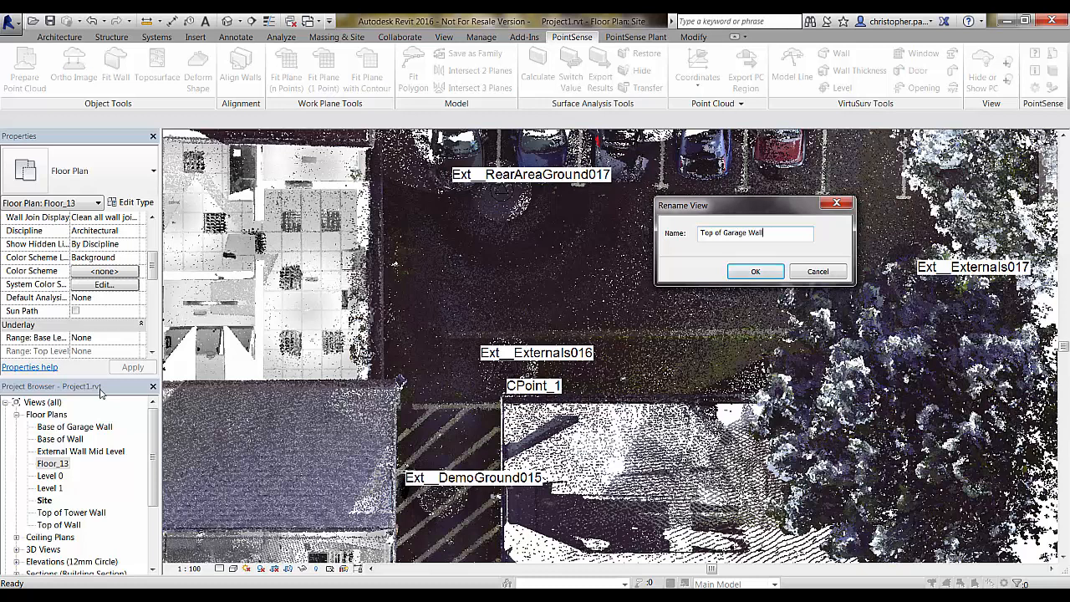
click(755, 271)
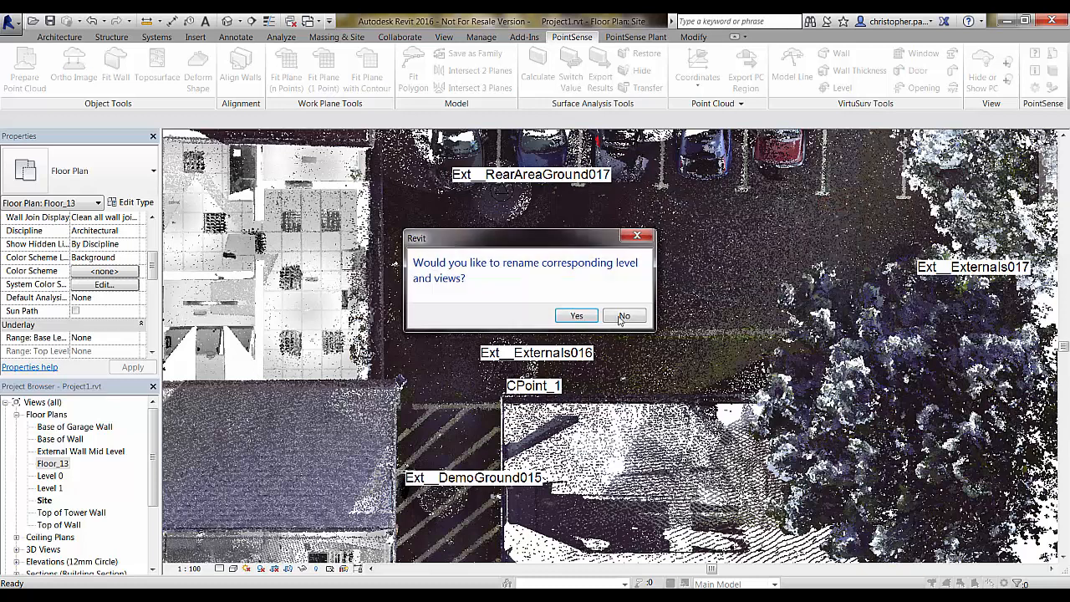
click(576, 315)
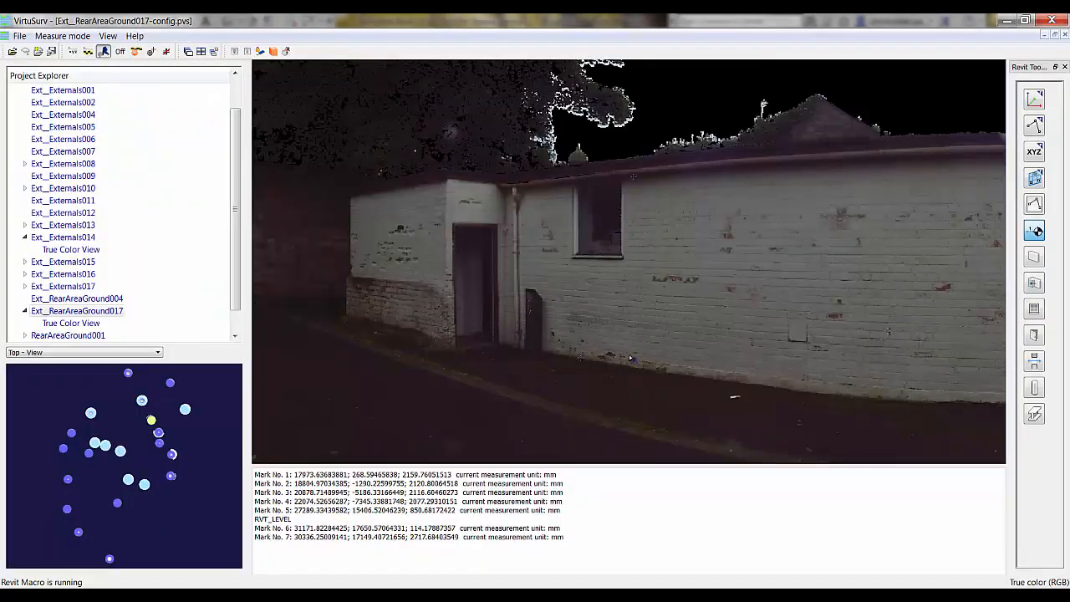
Step: Start a wall from the VirtuSurv garage scan with {3D} as the active Revit view and set its type to Wall-Ext_215Bwk
click(1035, 259)
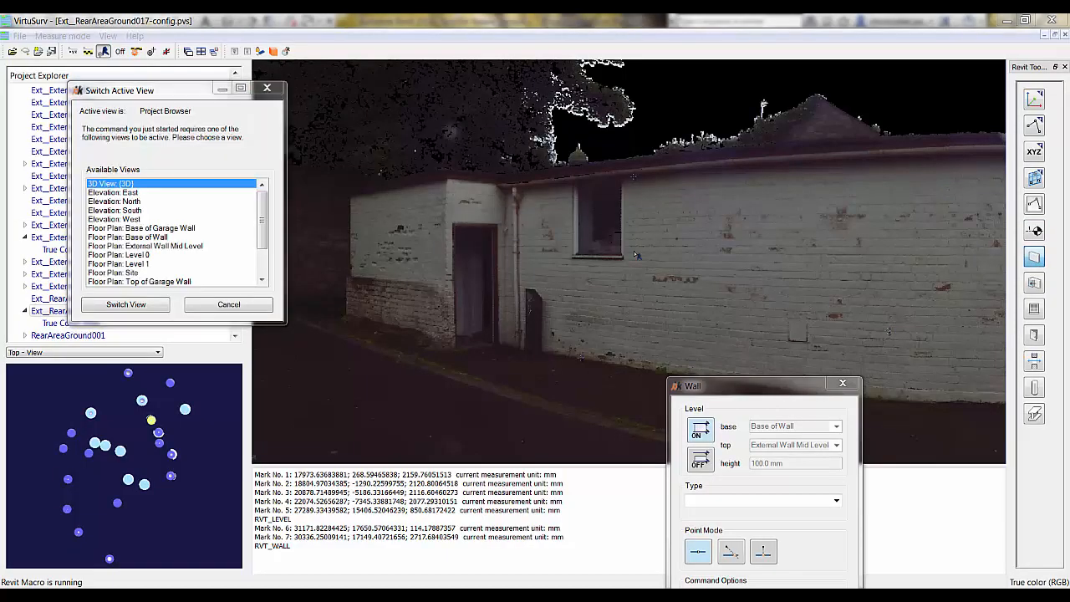
click(139, 306)
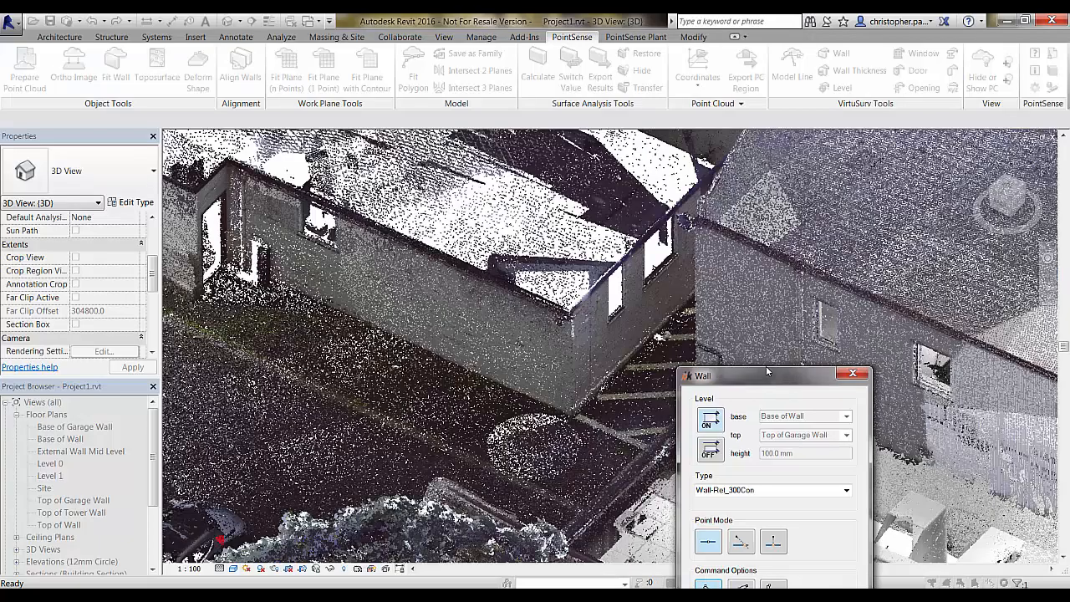
drag(767, 371, 848, 184)
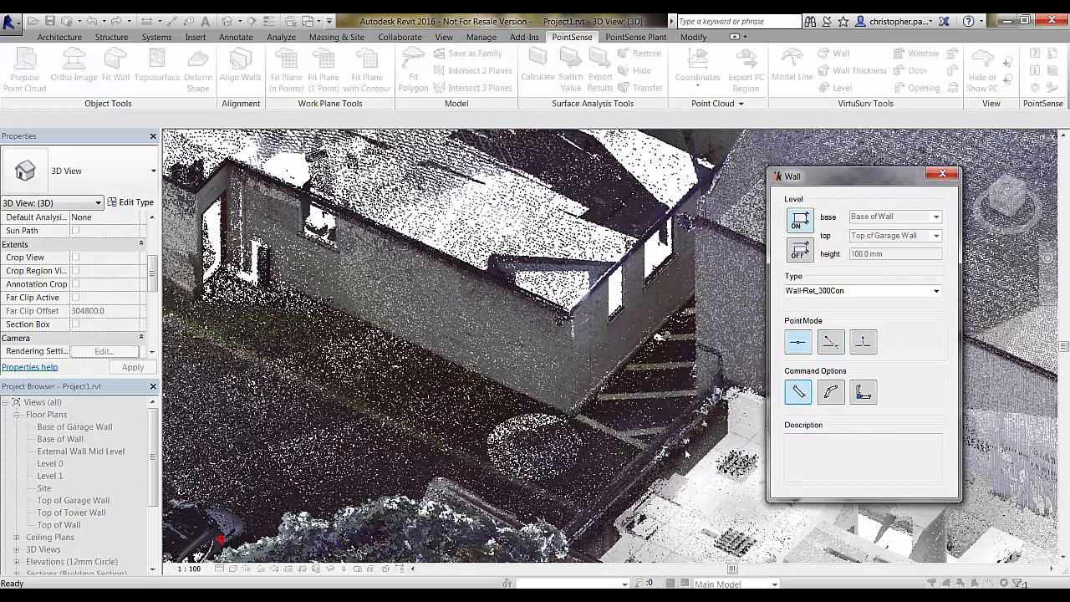
key(alt+Tab)
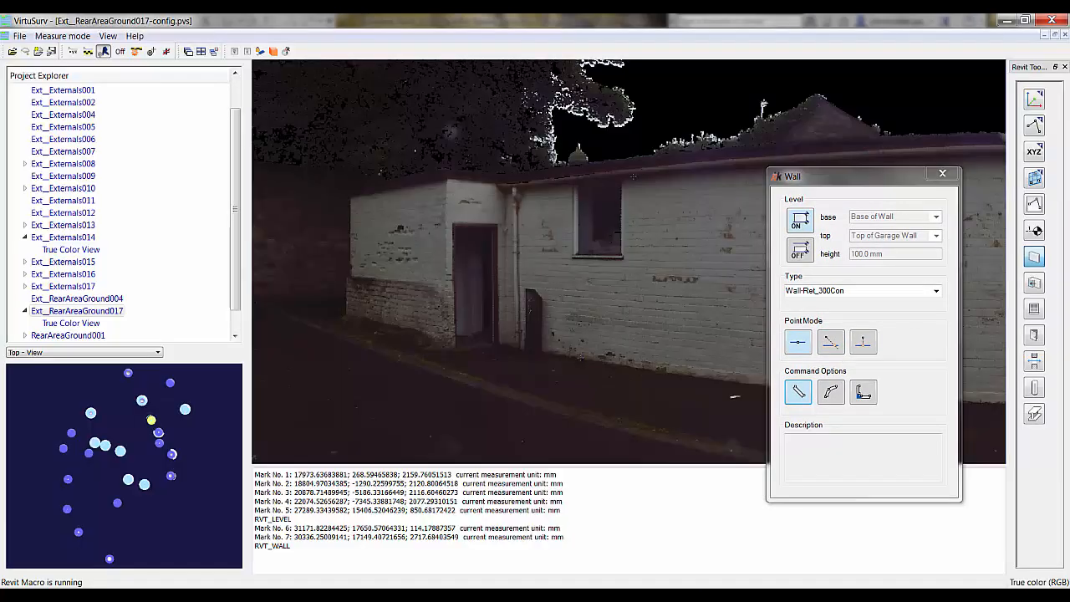
click(856, 177)
drag(856, 178, 899, 104)
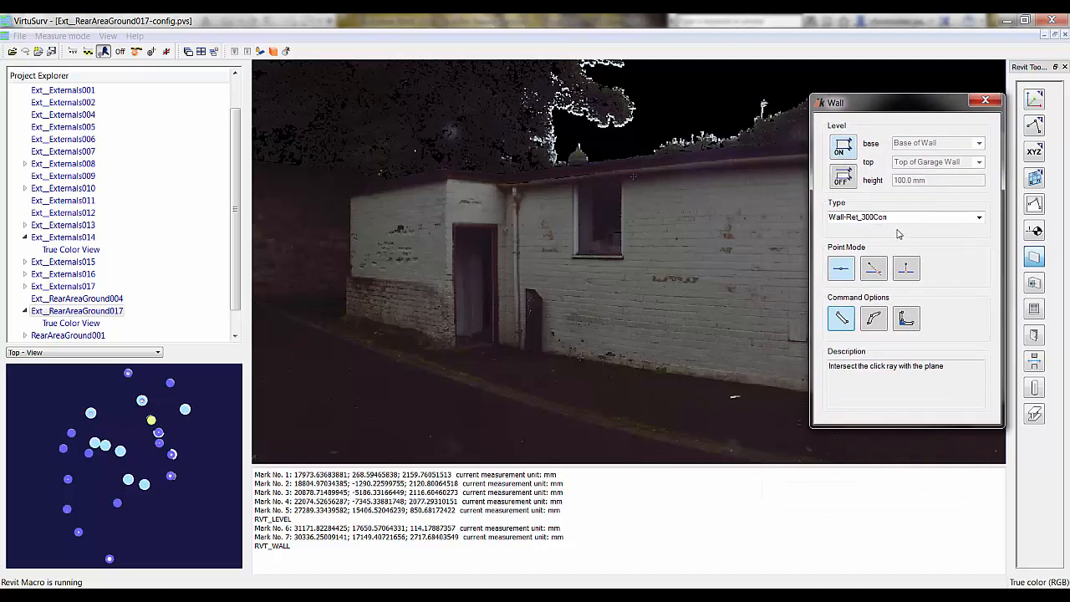
click(979, 218)
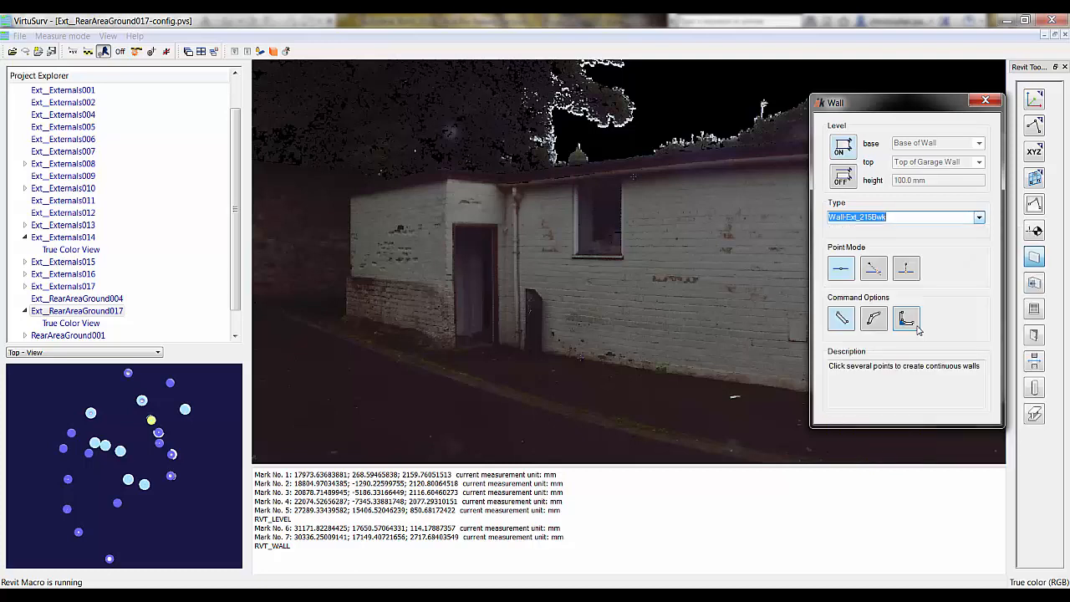
click(918, 326)
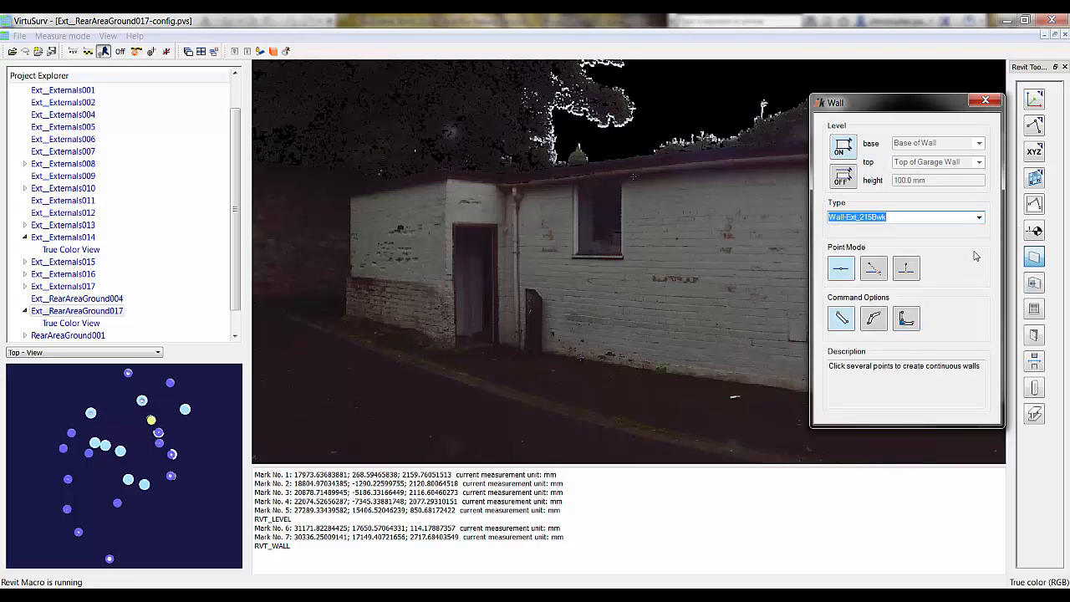
Step: Turn off automatic levels, set the wall's base level to Base of Garage Wall, and choose continuous wall creation
click(844, 175)
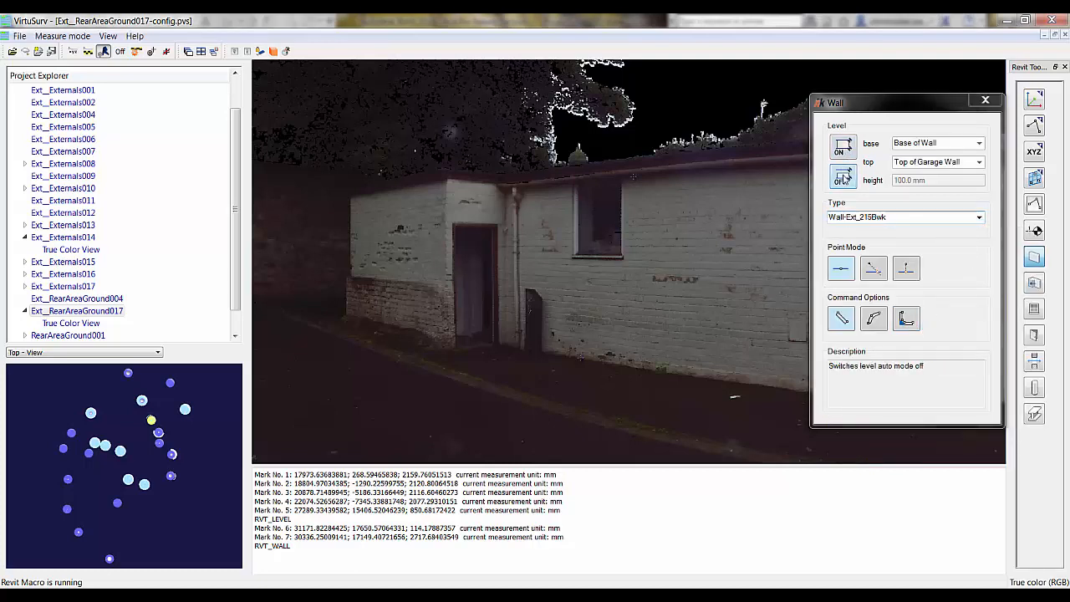
click(980, 144)
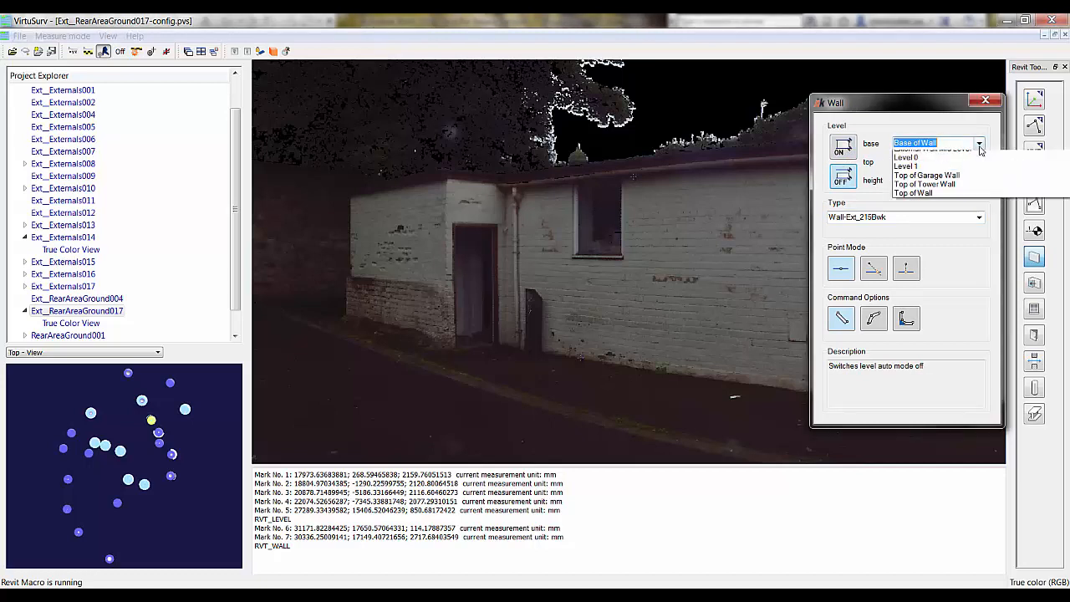
scroll(980, 150, up, 2)
click(977, 159)
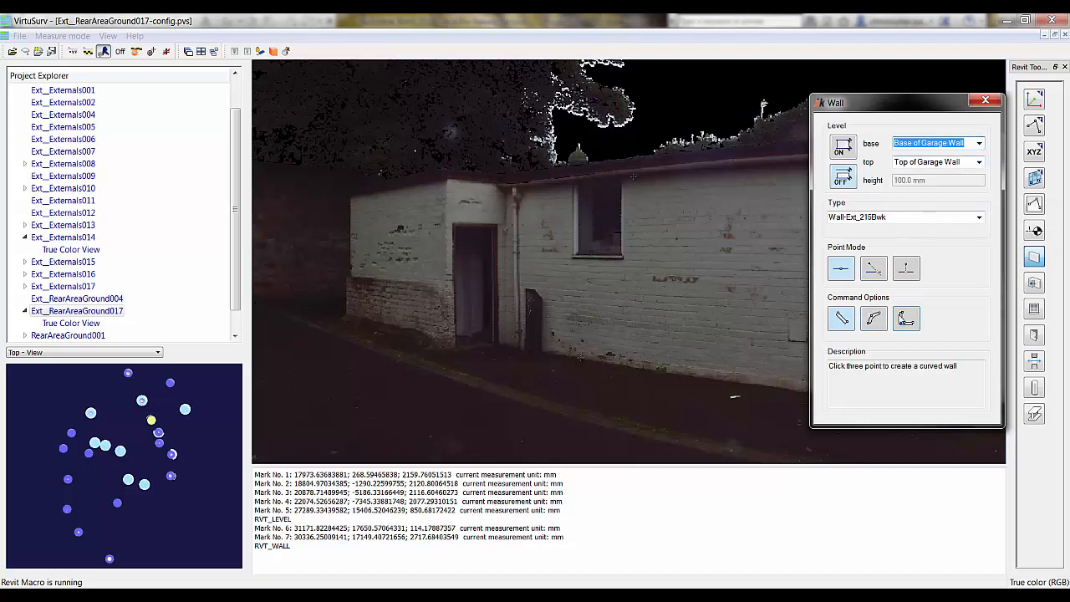
click(906, 318)
click(907, 321)
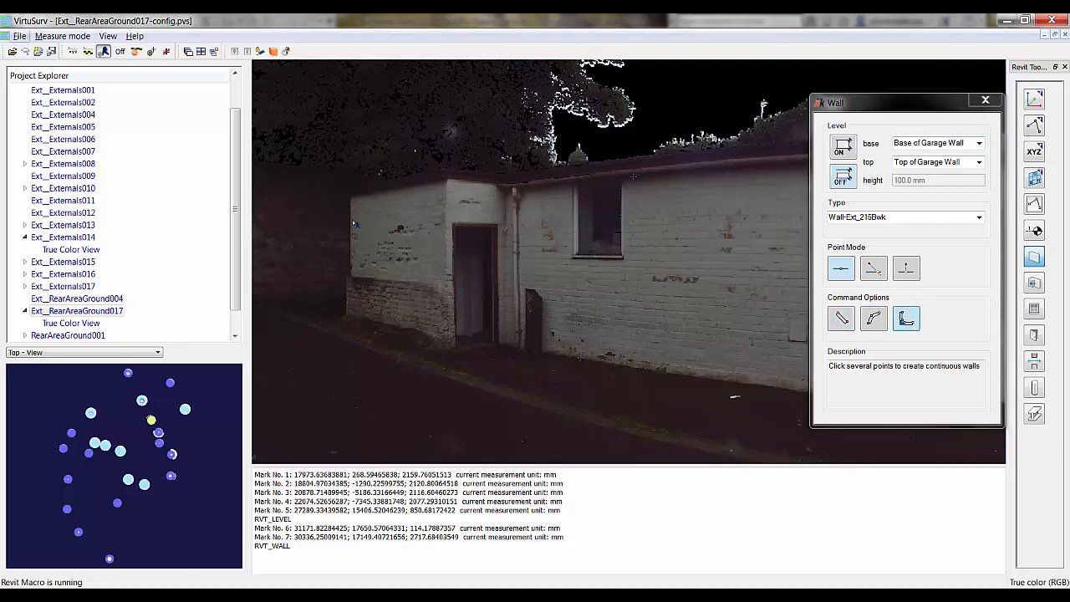
Step: Create continuous walls in the garage scan from the side wall's outer edge around the door-side corner to the recess's inner corner
scroll(352, 222, up, 5)
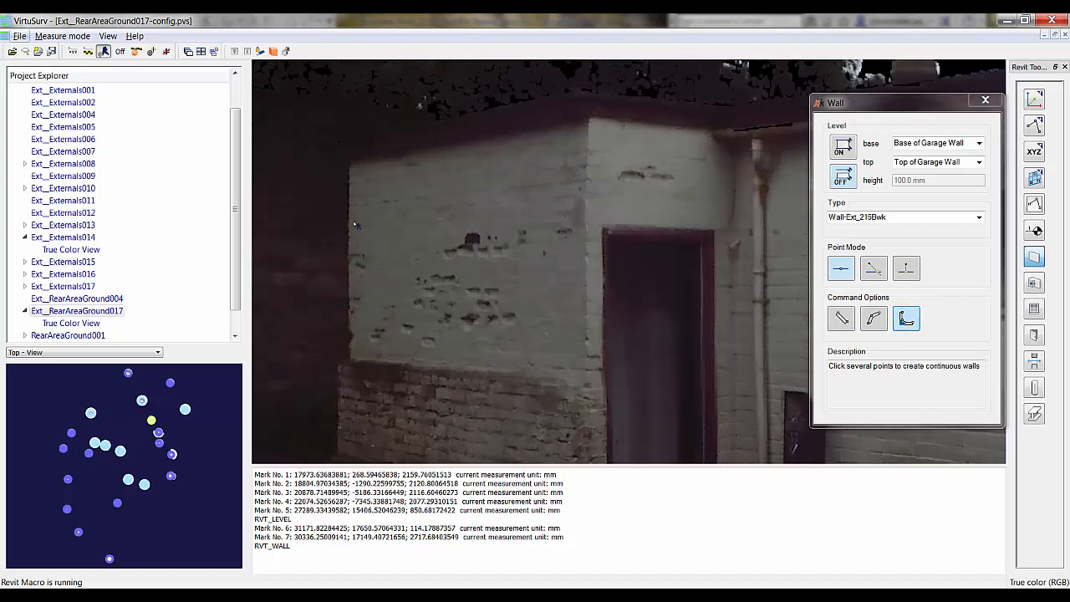
click(352, 223)
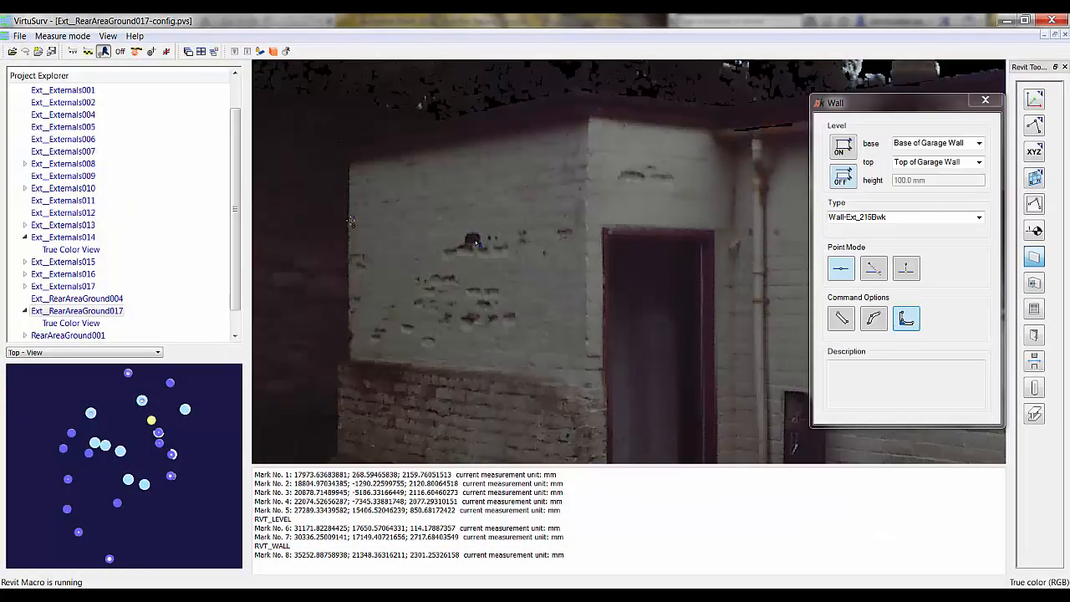
click(585, 205)
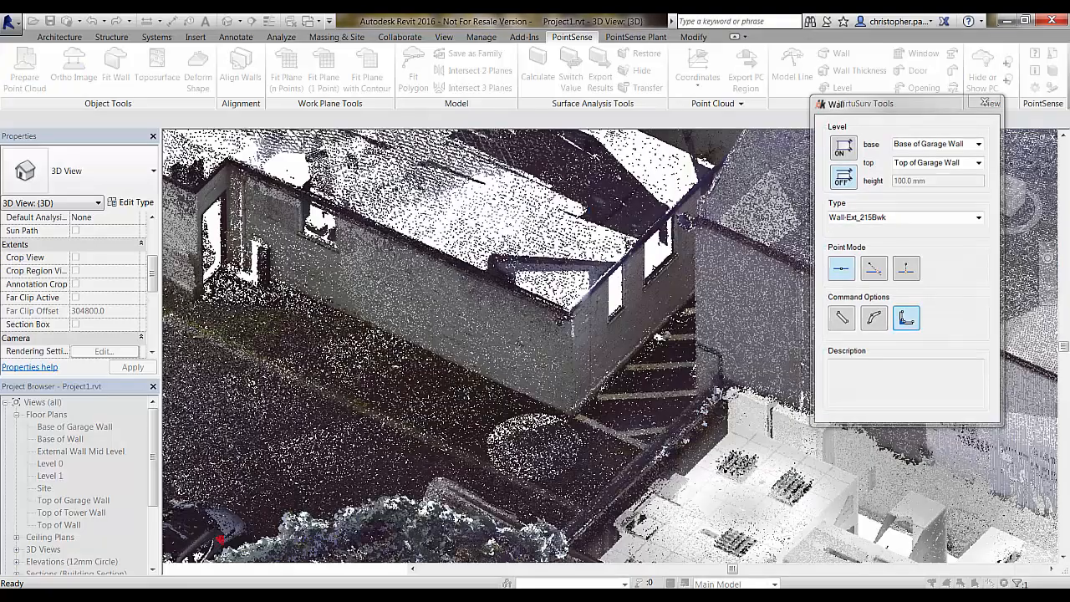
click(589, 206)
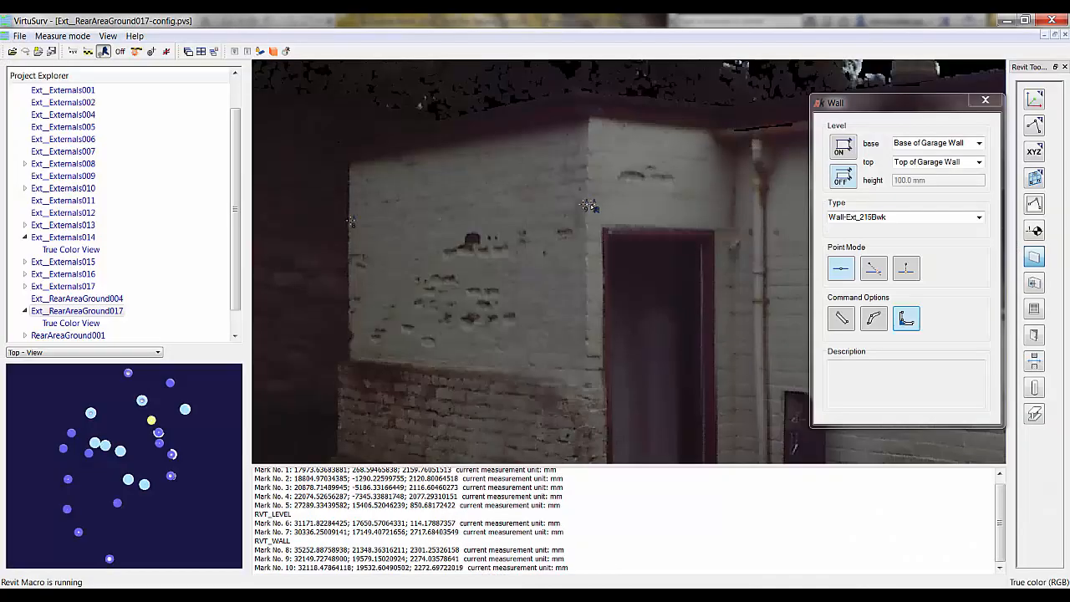
click(730, 211)
click(734, 210)
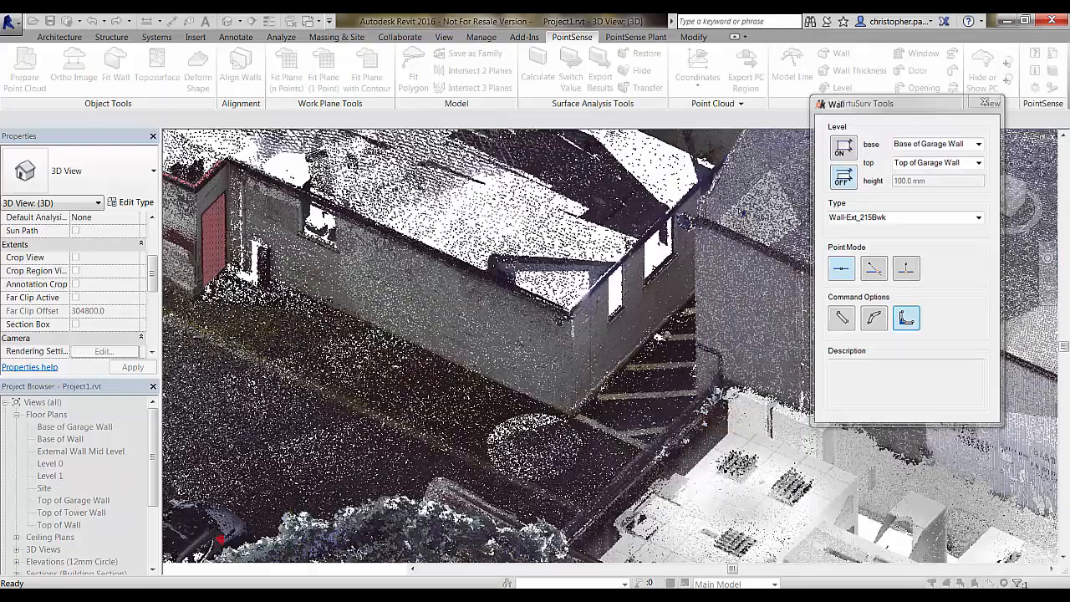
Step: Continue the wall run along the garage's long white brick face to its far corner beside the parking bays
scroll(739, 210, down, 3)
middle_drag(769, 239, 402, 248)
scroll(745, 219, up, 1)
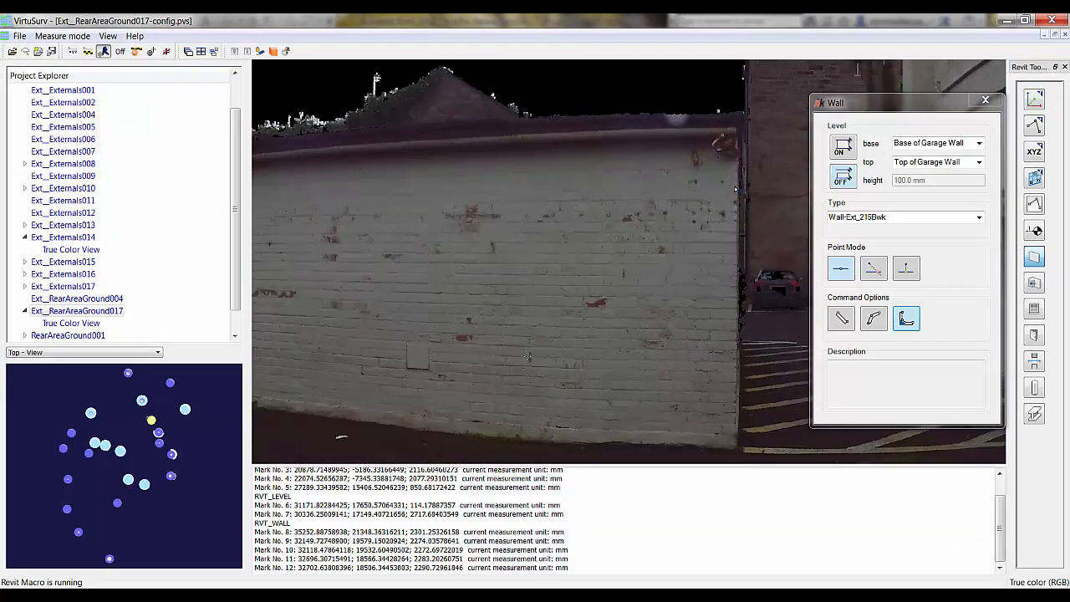
click(736, 189)
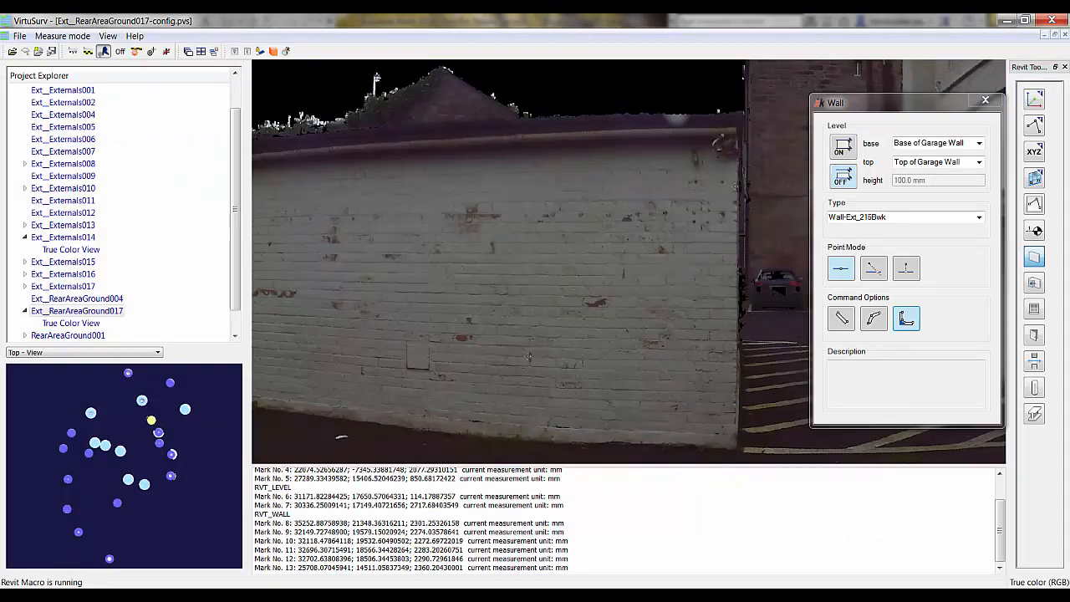
Step: Switch to Revit and hide the point cloud to inspect the garage walls from a lower 3D viewing angle
key(alt+Tab)
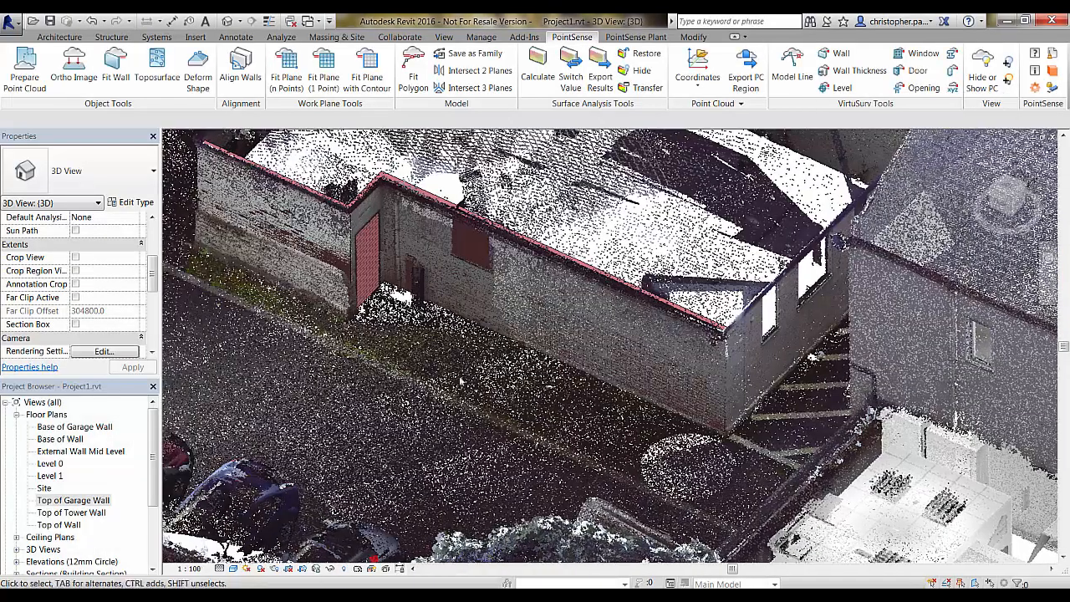
click(980, 72)
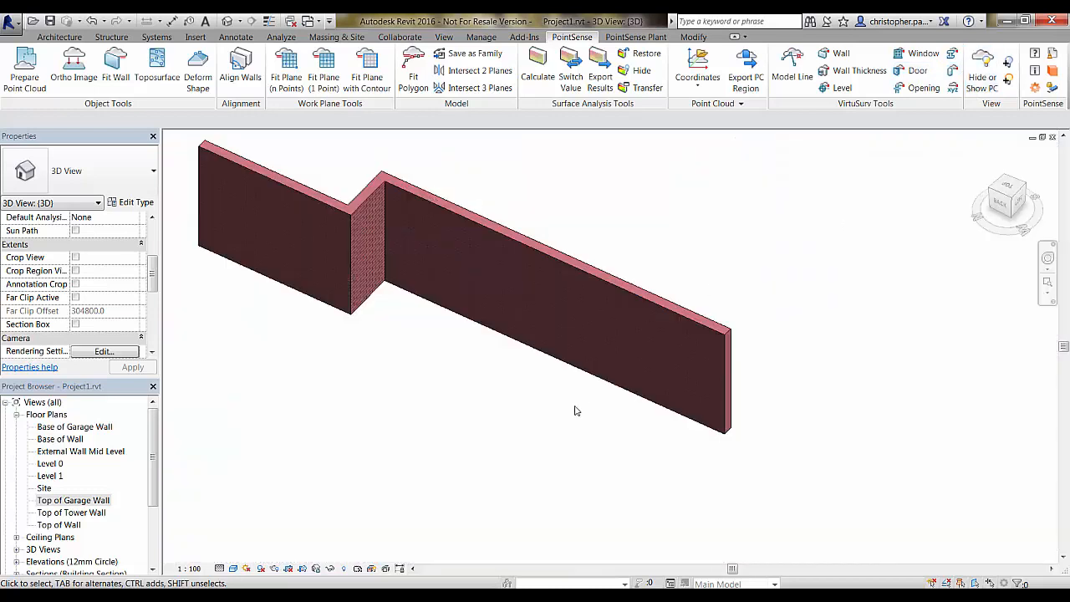
shift+middle_drag(580, 439, 582, 342)
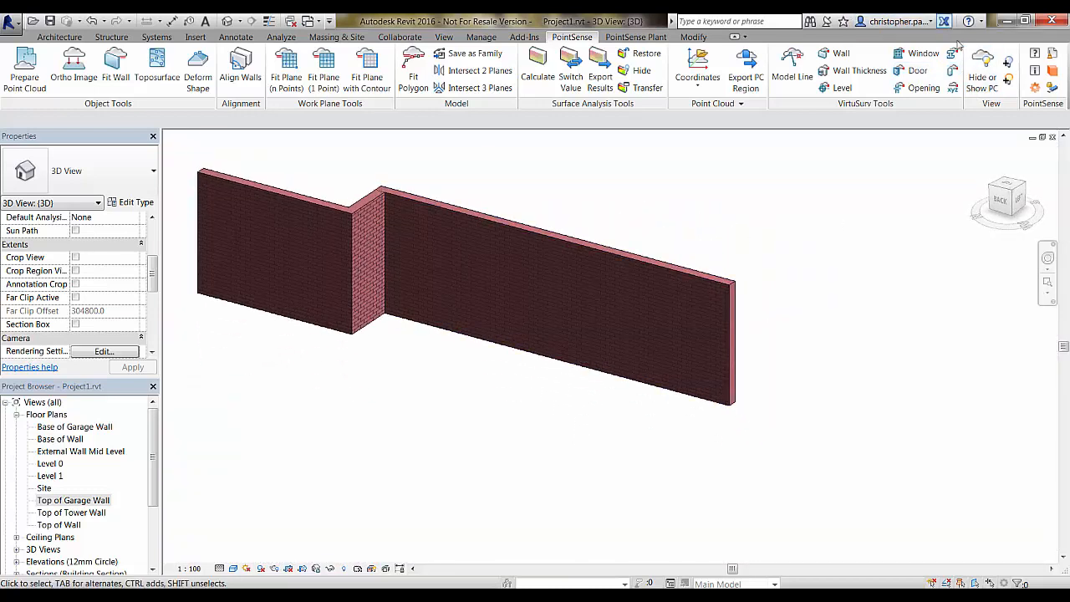
Step: Show the point cloud in the 3D view
click(980, 64)
middle_drag(532, 288, 768, 416)
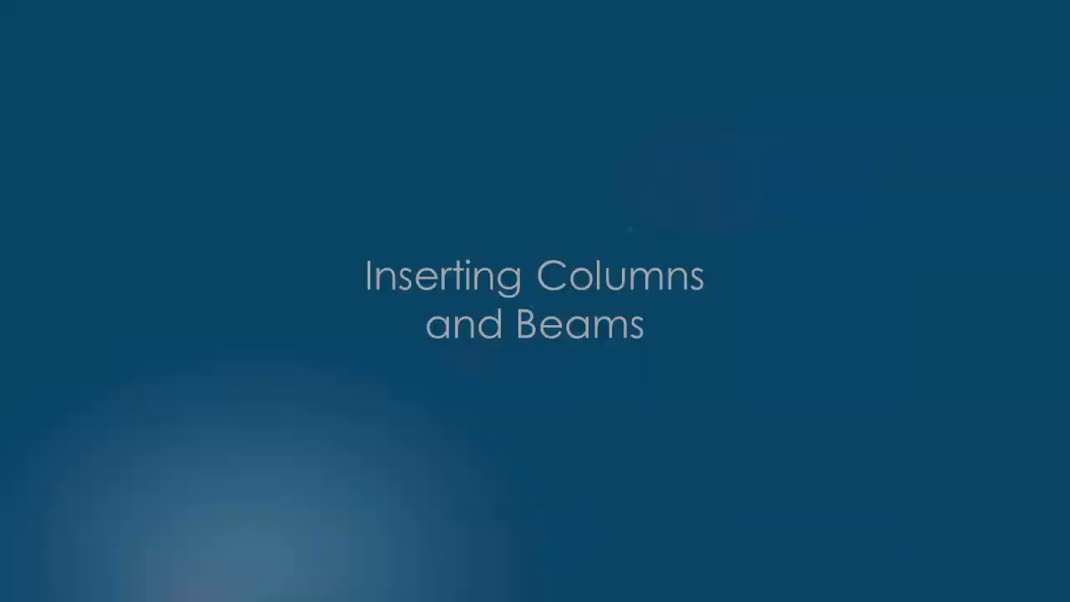
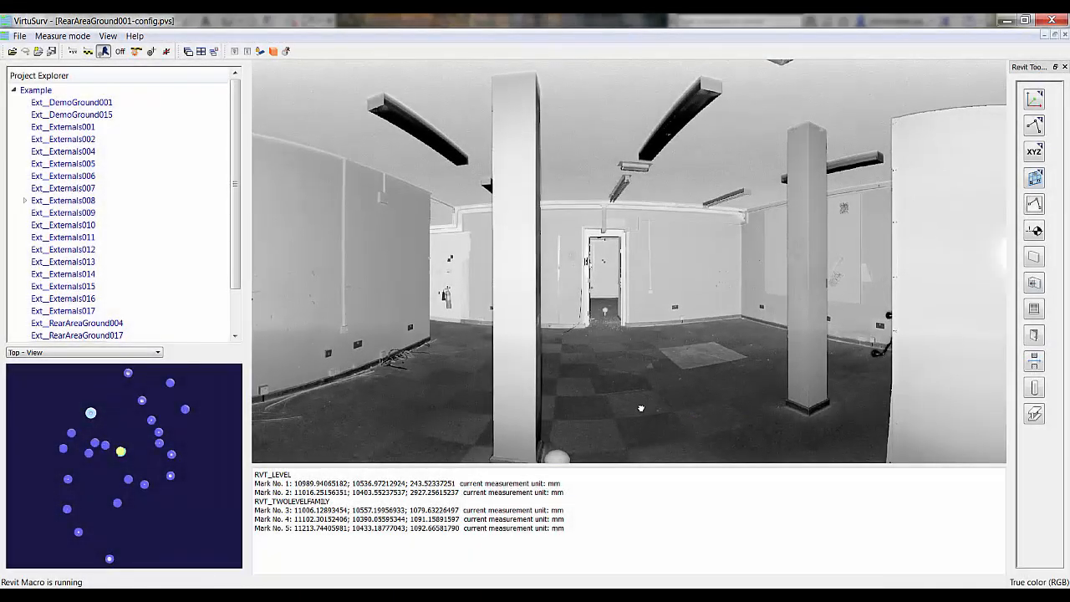
Step: Create floor and ceiling levels by picking scan points at the base and the head of the far column in RearAreaGround001
click(1034, 237)
click(797, 412)
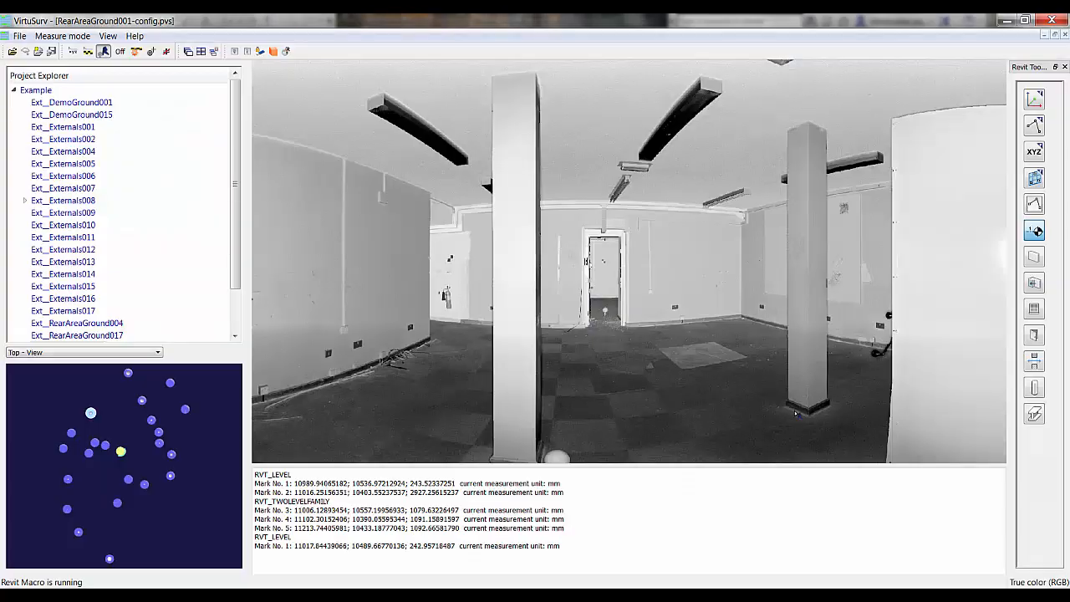
click(799, 130)
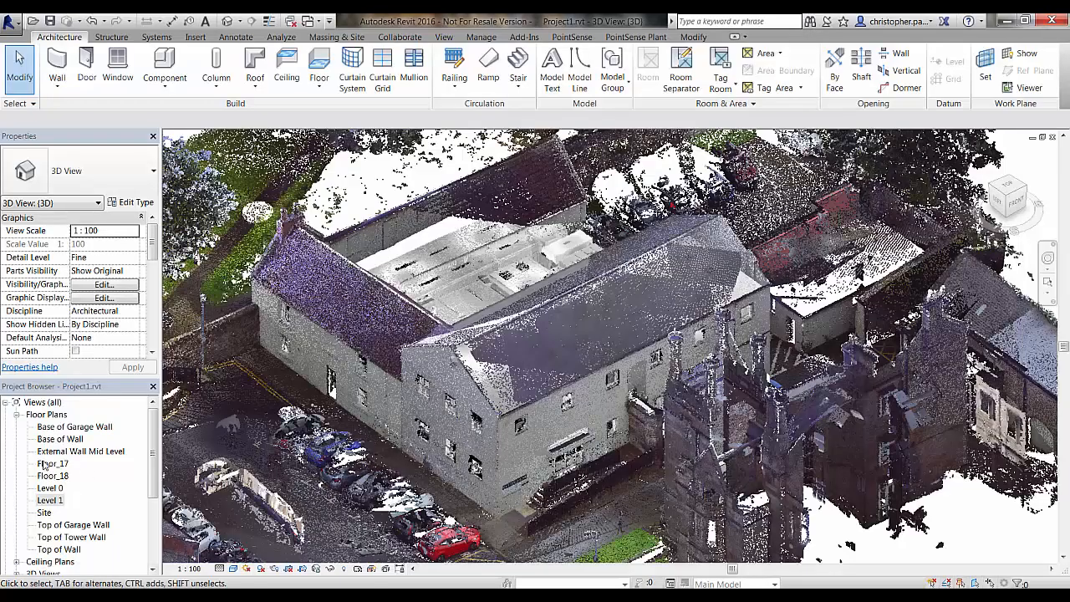
Step: Rename the Floor_18 plan to Rear Ground Floor, including its corresponding level and views
click(50, 475)
right_click(50, 474)
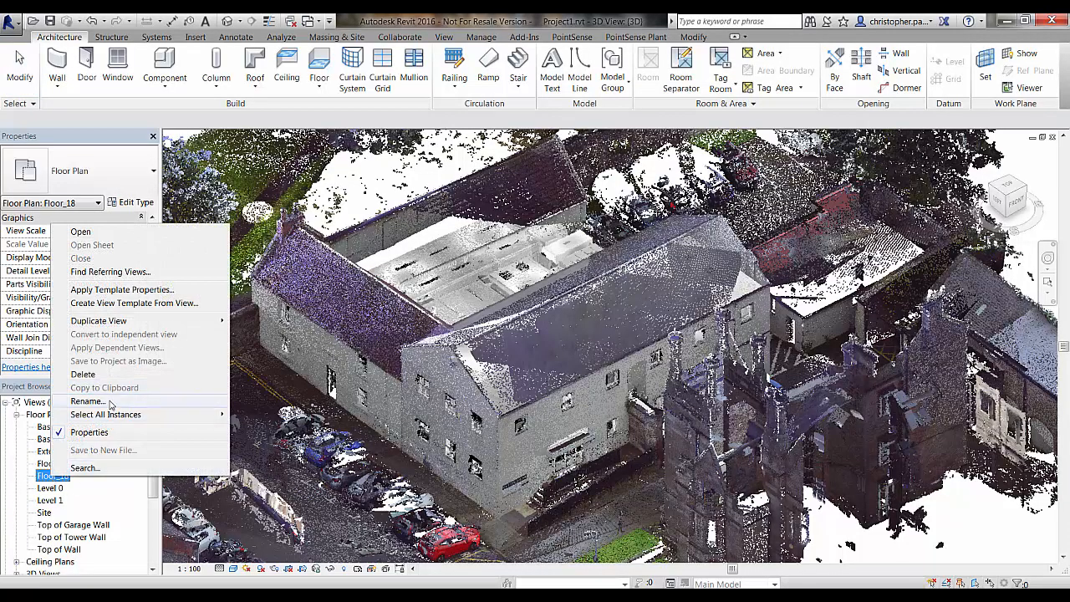
click(111, 403)
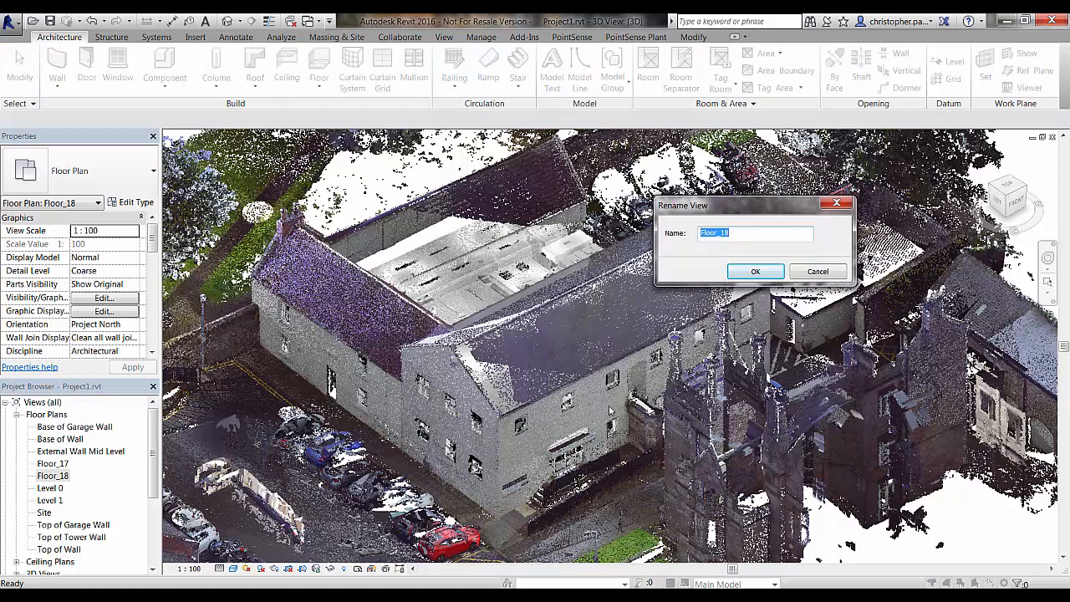
text(Rear Ground Floor)
click(755, 271)
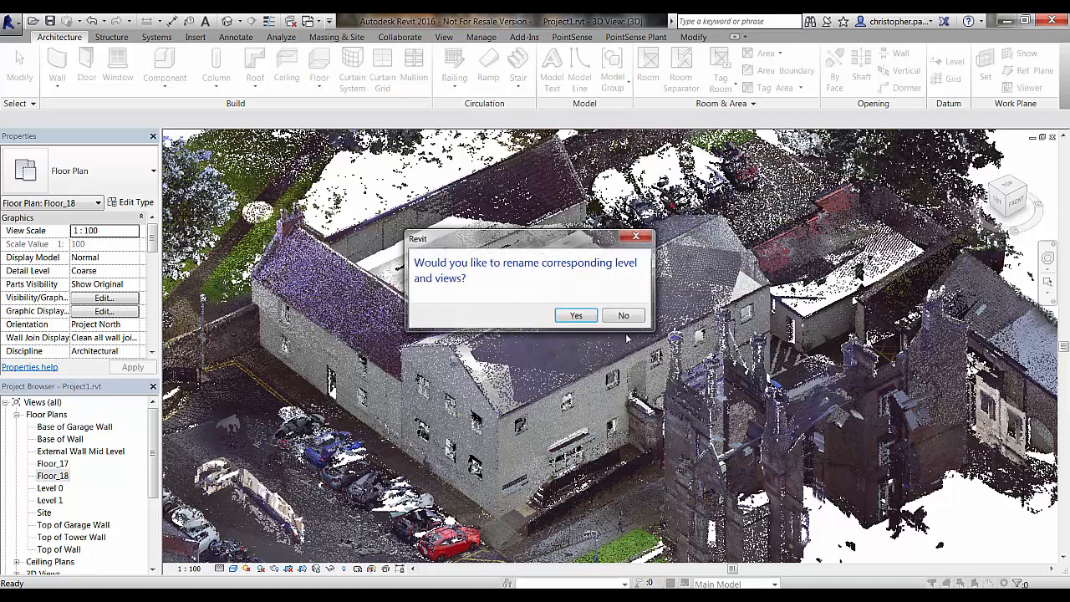
click(595, 316)
Step: Rename the Floor_17 plan to Rear Ground Floor Ceiling Level, including its corresponding level and views
right_click(53, 463)
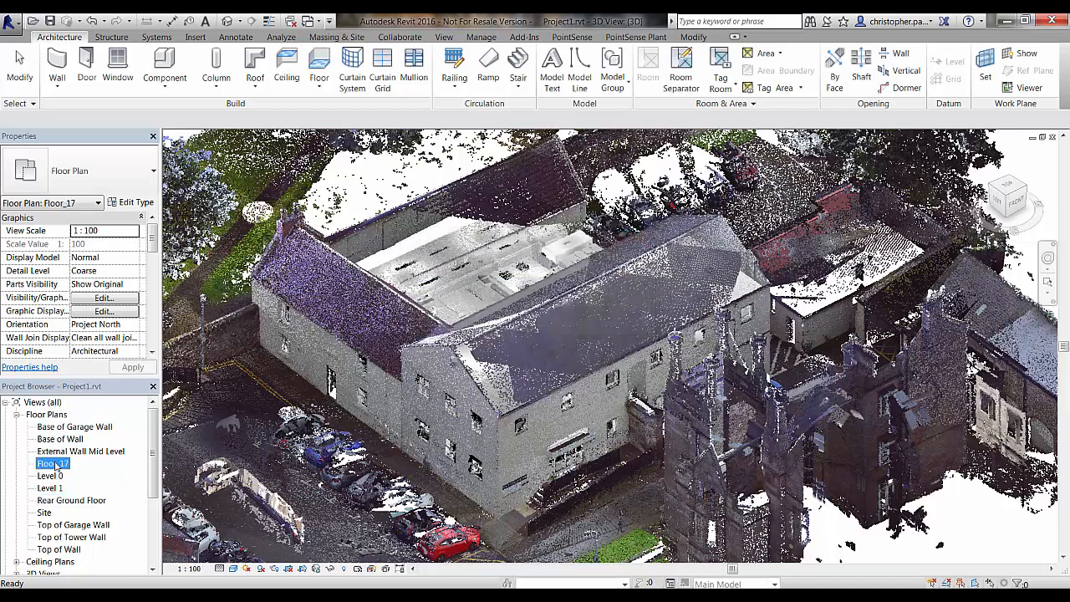
click(90, 386)
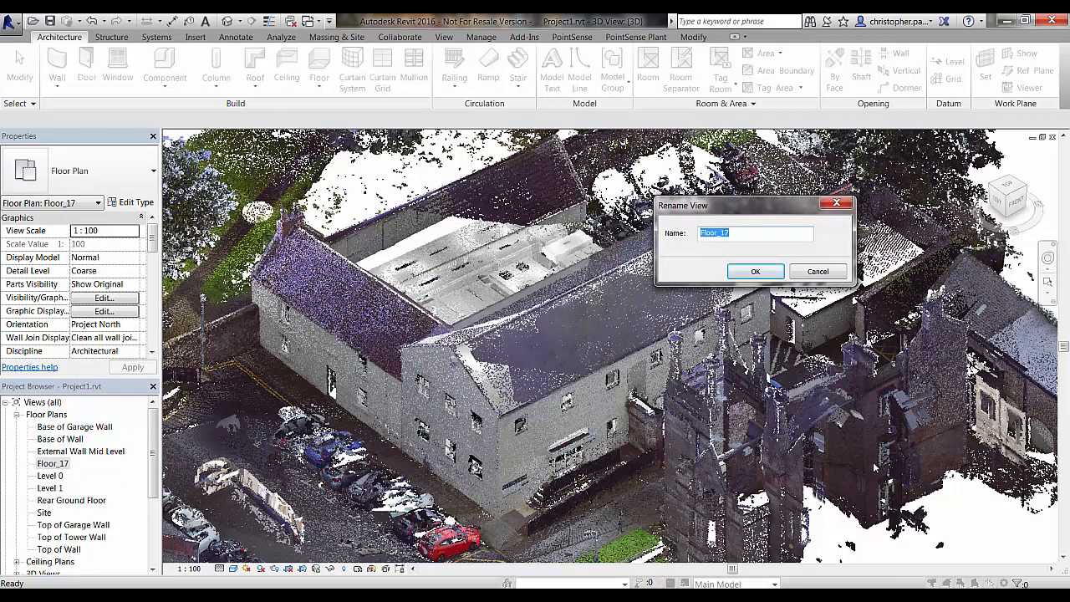
text(Rear Ground)
click(772, 271)
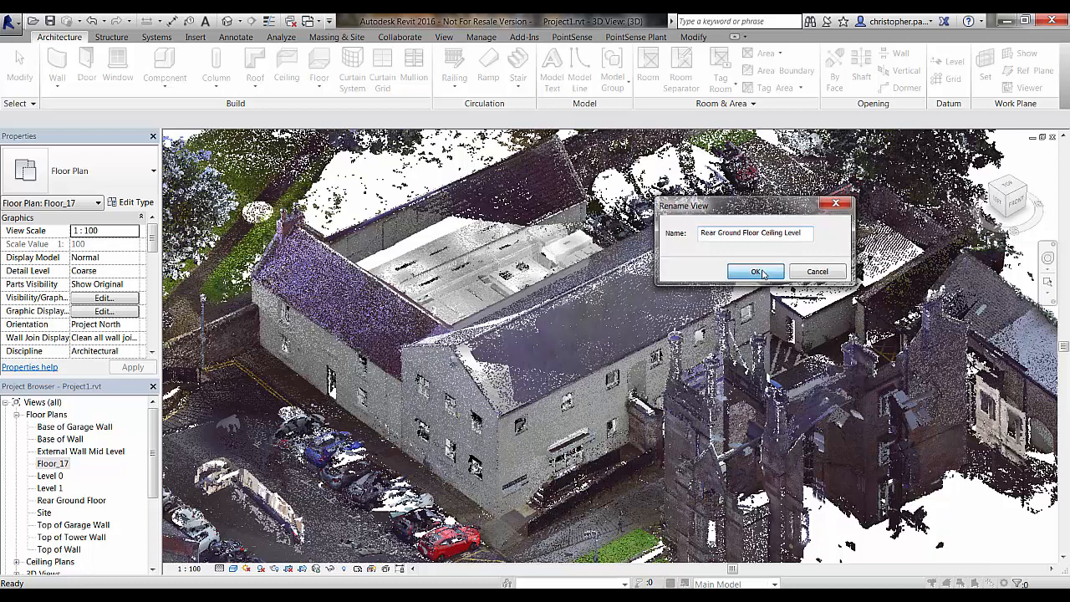
click(576, 316)
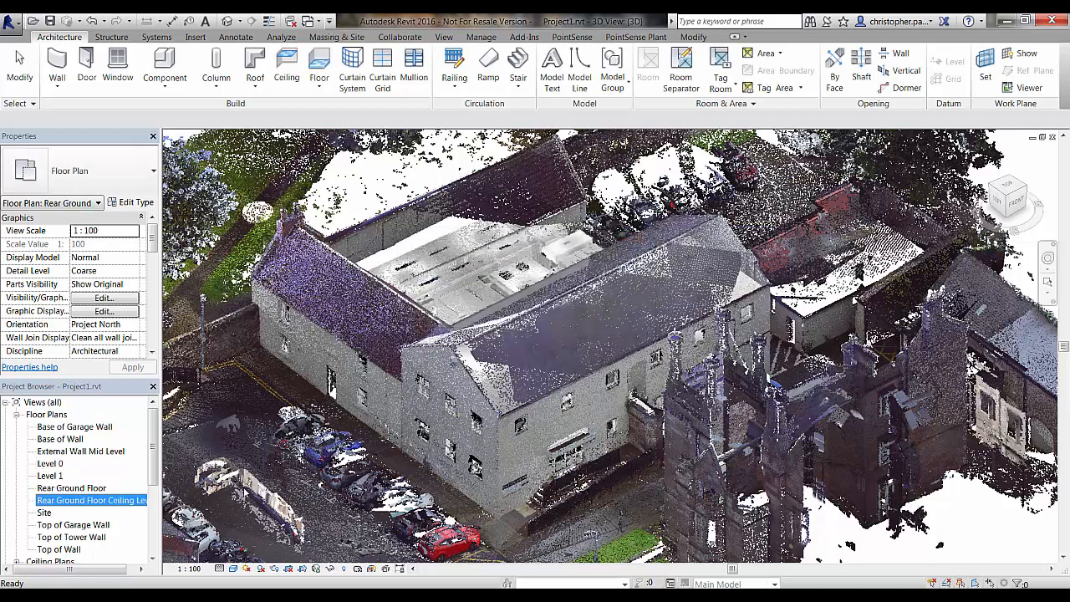
Step: Open the Rear Ground Floor plan, edit its crop region and delete the existing crop boundary
double_click(73, 488)
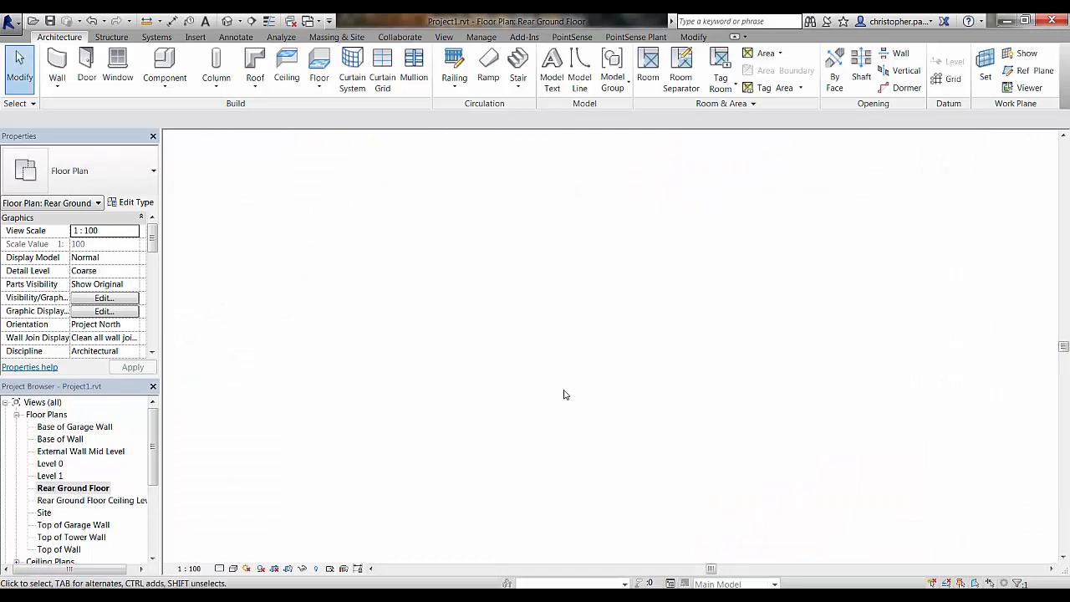
middle_drag(617, 405, 622, 406)
scroll(623, 406, down, 3)
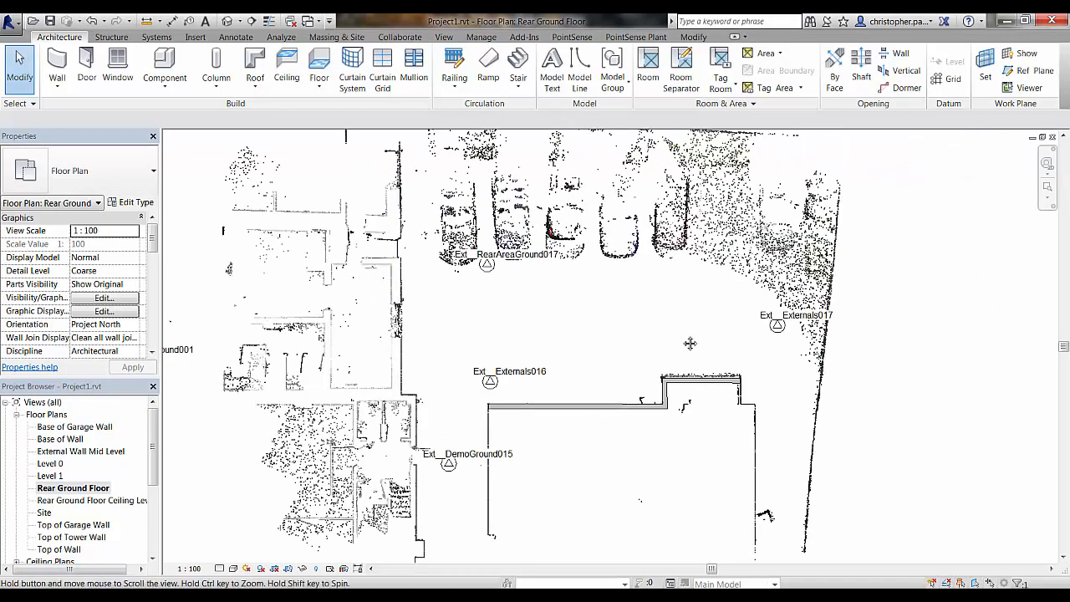
scroll(759, 388, down, 5)
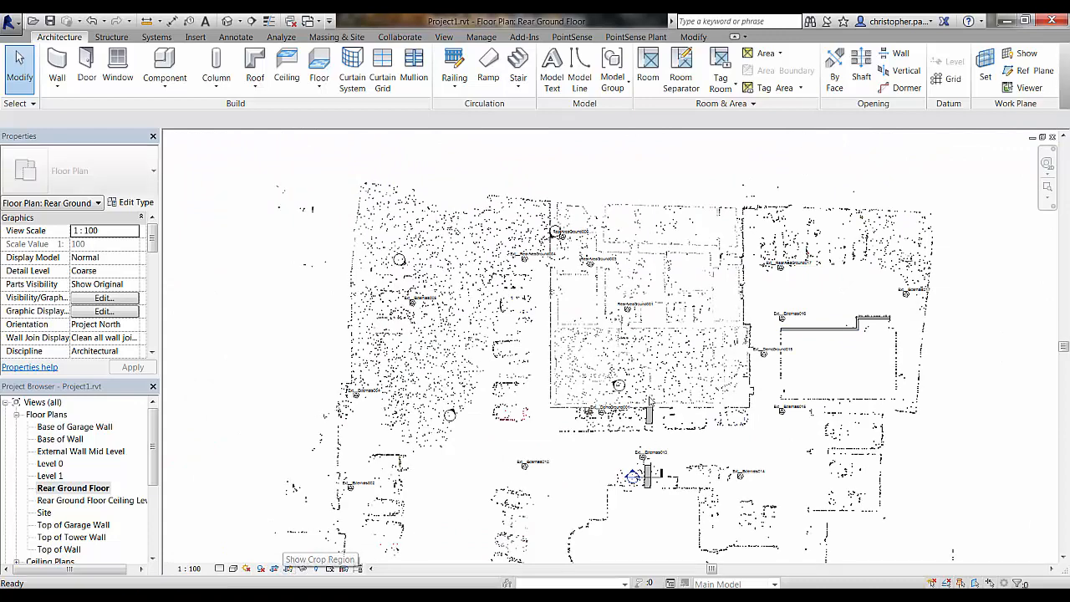
scroll(650, 402, down, 5)
click(811, 389)
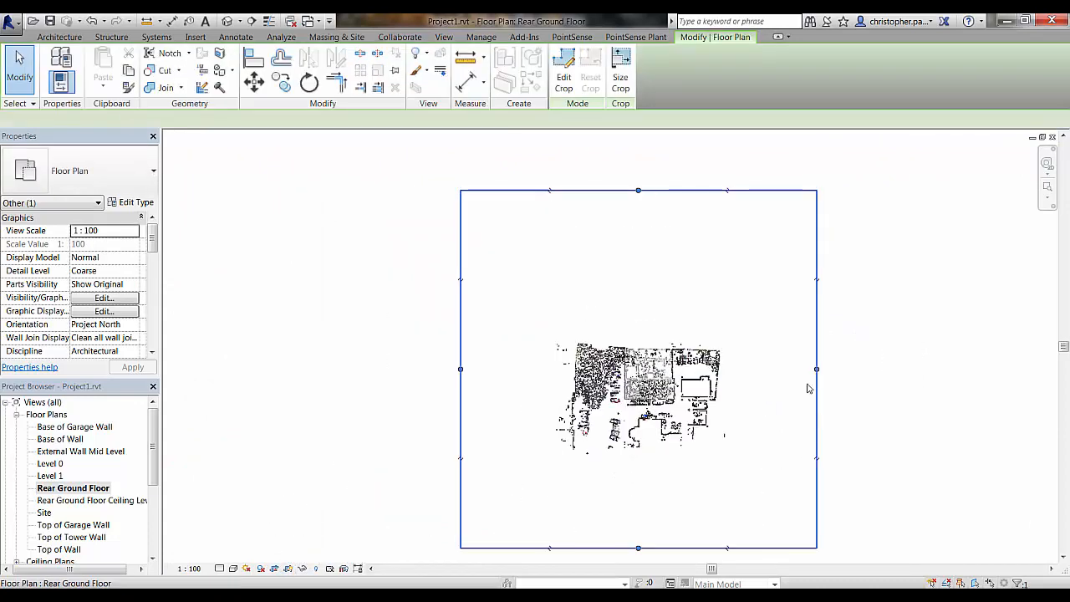
click(564, 77)
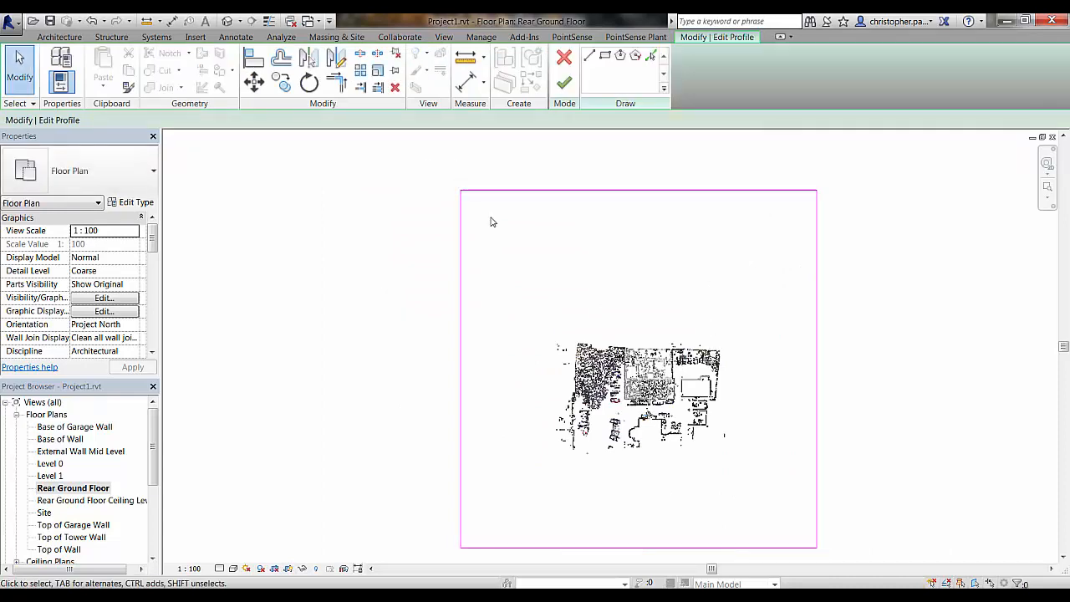
drag(427, 148, 901, 561)
key(Delete)
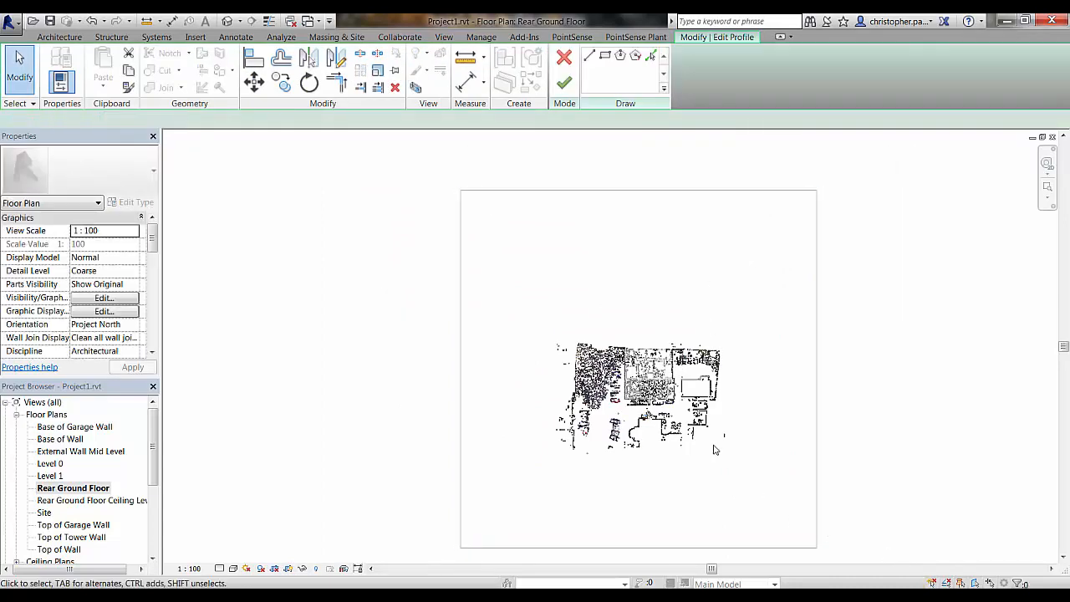
Step: Draw a rectangular crop boundary of about 5600 by 3200 mm around the two scanned columns and finish the crop edit
scroll(659, 391, up, 8)
middle_drag(661, 404, 699, 557)
scroll(686, 400, up, 2)
middle_drag(554, 382, 729, 394)
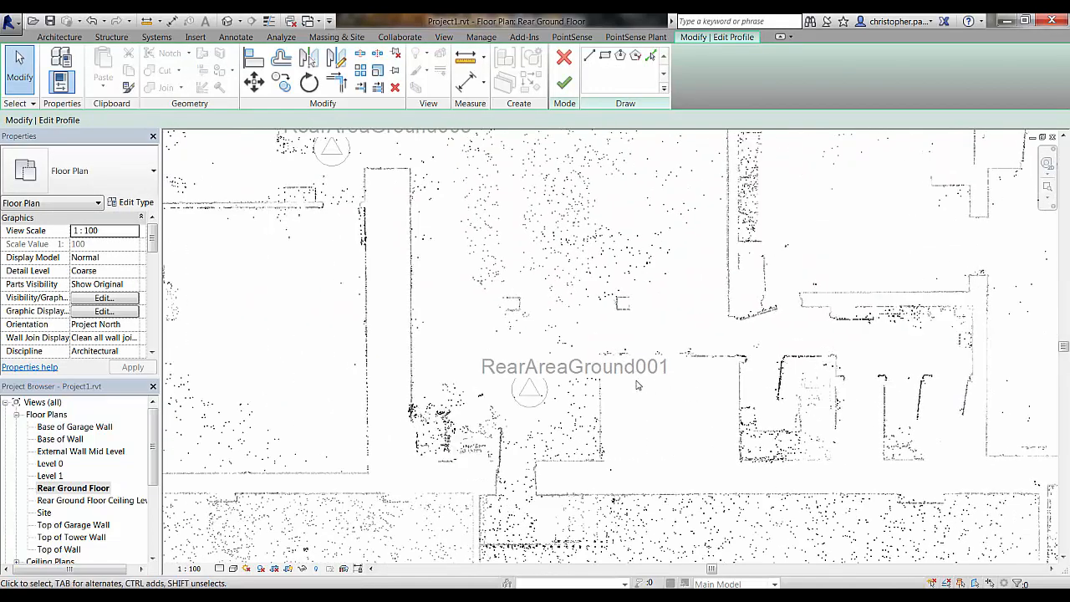
click(605, 56)
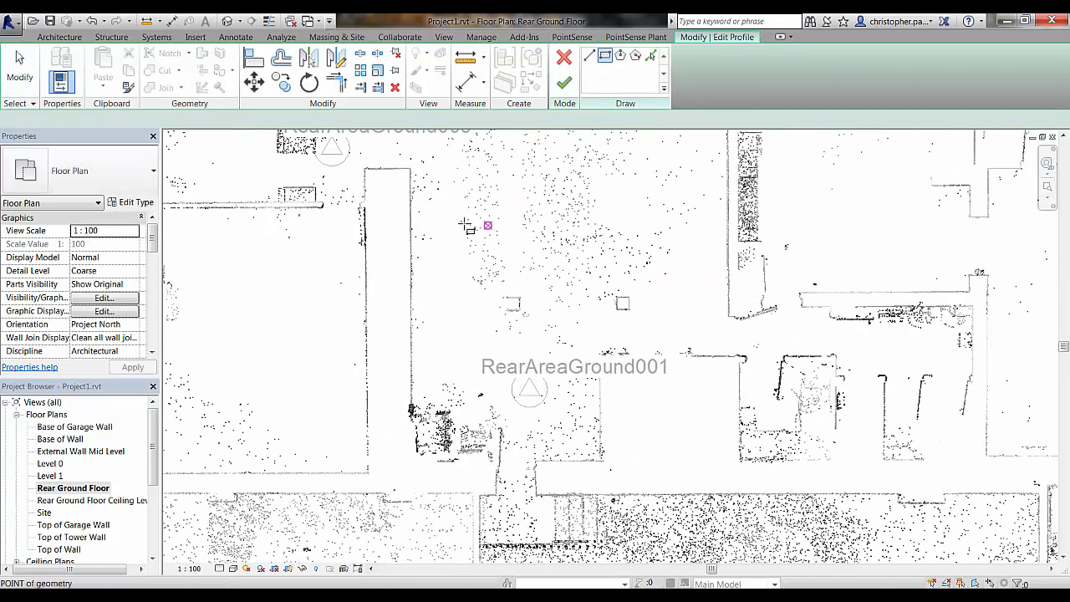
click(405, 219)
click(685, 378)
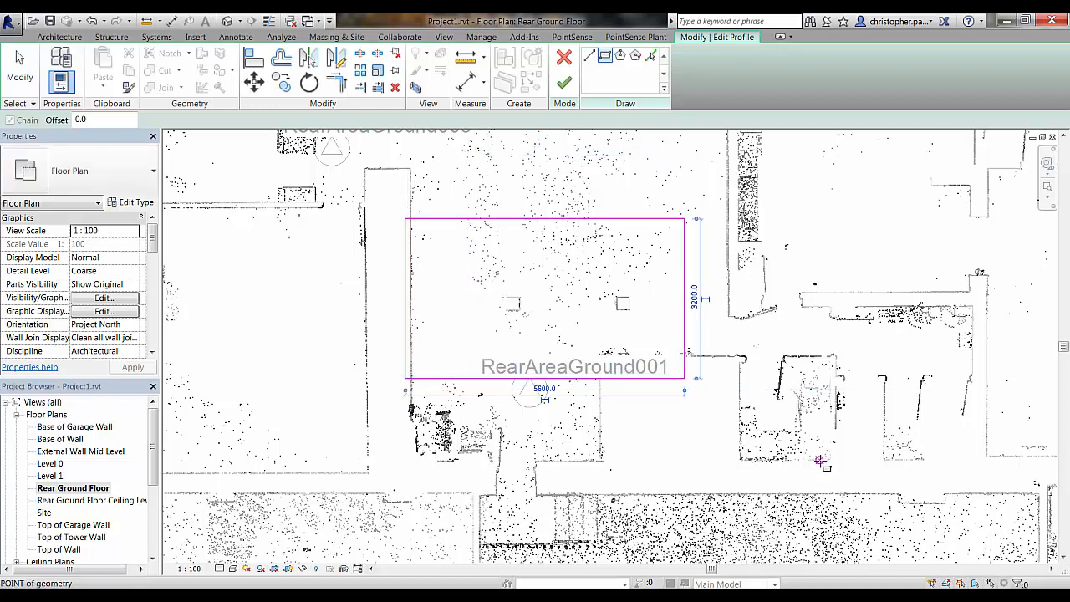
click(563, 84)
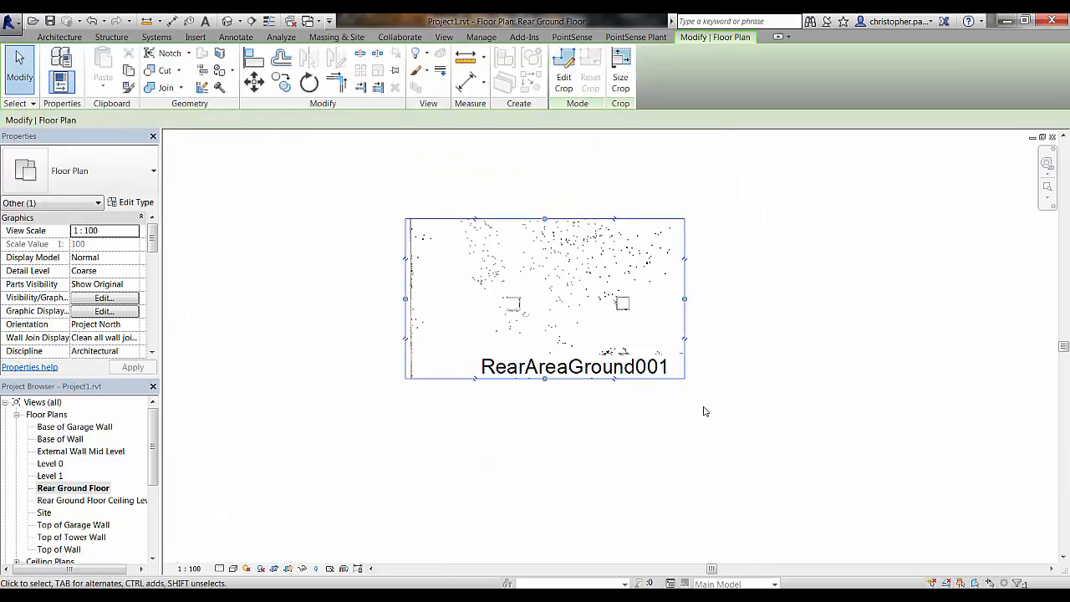
click(615, 409)
Step: Raise the Bottom offset in the Rear Ground Floor plan's view range to exclude the floor points
middle_drag(623, 418, 655, 454)
scroll(604, 420, up, 3)
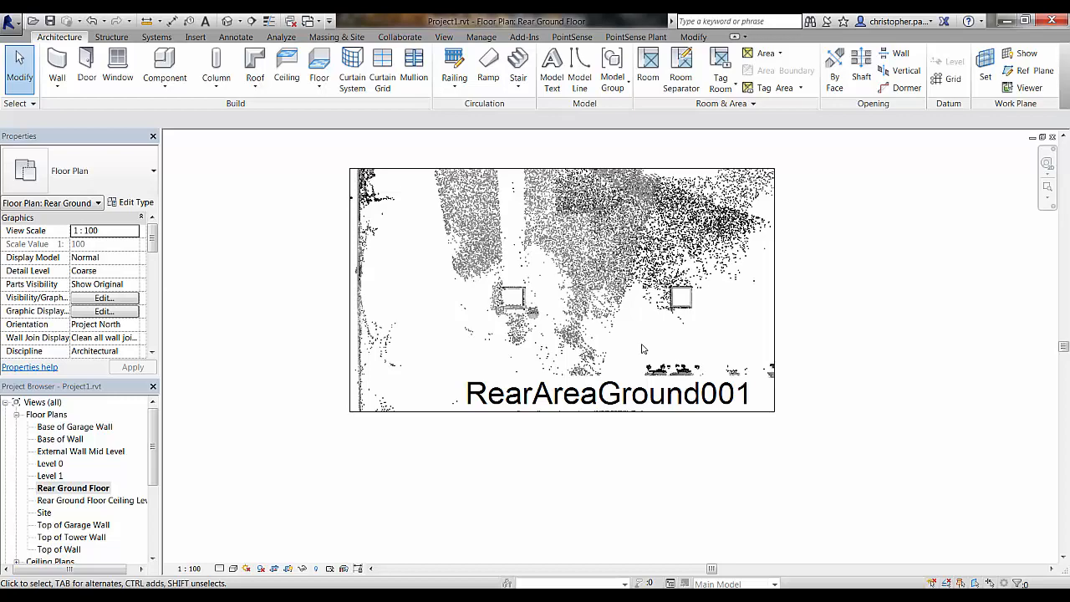
scroll(651, 332, up, 2)
middle_drag(652, 331, 681, 368)
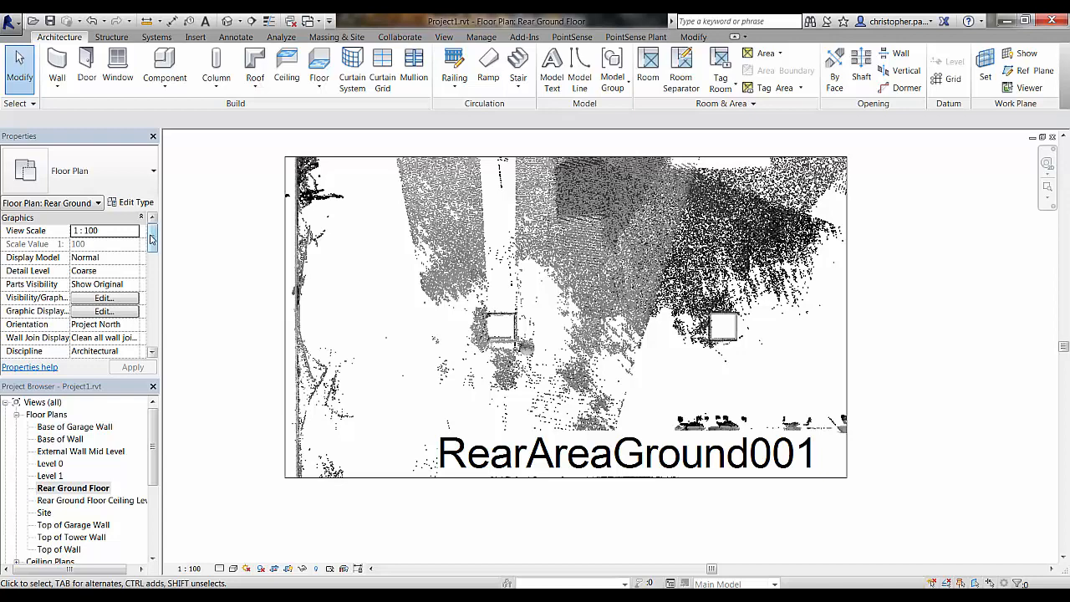
drag(151, 239, 159, 299)
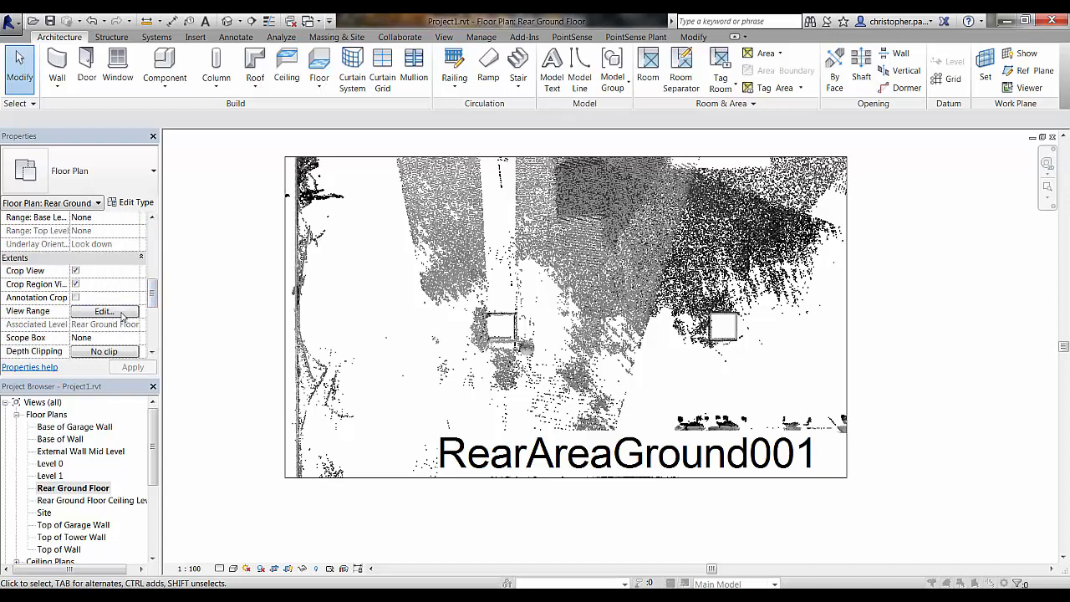
click(104, 311)
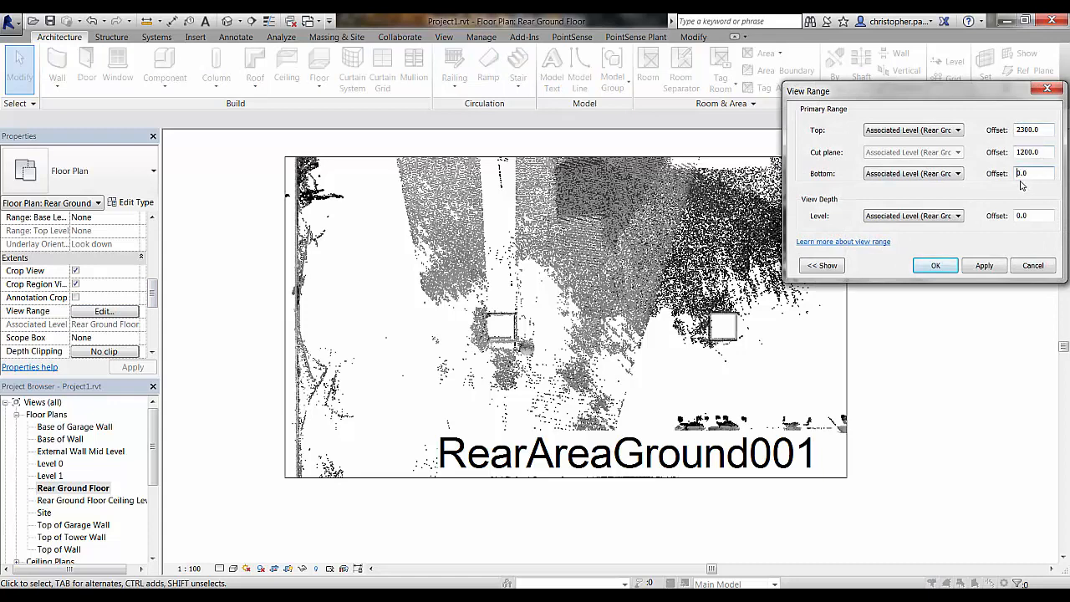
click(935, 265)
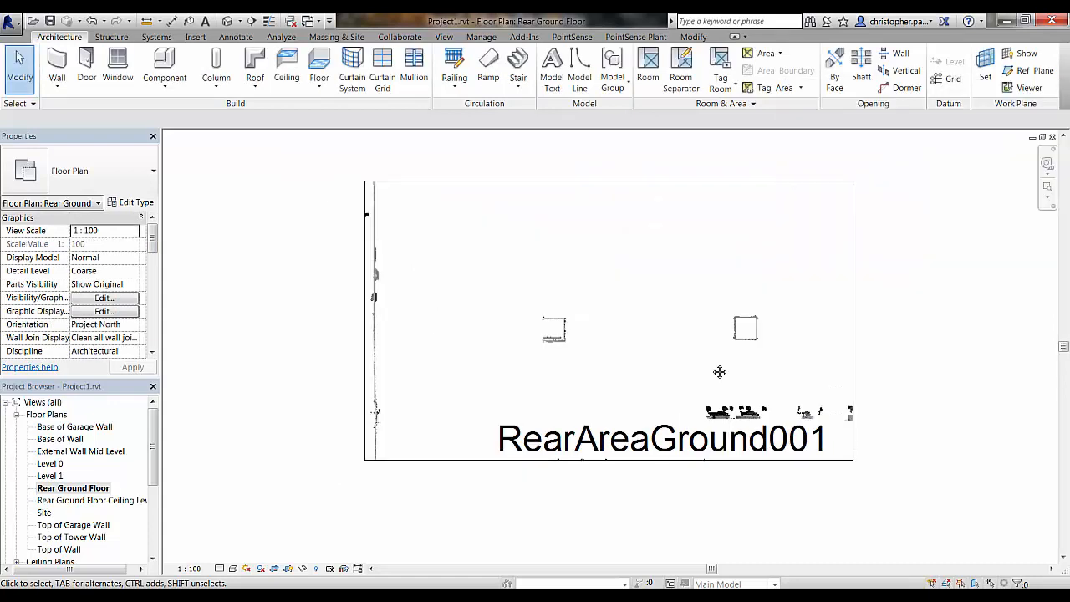
Step: Draw two short vertical reference planes upward from the upper corners of the right-hand scanned column outline
scroll(720, 372, up, 4)
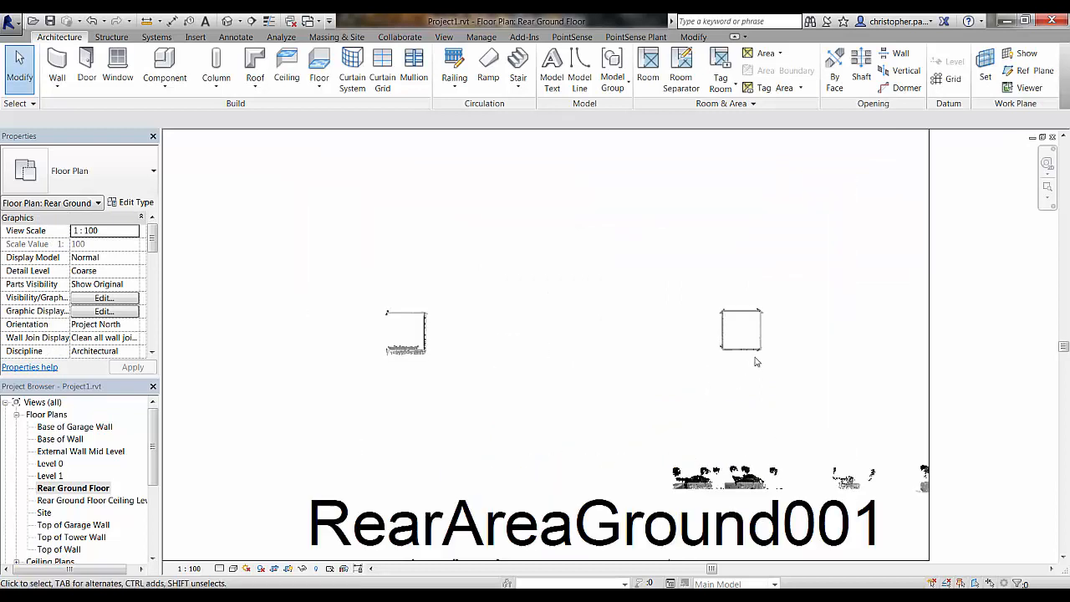
scroll(752, 341, up, 3)
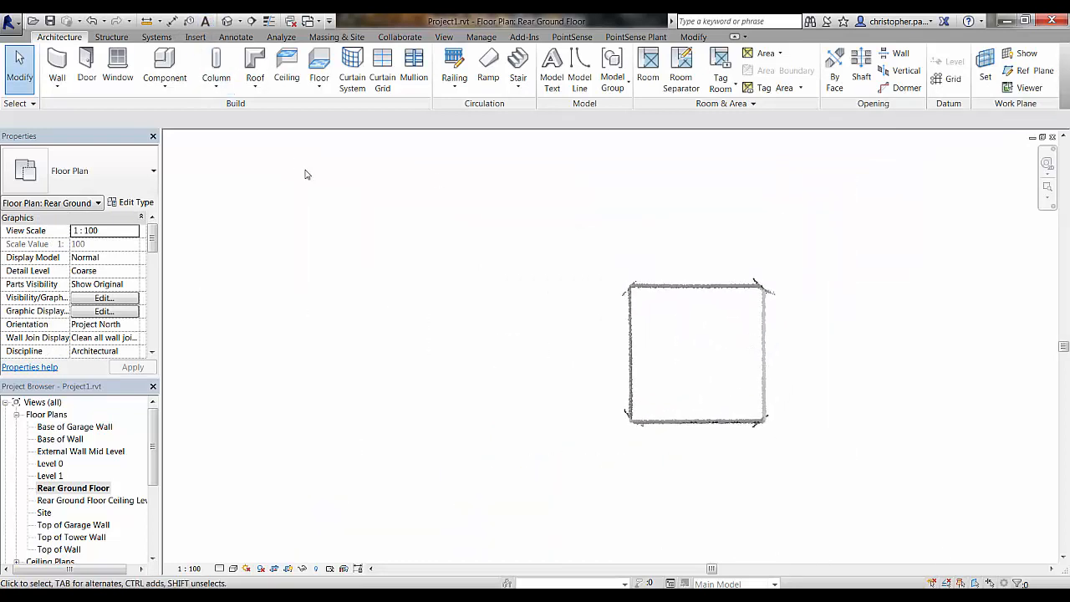
key(p)
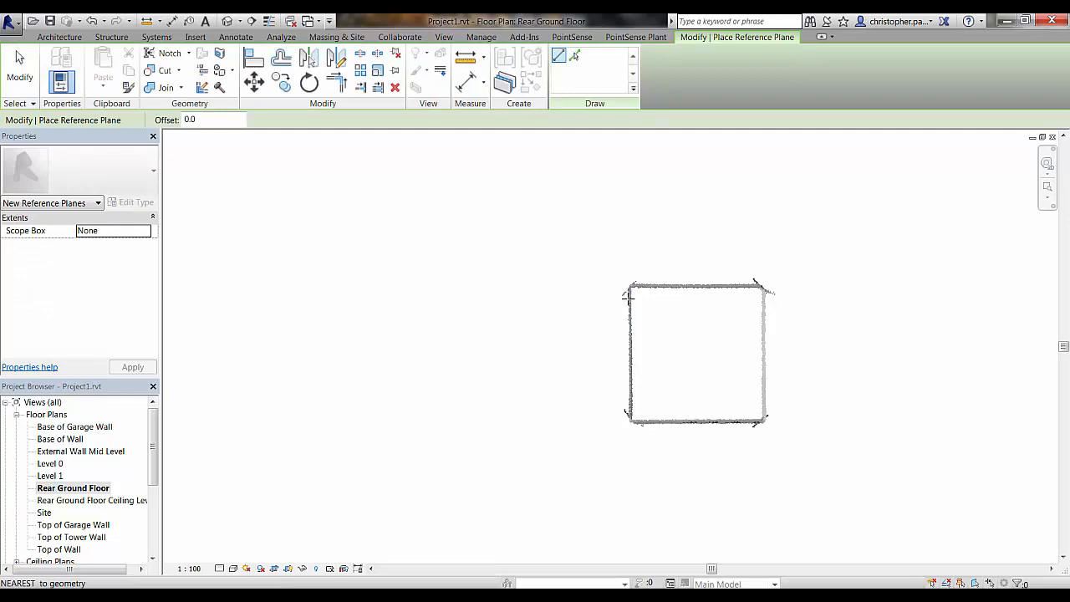
scroll(628, 294, up, 3)
click(631, 269)
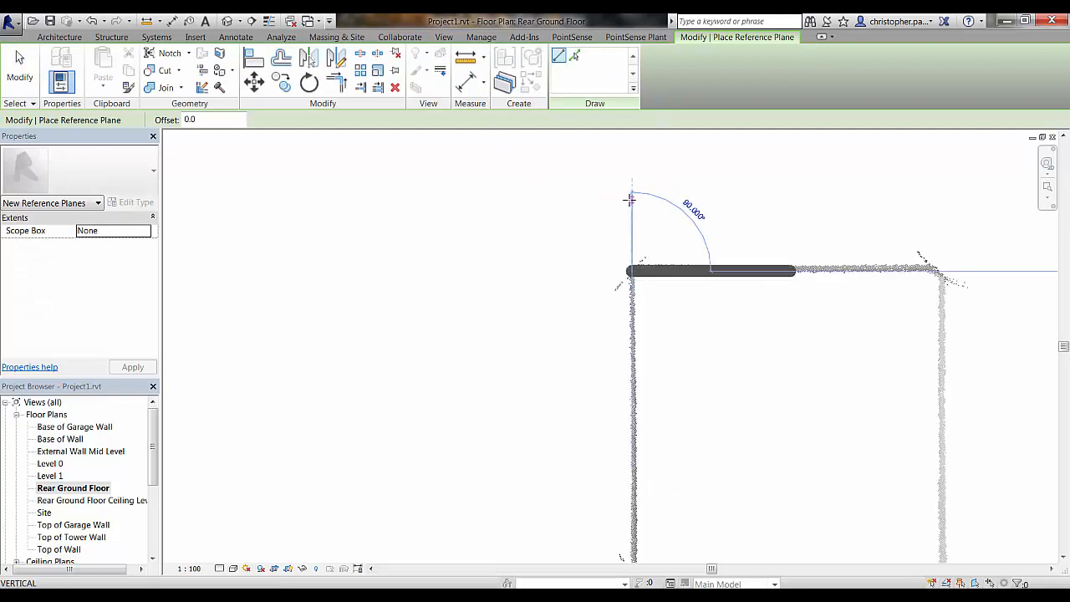
click(632, 202)
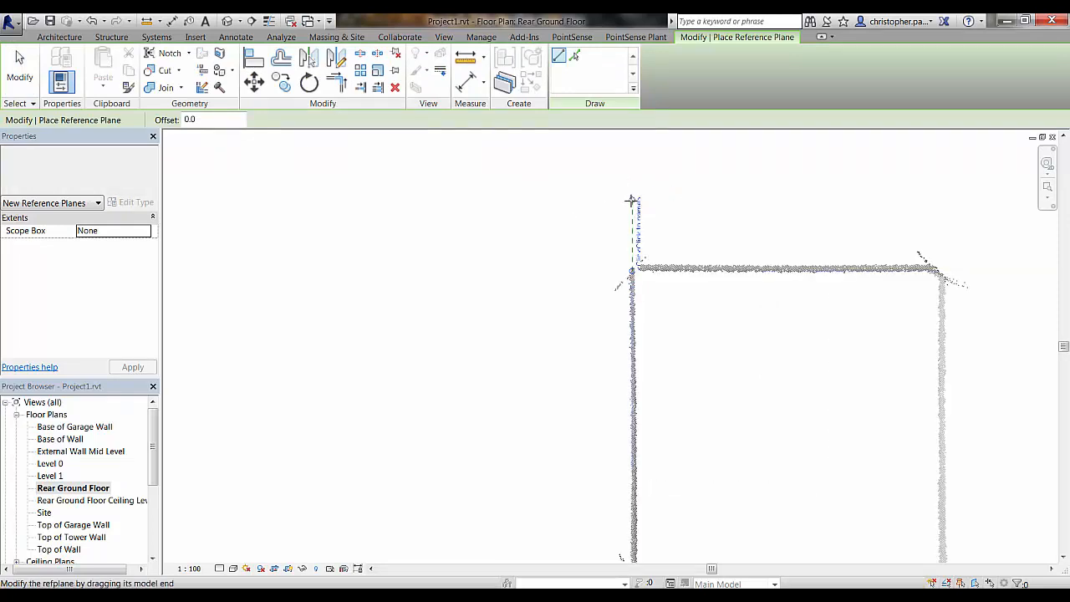
click(942, 271)
click(944, 195)
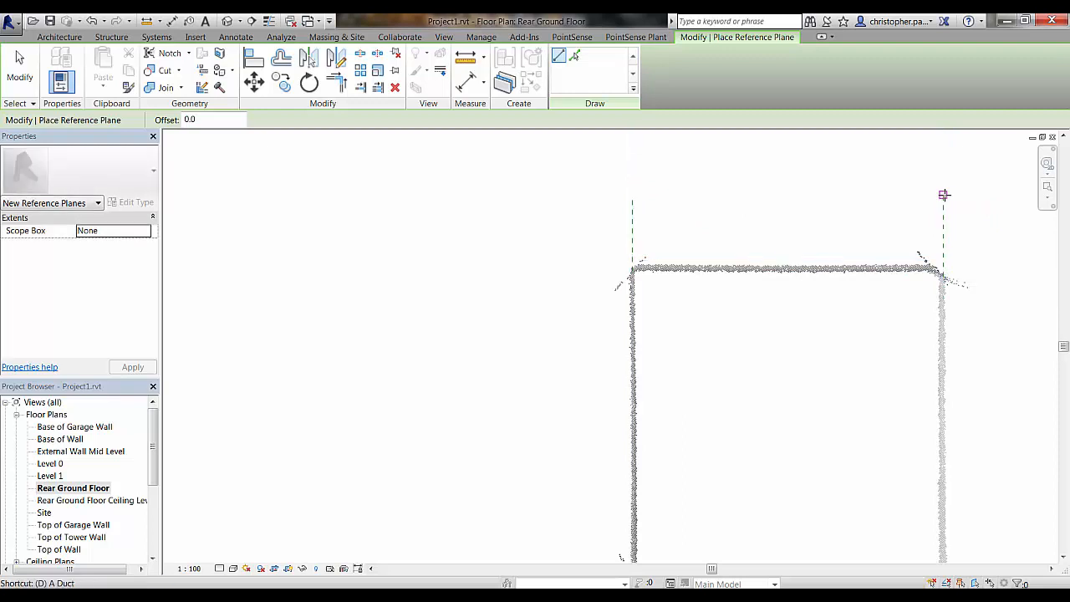
Step: Dimension the column's width with an aligned dimension between the two reference planes, placed above the column
key(d)
key(i)
click(634, 225)
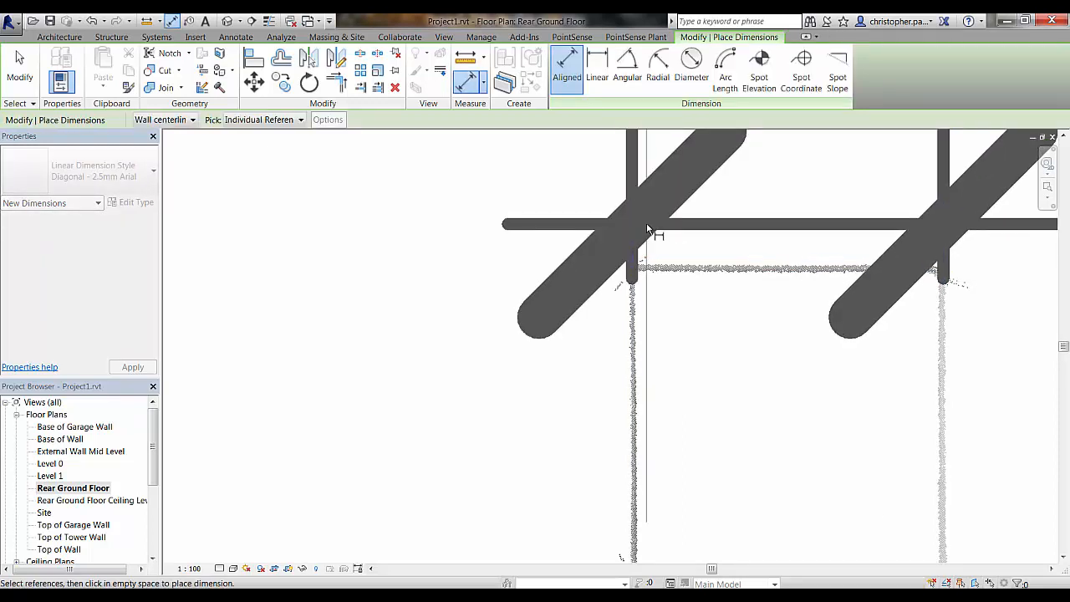
scroll(710, 255, down, 2)
middle_drag(730, 333, 663, 475)
scroll(701, 294, down, 1)
click(714, 249)
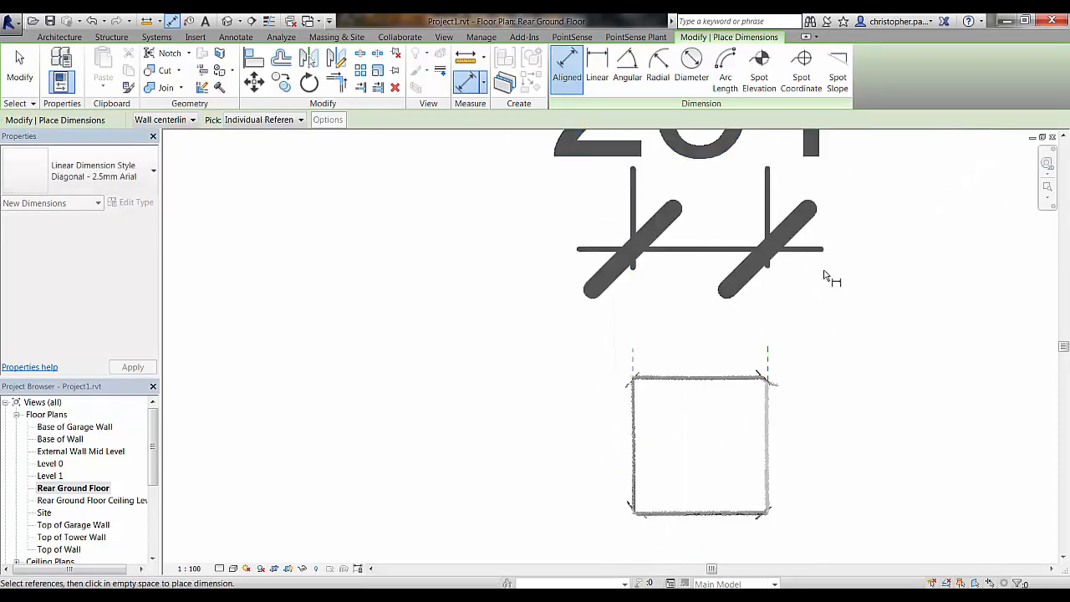
scroll(846, 401, down, 2)
middle_drag(846, 401, 790, 338)
key(Escape)
key(Escape)
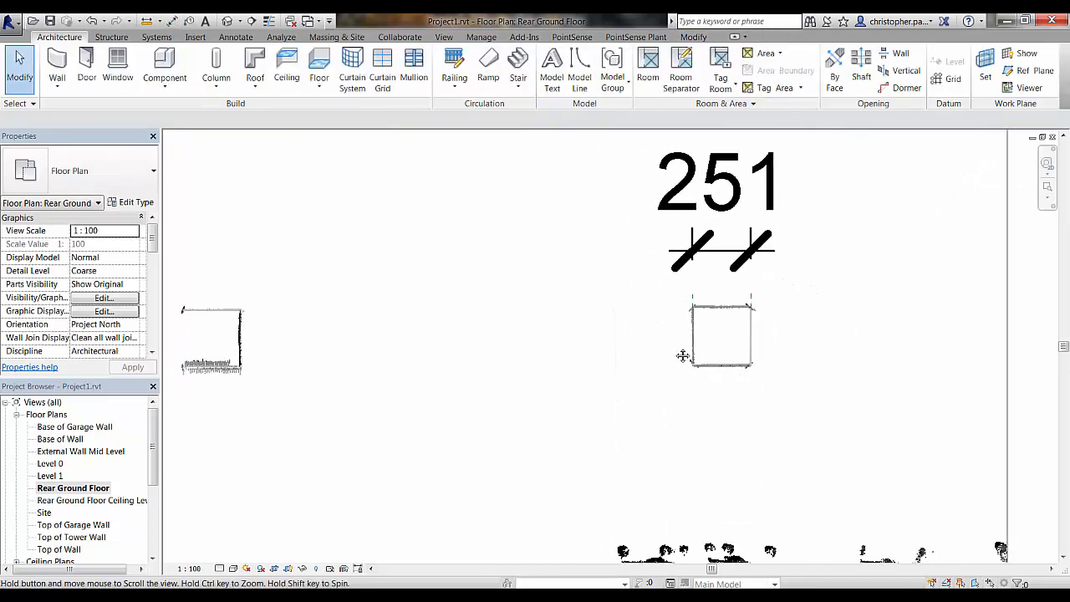
Step: Open the default 3D view and orient it to the Rear Ground Floor floor plan
scroll(679, 355, down, 3)
middle_drag(679, 369, 783, 353)
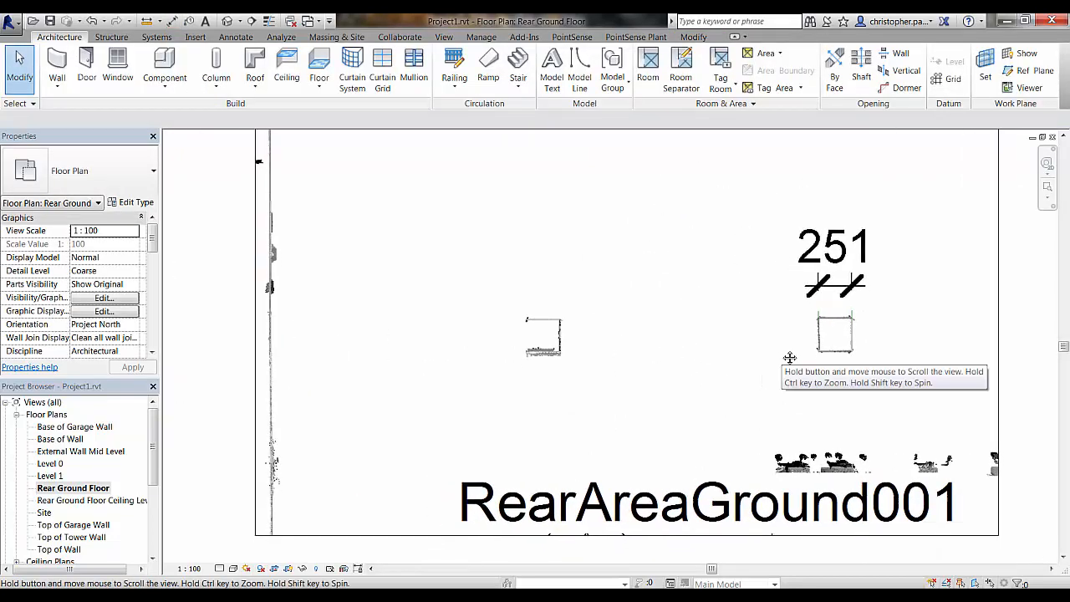
scroll(721, 368, down, 2)
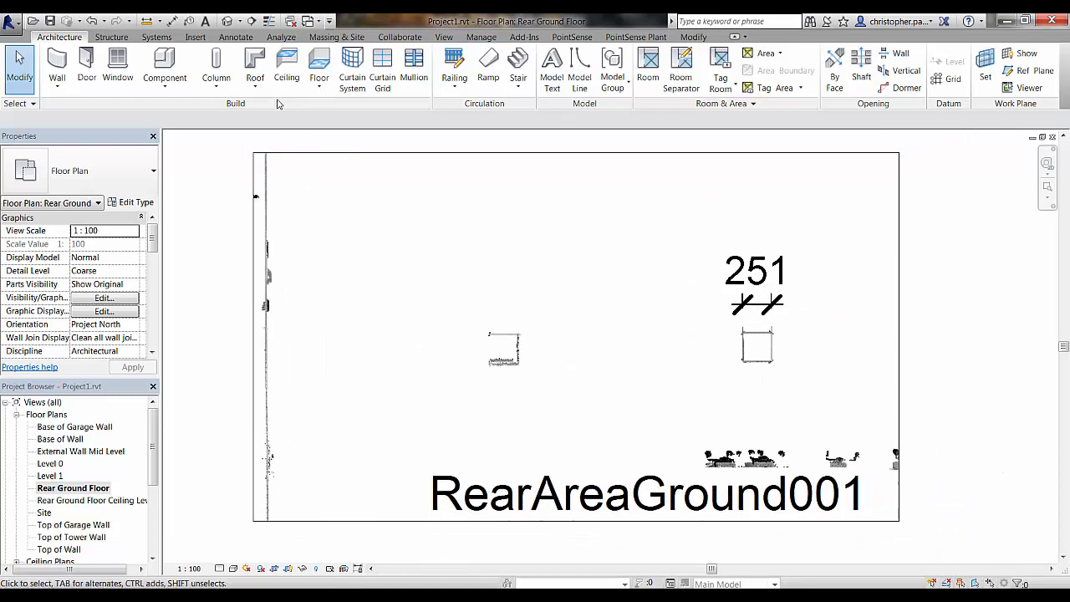
click(227, 21)
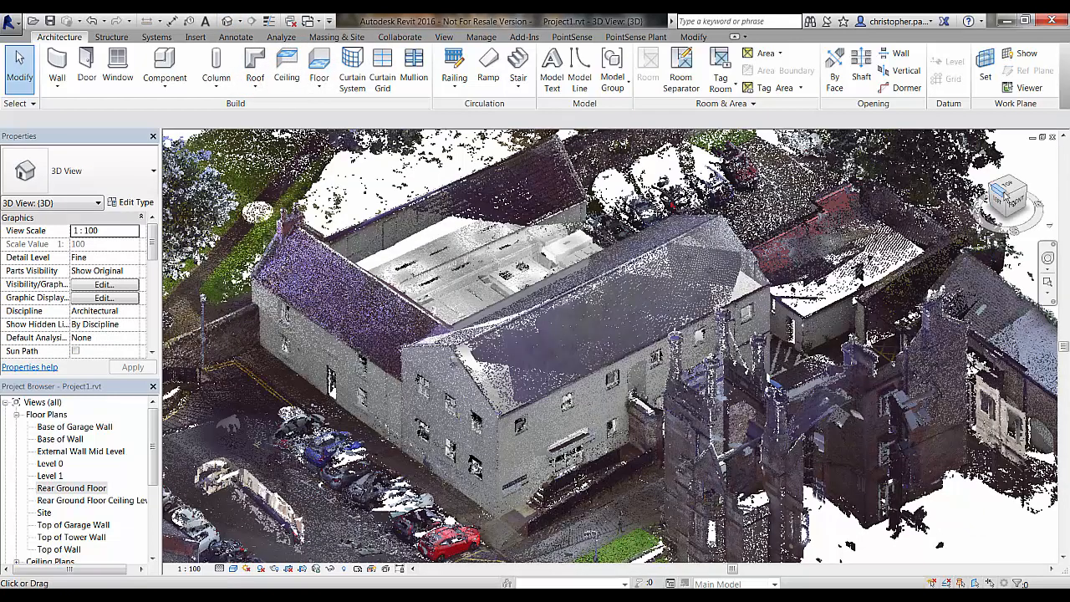
right_click(1005, 191)
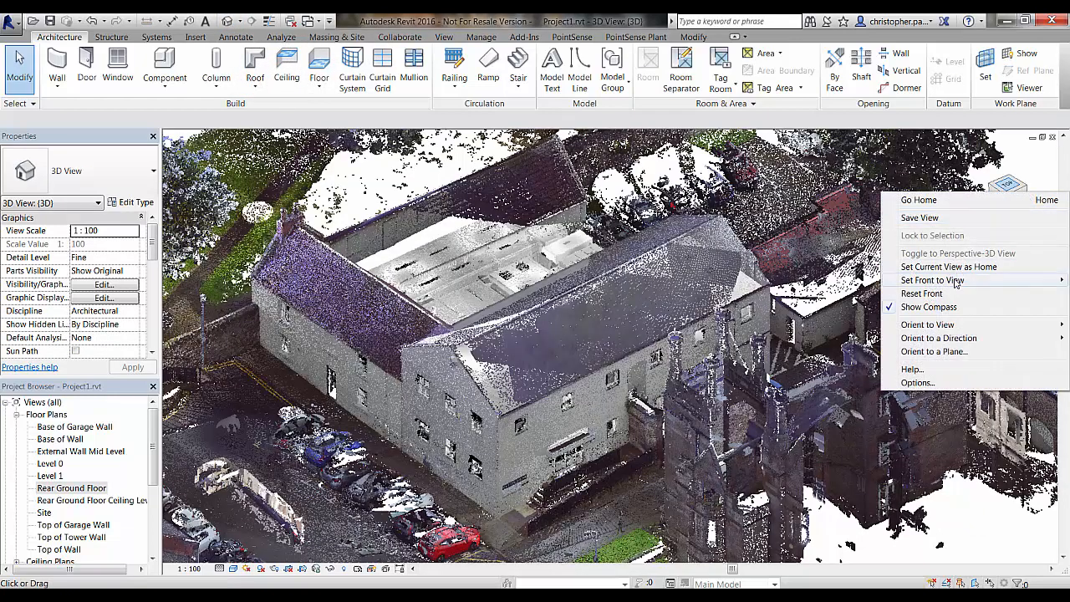
mouse_move(948, 325)
mouse_move(844, 324)
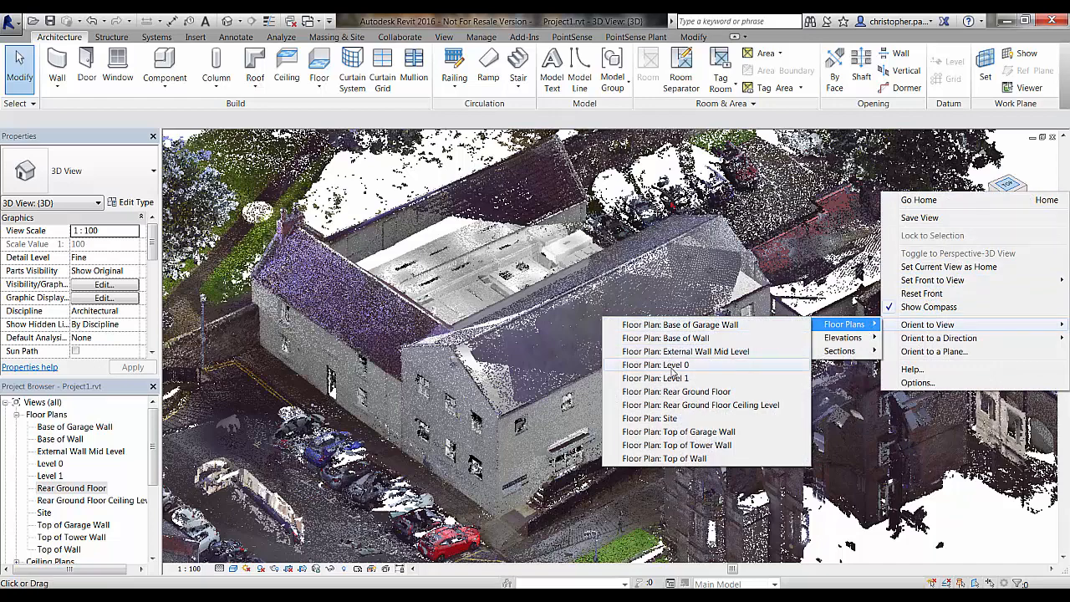
click(678, 392)
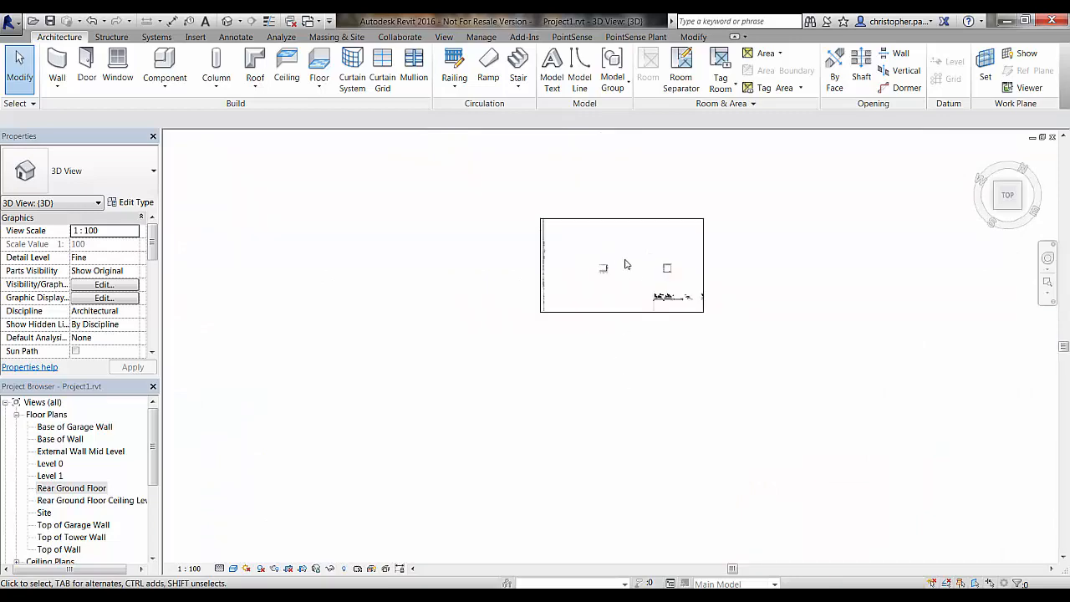
Step: Extend the 3D view's section box downward past the floor and upward past the ceiling around the scanned columns
click(636, 344)
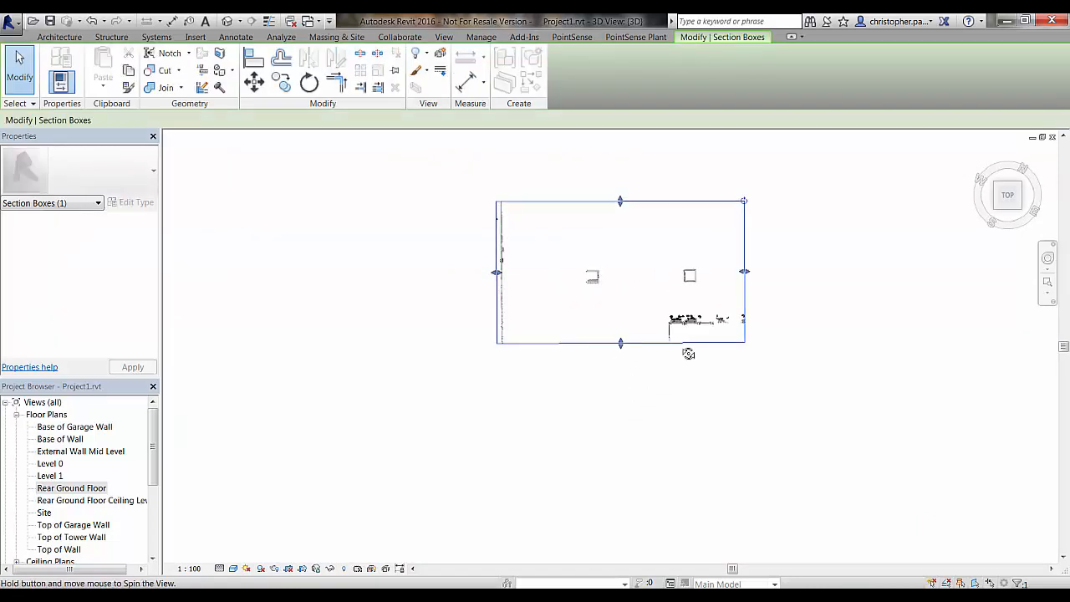
shift+middle_drag(688, 354, 712, 174)
scroll(709, 315, up, 4)
middle_drag(645, 275, 643, 321)
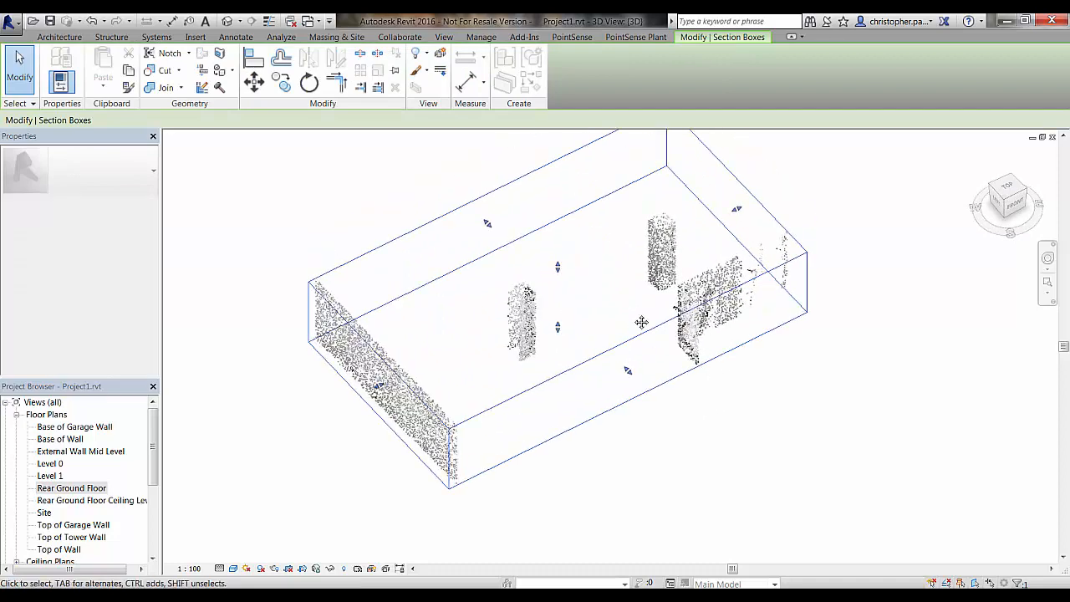
drag(558, 327, 565, 399)
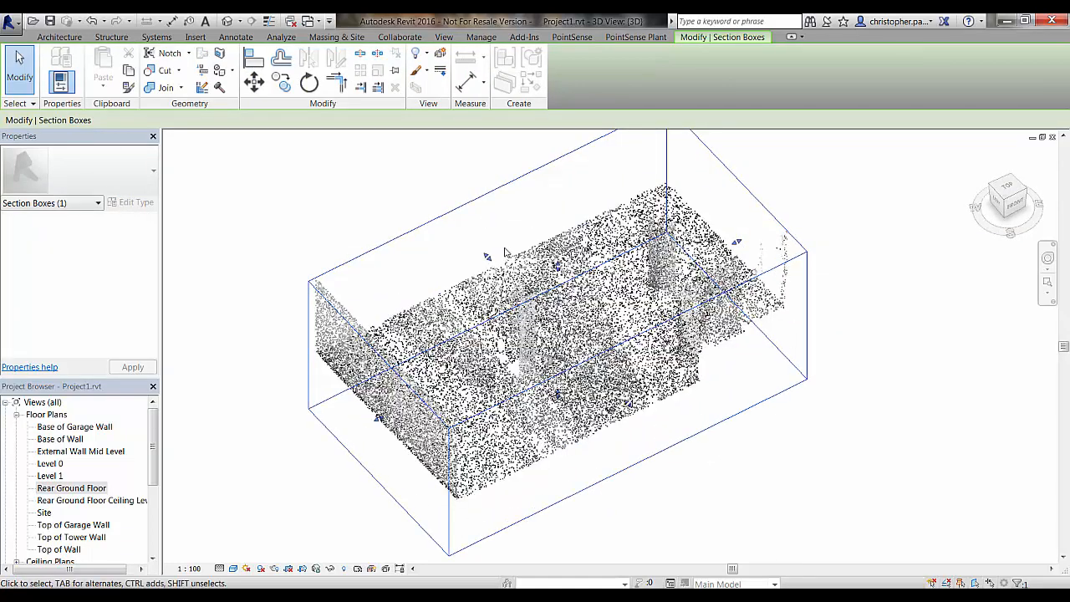
drag(558, 266, 558, 191)
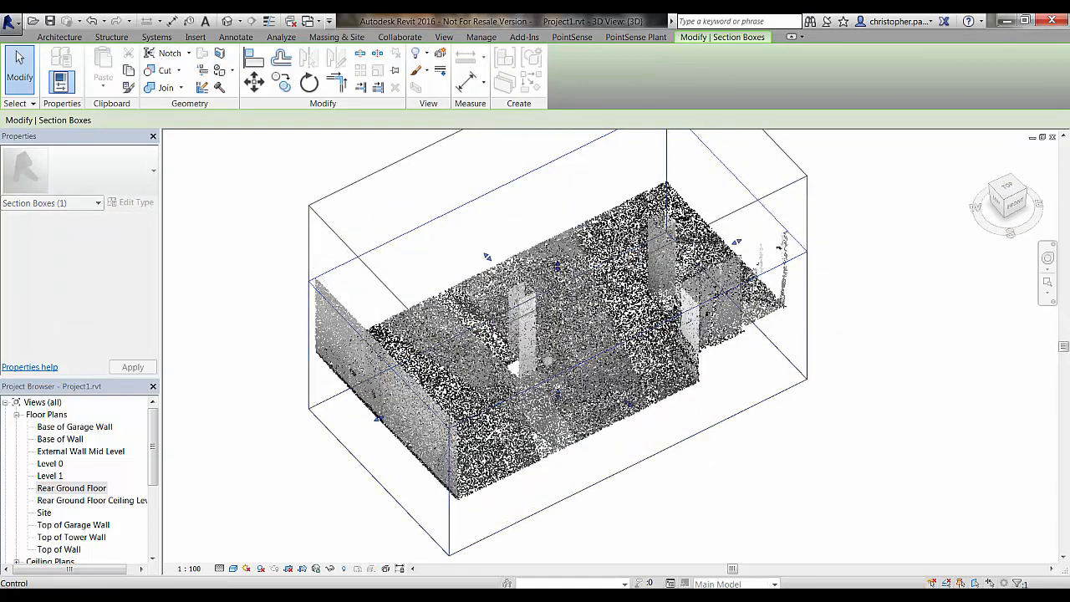
shift+middle_drag(807, 314, 763, 276)
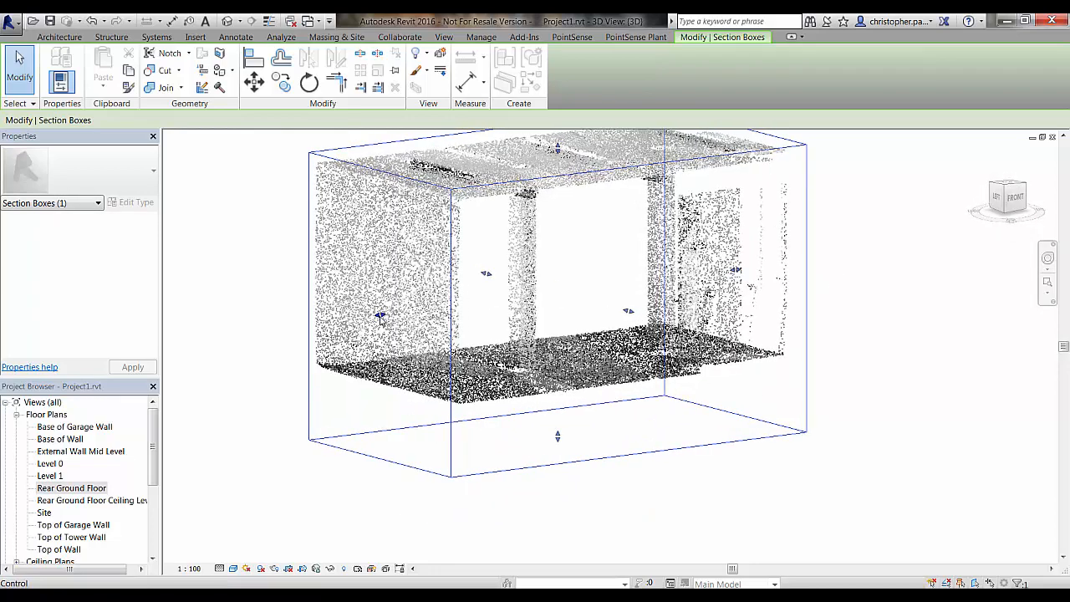
Step: Pull the section box's side face by the wall inward past the nearer column to isolate the fully scanned column
drag(381, 315, 580, 311)
shift+middle_drag(622, 368, 889, 359)
shift+middle_drag(585, 361, 872, 363)
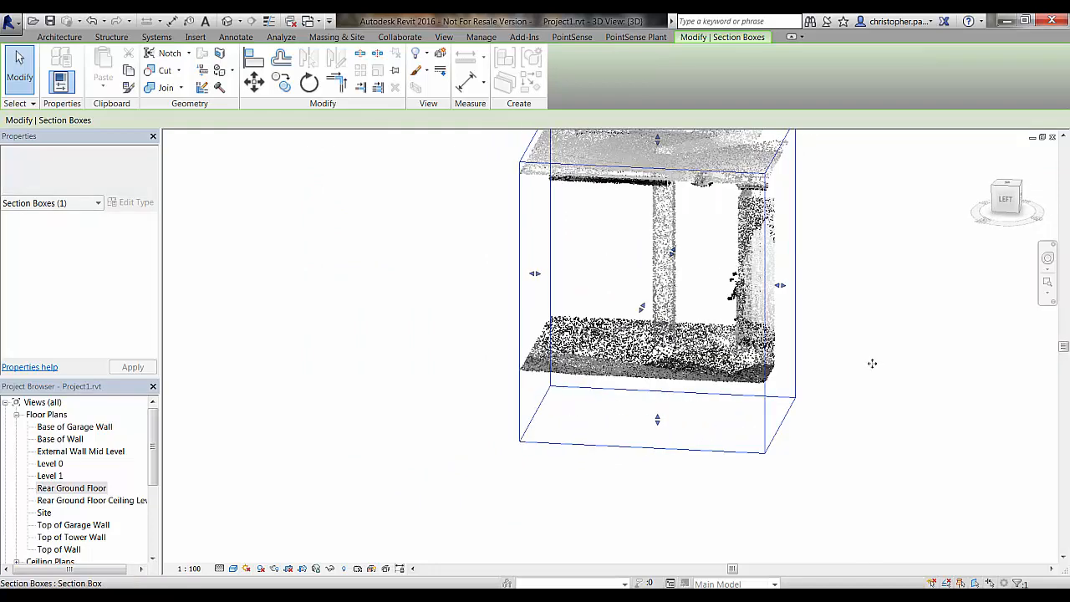
click(870, 361)
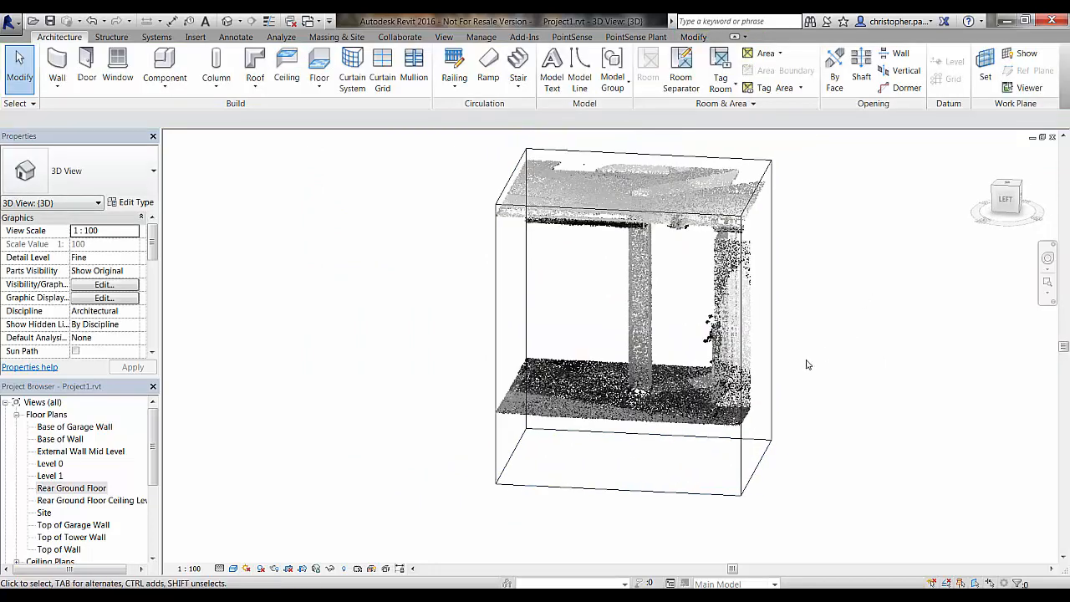
Step: Start an architectural column and duplicate the Columns_Rectangular 450x600mm type as 250x250mm
click(216, 82)
click(230, 131)
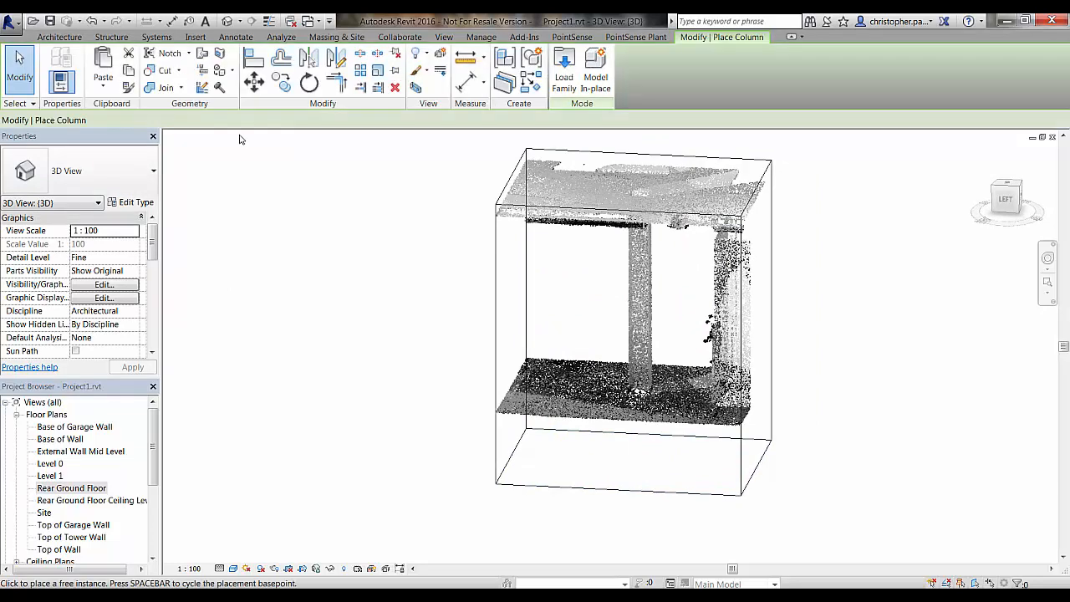
click(130, 202)
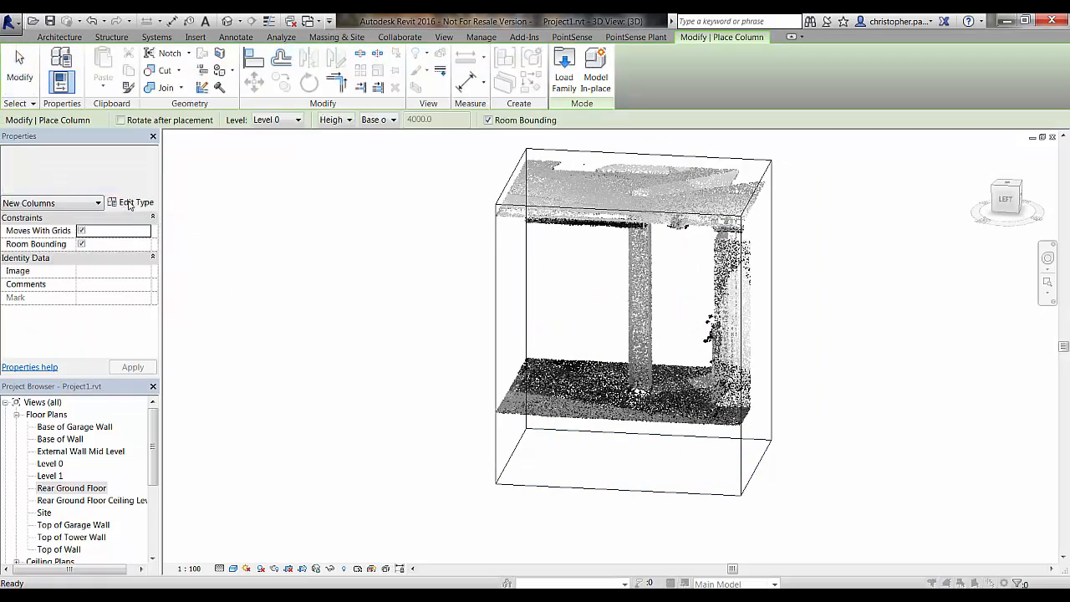
click(958, 191)
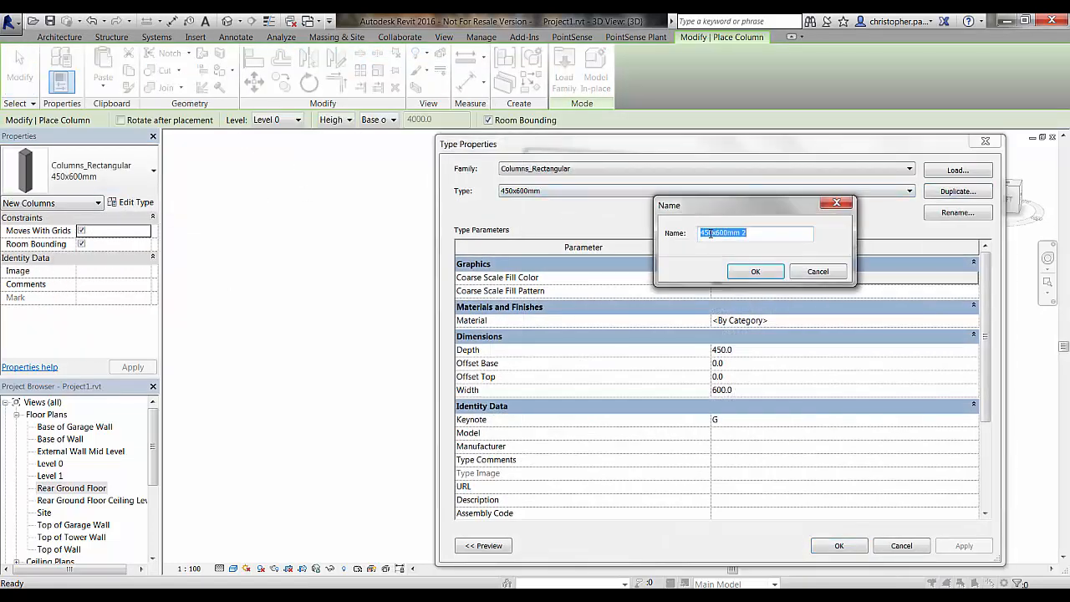
click(706, 234)
click(754, 272)
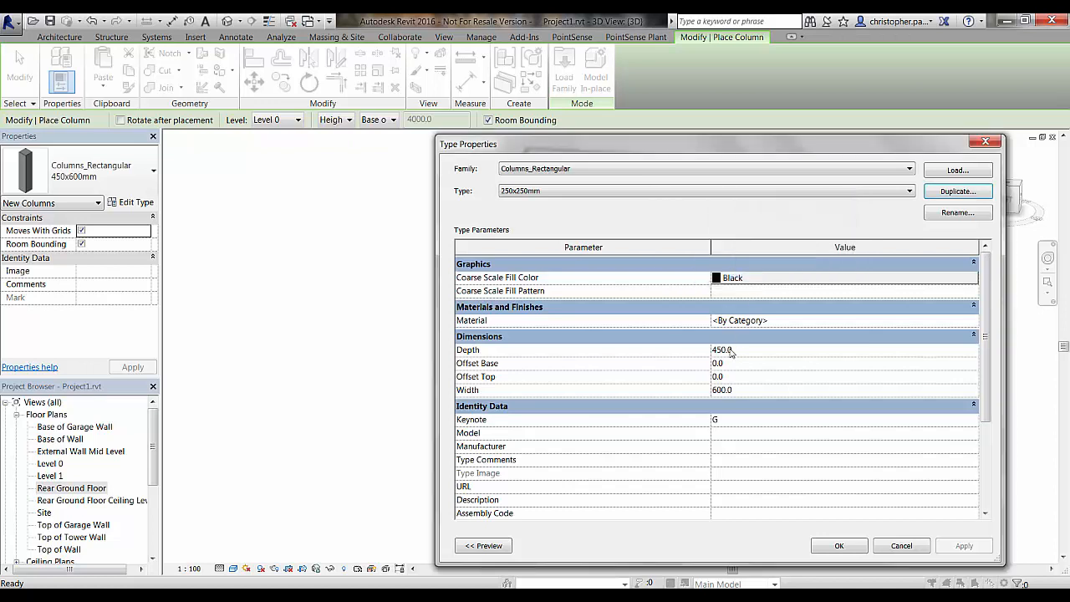
Step: Set the new column type's depth and width to 250 mm and leave the column command without placing one
text(2)
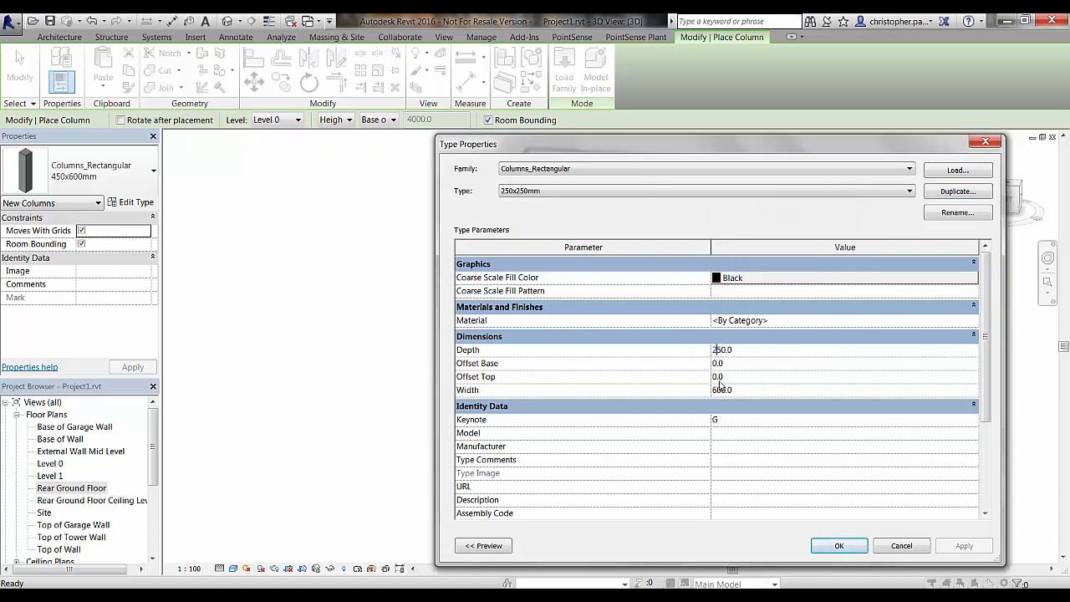
click(721, 390)
drag(720, 390, 693, 387)
text(25)
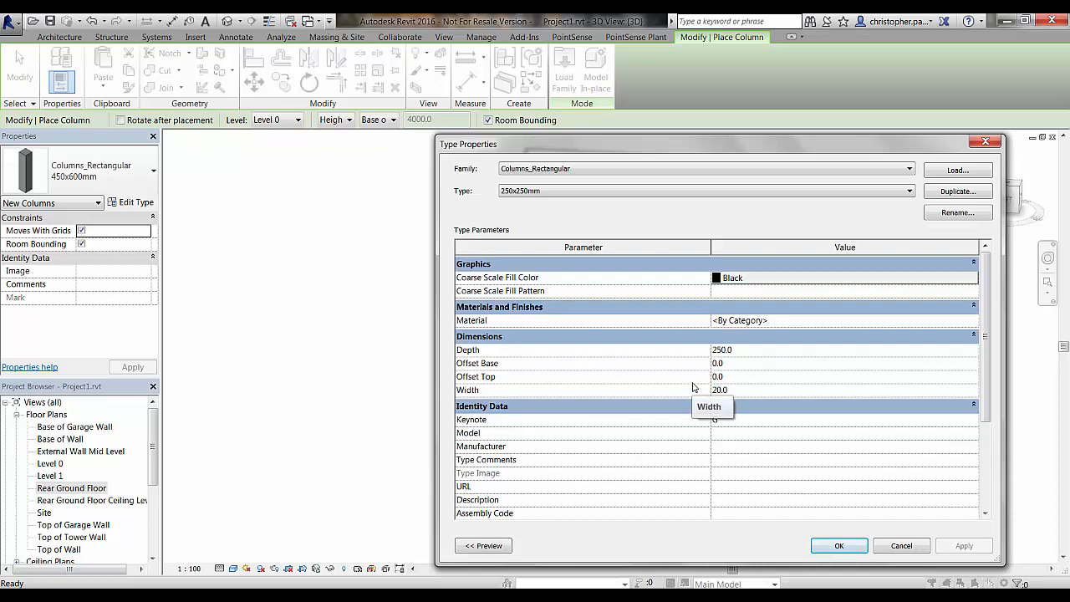
click(837, 544)
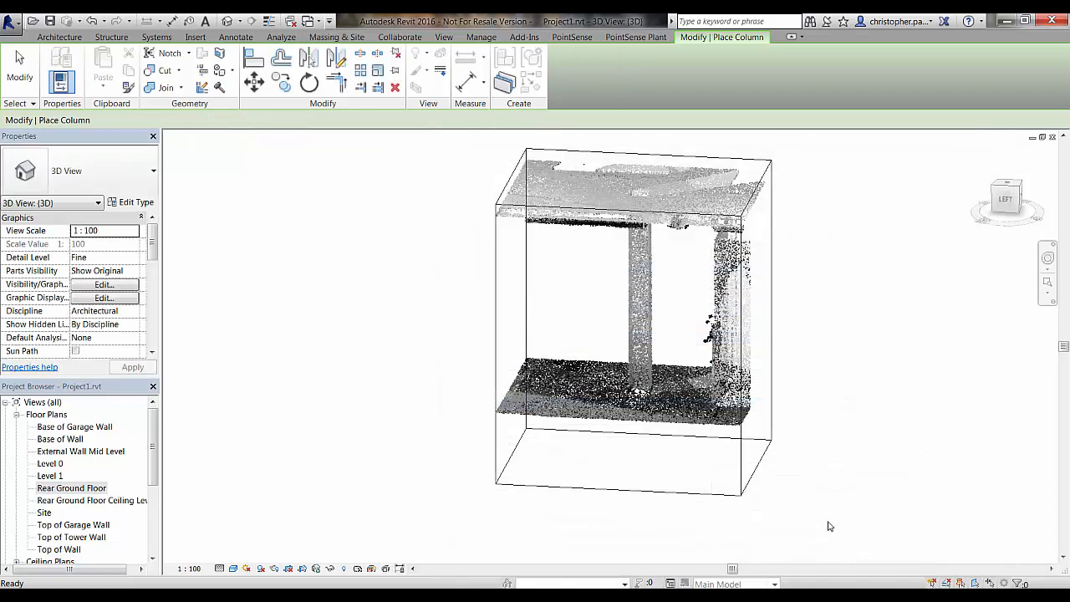
key(Escape)
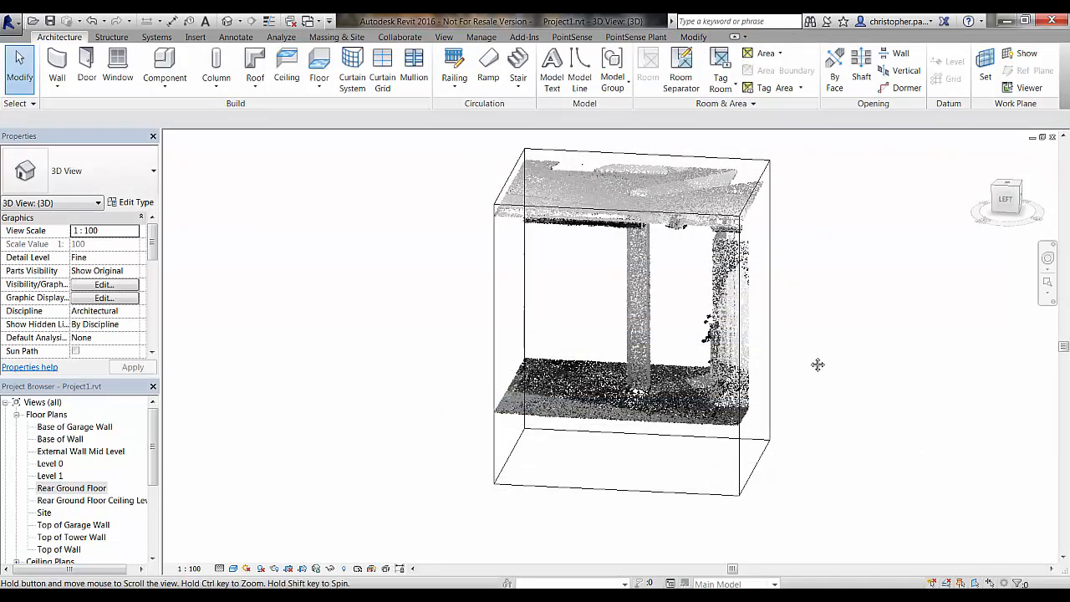
Step: Switch to VirtuSurv and start a two-level based family using the Columns_Rectangular 250x250mm type
key(alt+Tab)
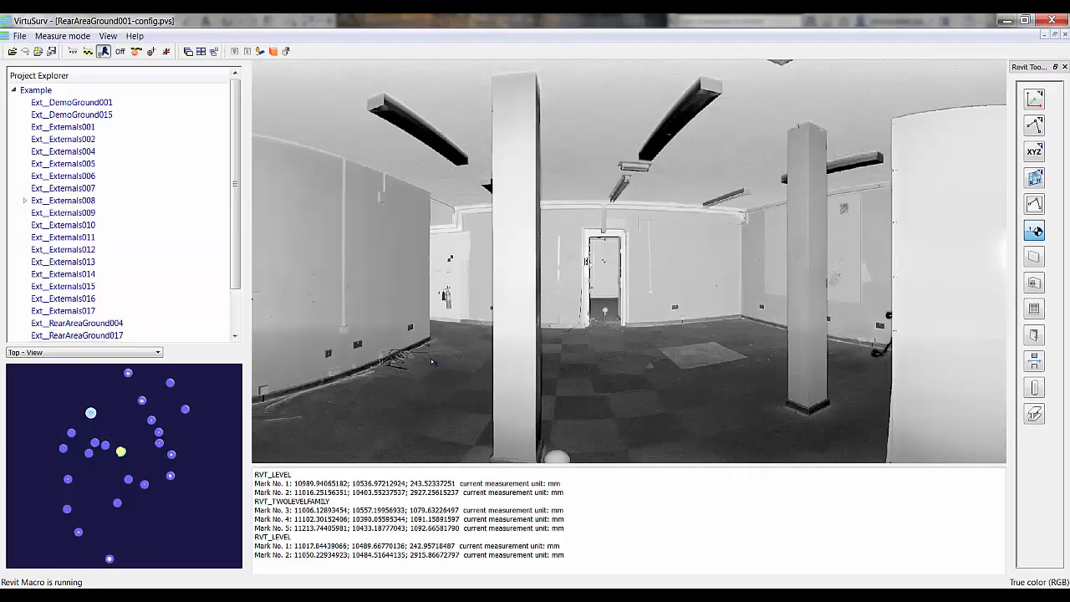
click(1035, 388)
drag(620, 98, 400, 90)
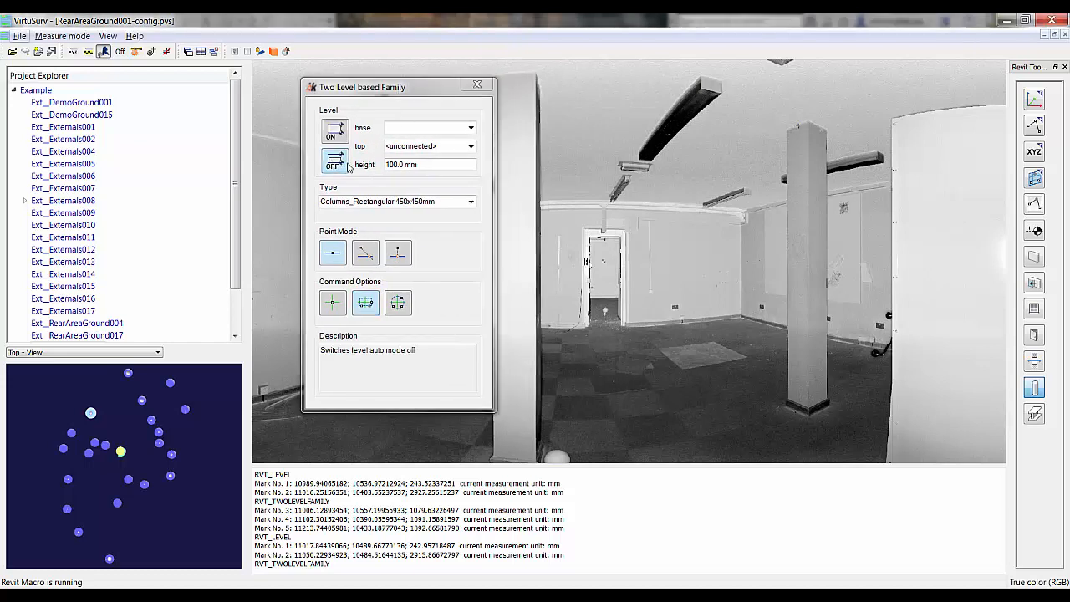
click(471, 204)
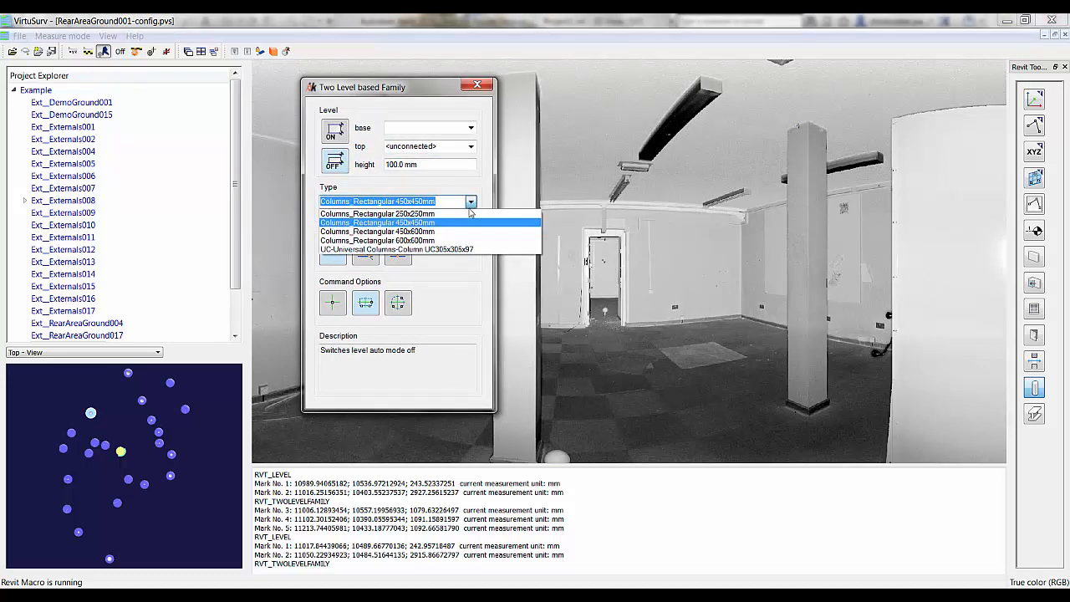
click(466, 214)
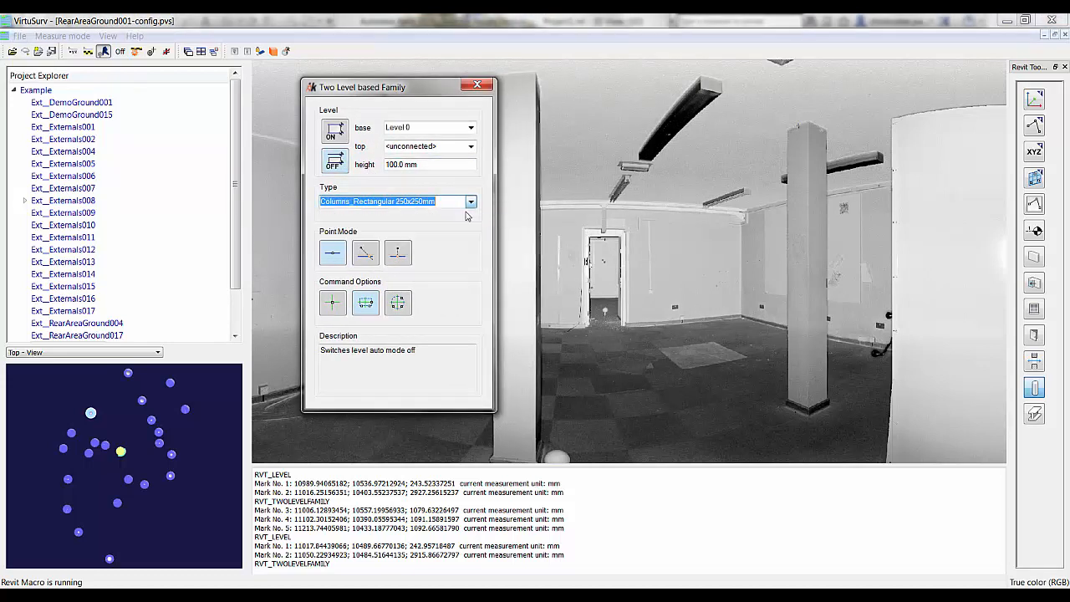
Step: Set the column's top level to Rear Ground Floor Ceiling Level and its base level to Rear Ground Floor
click(473, 147)
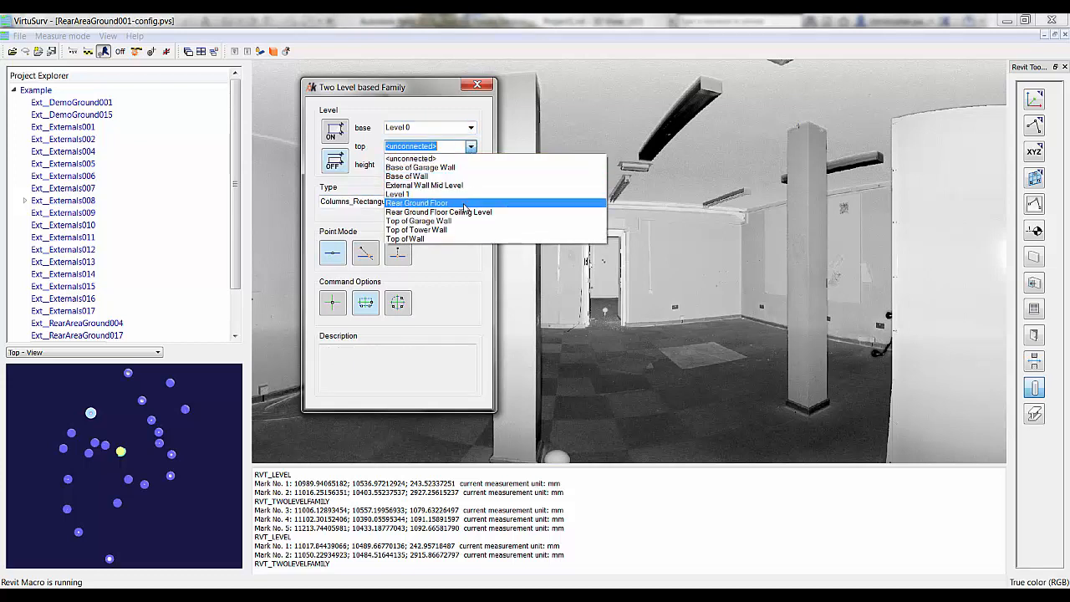
click(462, 213)
click(473, 127)
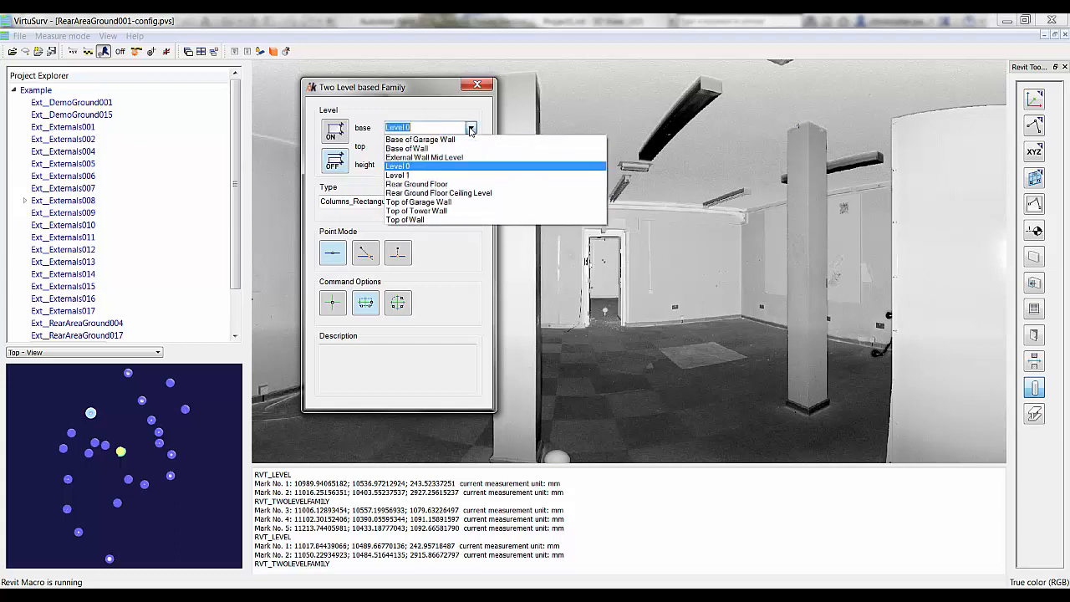
click(468, 188)
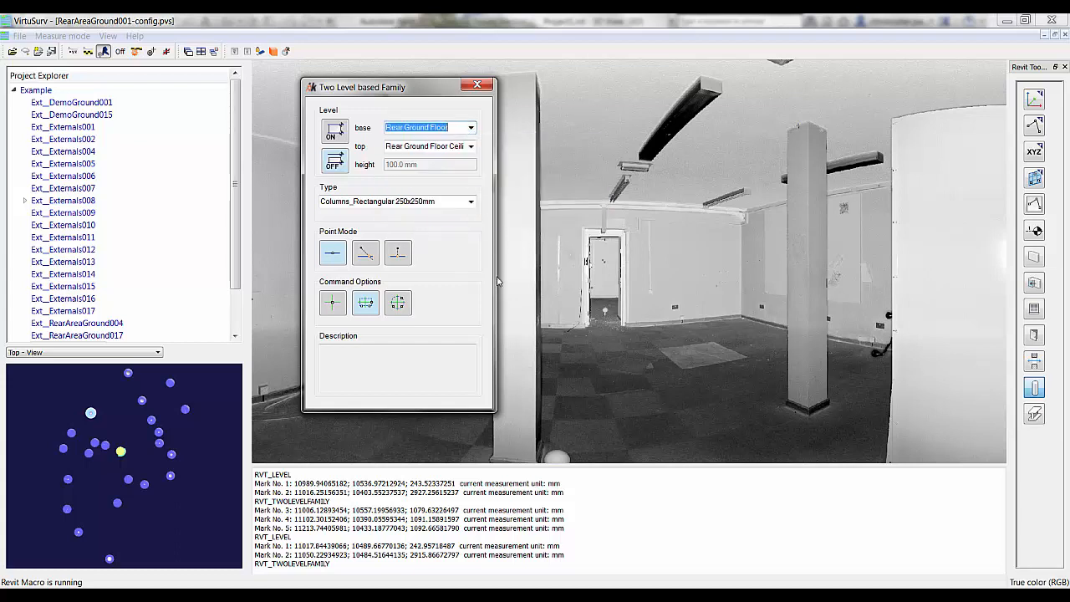
Step: Place the column by picking three rectangle points on the right-hand scanned column, and check it against the point cloud in Revit's 3D view
click(371, 311)
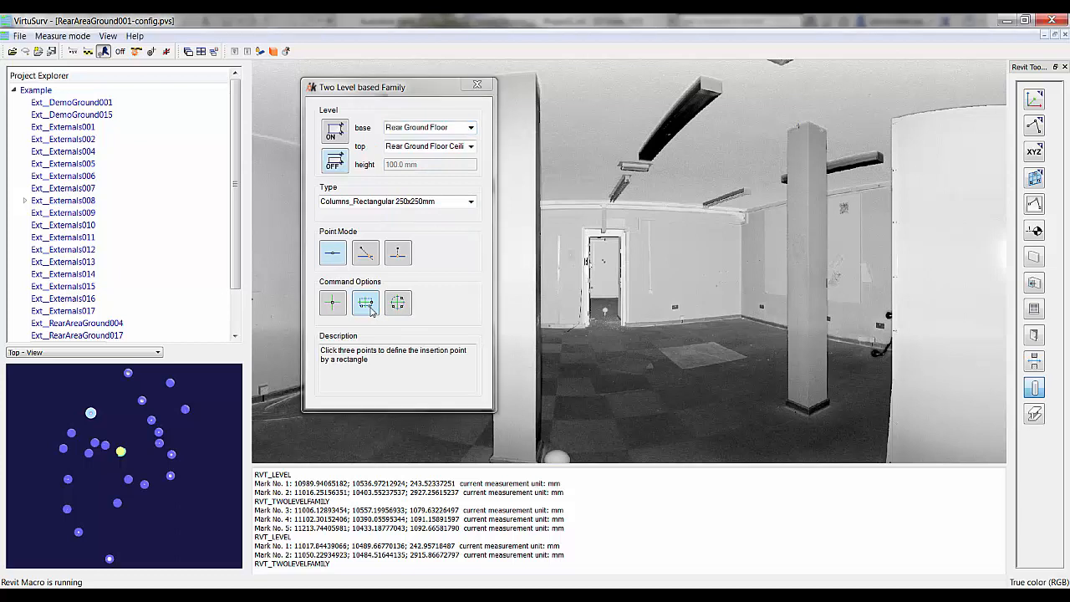
click(790, 347)
click(804, 347)
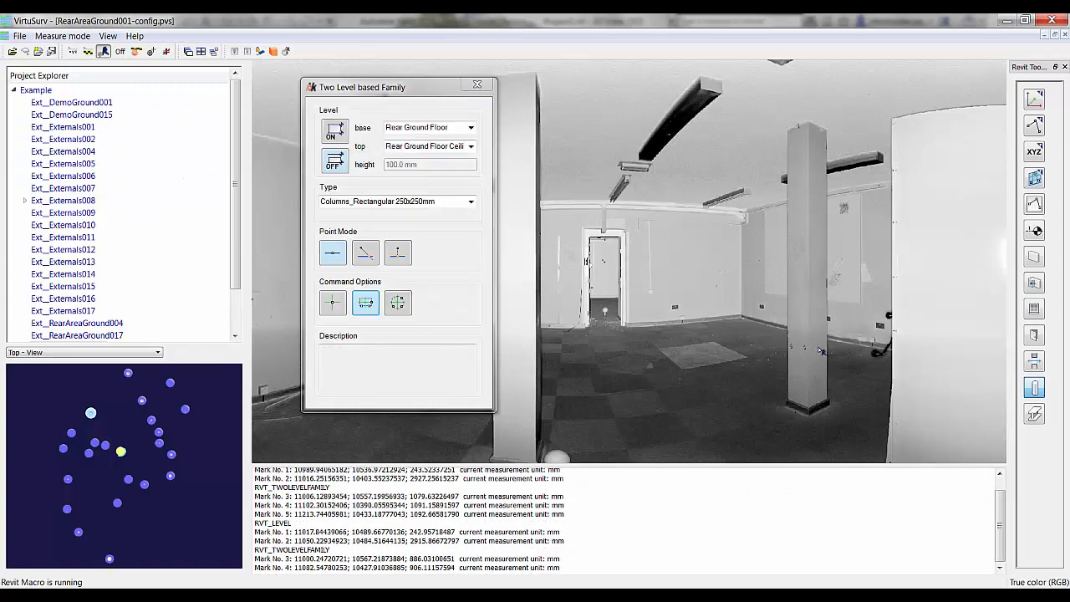
click(821, 351)
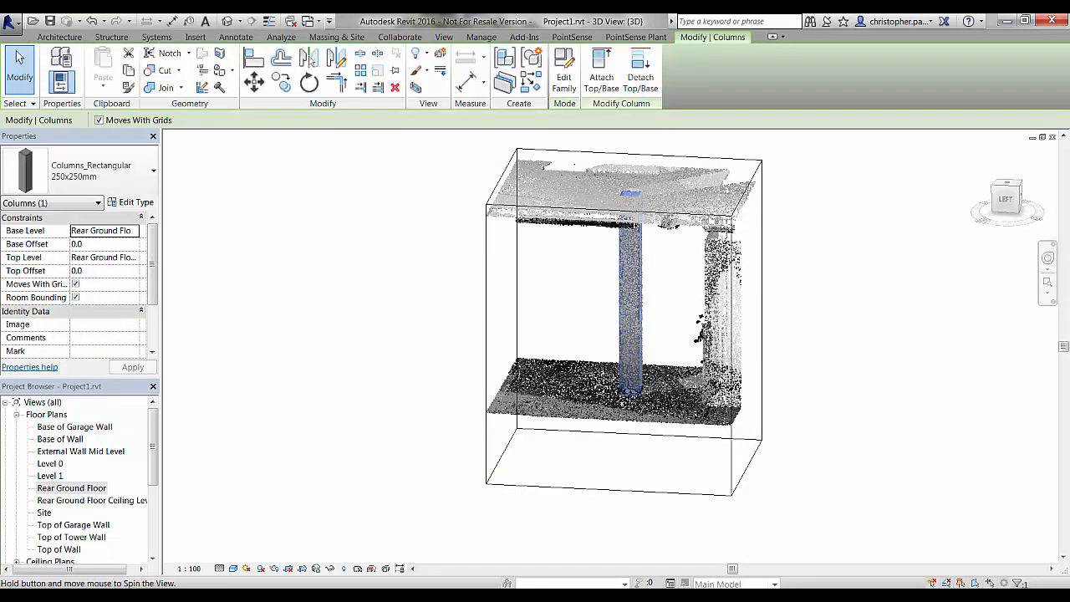
shift+middle_drag(624, 366, 864, 375)
click(839, 354)
scroll(669, 353, up, 2)
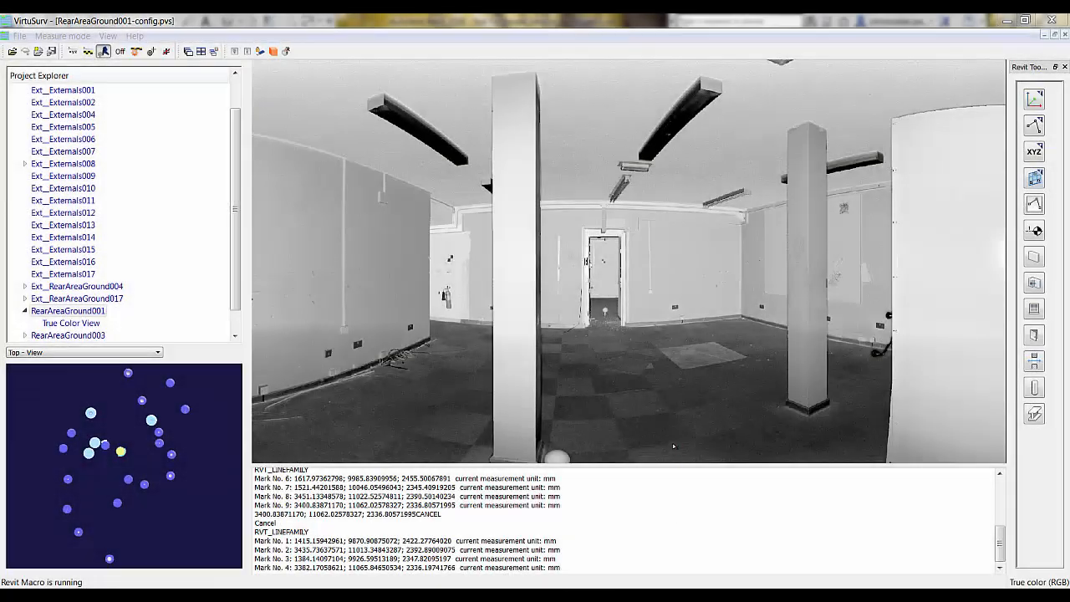
Step: Open the RearAreaGround003 scan in VirtuSurv, look over the room up to its ceiling, and switch back to Revit
double_click(75, 336)
scroll(773, 361, down, 3)
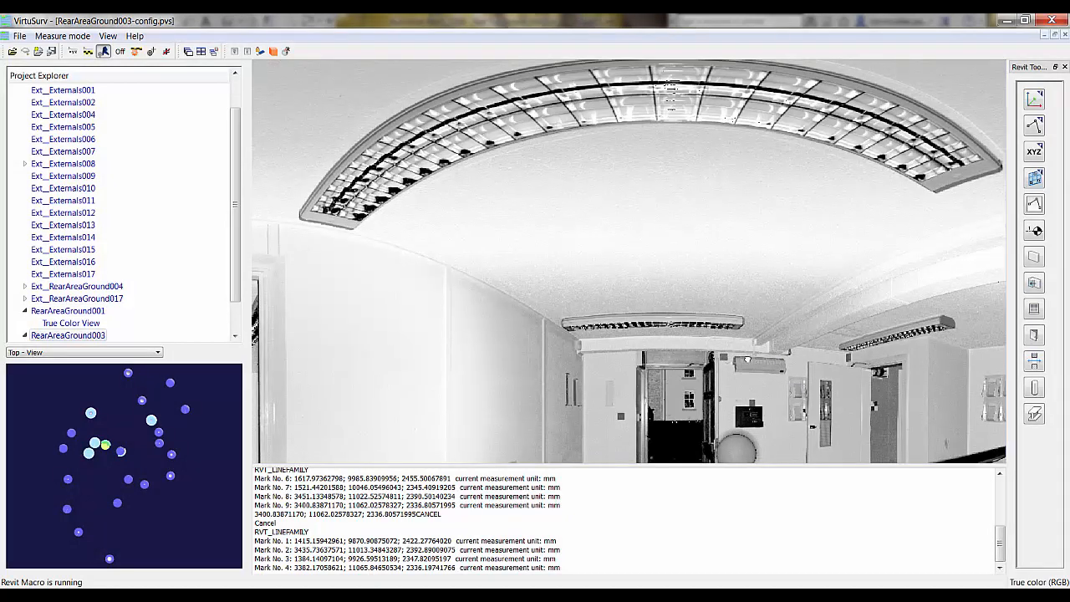
drag(773, 435, 696, 413)
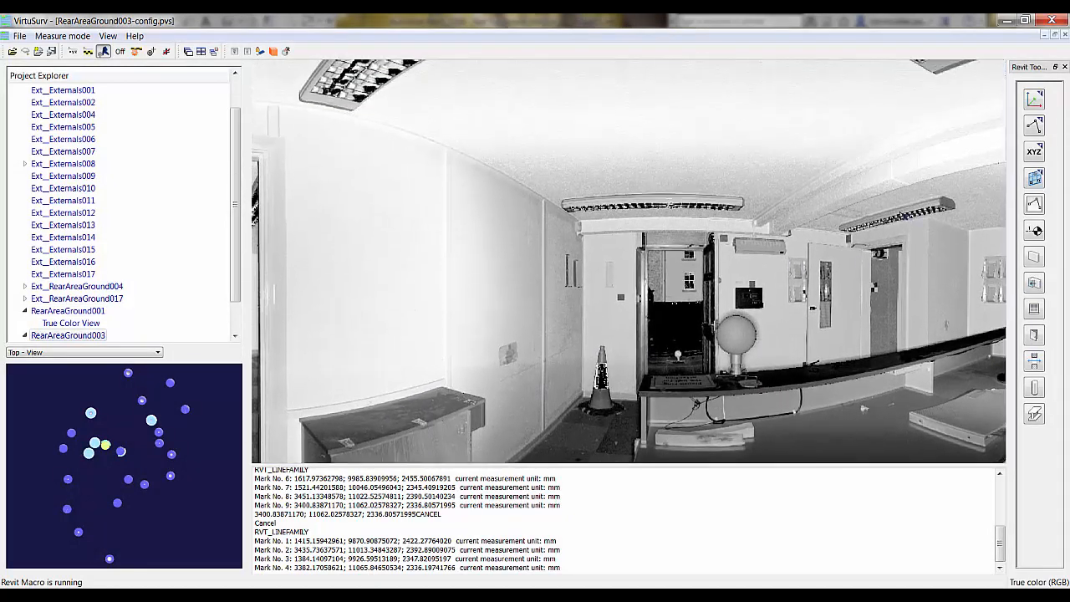
key(alt+Tab)
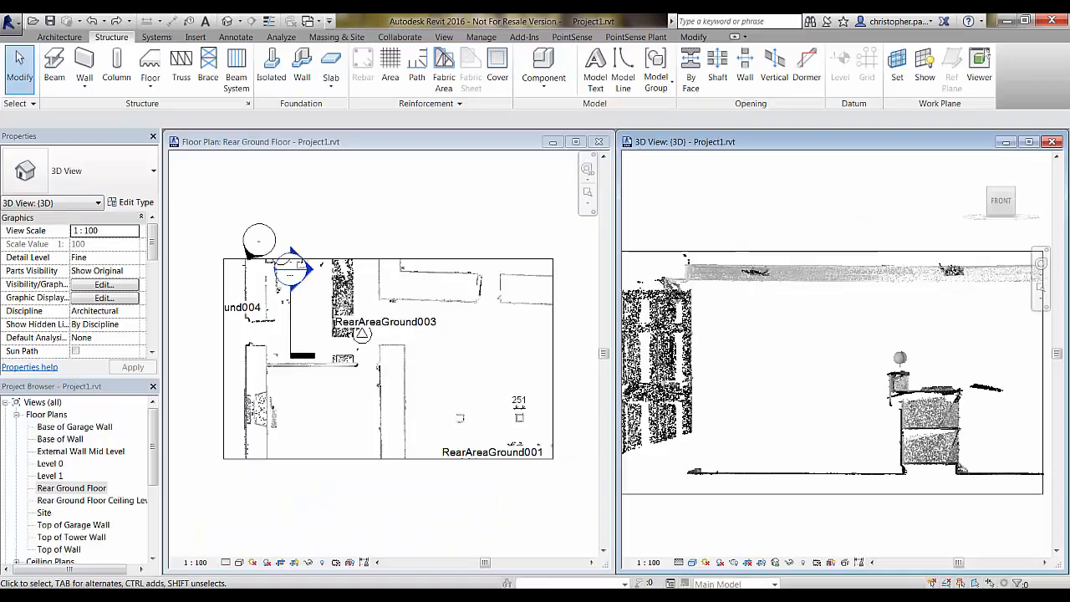
Step: Turn Revit's 3D view to examine the scanned ceiling beam from the back right side
click(372, 345)
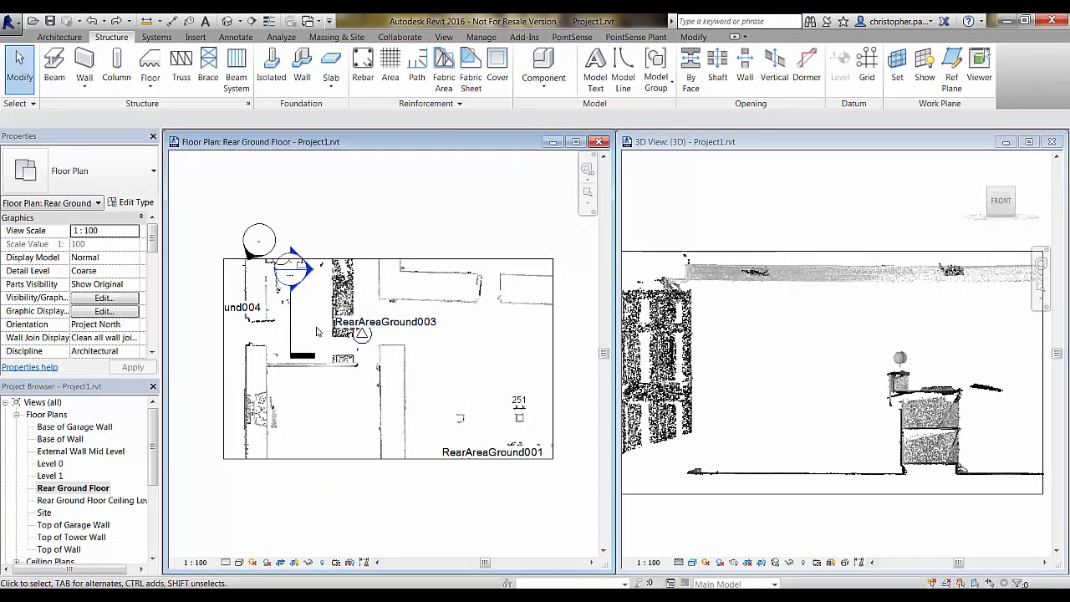
scroll(316, 331, up, 1)
click(860, 329)
middle_drag(900, 330, 642, 332)
scroll(903, 319, down, 1)
scroll(847, 330, up, 1)
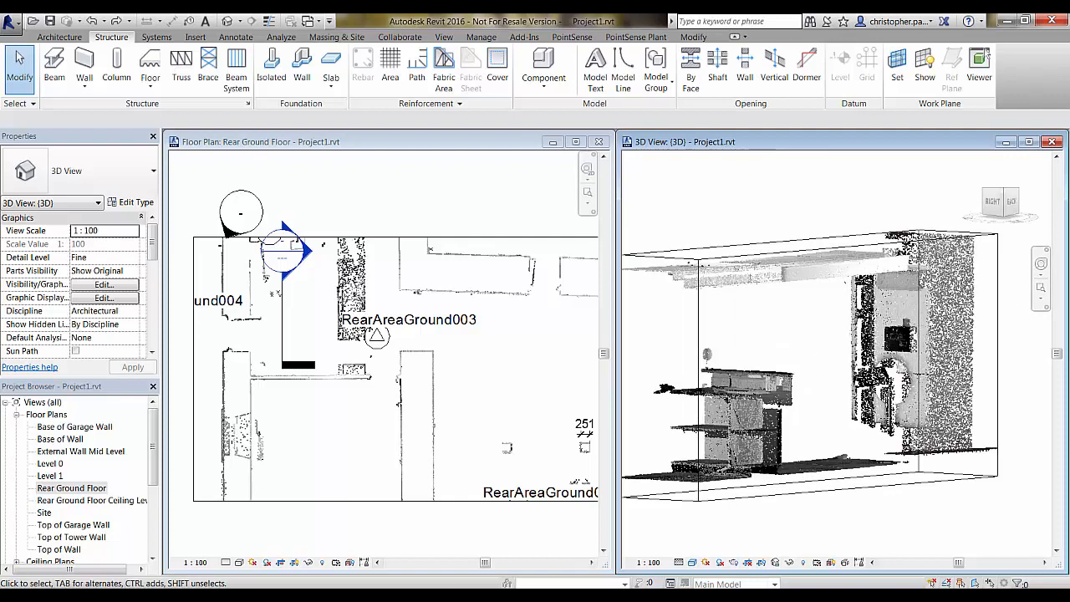
Step: Switch to VirtuSurv and set up a line-based structural family of type Concrete - Rectangular Beam 155 x 155mm, inserted in 3D by four points
key(alt+Tab)
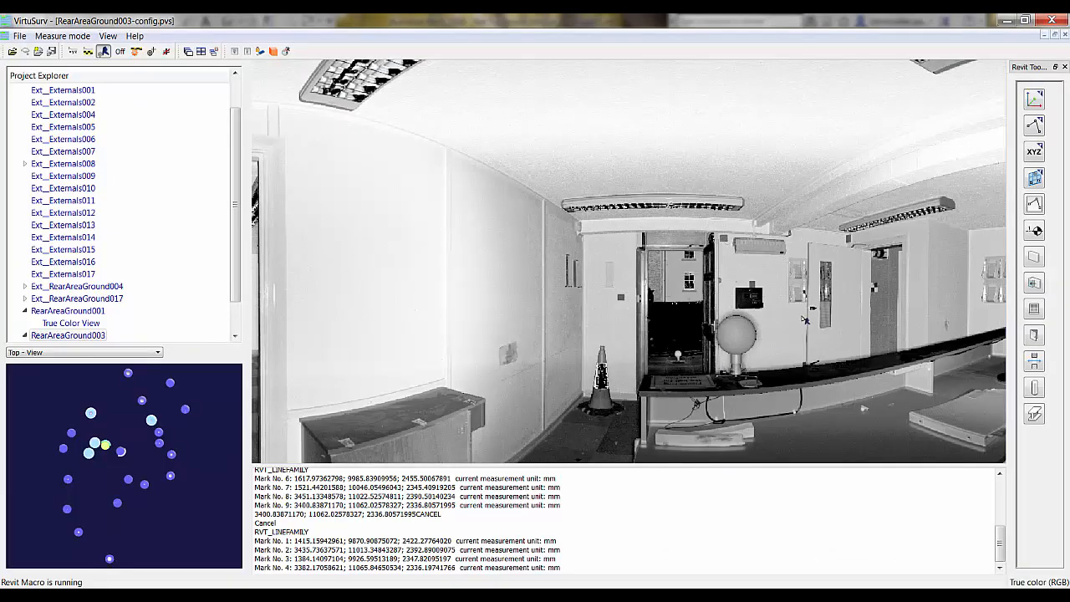
scroll(805, 320, up, 4)
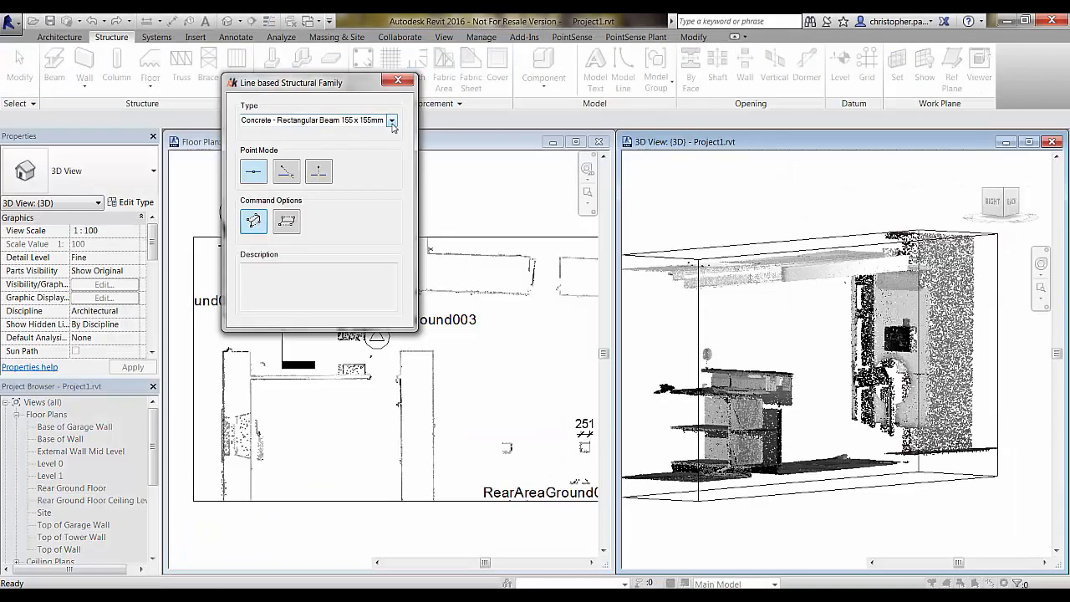
click(391, 121)
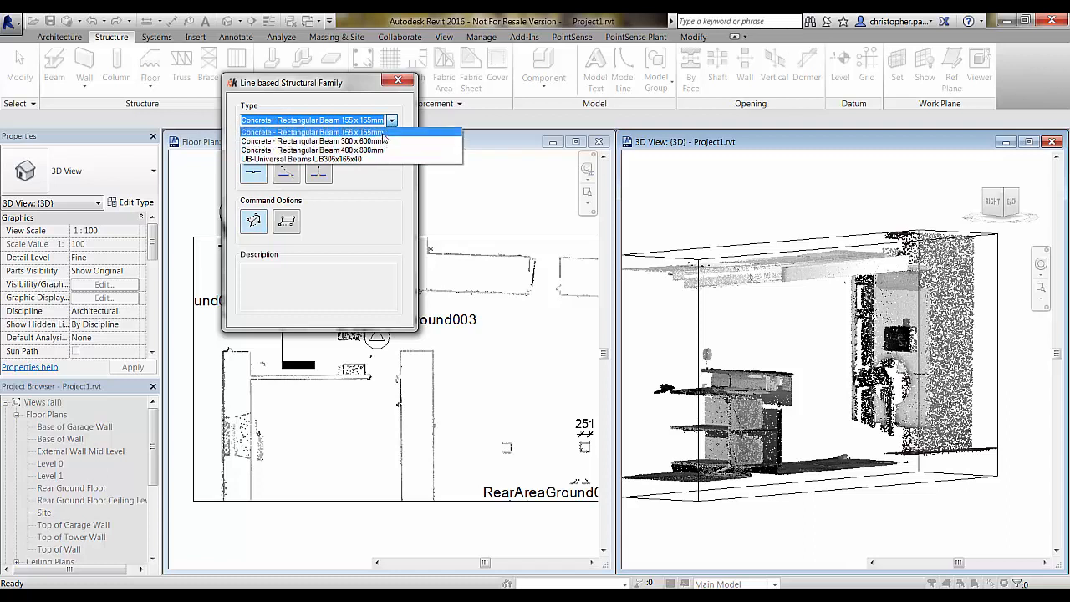
click(383, 133)
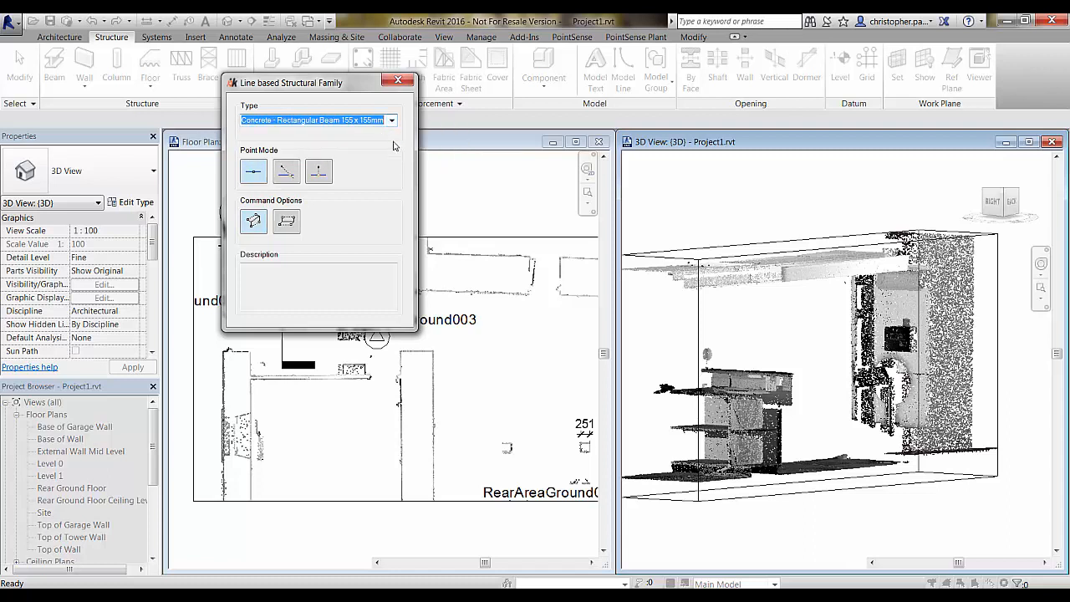
click(255, 222)
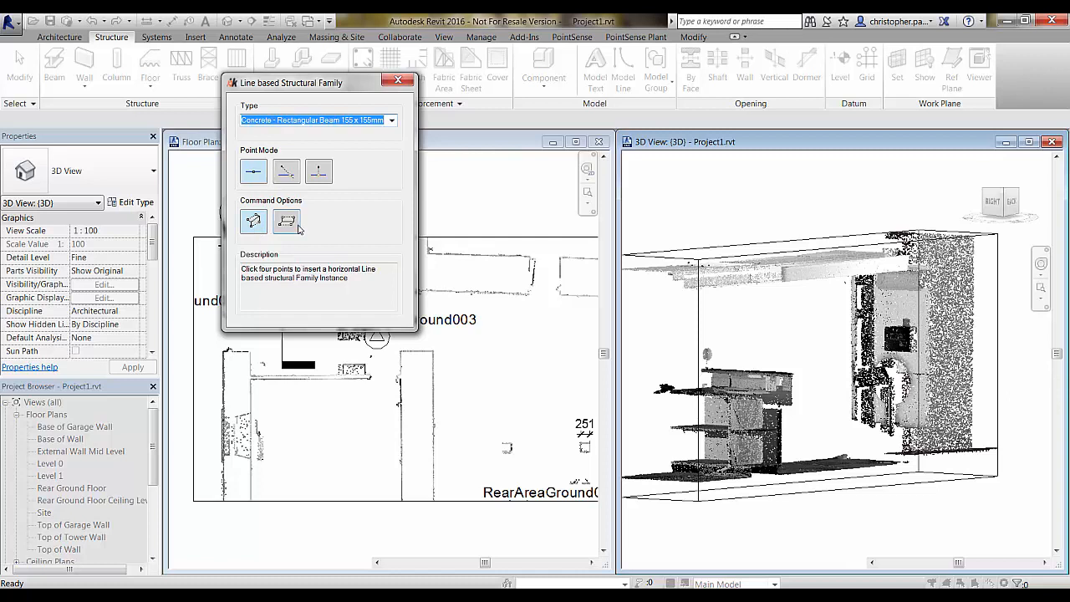
click(254, 222)
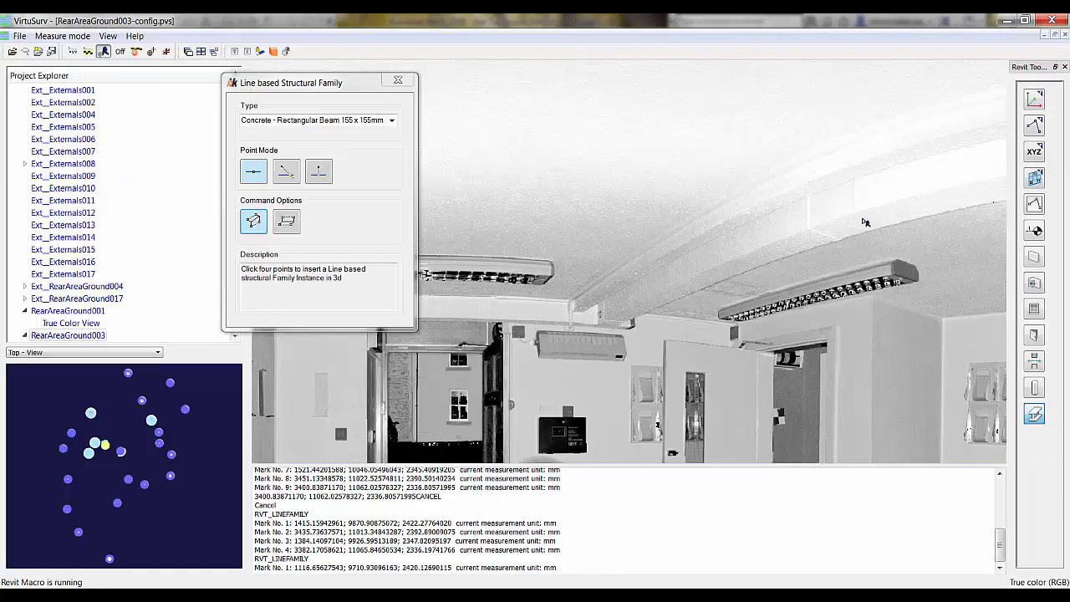
Step: Place the beam by picking the four points along the scanned ceiling beam's upper and lower edges at both ends
click(885, 197)
middle_drag(885, 197, 908, 202)
scroll(943, 205, down, 3)
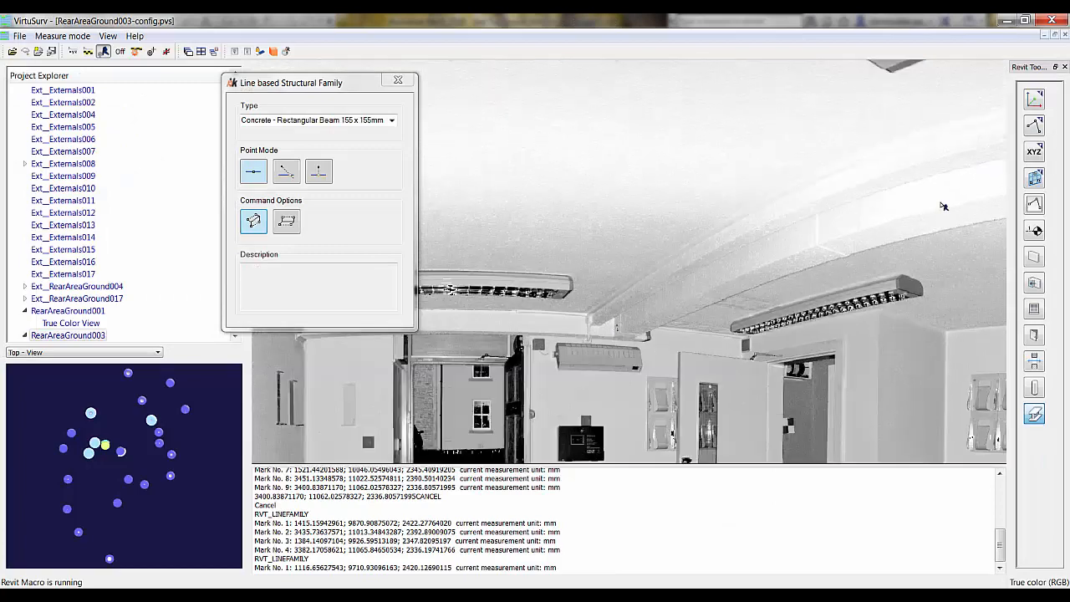
click(1004, 187)
scroll(704, 314, up, 5)
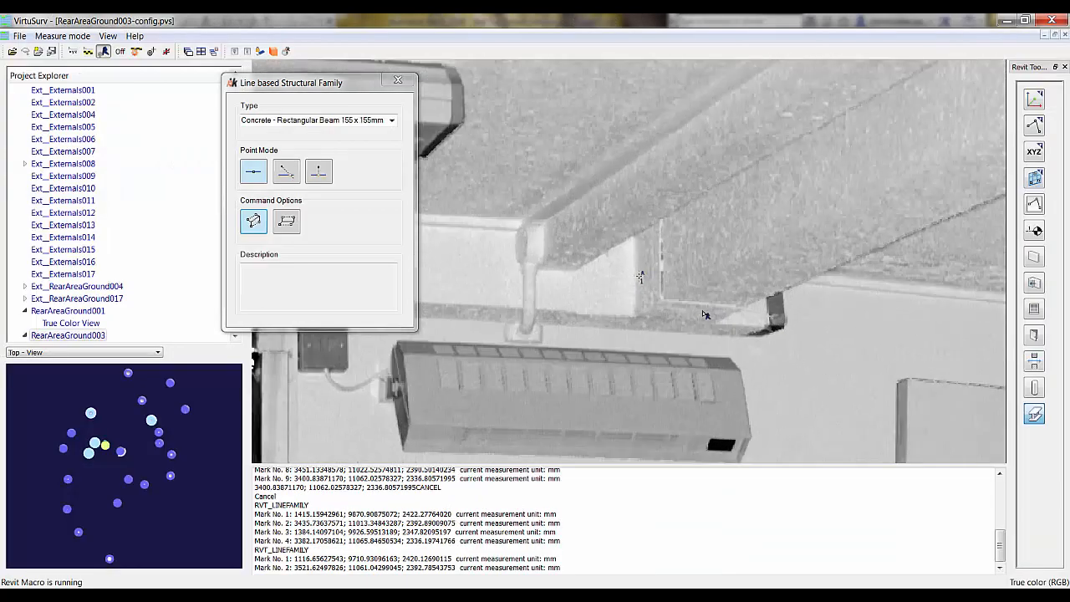
click(689, 320)
scroll(704, 308, down, 5)
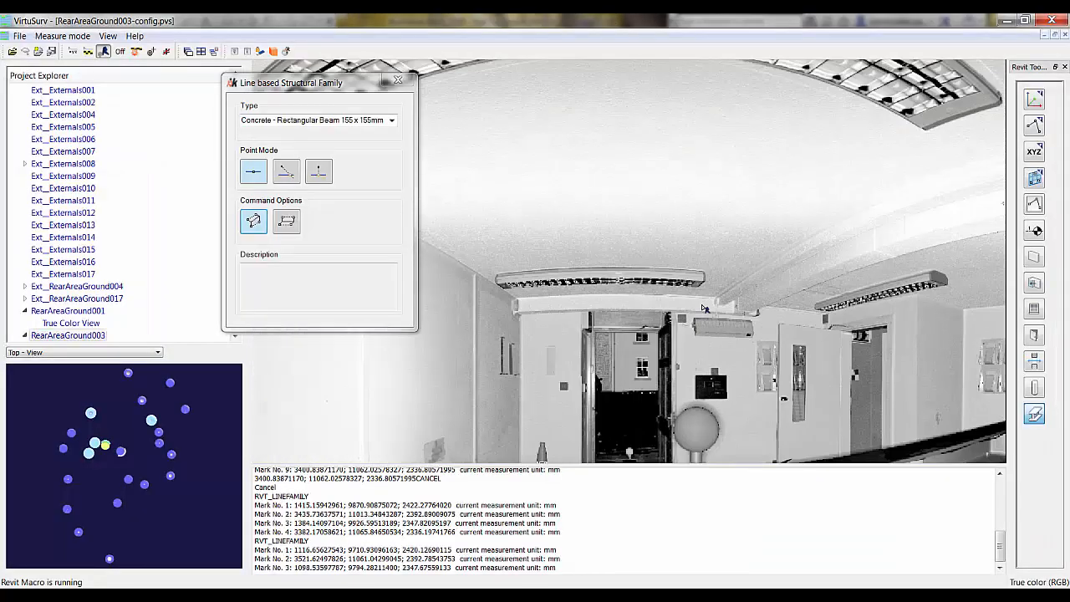
scroll(965, 242, up, 5)
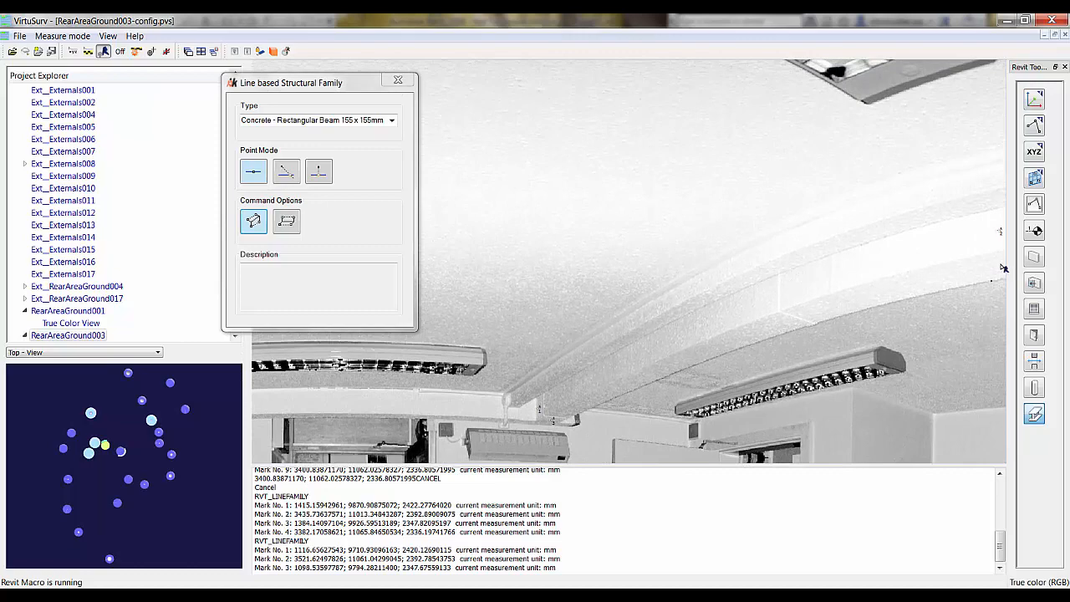
click(1003, 267)
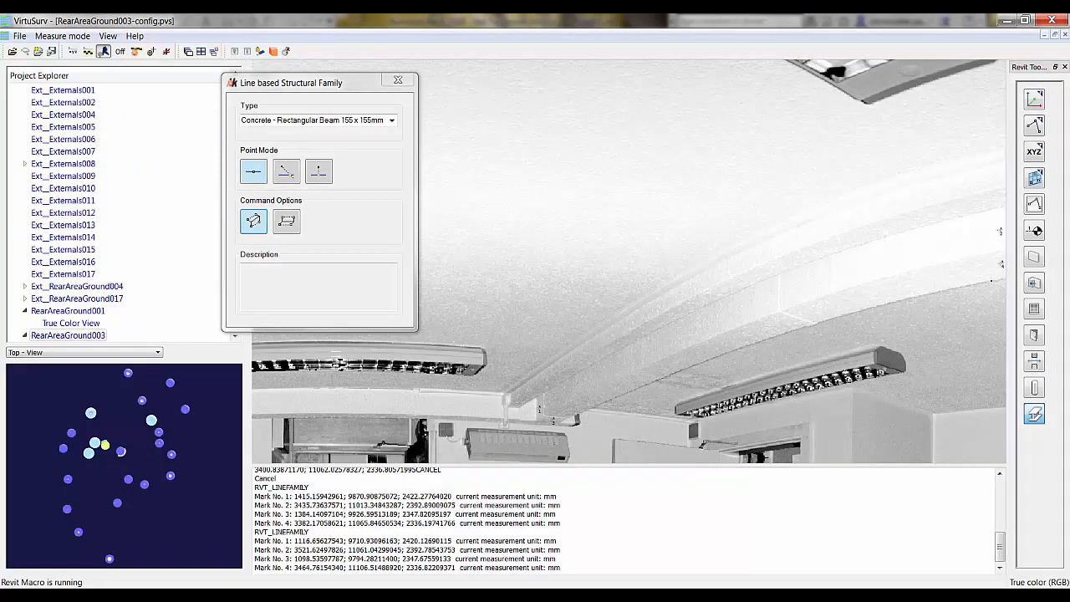
Step: Switch to Revit and check the new beam against the point cloud in the 3D view
click(337, 583)
click(335, 576)
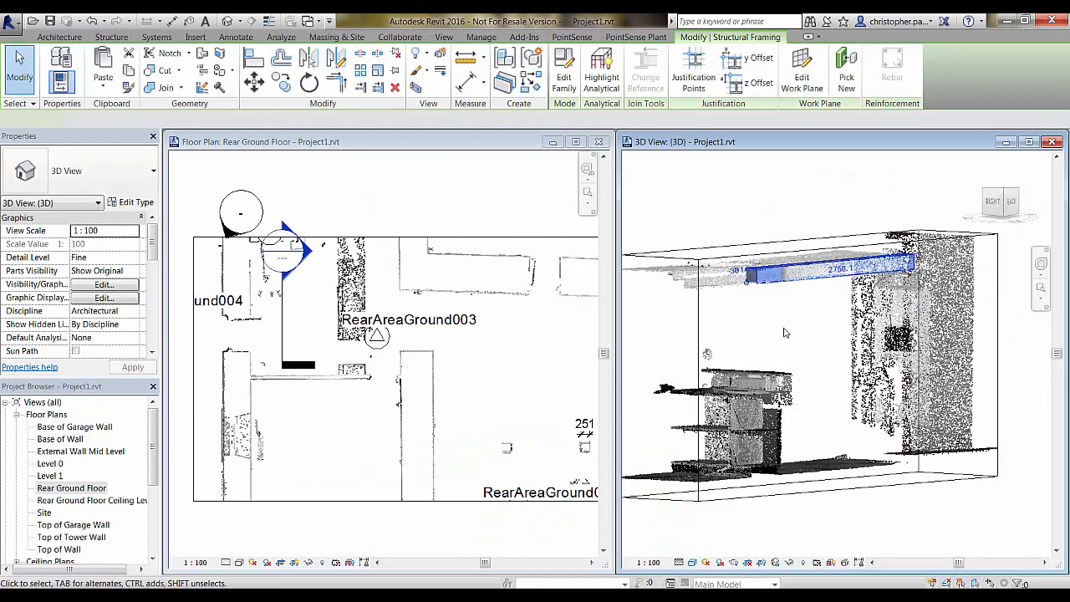
shift+middle_drag(816, 357, 840, 343)
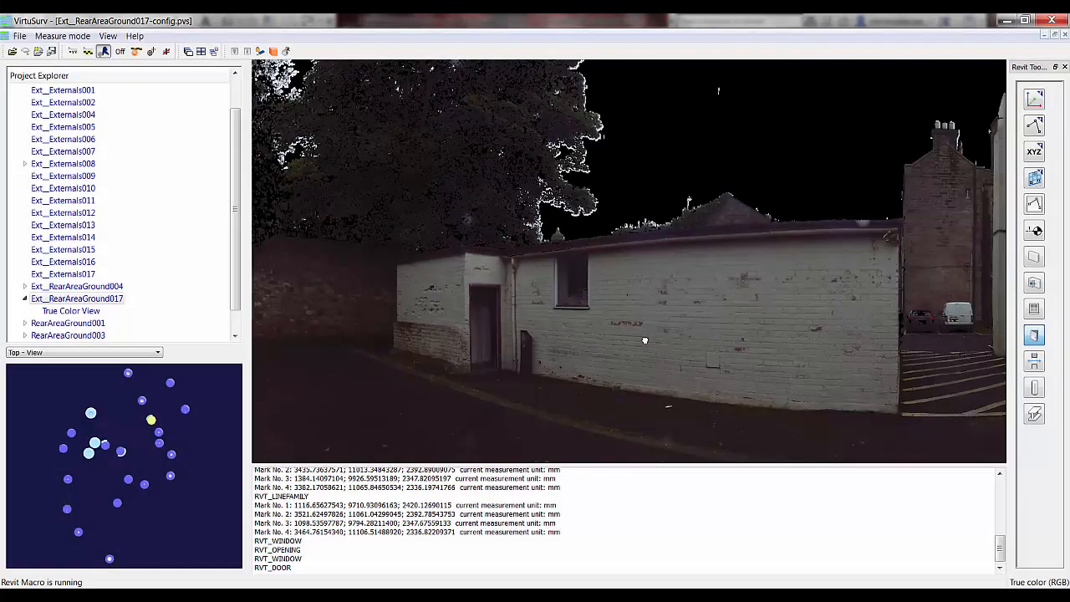
Step: Examine the garage wall's doorway in VirtuSurv's Ext__RearAreaGround017 scan, compare it with the wall in Revit's 3D view, and return to VirtuSurv
drag(644, 340, 626, 324)
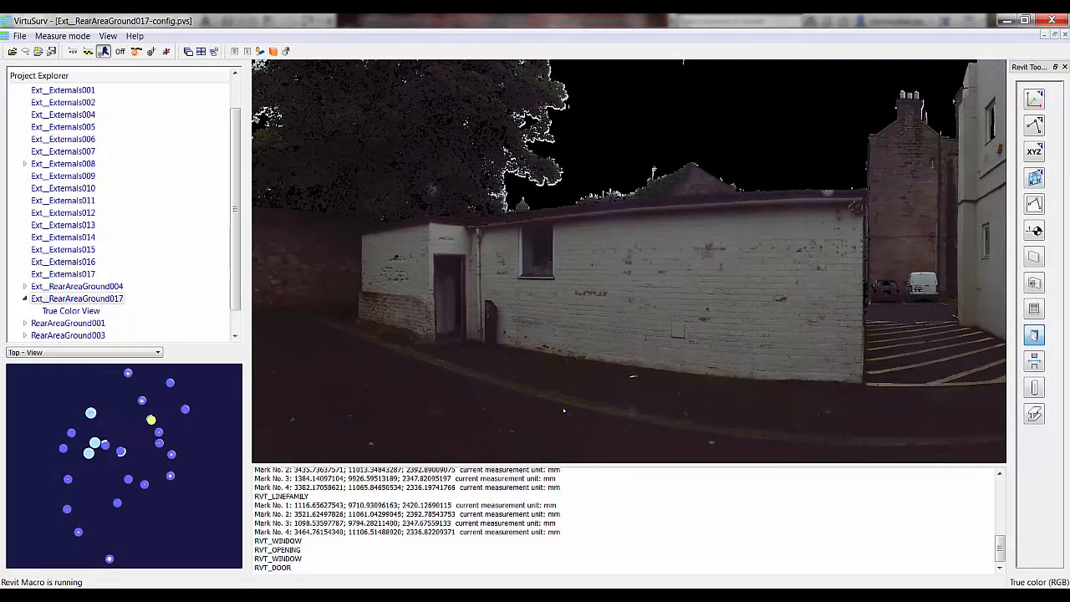
key(alt+Tab)
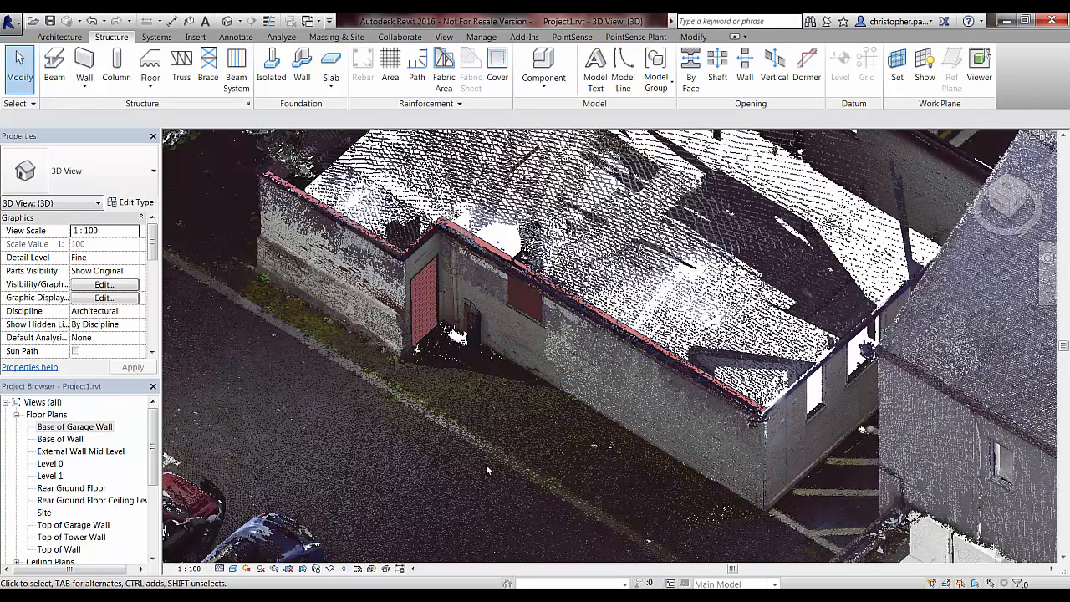
key(alt+Tab)
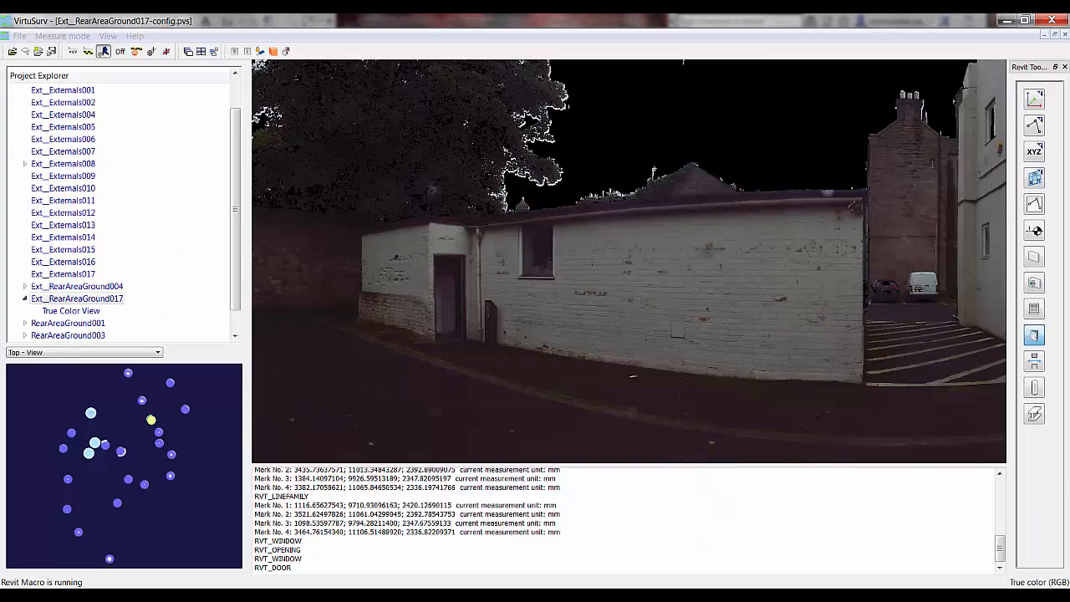
Step: Restart the door command with type Doors_IntSgl 1010x2110mm, enable creating a new family type, and choose raw picking of two diagonal points
click(1033, 339)
click(1034, 339)
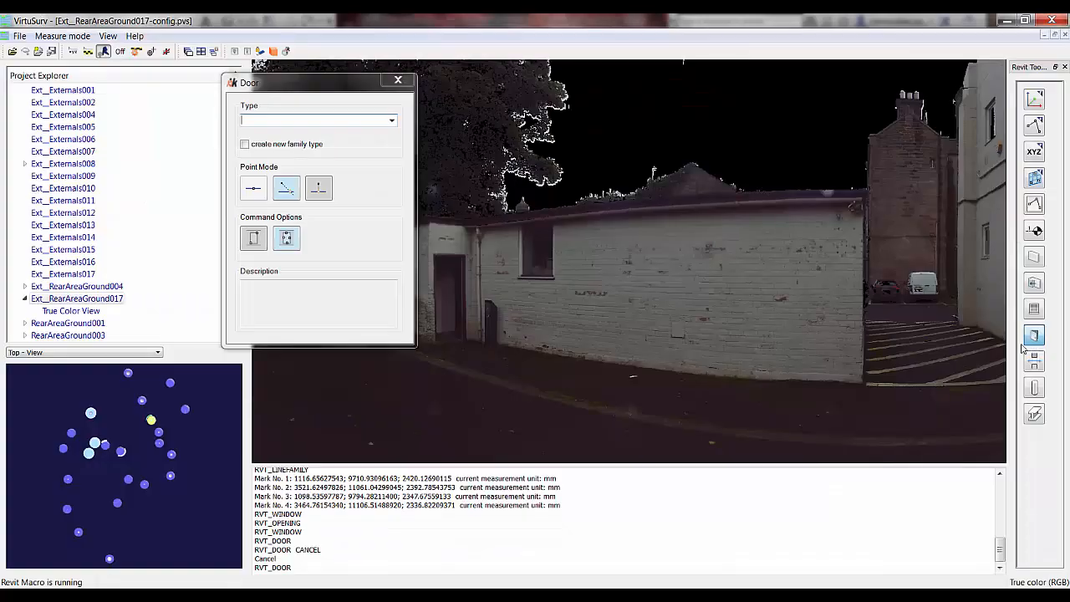
drag(322, 92, 212, 98)
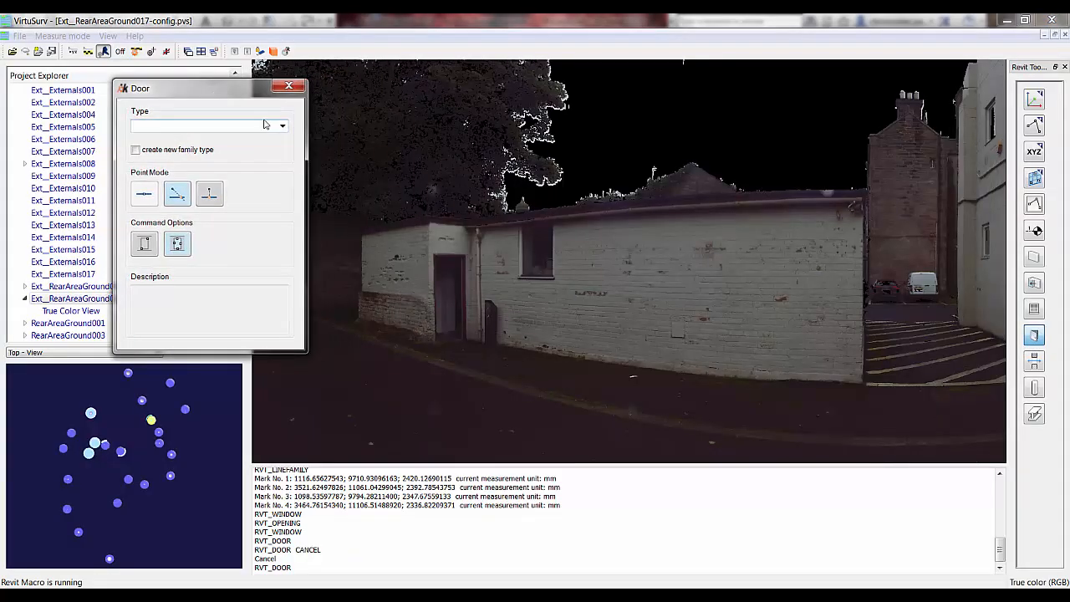
click(283, 126)
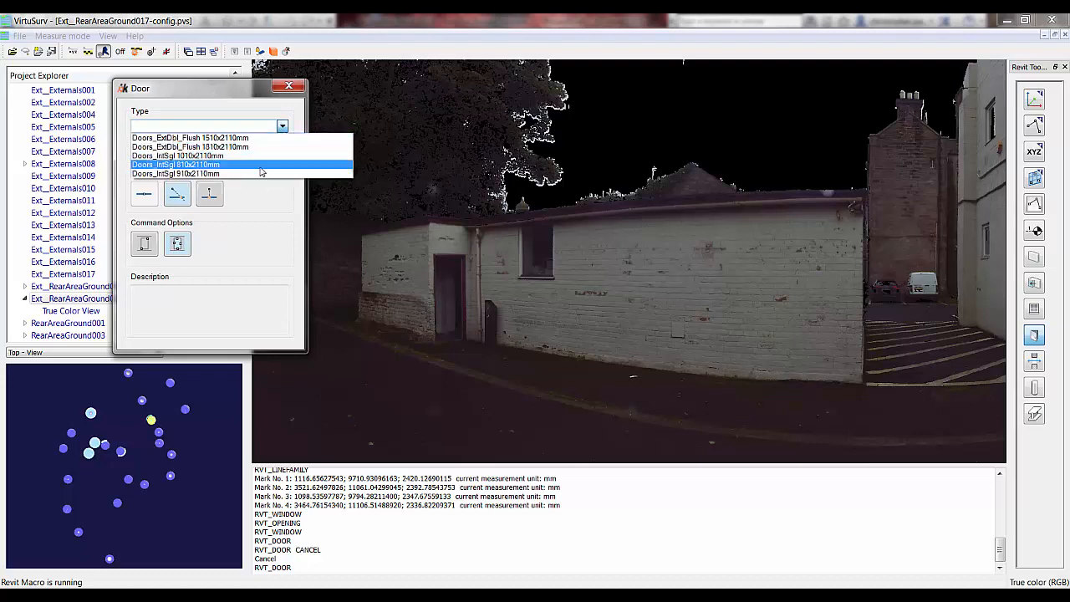
click(261, 156)
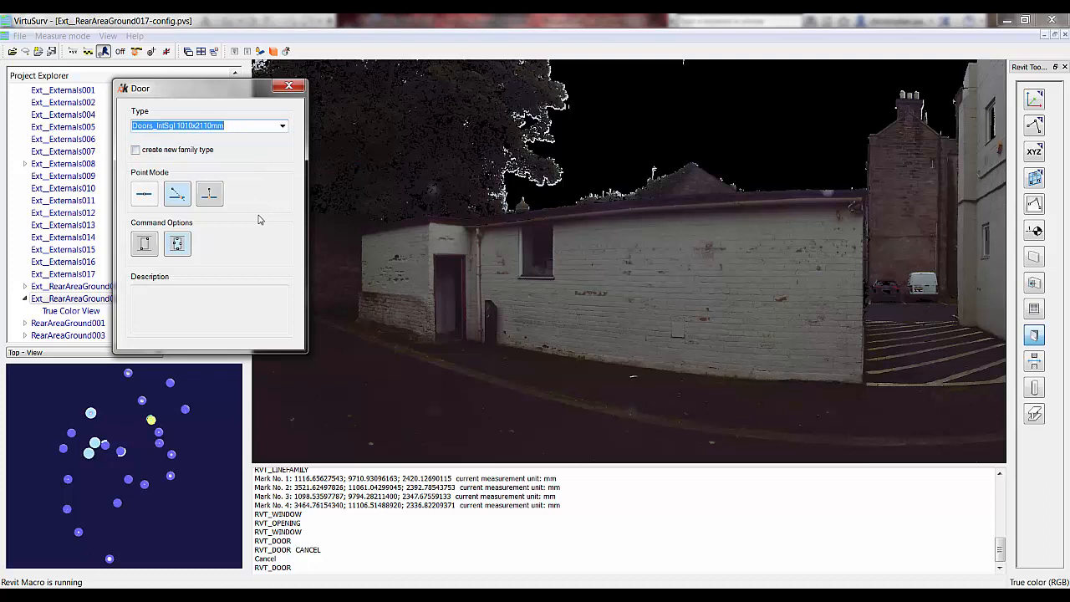
click(135, 152)
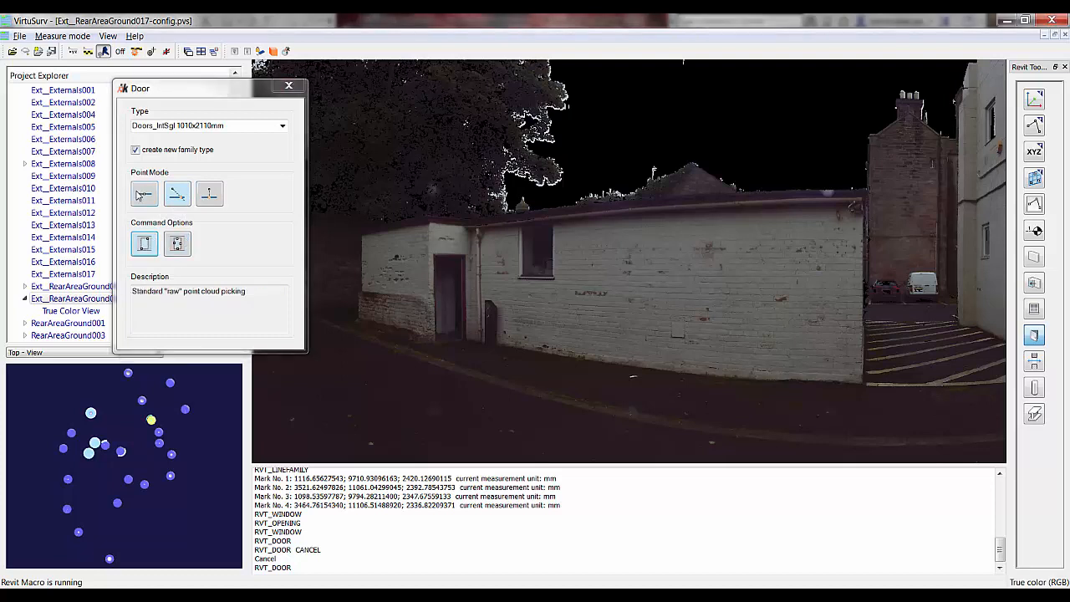
click(143, 245)
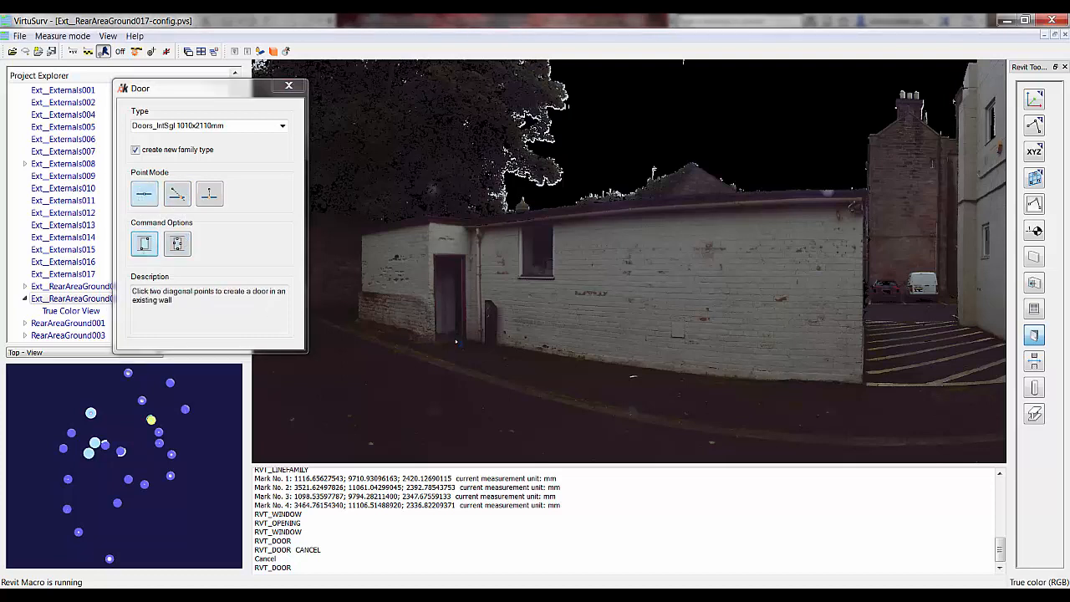
Step: Place the door by picking the lower-right and upper-left corners of the scanned doorway in the garage wall
scroll(456, 340, up, 4)
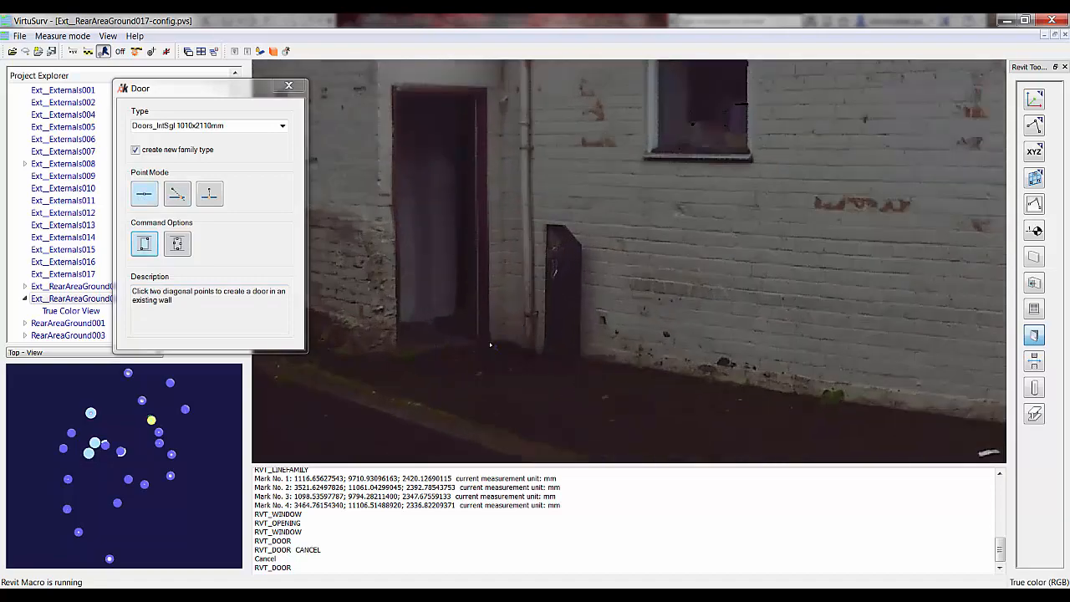
click(490, 342)
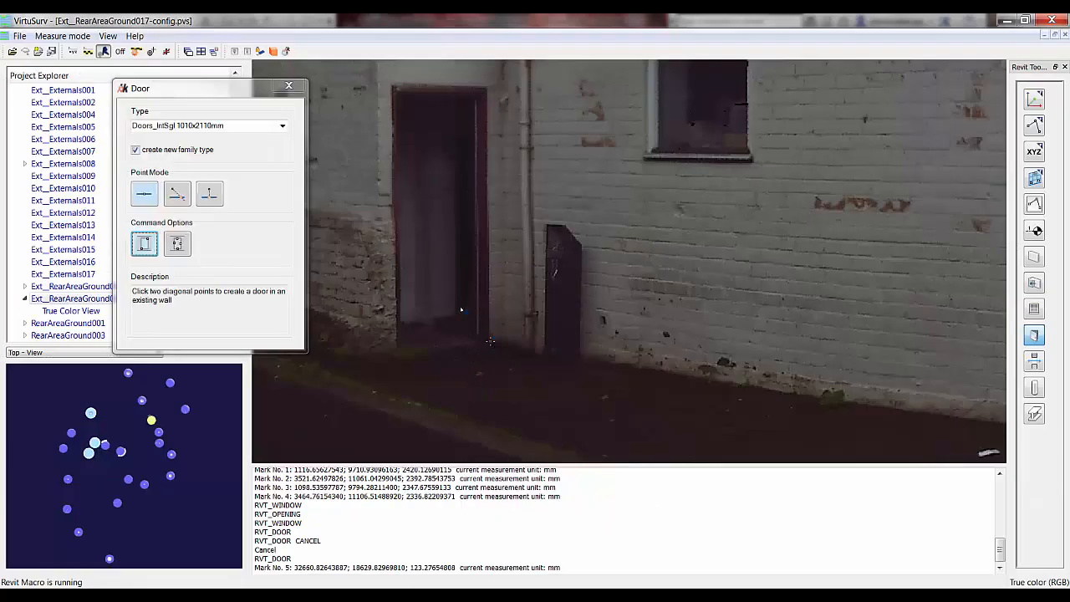
click(389, 84)
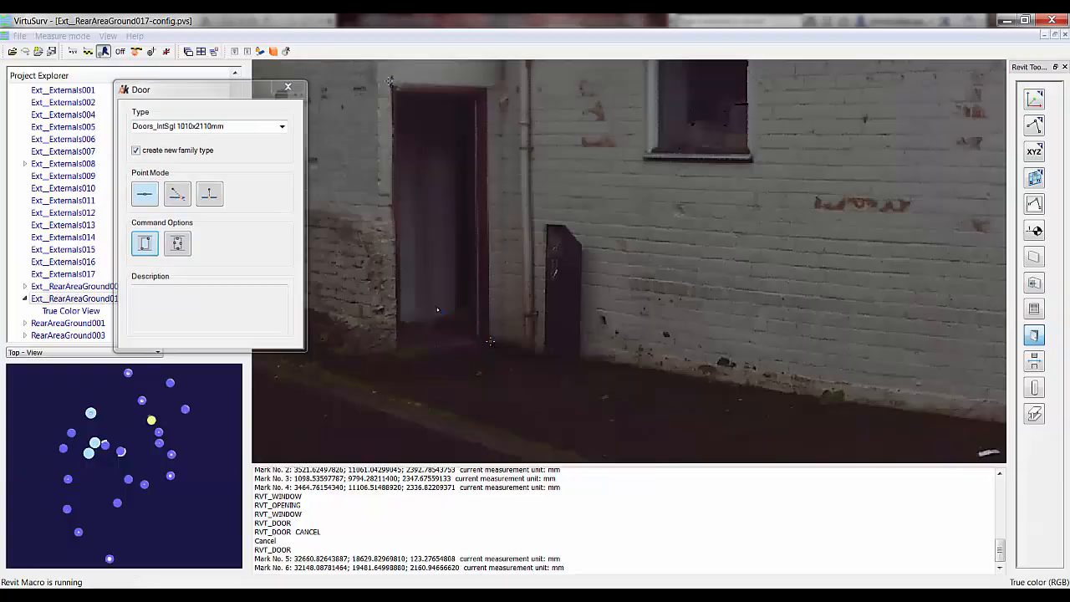
Step: Switch to Revit, select the new door, examine its fit against the point cloud from several angles, and clear the selection
mouse_move(370, 593)
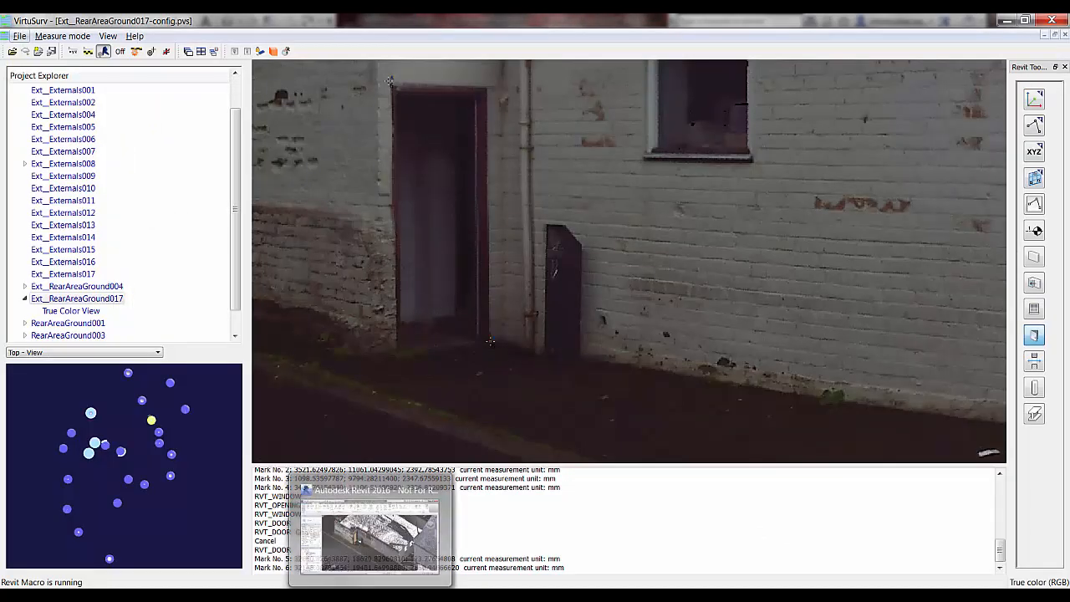
click(370, 539)
click(434, 331)
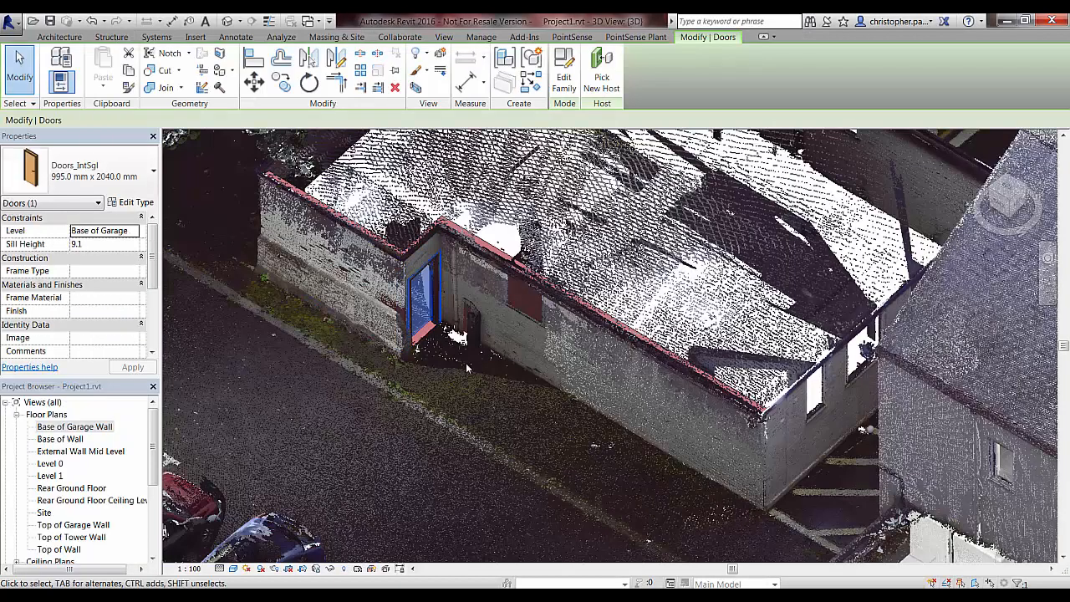
shift+middle_drag(501, 405, 436, 317)
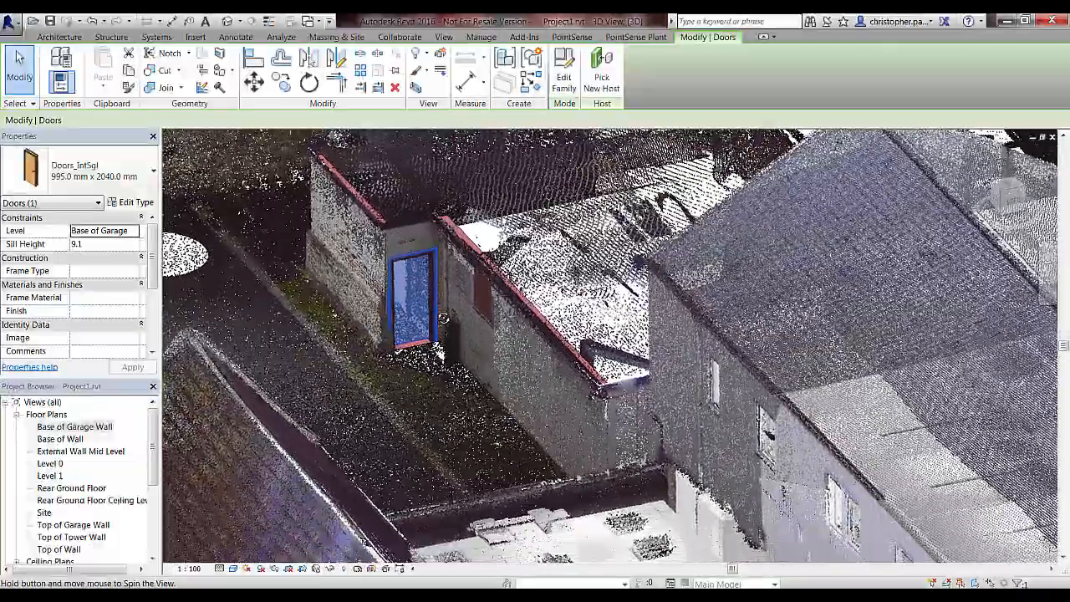
scroll(451, 355, up, 4)
shift+middle_drag(469, 373, 438, 398)
scroll(543, 422, down, 1)
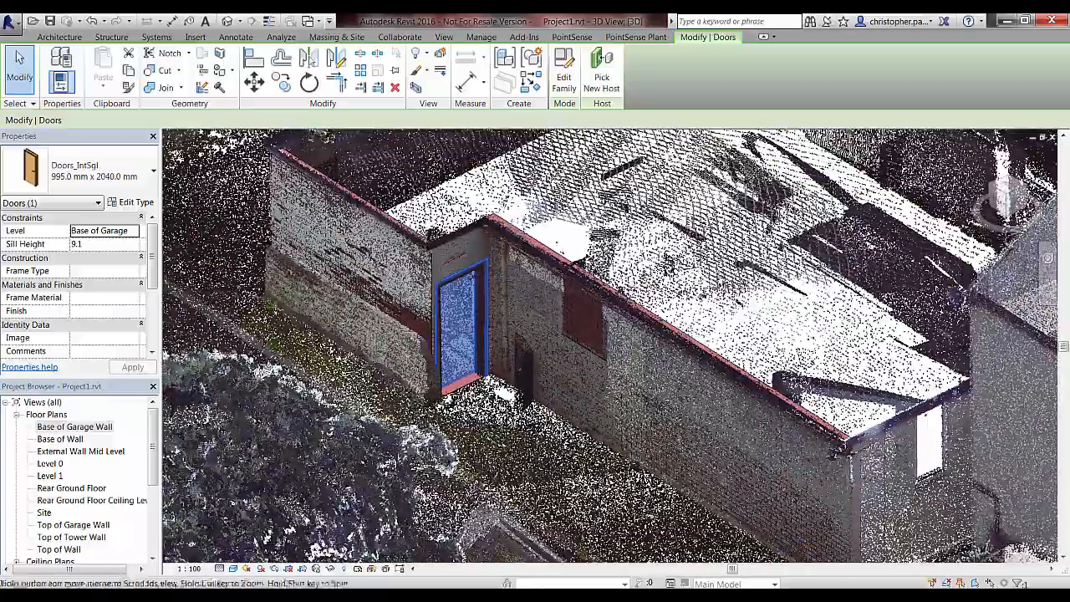
middle_drag(581, 439, 500, 414)
scroll(501, 415, down, 1)
key(Escape)
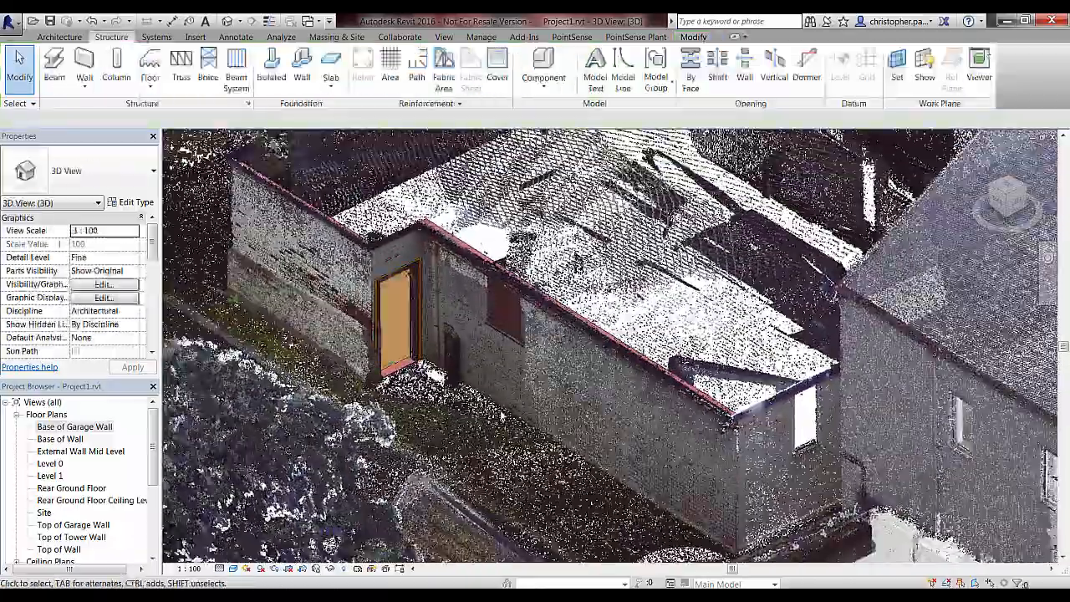
Step: Orient Revit's 3D view to an existing section view
right_click(994, 198)
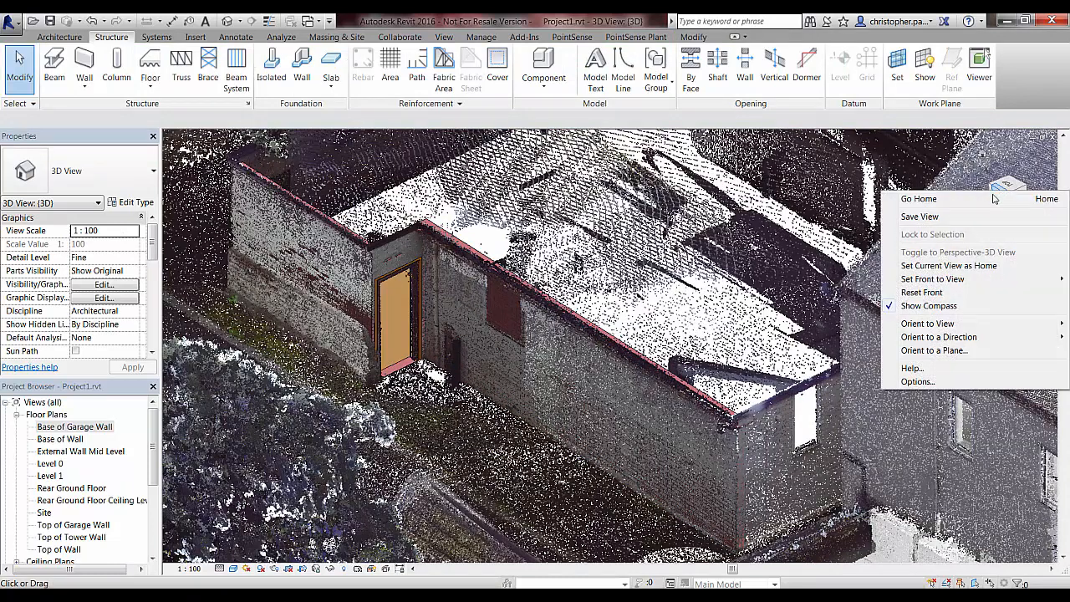
mouse_move(946, 326)
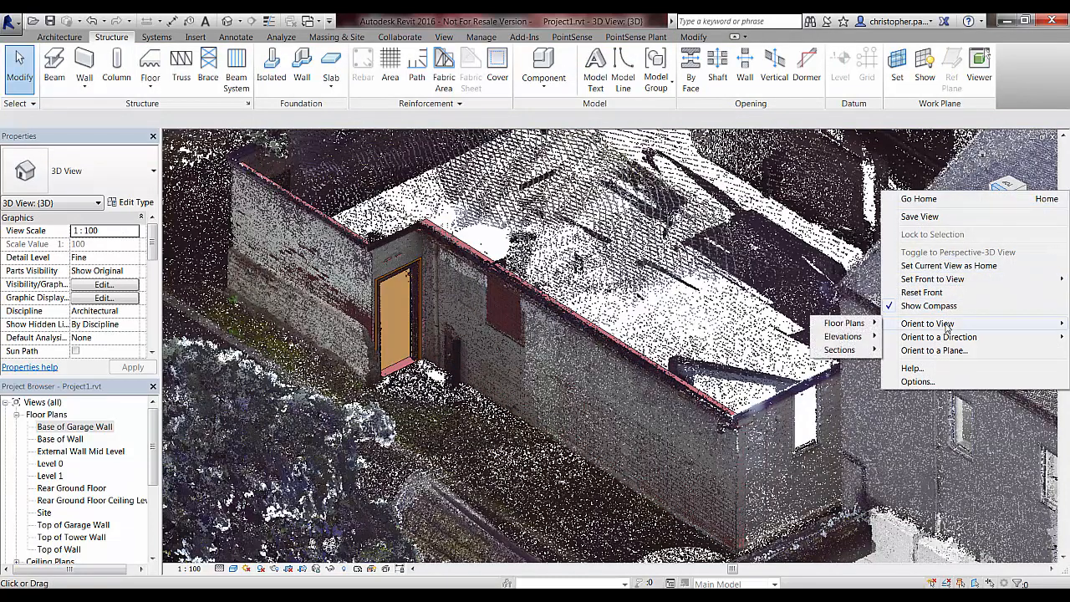
mouse_move(872, 350)
click(928, 377)
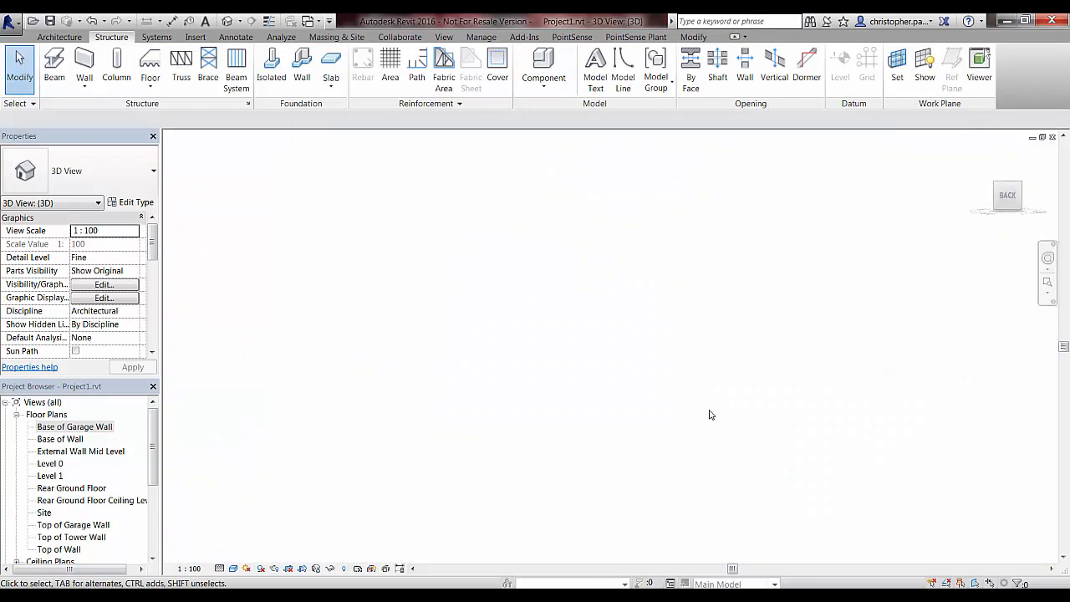
Step: Crop the 3D view's section box vertically so its bottom and top edges sit close to the garage walls
scroll(568, 383, up, 8)
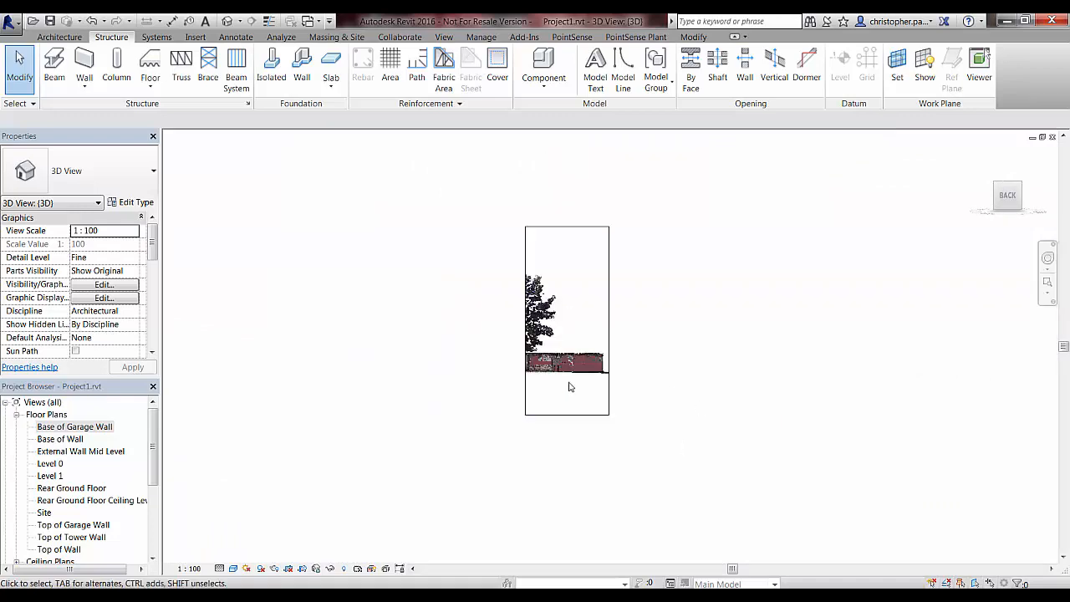
click(587, 520)
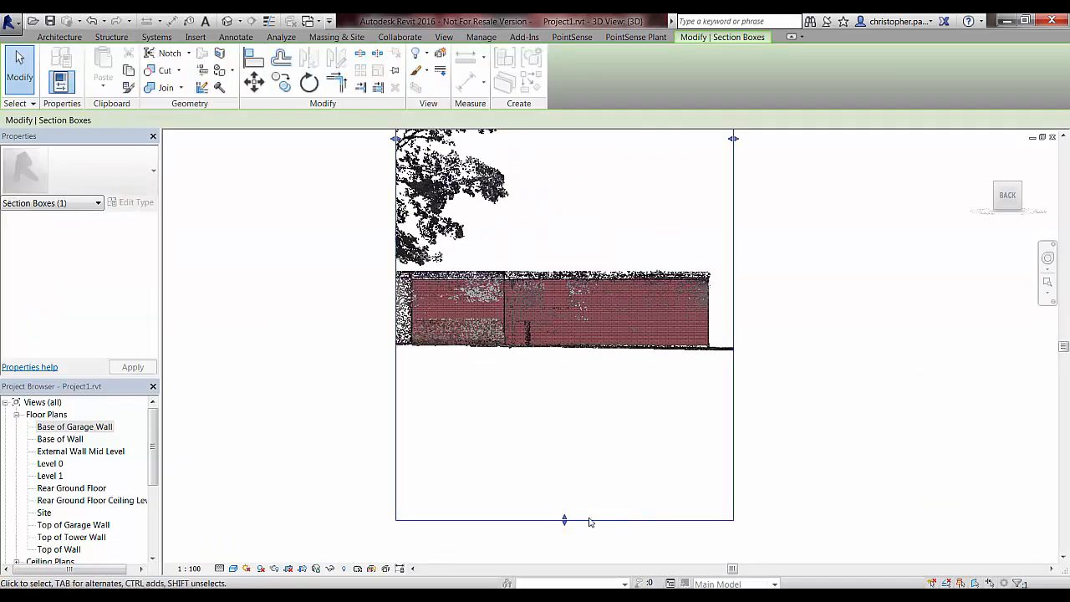
drag(565, 520, 644, 366)
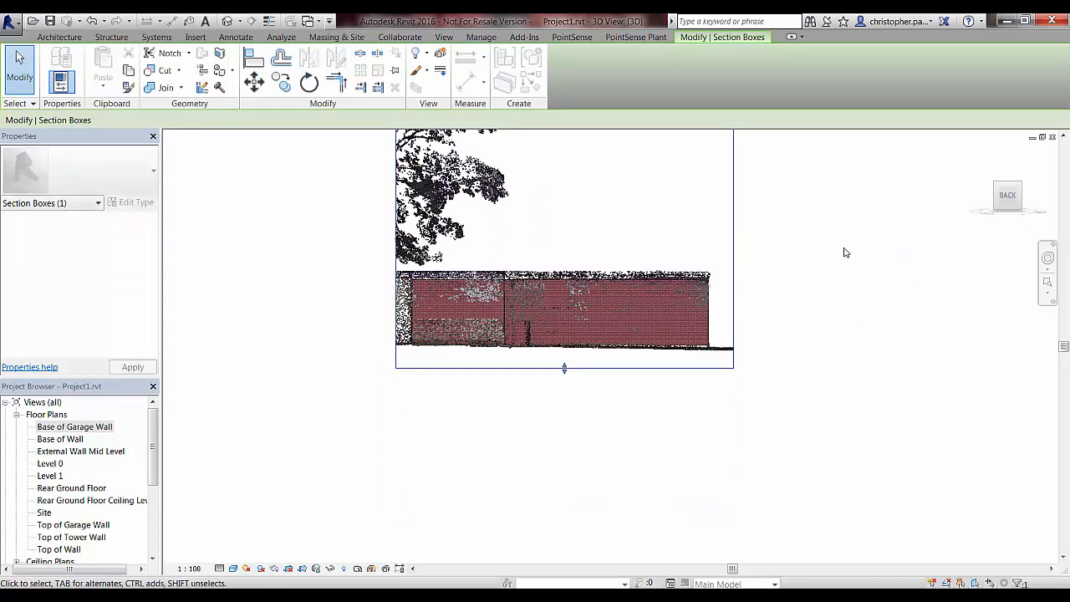
middle_drag(843, 250, 802, 428)
scroll(627, 250, down, 2)
middle_drag(626, 251, 621, 343)
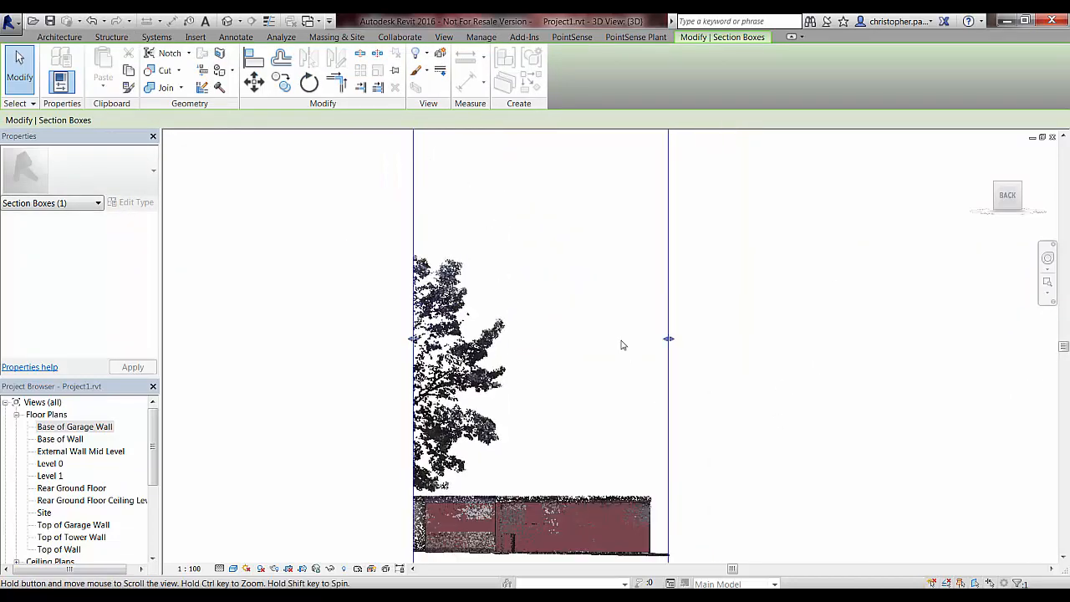
scroll(567, 236, down, 2)
drag(549, 153, 568, 396)
click(669, 416)
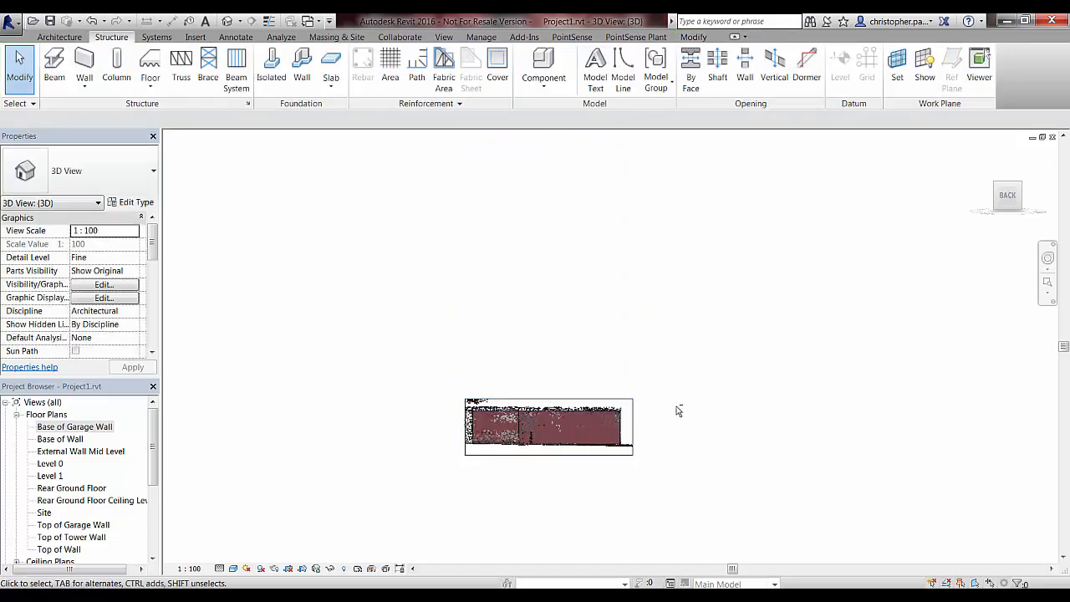
Step: Hide the long garage wall that covers the scanned window from the 3D view
shift+middle_drag(671, 414, 533, 430)
scroll(539, 430, up, 5)
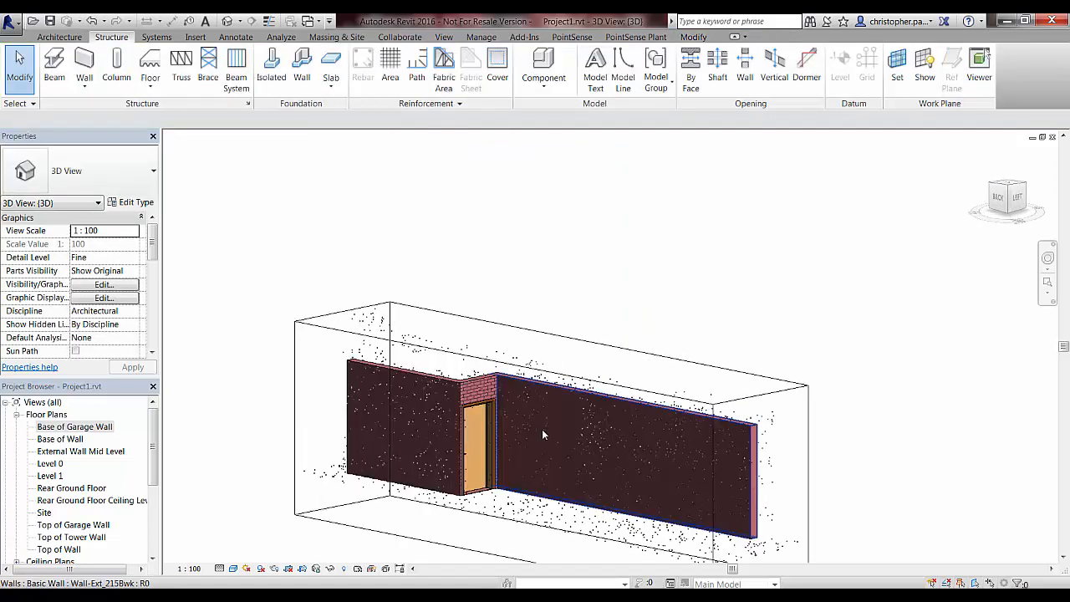
mouse_move(719, 255)
shift+middle_down()
mouse_move(766, 232)
mouse_move(732, 241)
shift+middle_up()
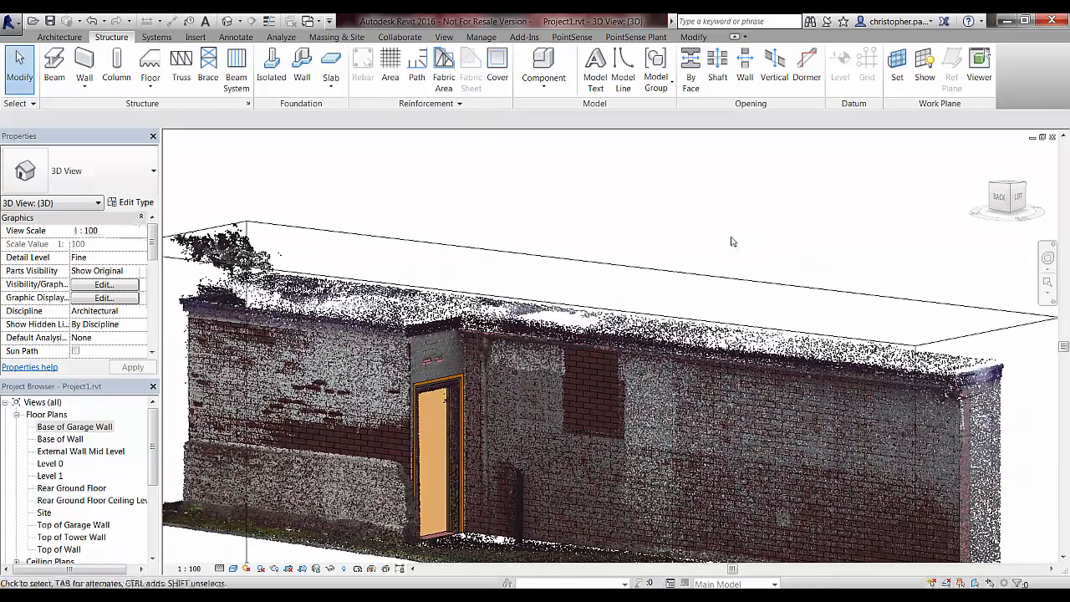
click(575, 37)
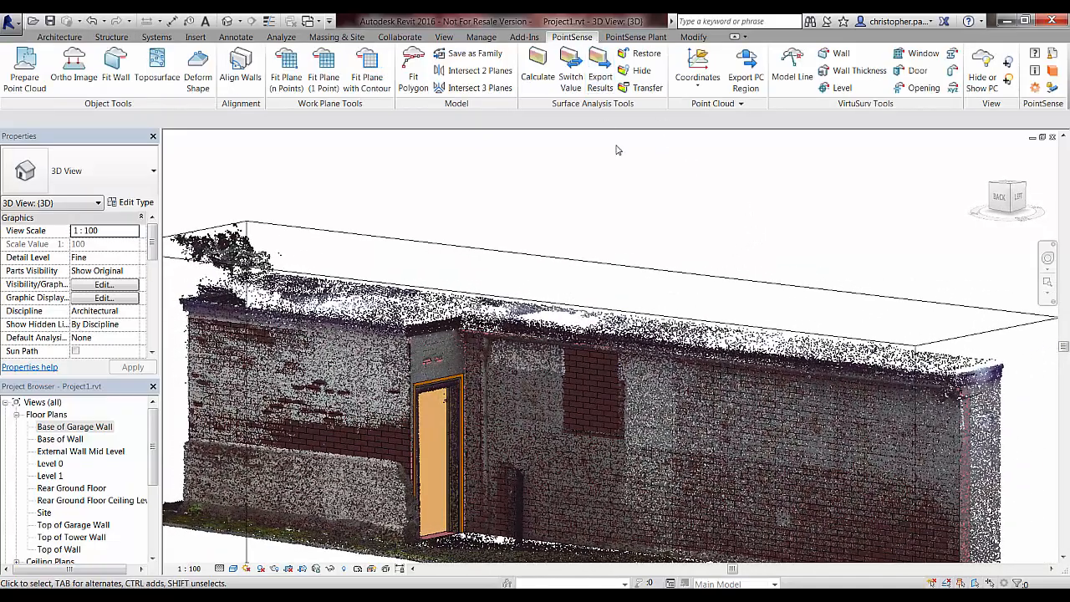
click(592, 380)
right_click(592, 380)
mouse_move(650, 170)
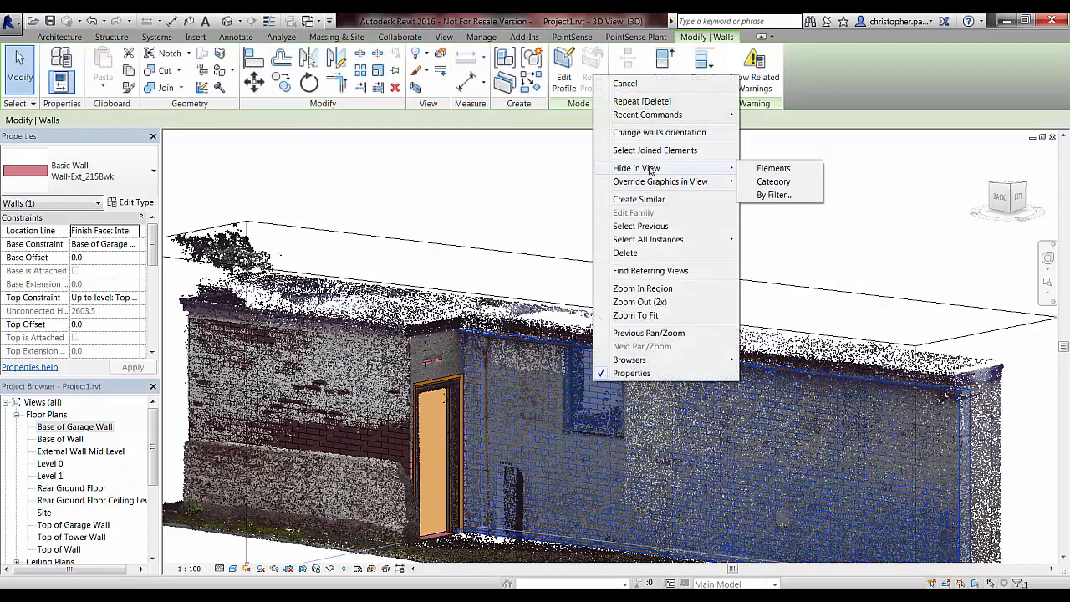
click(774, 168)
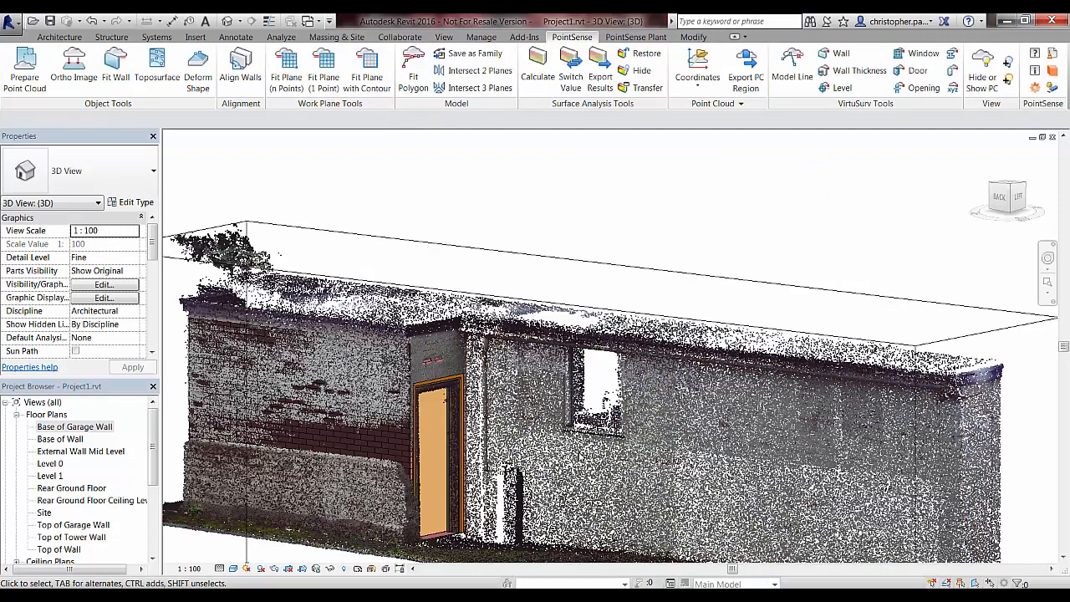
Step: Start the VirtuSurv Window command with type Windows_Sgl_Plain 1360x1210mm, enable creating a new family type, and choose placement by two diagonal points
scroll(590, 447, up, 2)
scroll(589, 448, up, 2)
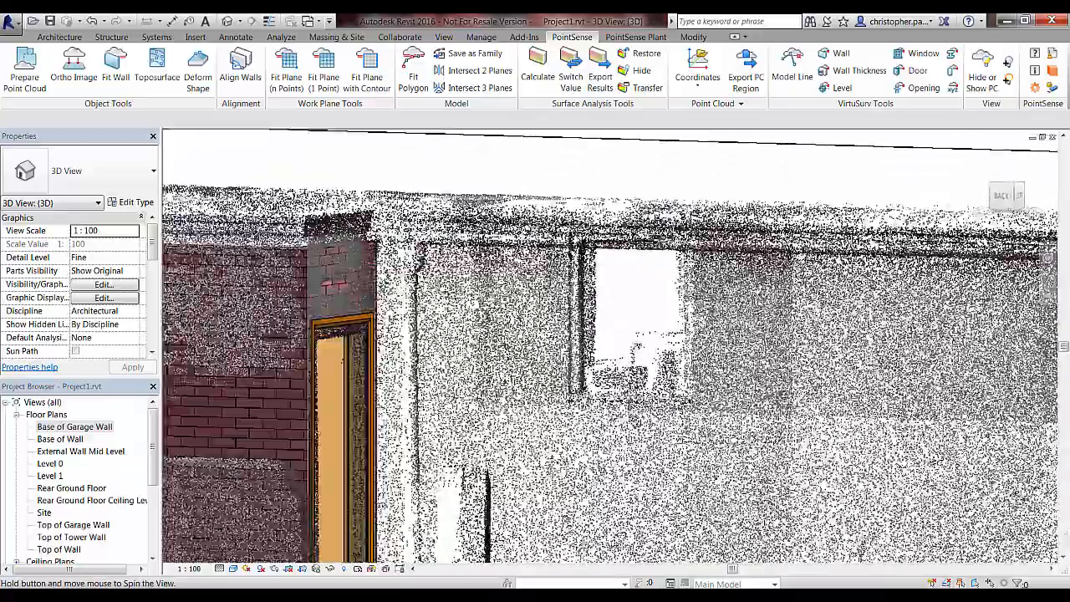
shift+middle_drag(590, 447, 656, 422)
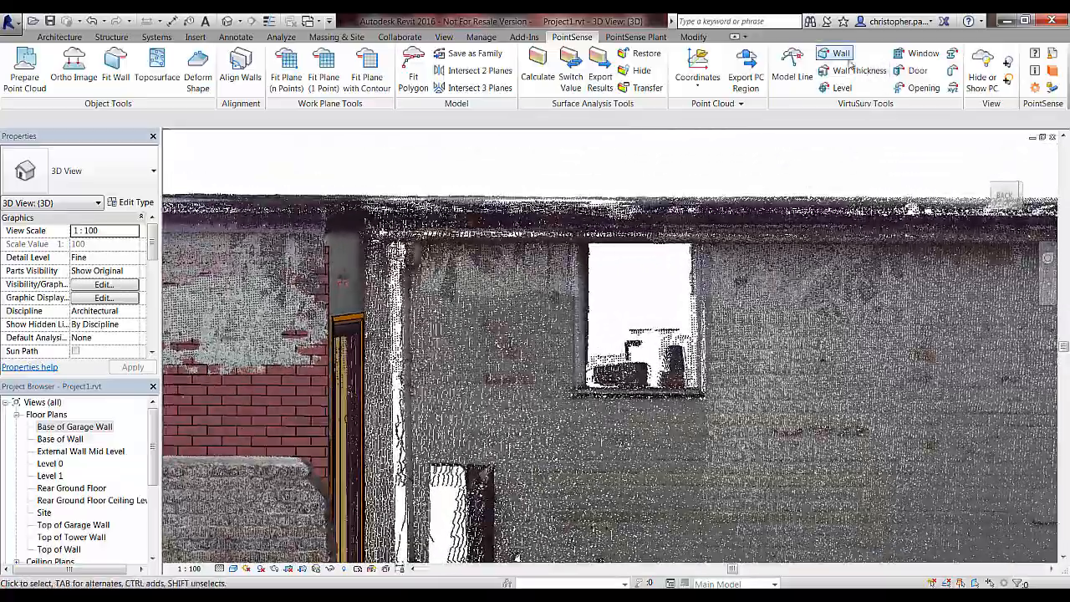
click(923, 53)
click(277, 123)
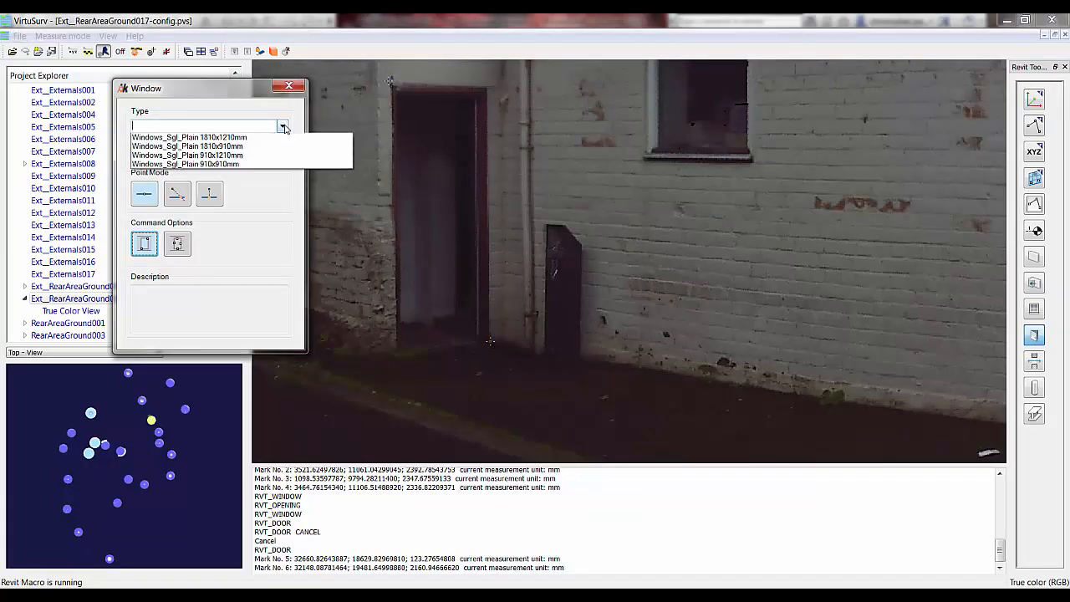
click(247, 139)
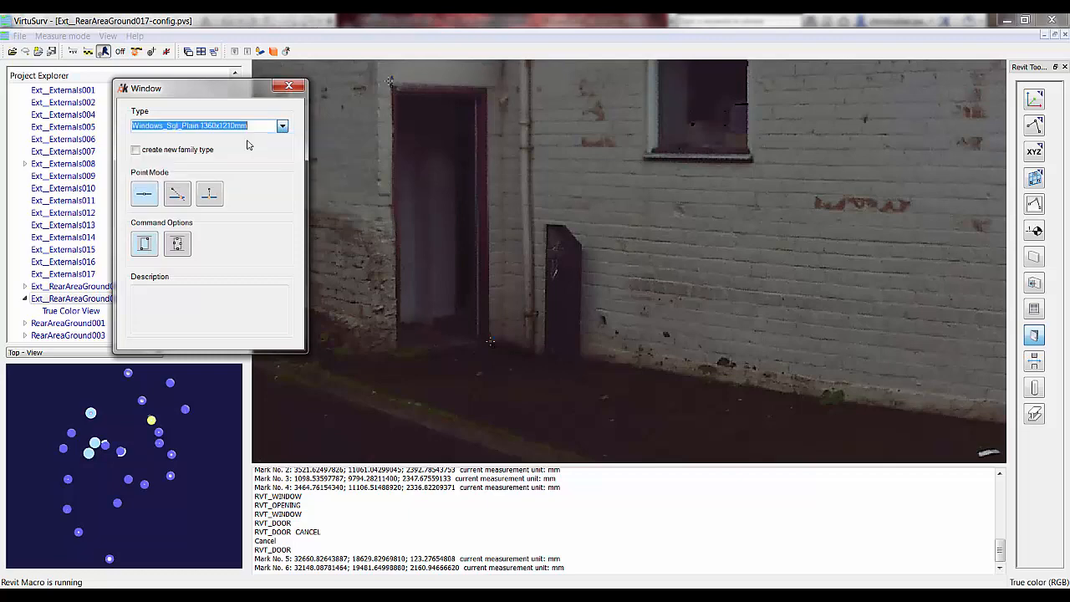
click(165, 152)
click(151, 253)
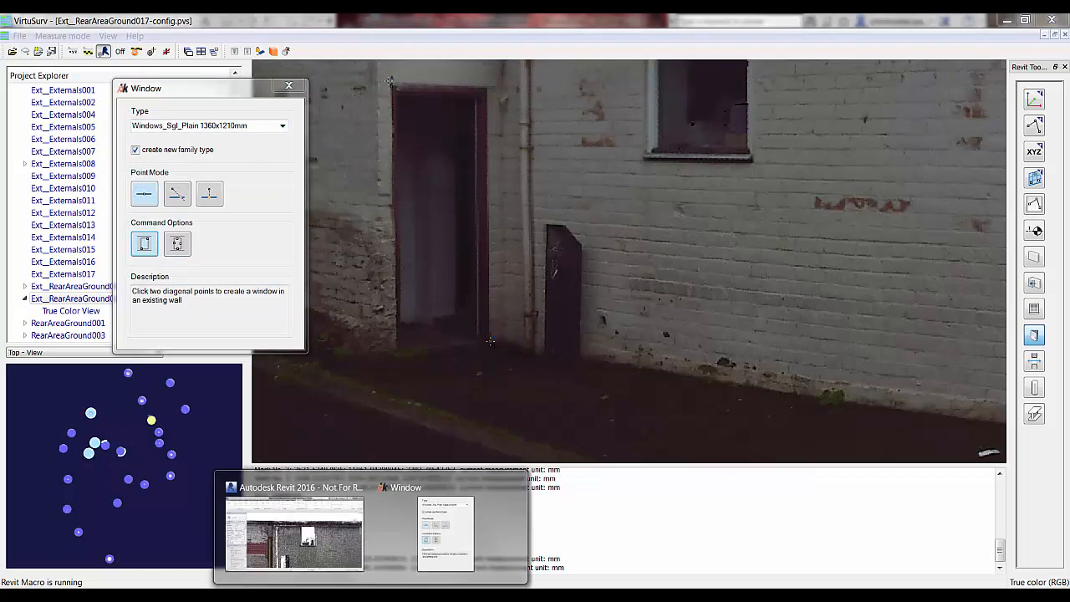
Step: Switch to Revit and place the window by picking the lower-left and upper-right corners of the scanned window in the point cloud
click(330, 555)
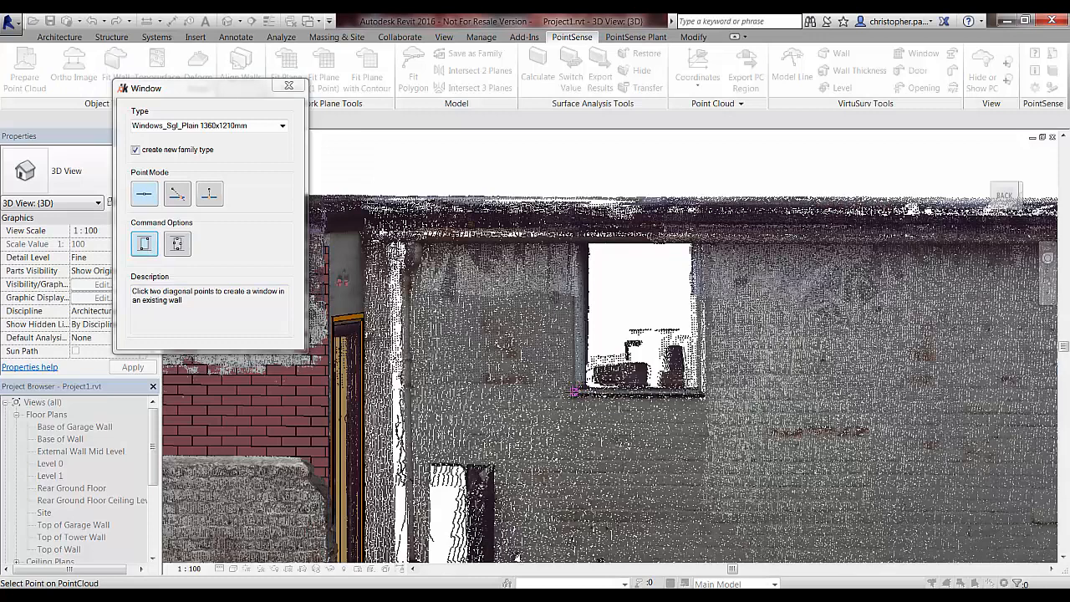
click(575, 389)
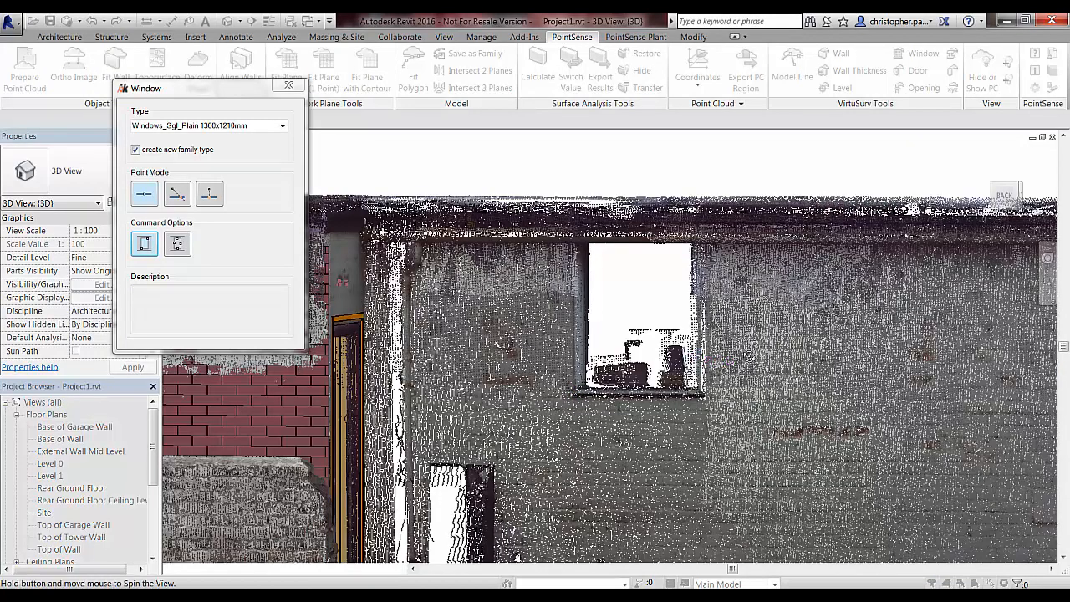
shift+middle_drag(747, 361, 681, 291)
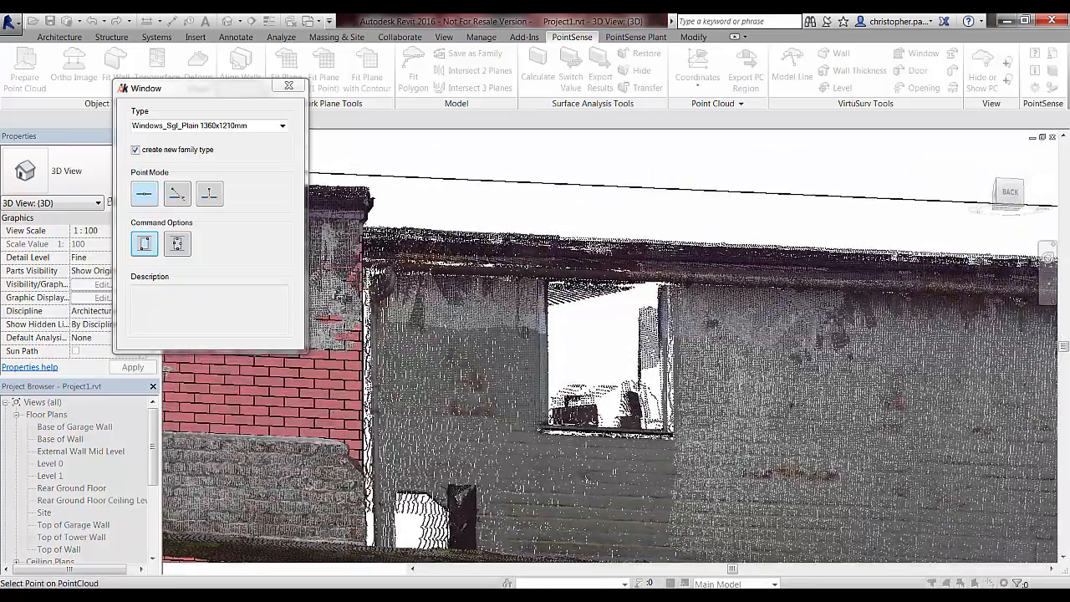
click(669, 285)
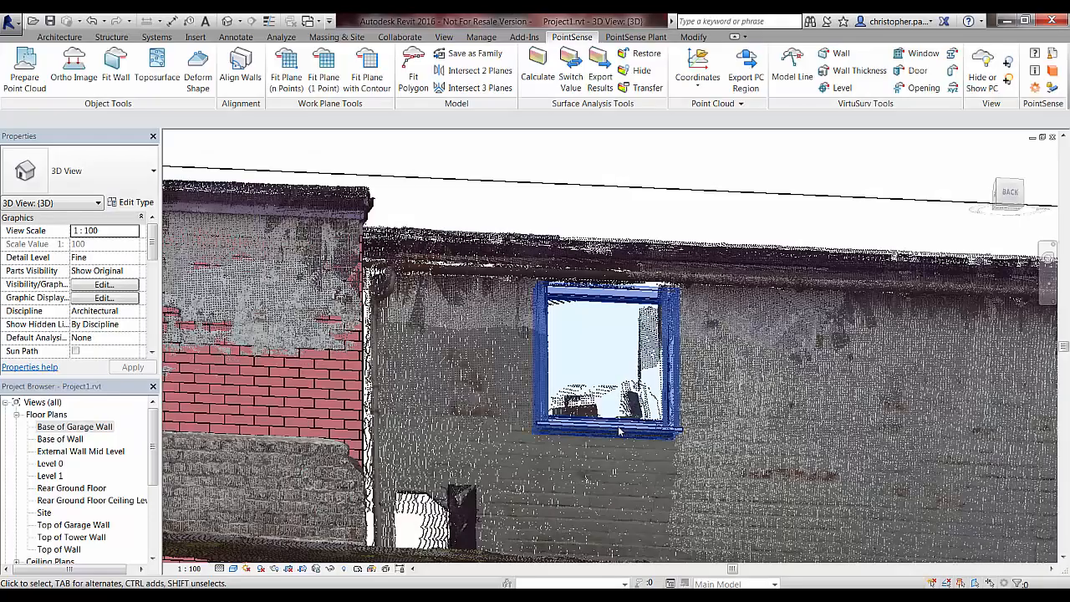
Step: Select the new window and examine its fit against the point cloud from several angles
click(640, 433)
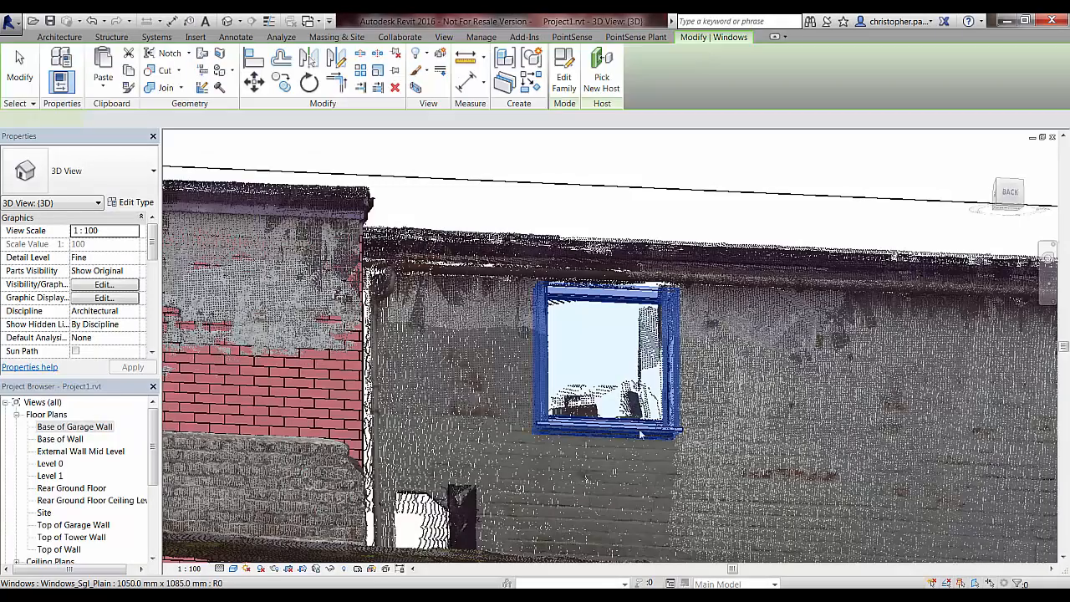
scroll(689, 392, down, 2)
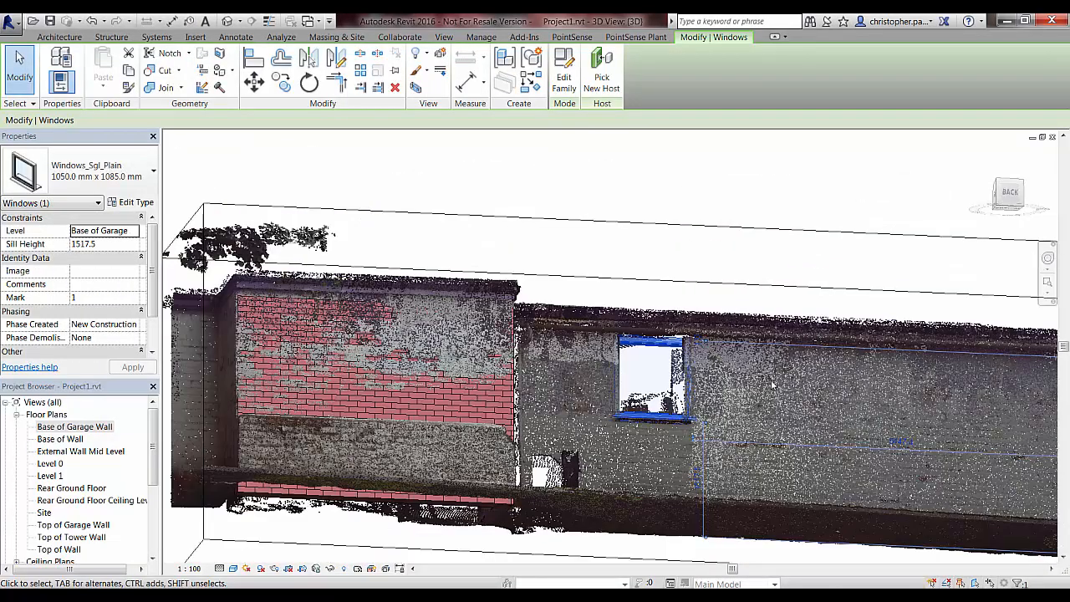
shift+middle_drag(772, 384, 676, 324)
scroll(721, 215, down, 3)
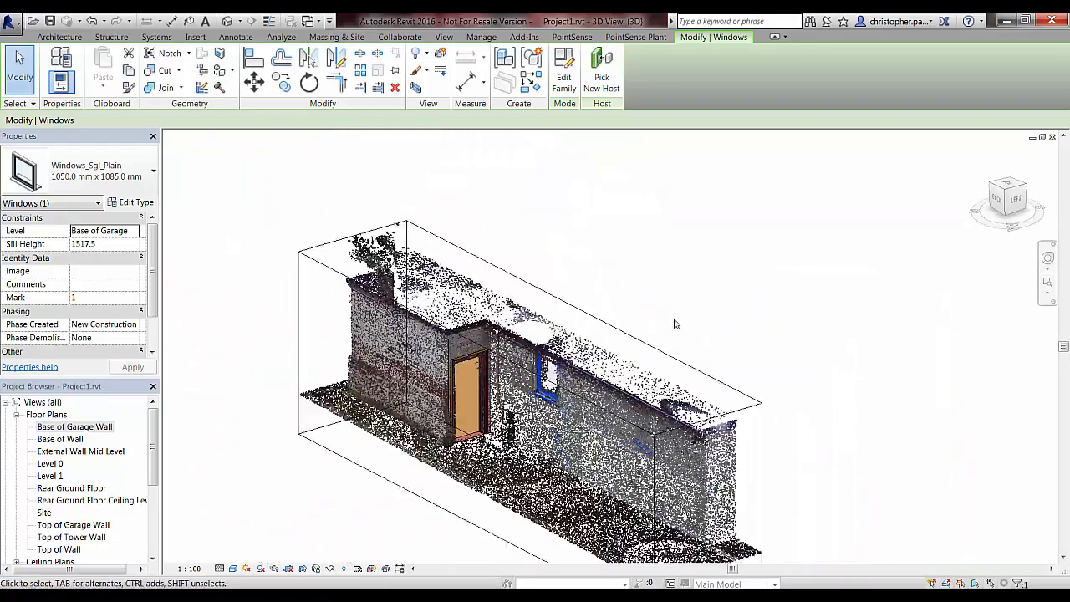
Step: Reveal hidden elements, unhide the long garage wall, return to the normal view, and hide the point cloud
click(342, 569)
right_click(677, 513)
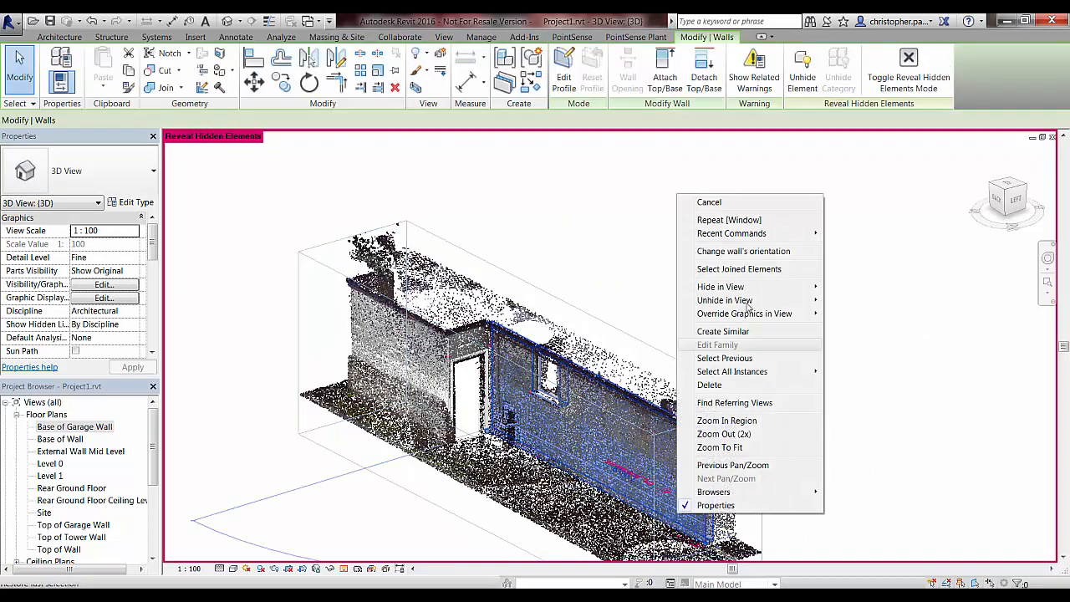
mouse_move(785, 306)
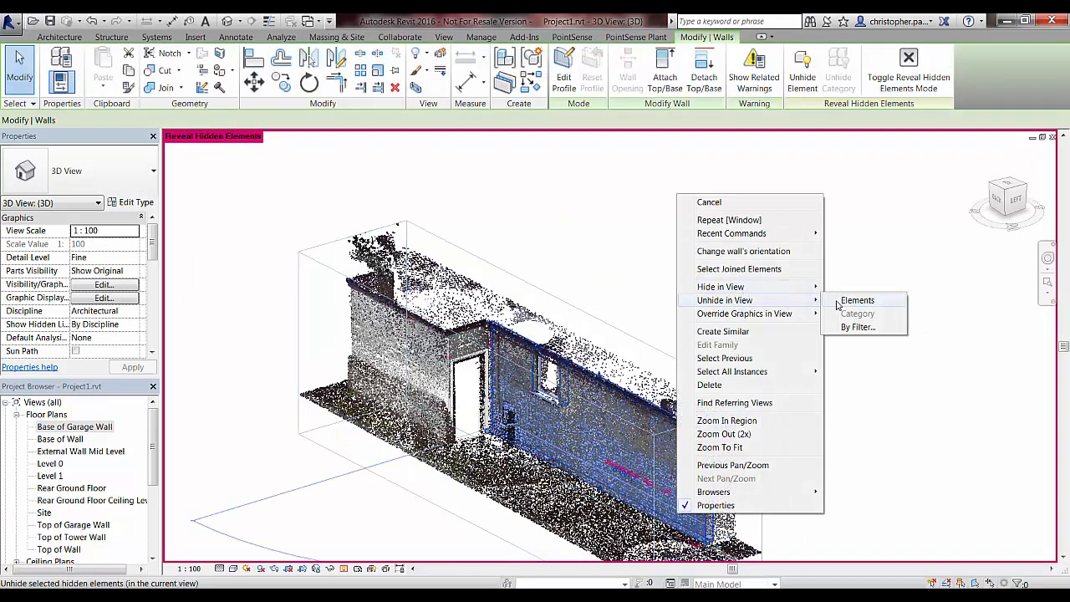
click(858, 286)
click(769, 296)
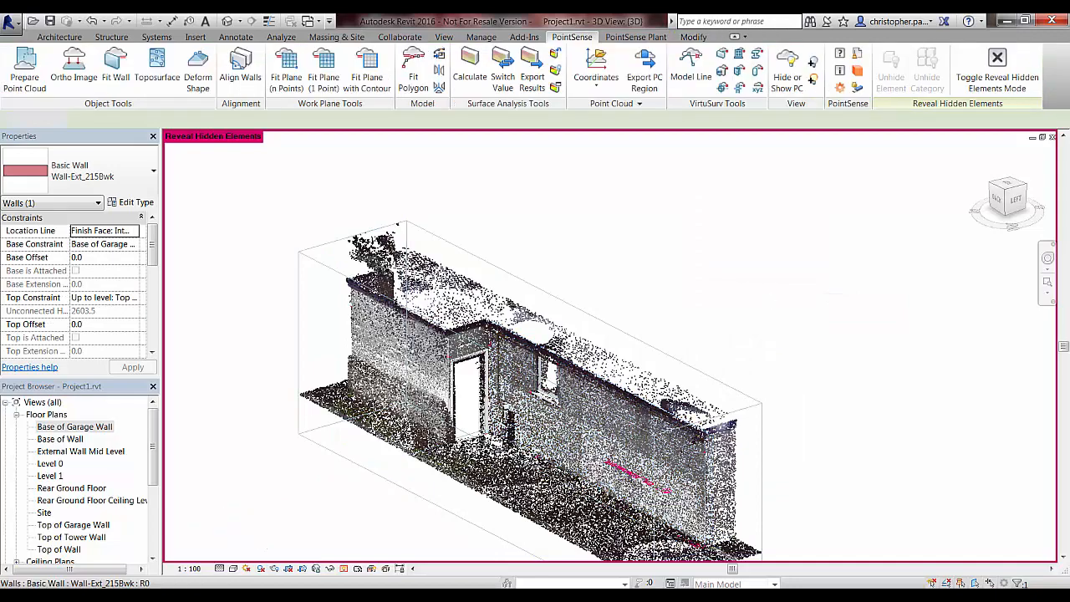
click(343, 568)
click(977, 73)
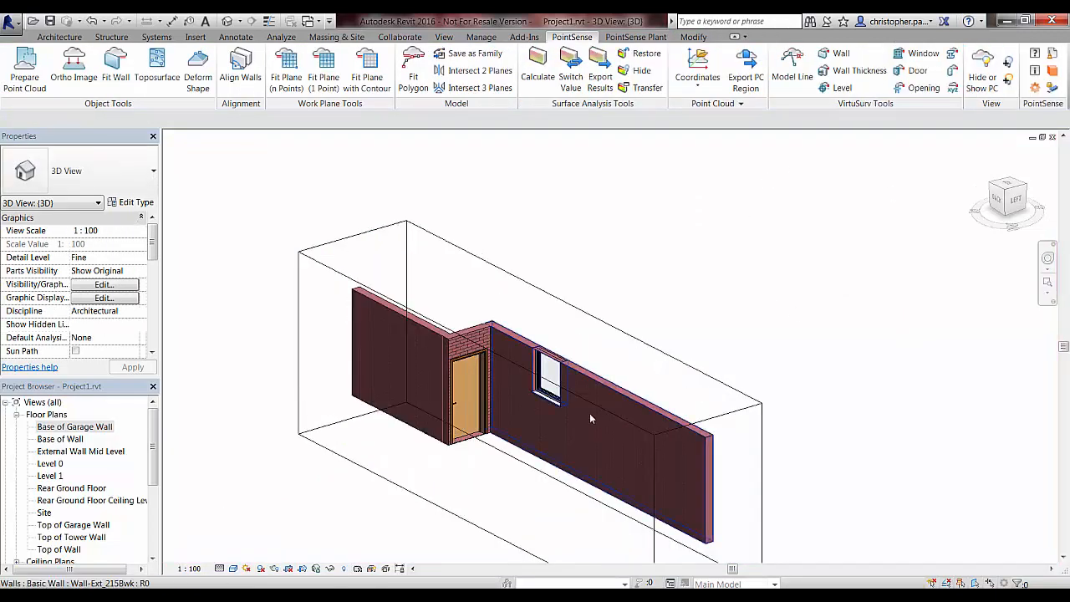
Step: Select the new door and check its size-specific type in the list of door types
shift+middle_drag(585, 393, 474, 448)
click(474, 447)
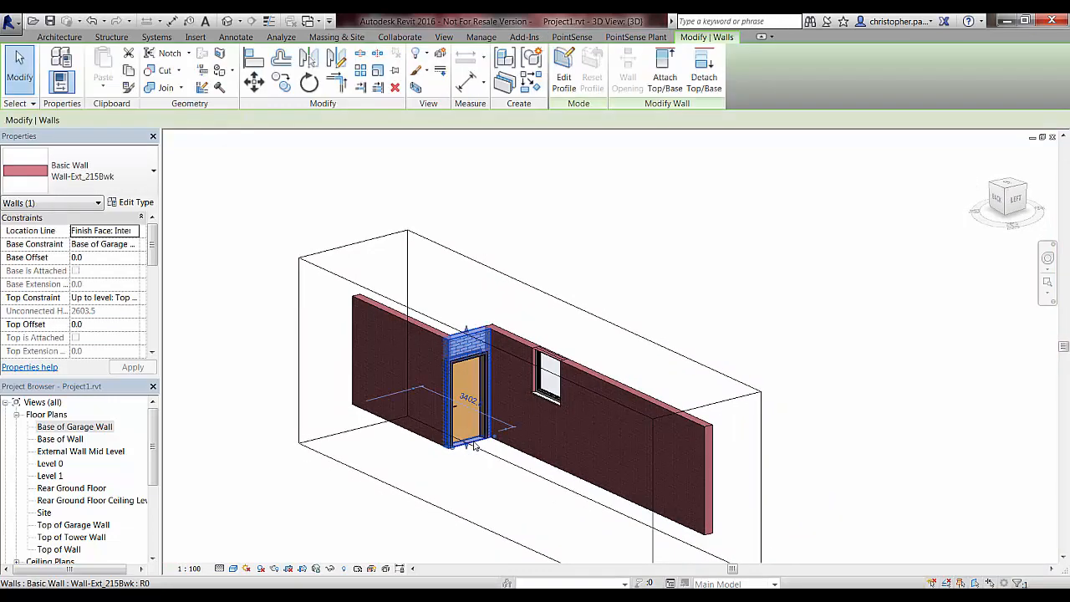
key(Escape)
click(482, 396)
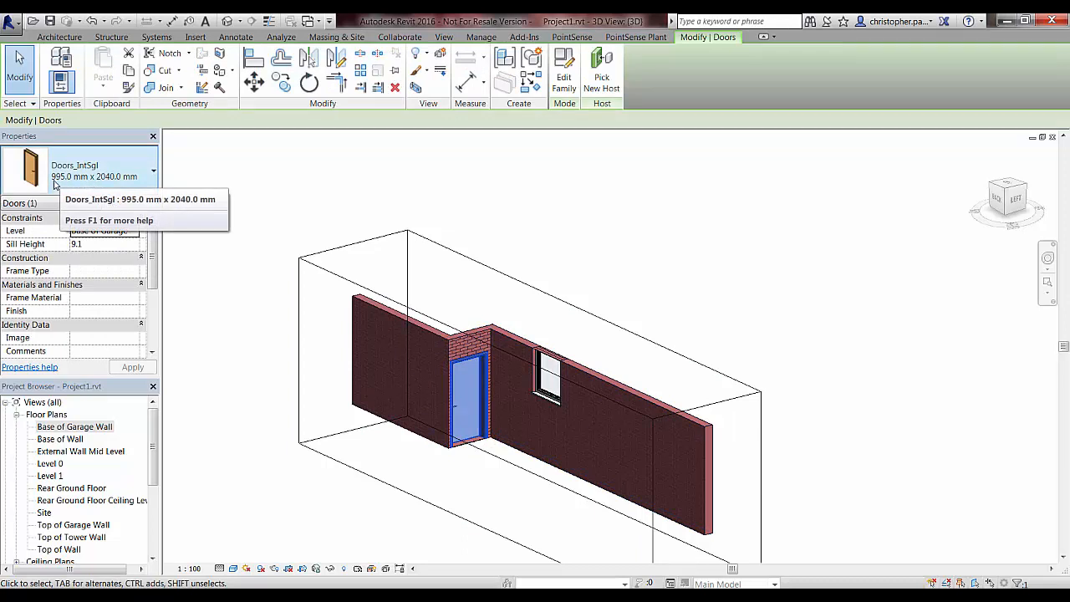
click(116, 181)
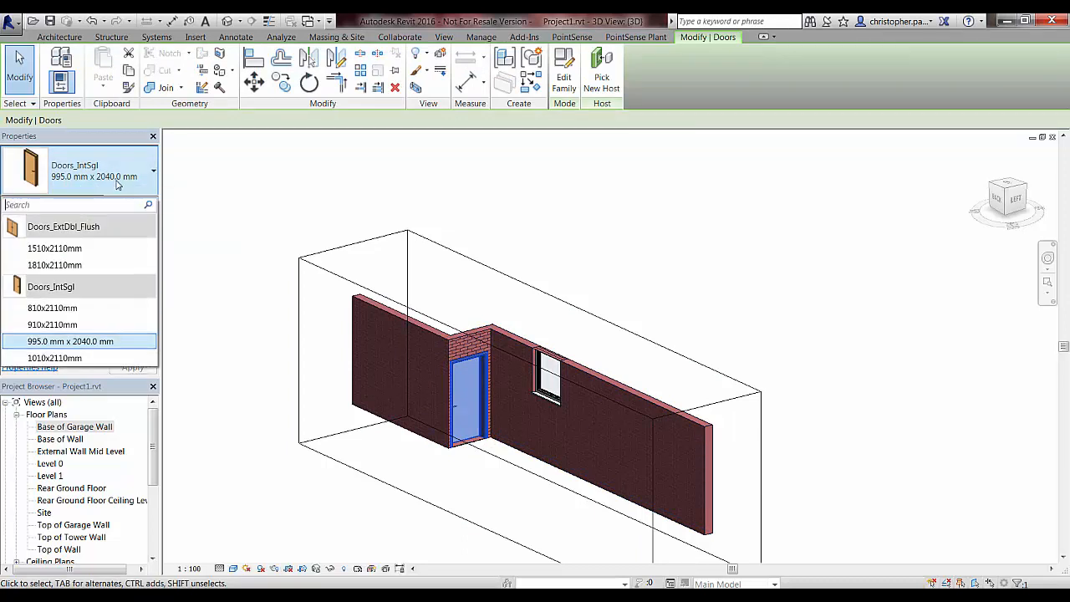
mouse_move(55, 342)
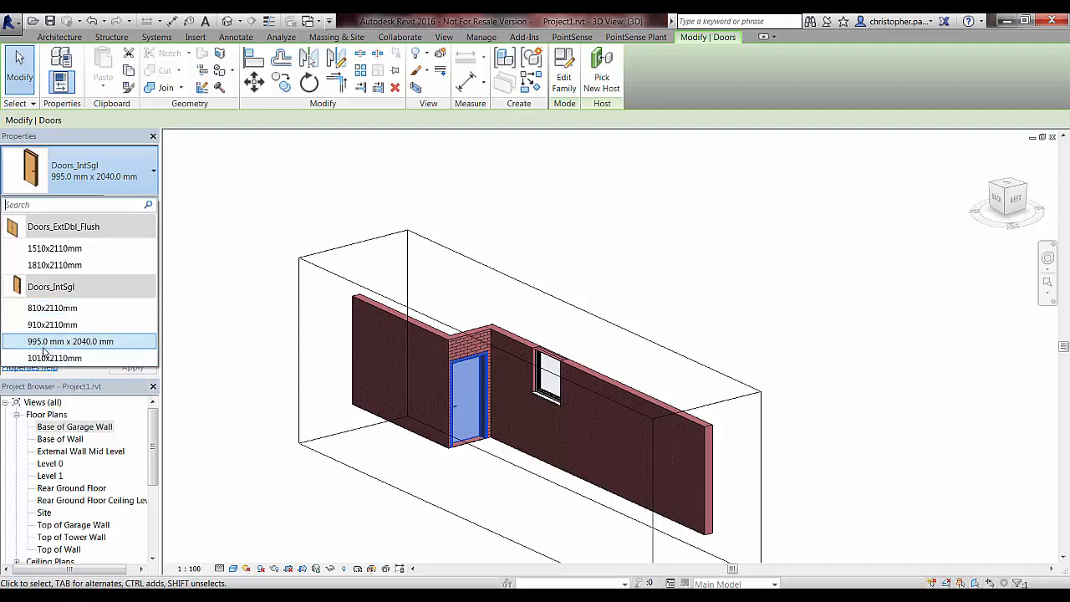
click(237, 323)
Step: Select the new window, check its size-specific type in the list of window types, and clear the selection
click(541, 377)
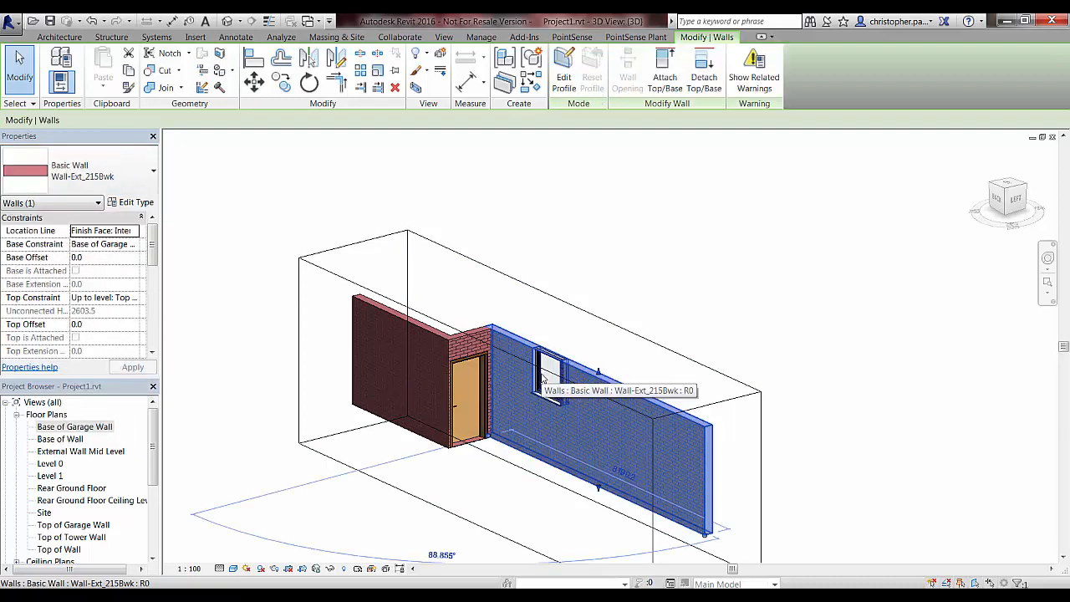
key(Escape)
click(548, 368)
click(125, 184)
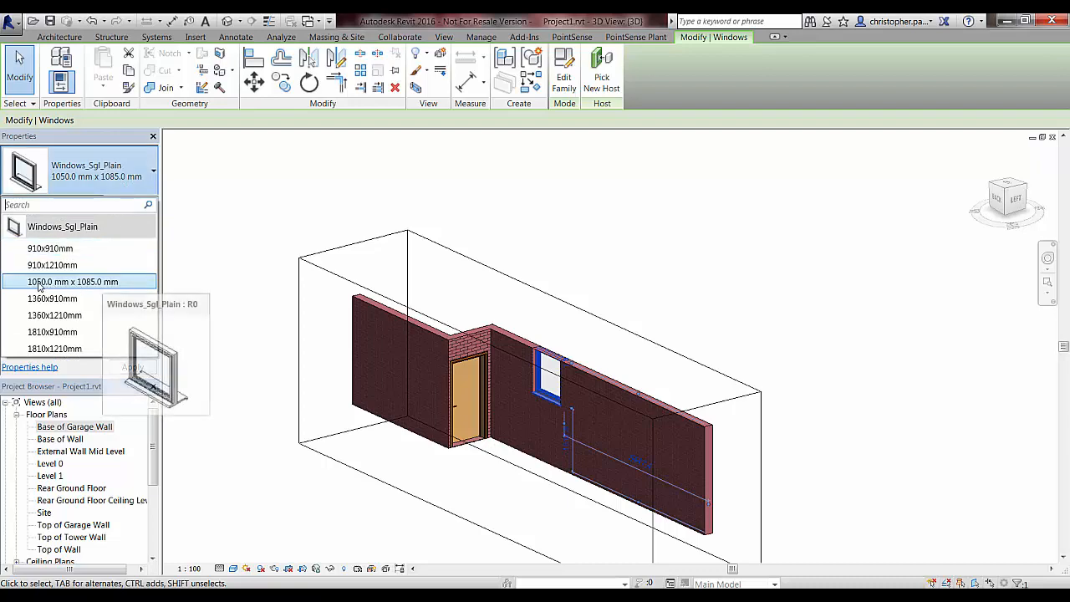
click(223, 256)
key(Escape)
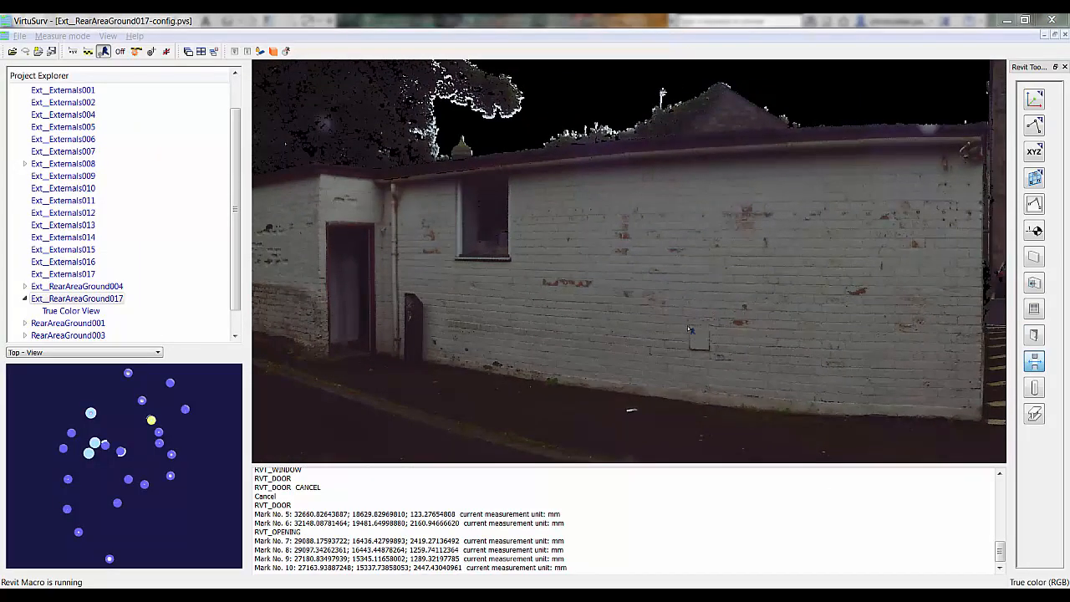
Step: Create an opening about 1751 mm high in the garage wall from two diagonal scan points beside the window, and switch to Revit
click(1036, 368)
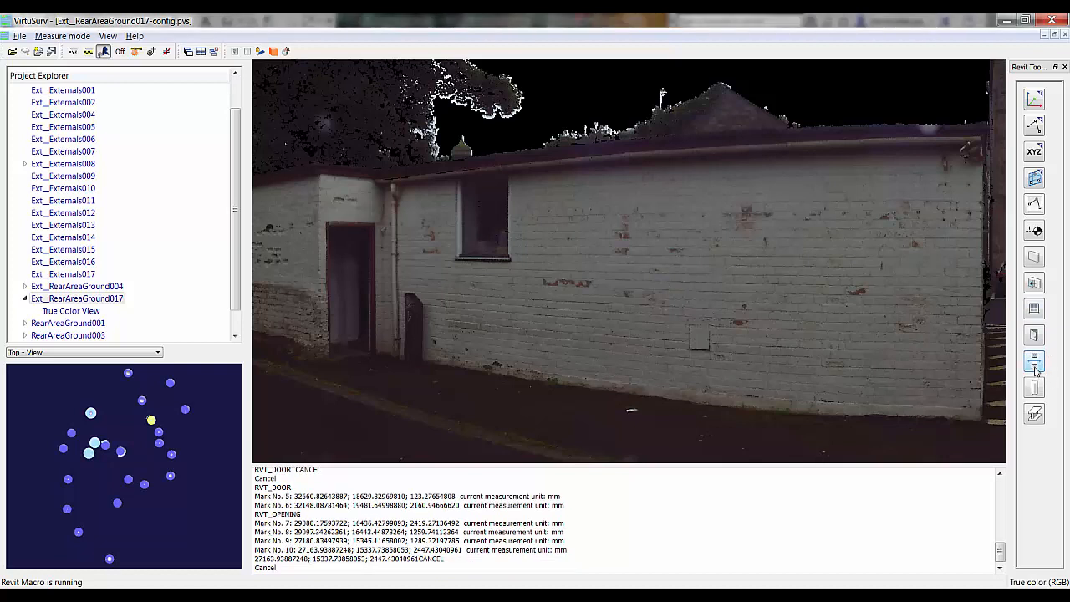
click(143, 182)
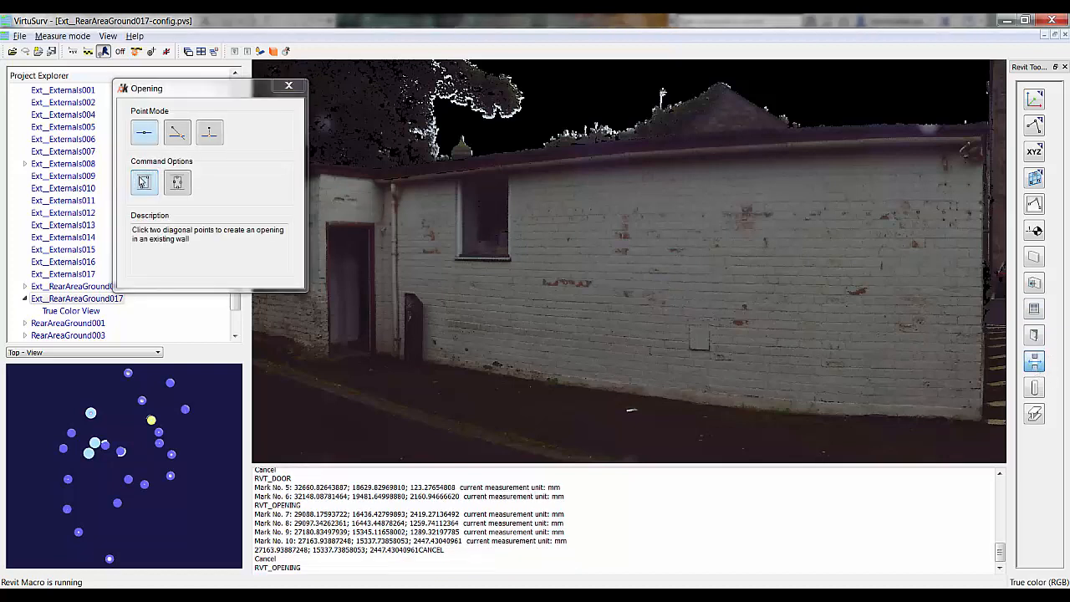
click(143, 182)
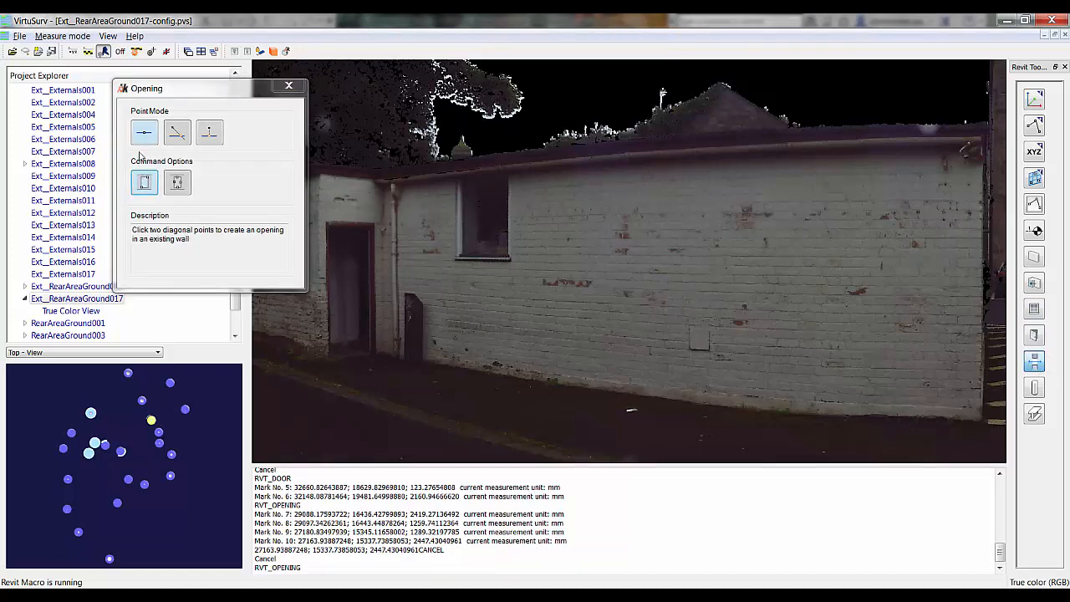
click(583, 338)
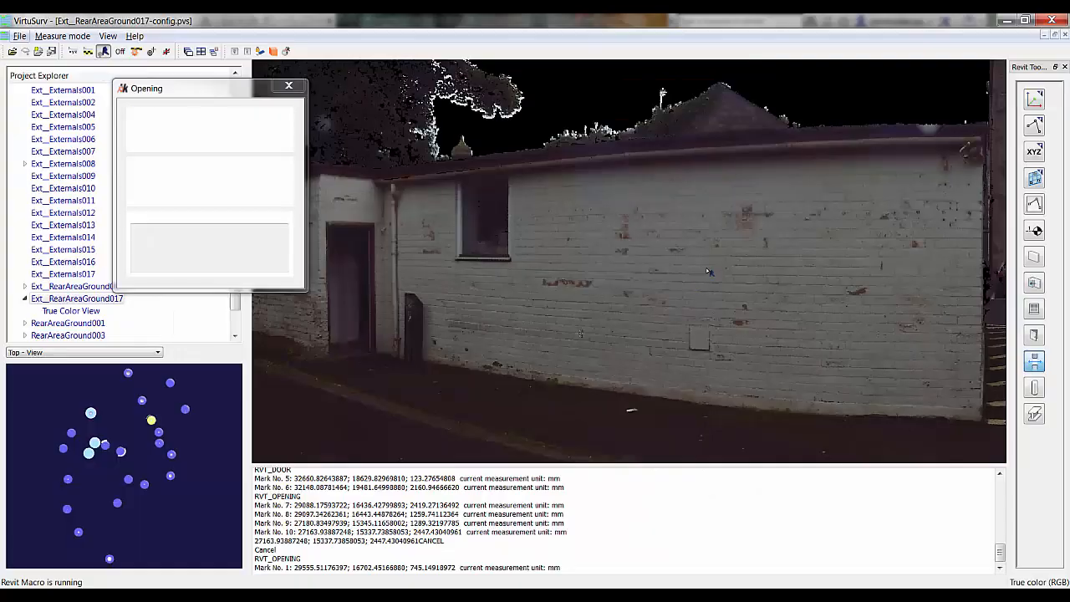
click(820, 179)
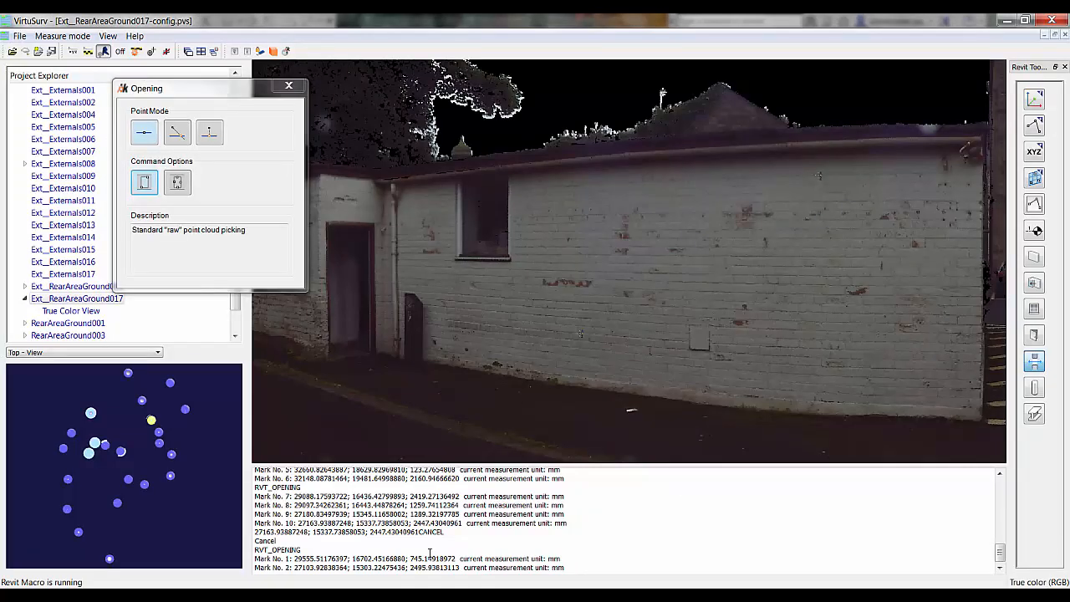
click(326, 567)
key(Escape)
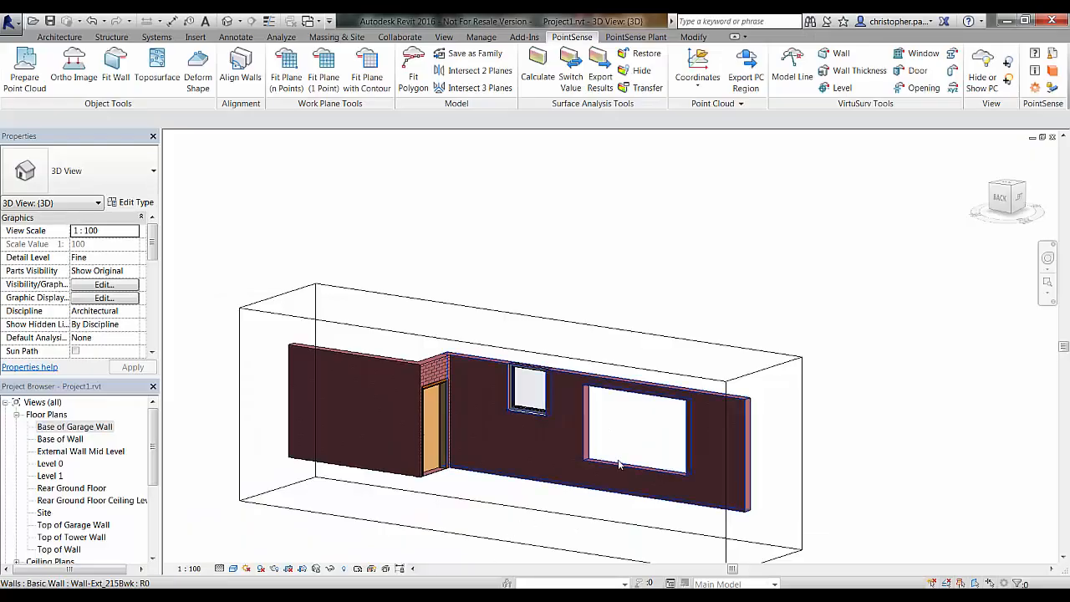
Step: Select the new wall opening, examine it from another angle in the 3D view, and clear the selection
click(618, 463)
key(Escape)
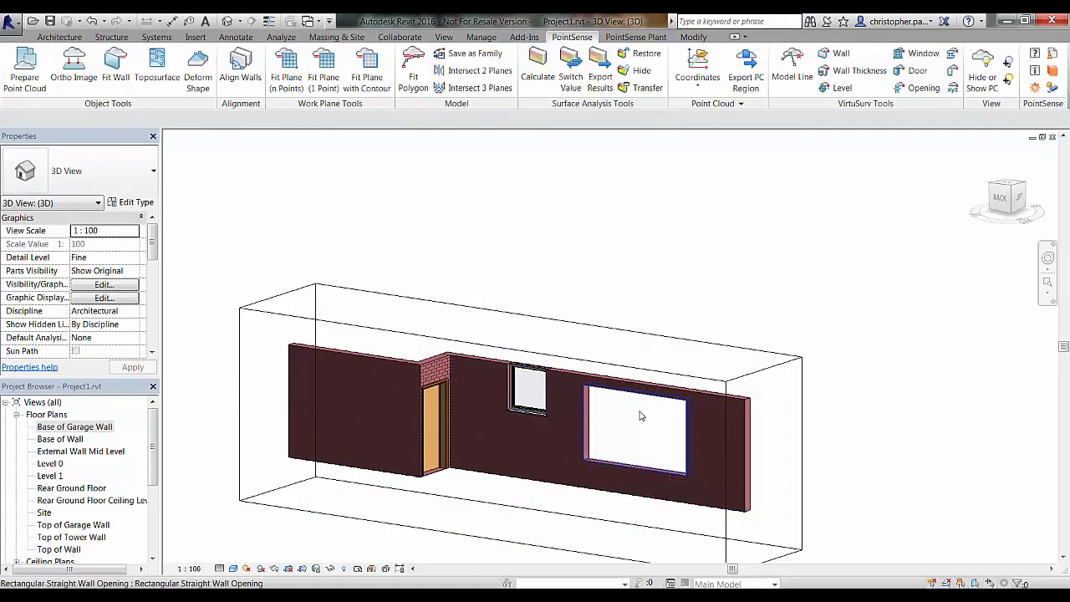
click(646, 402)
shift+middle_drag(646, 402, 819, 518)
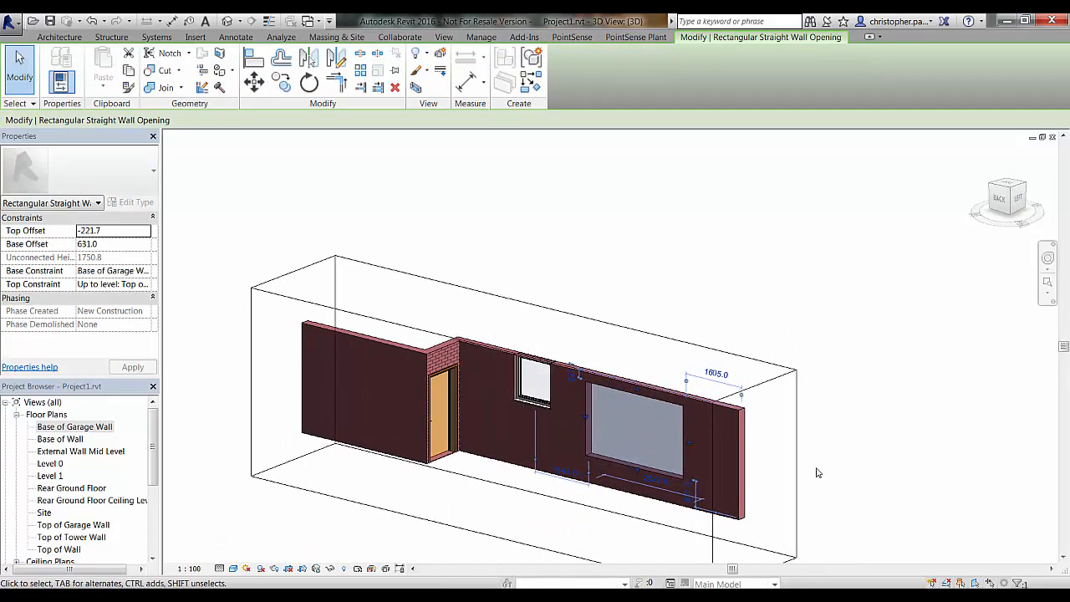
click(271, 179)
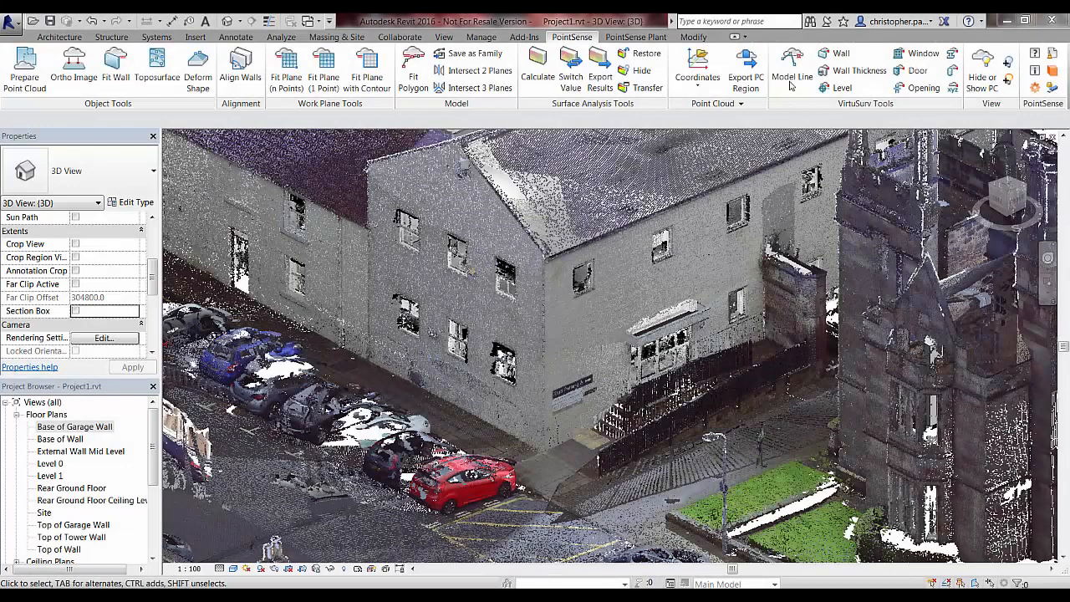
Step: Start the Model Line command, go through its horizontal, vertical, curve and continuous 3D options, and cancel it in Revit
click(793, 70)
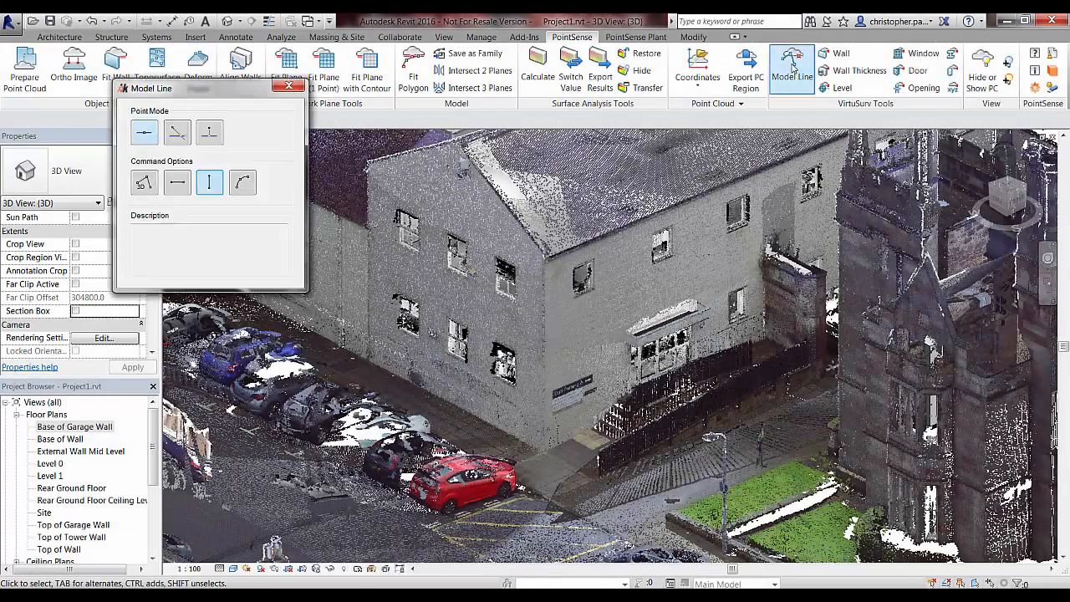
click(143, 183)
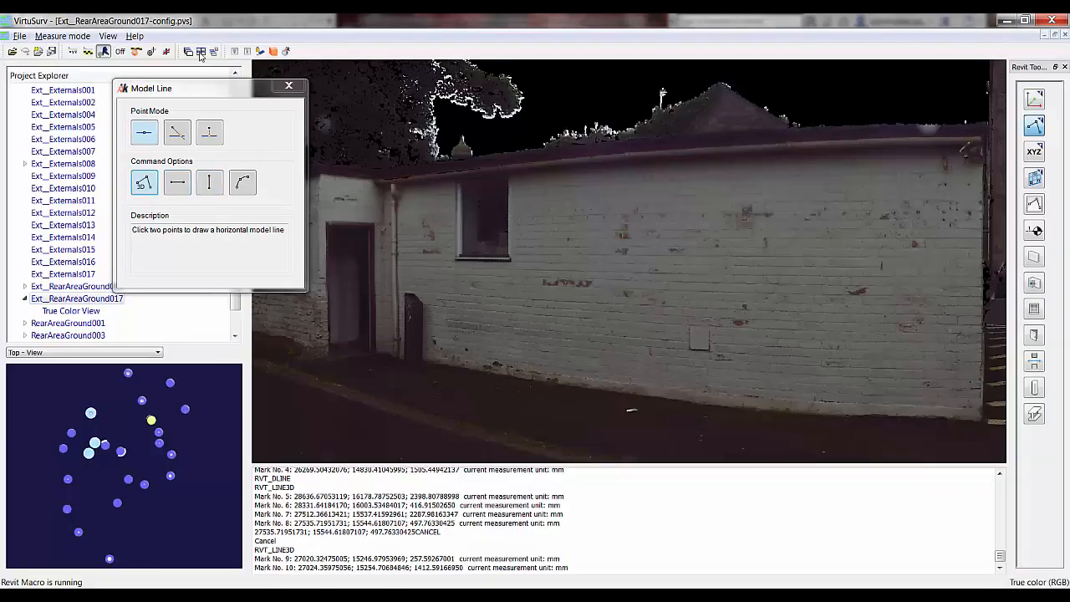
drag(194, 88, 350, 83)
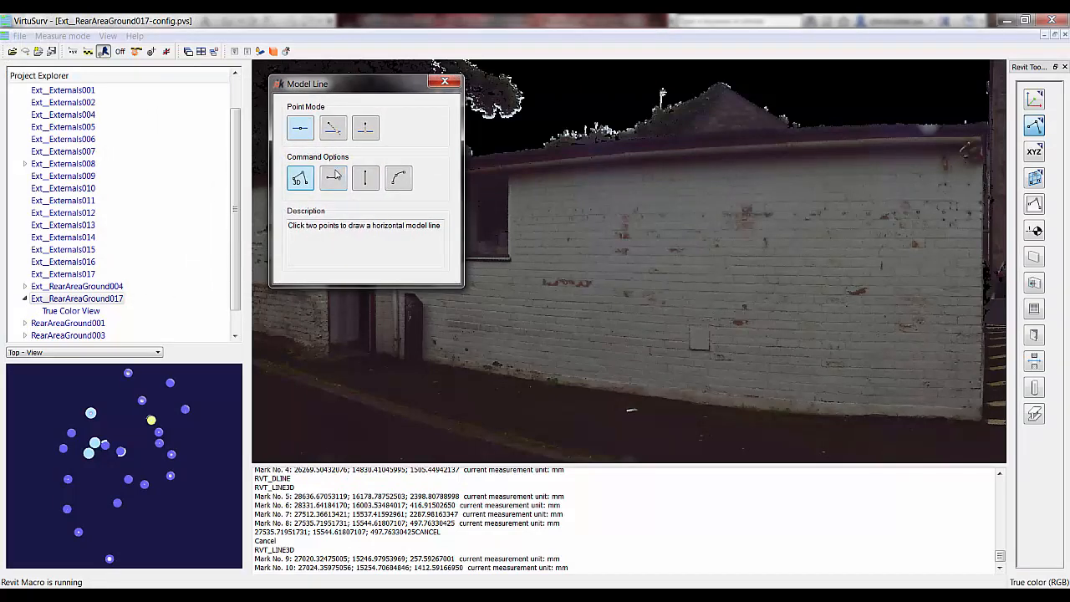
click(334, 175)
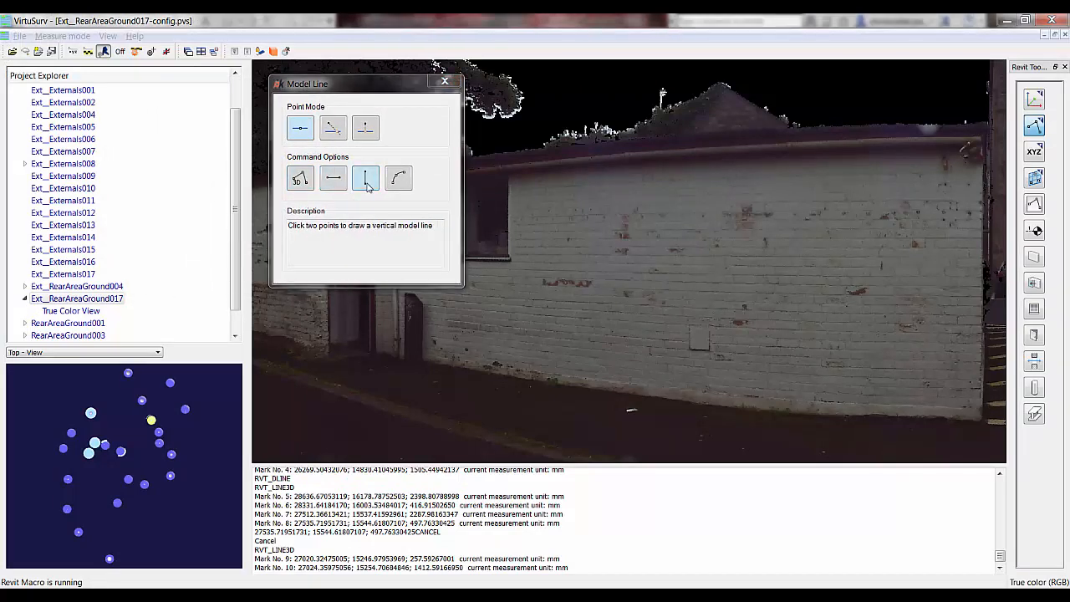
click(366, 182)
click(400, 182)
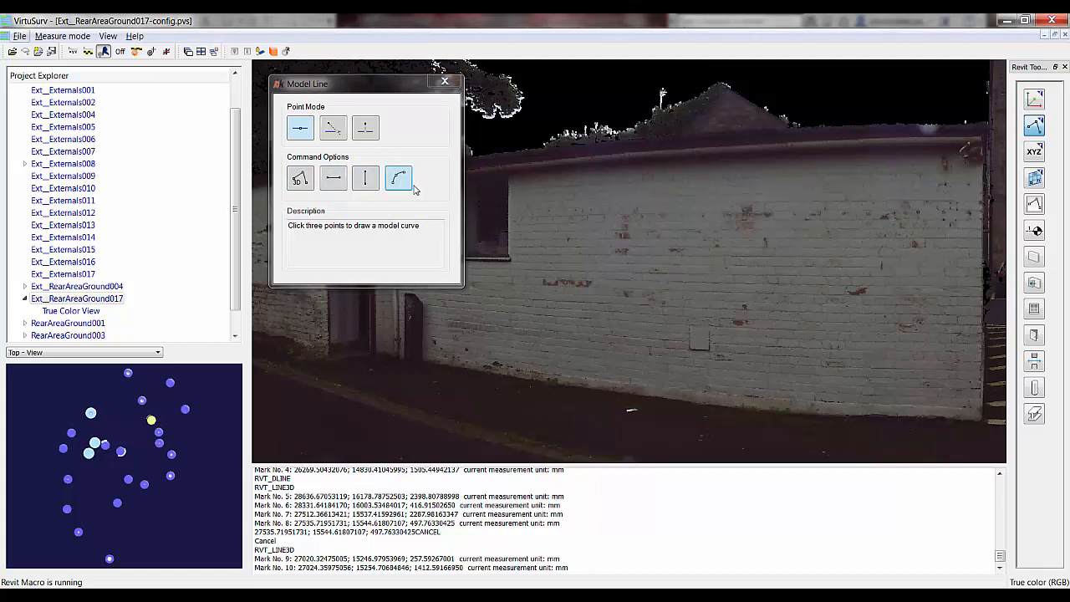
click(300, 178)
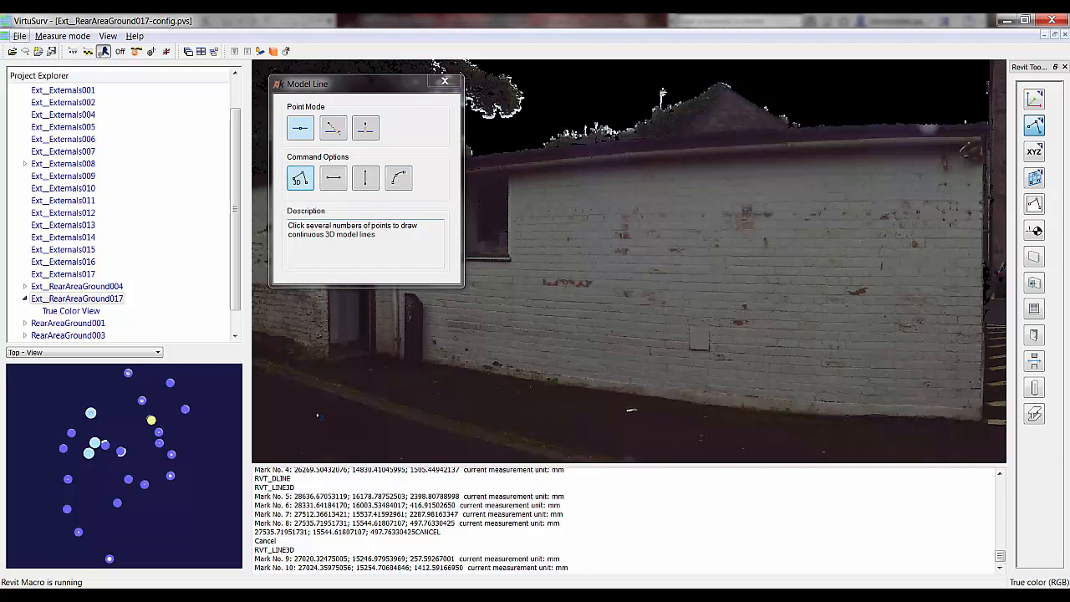
click(372, 594)
click(329, 547)
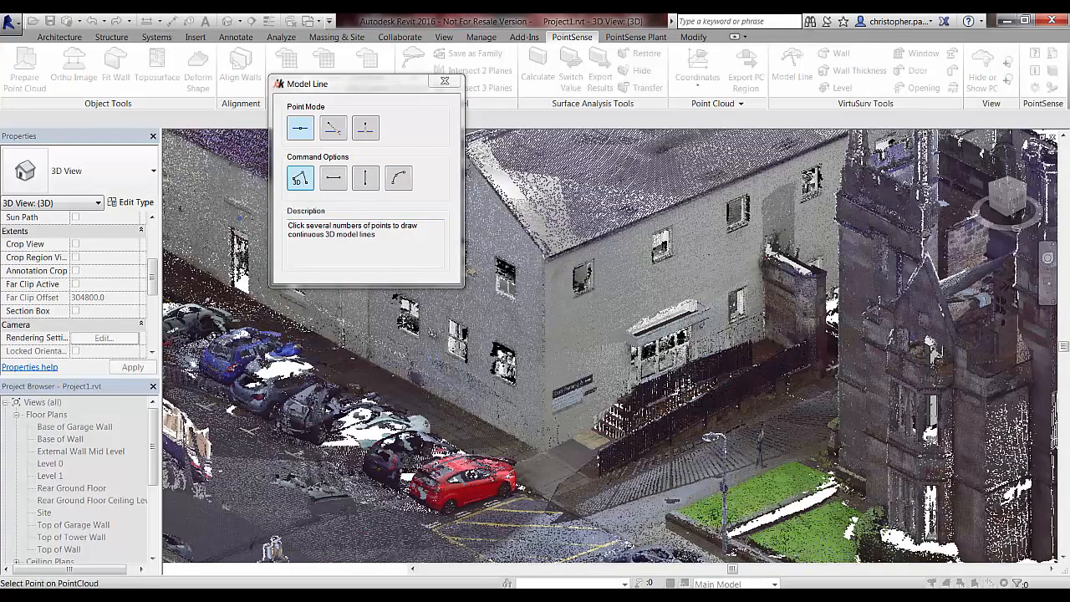
key(Escape)
Step: Find the scan position on the Site floor plan and open scan Ext__Externals012 in VirtuSurv, framed on the Staff Parking sign
double_click(46, 513)
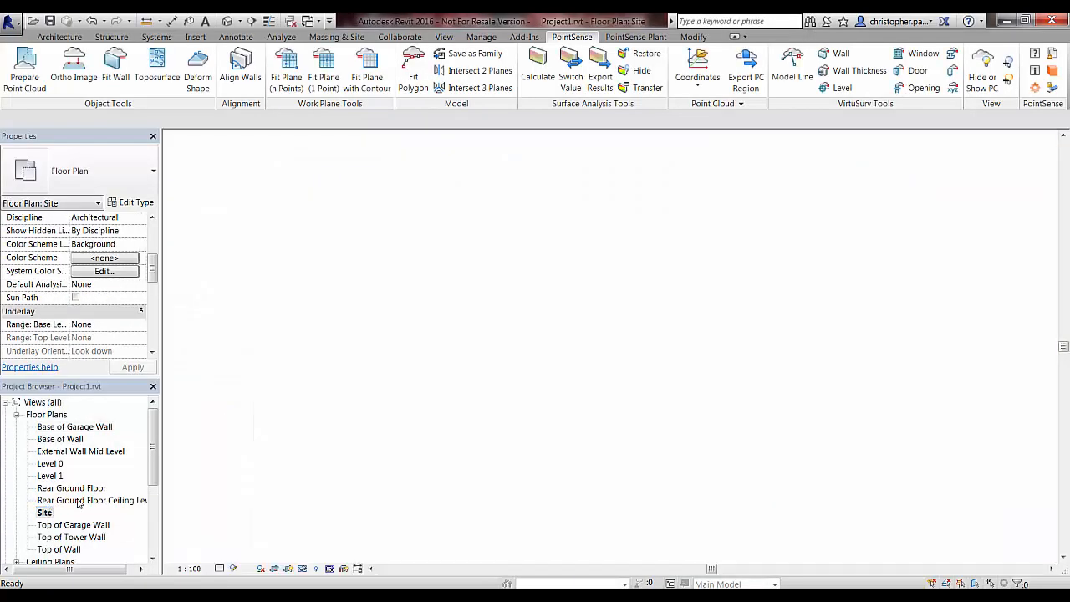
scroll(381, 409, up, 5)
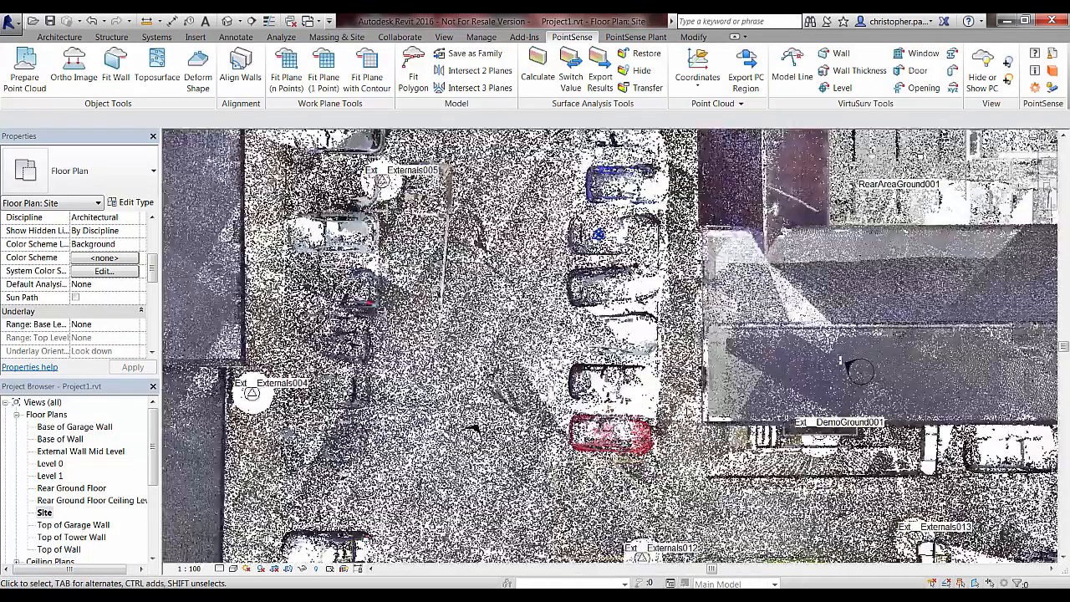
scroll(583, 439, up, 2)
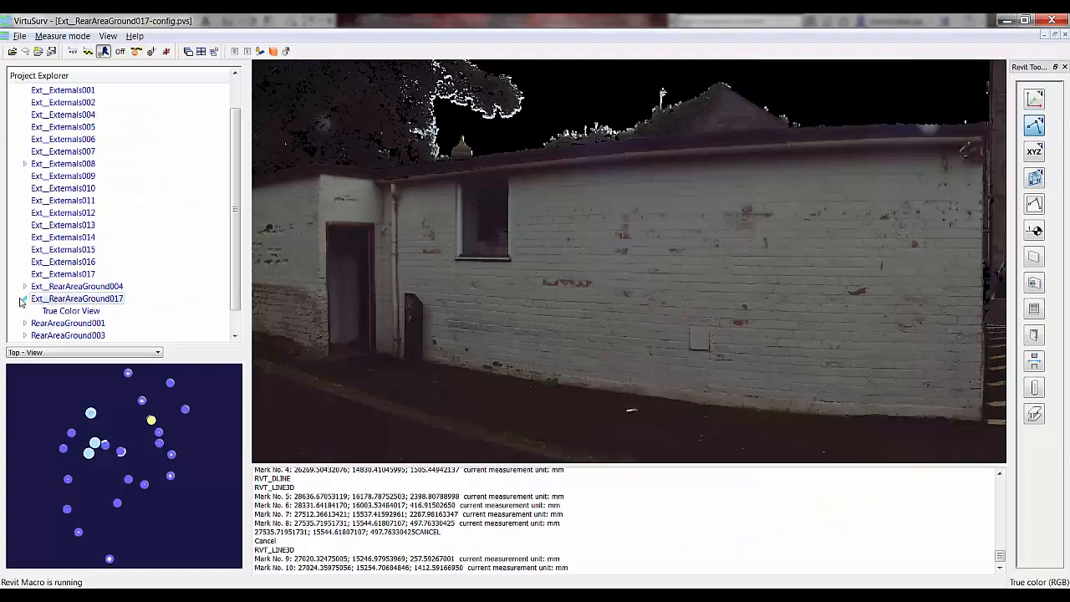
click(25, 298)
double_click(67, 214)
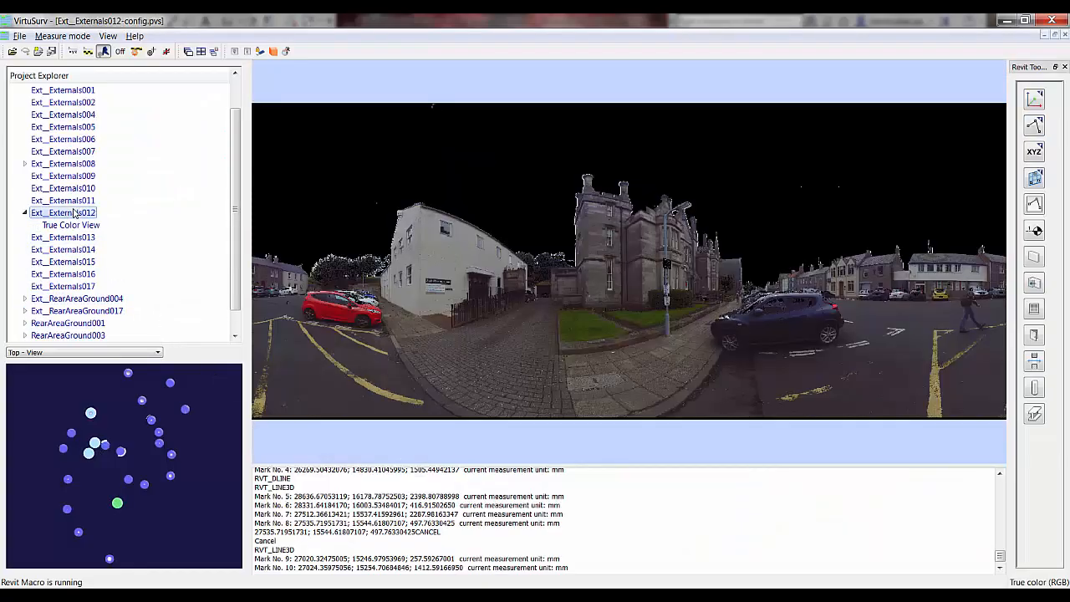
scroll(454, 284, up, 5)
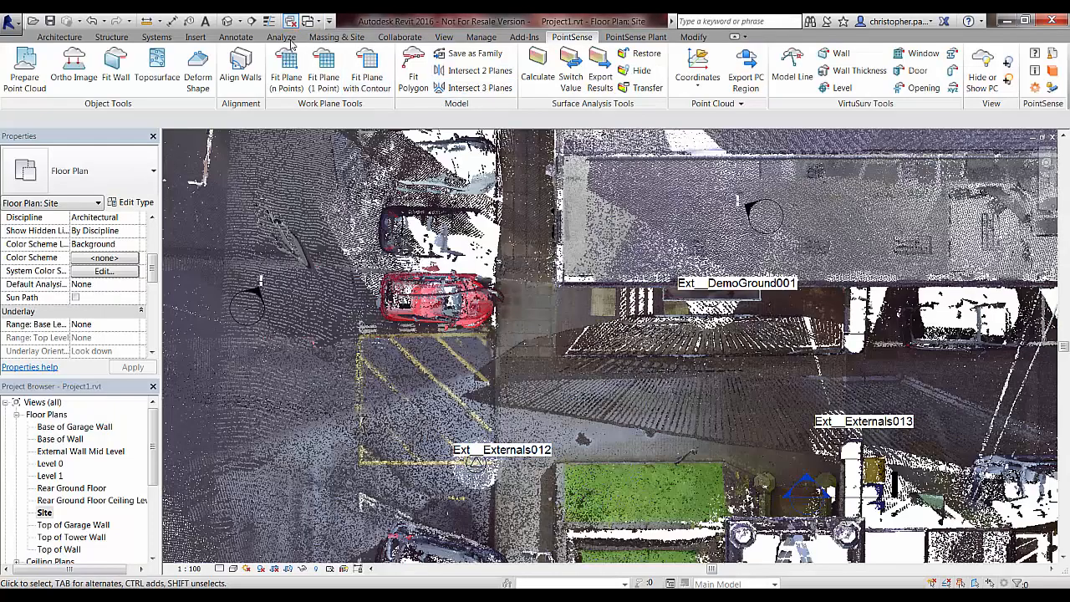
Step: Return Revit to the 3D view, frame the Staff Parking sign closely, and switch back to VirtuSurv
click(229, 20)
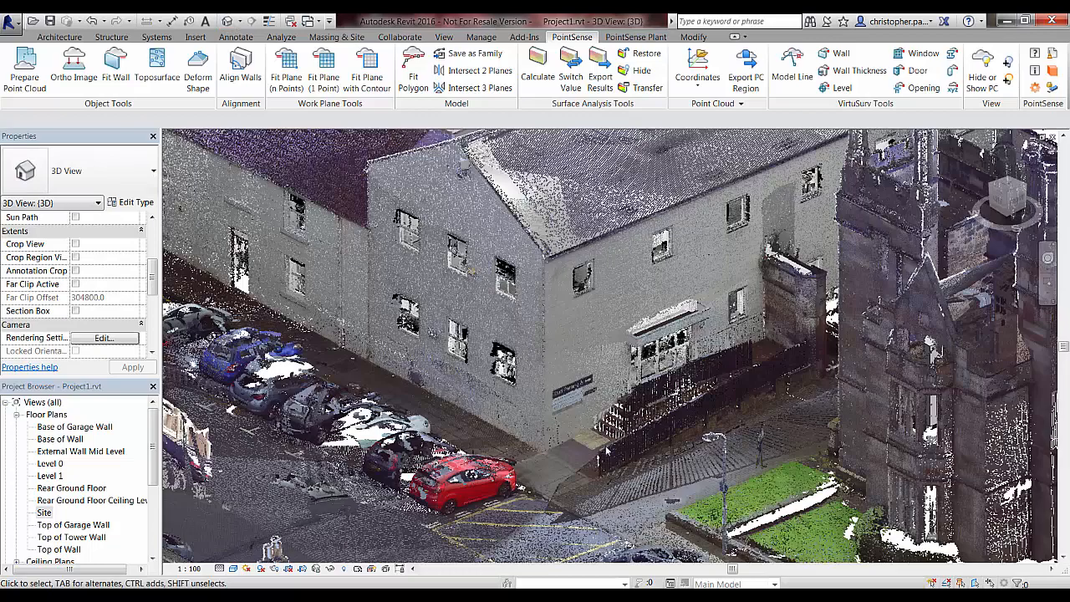
scroll(607, 452, up, 6)
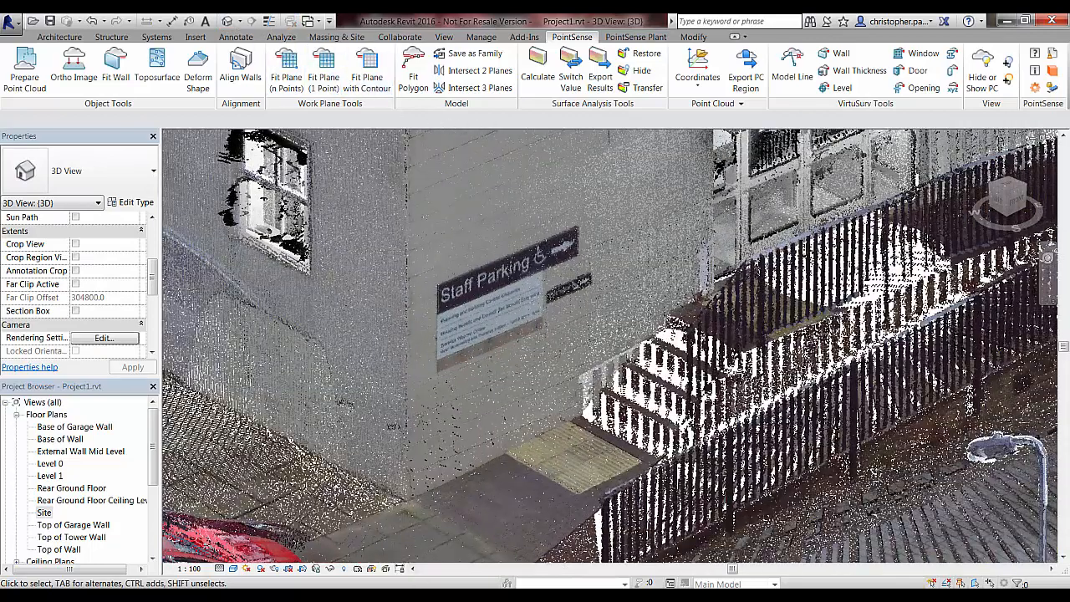
key(alt+Tab)
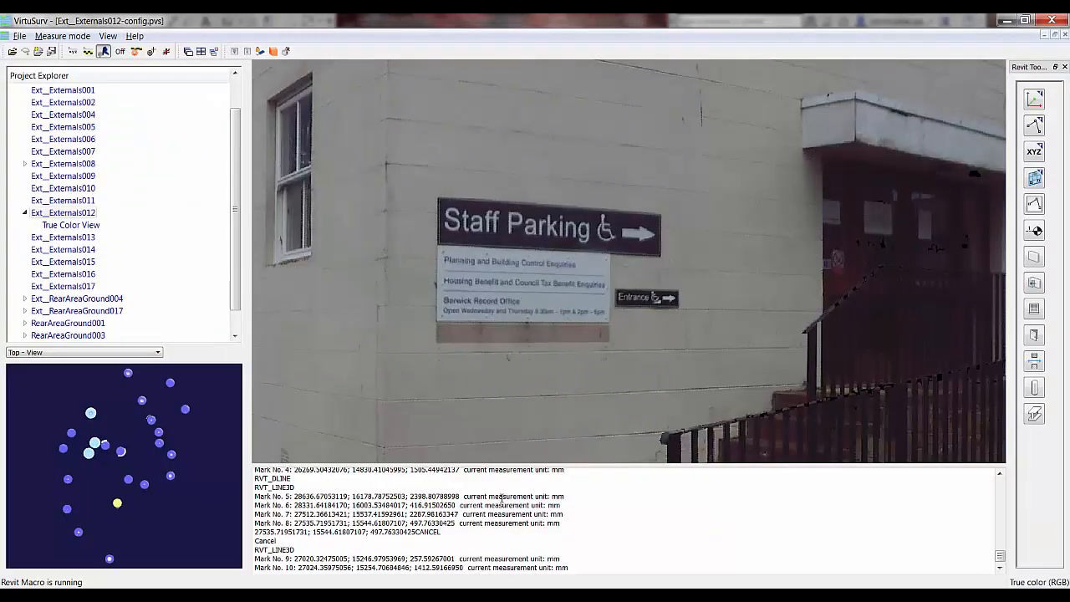
Step: Draw two horizontal model lines on the wall above the Staff Parking sign, the upper one about 1361 mm long, and switch to Revit
click(1034, 126)
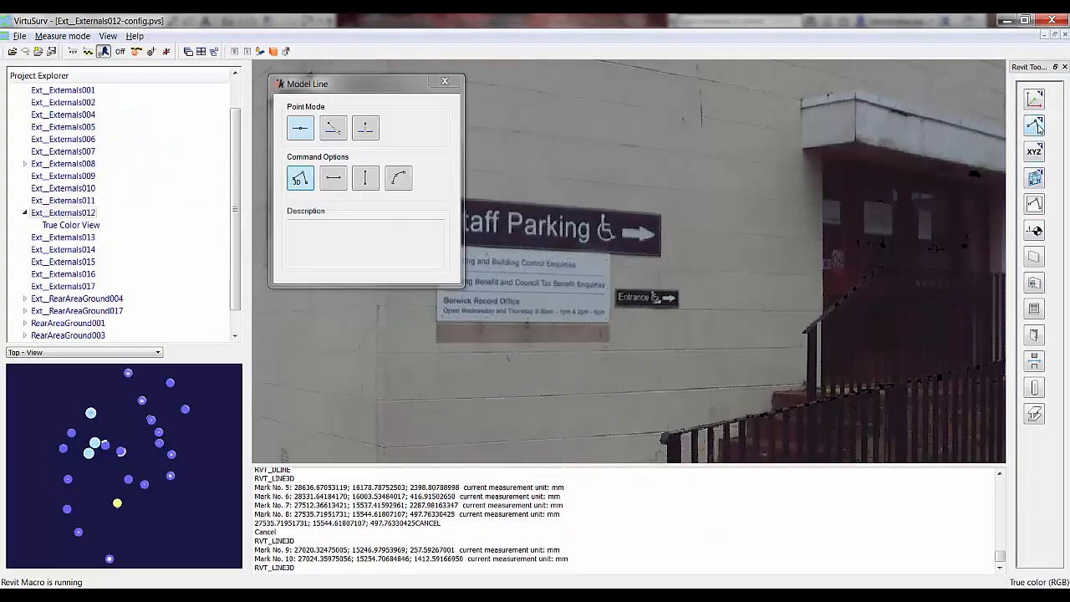
drag(362, 81, 268, 104)
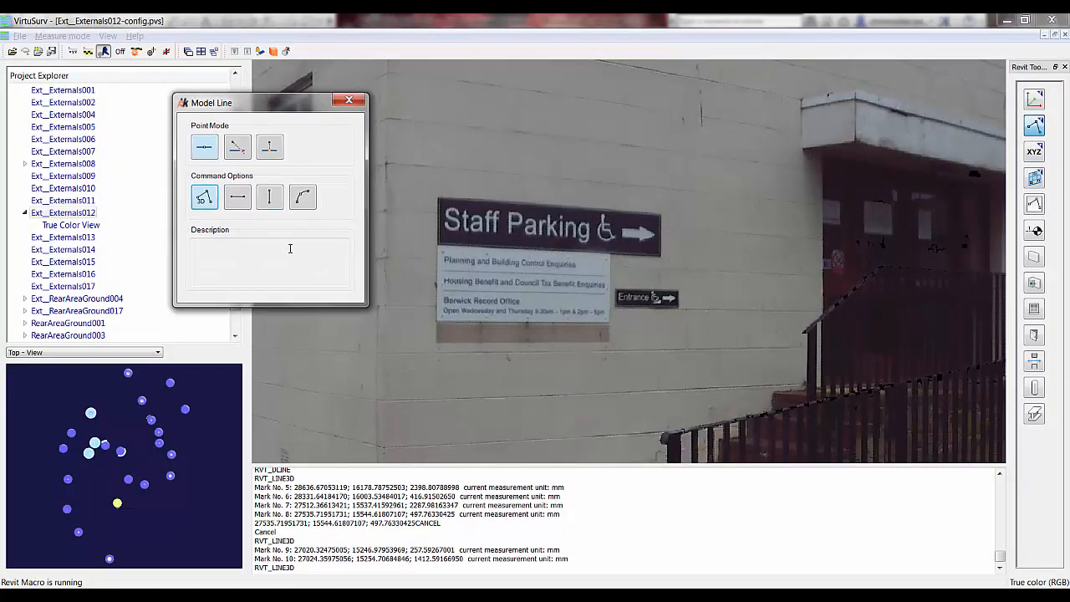
click(242, 202)
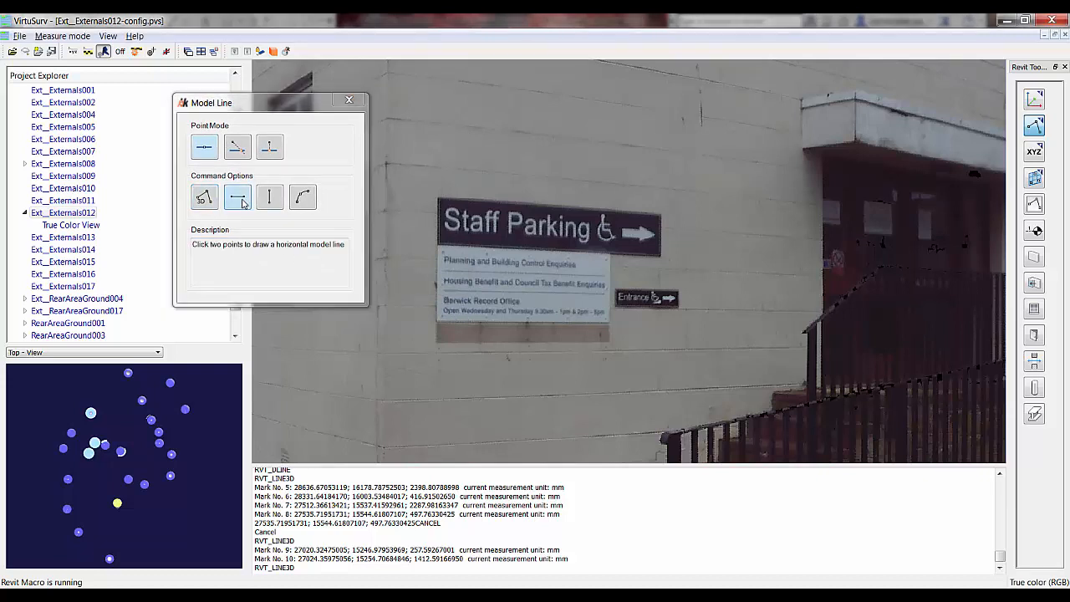
click(447, 125)
click(614, 144)
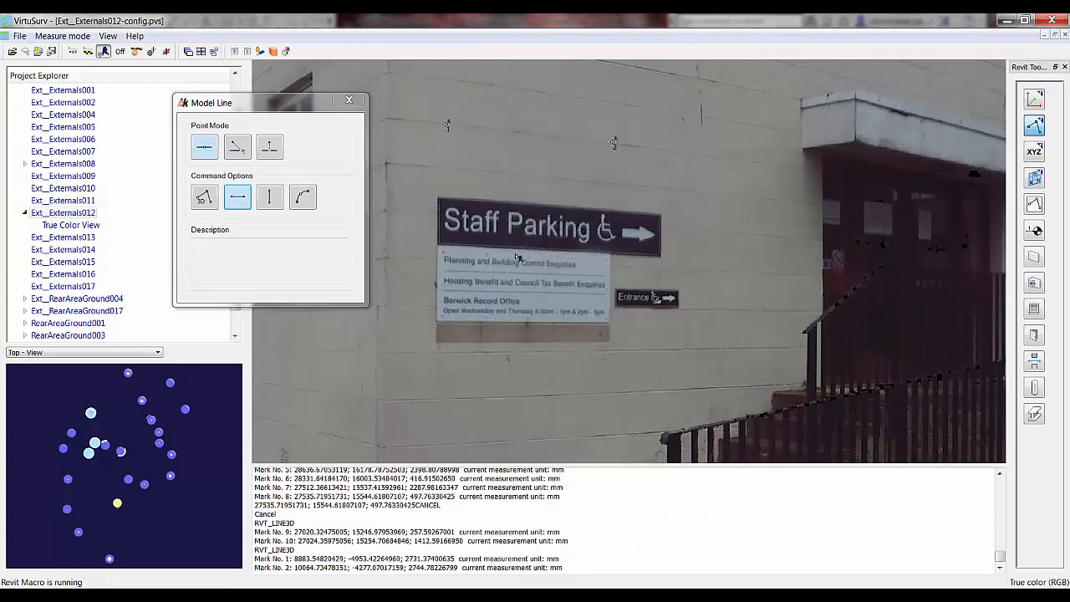
click(447, 183)
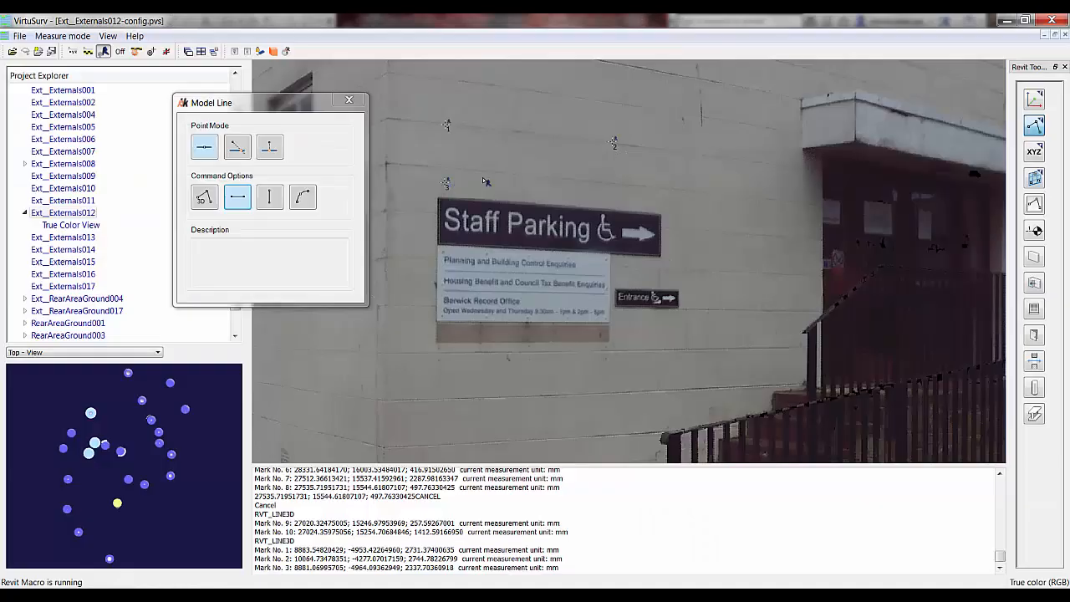
click(615, 173)
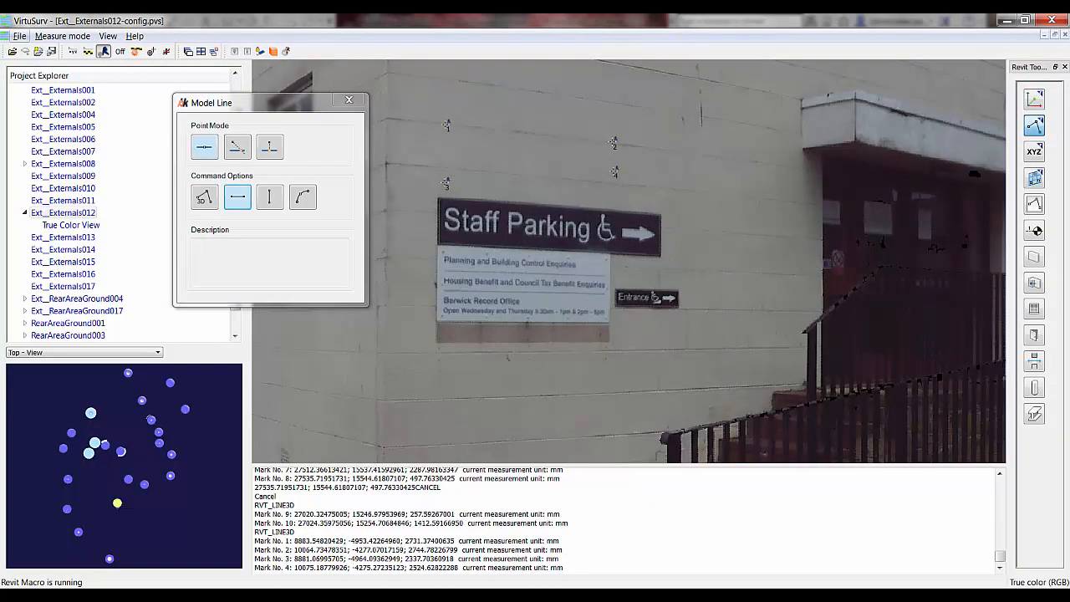
click(314, 547)
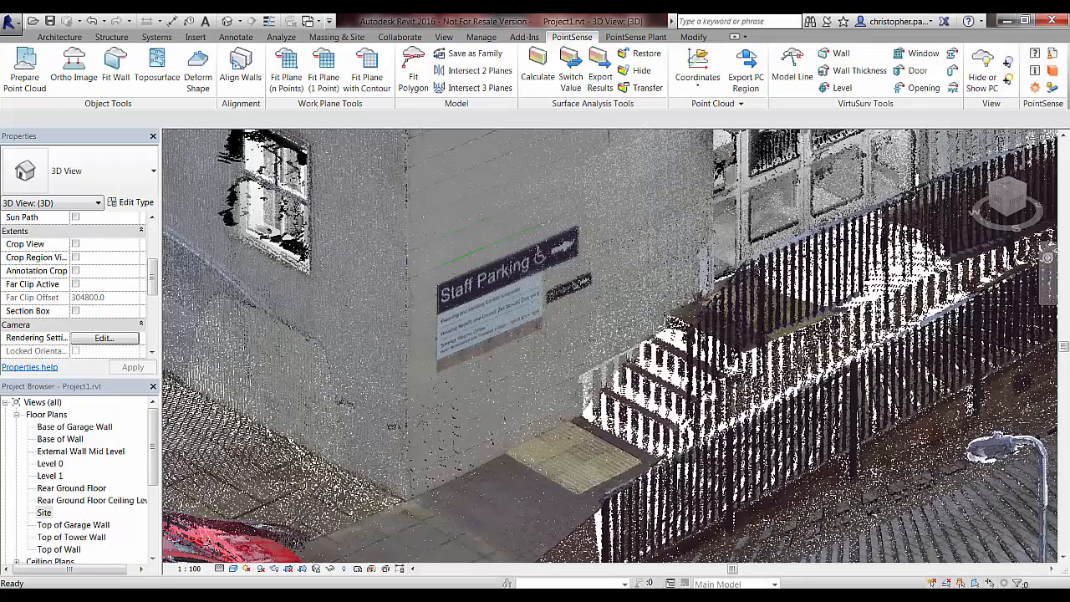
Step: Hide and redisplay the point cloud to examine the two model lines, and select the upper one
click(985, 80)
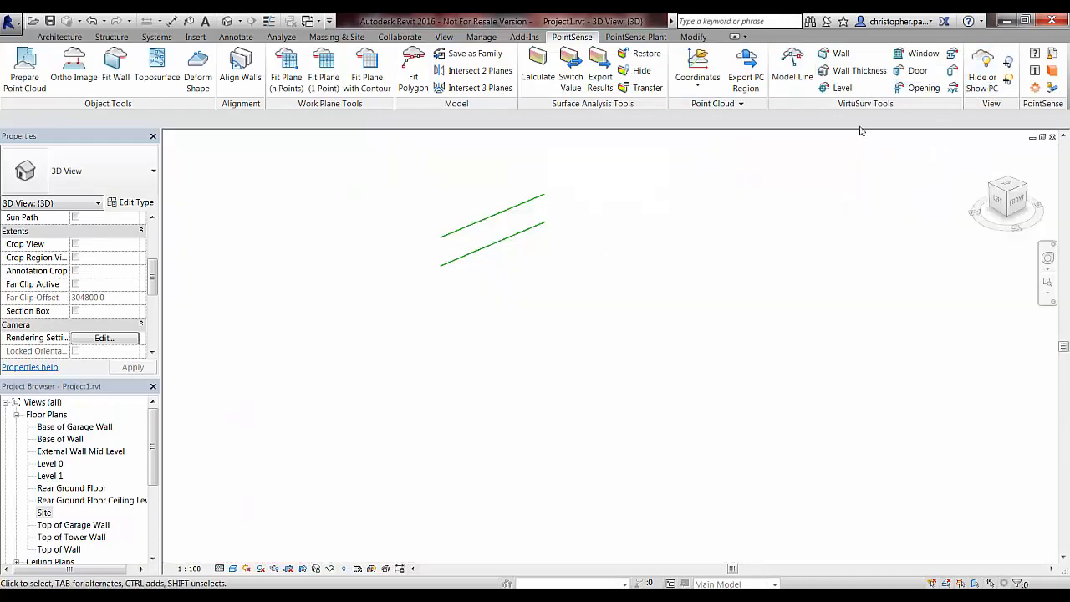
click(983, 77)
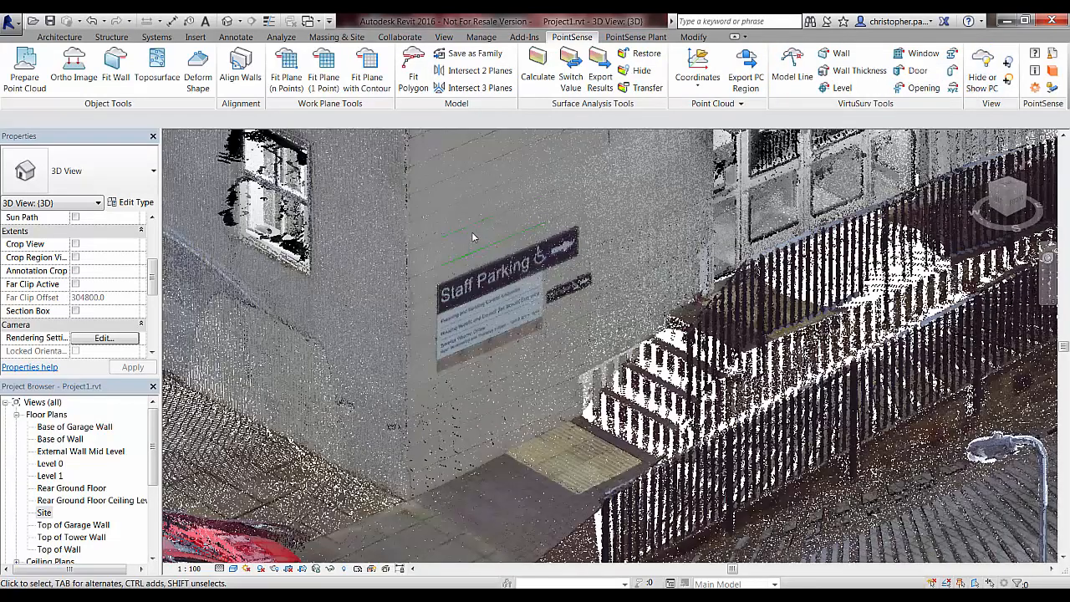
scroll(472, 238, up, 4)
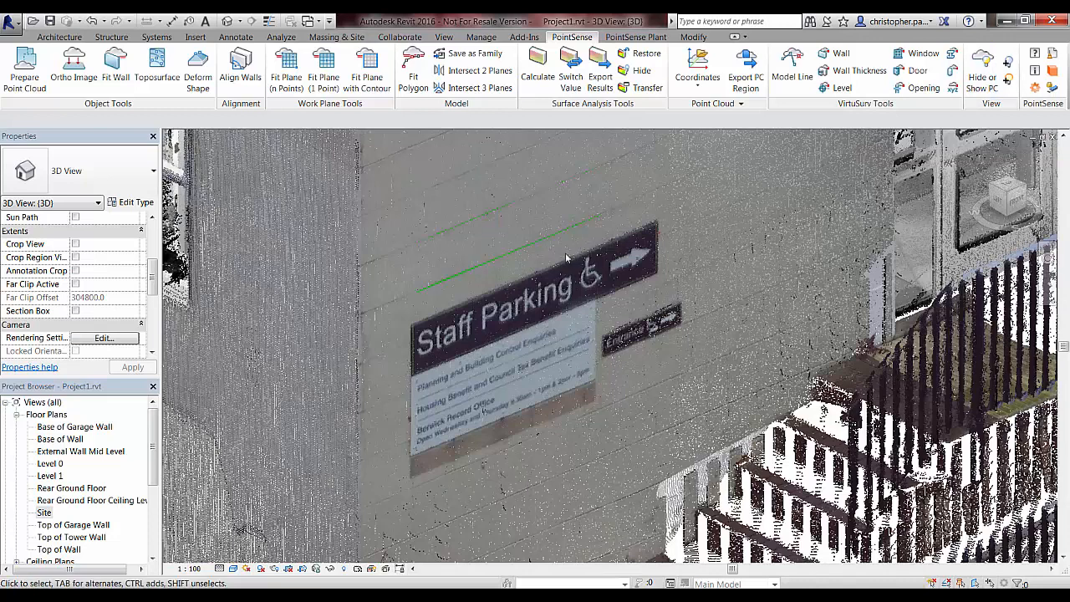
click(429, 241)
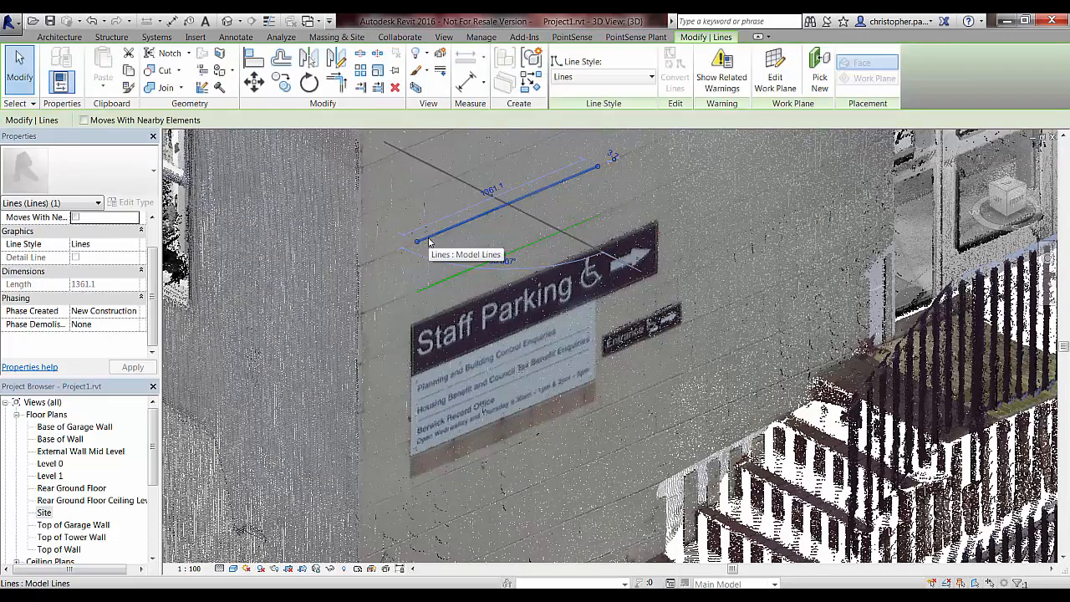
Step: Delete the two model lines above the Staff Parking sign, then switch to VirtuSurv and clear the existing point marks
key(Escape)
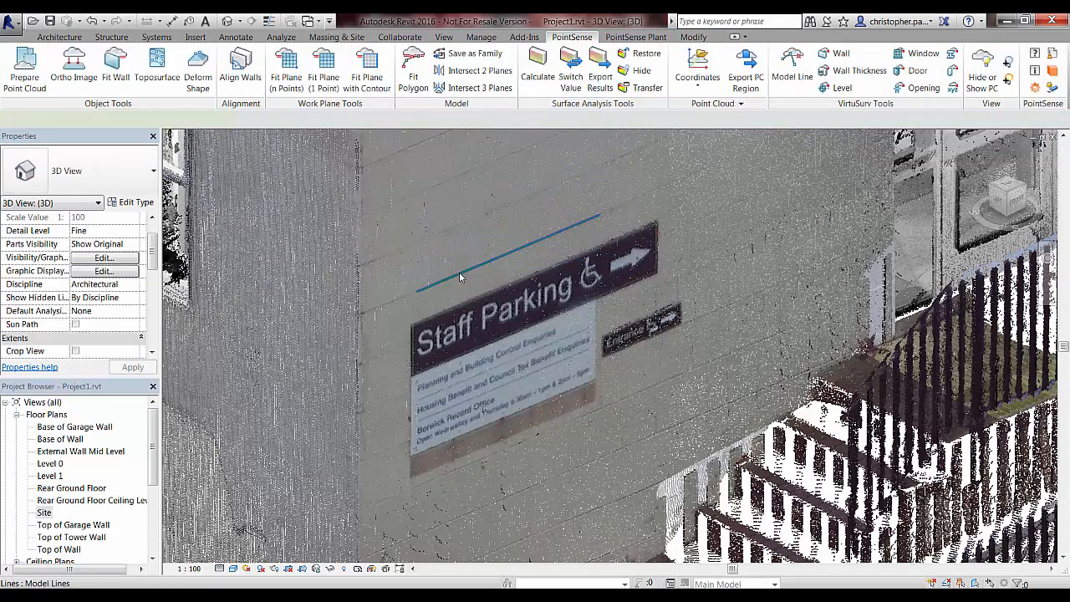
click(459, 274)
key(Delete)
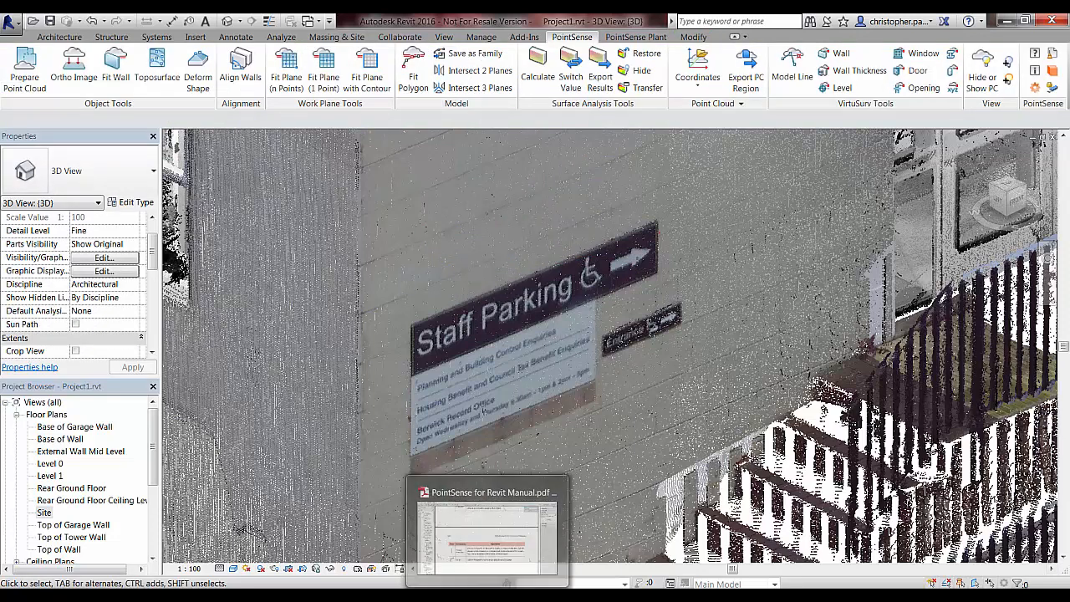
click(398, 593)
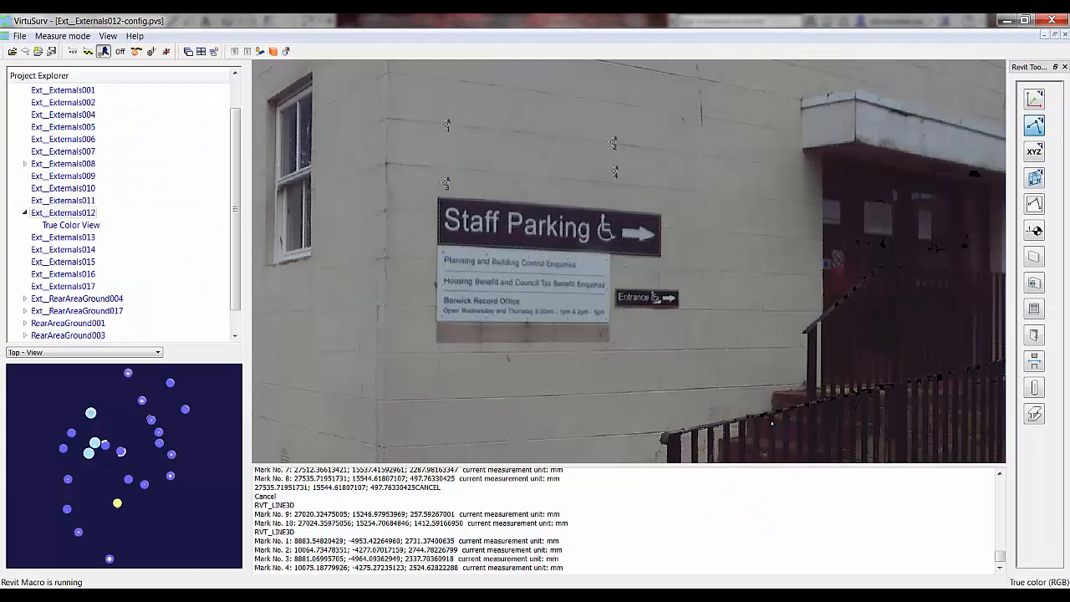
click(166, 51)
Step: Draw three vertical model lines along the Staff Parking sign's edges: full left side, lower right side about 644 mm long, and arrow end
click(1035, 126)
click(1036, 127)
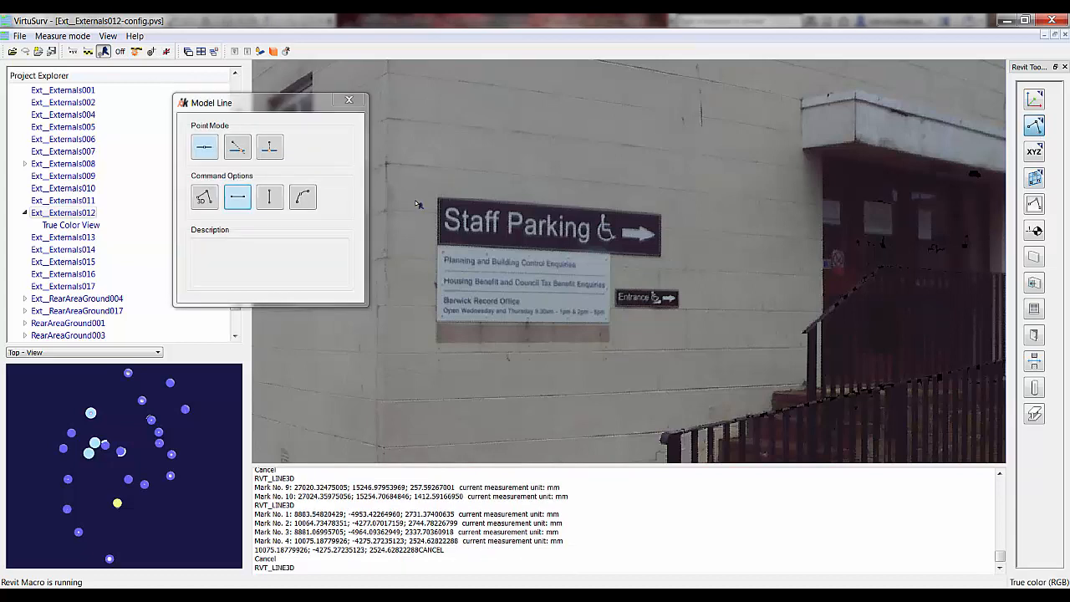
click(276, 202)
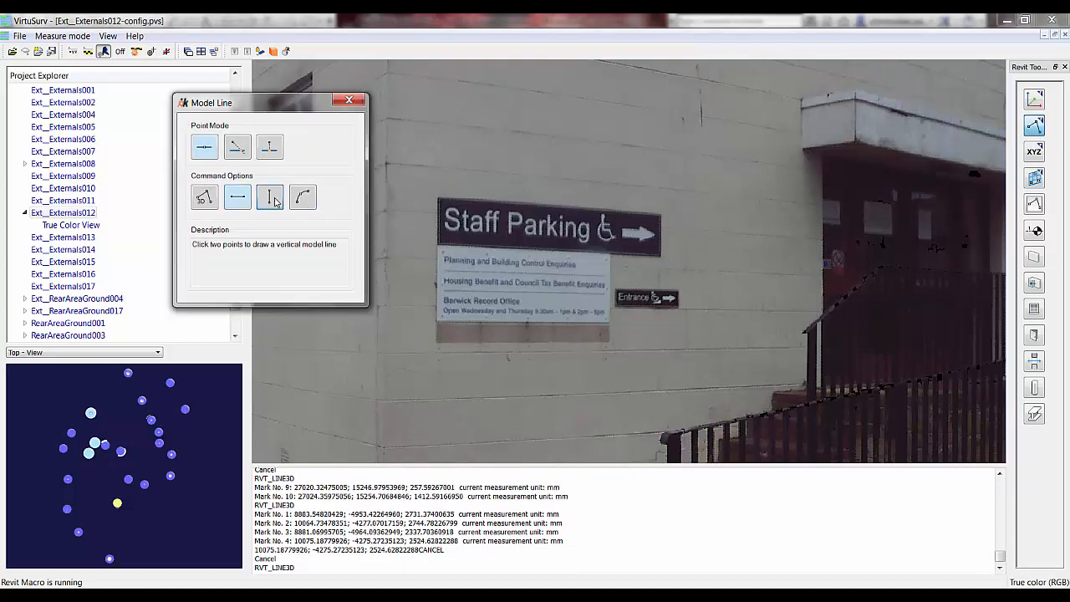
click(437, 344)
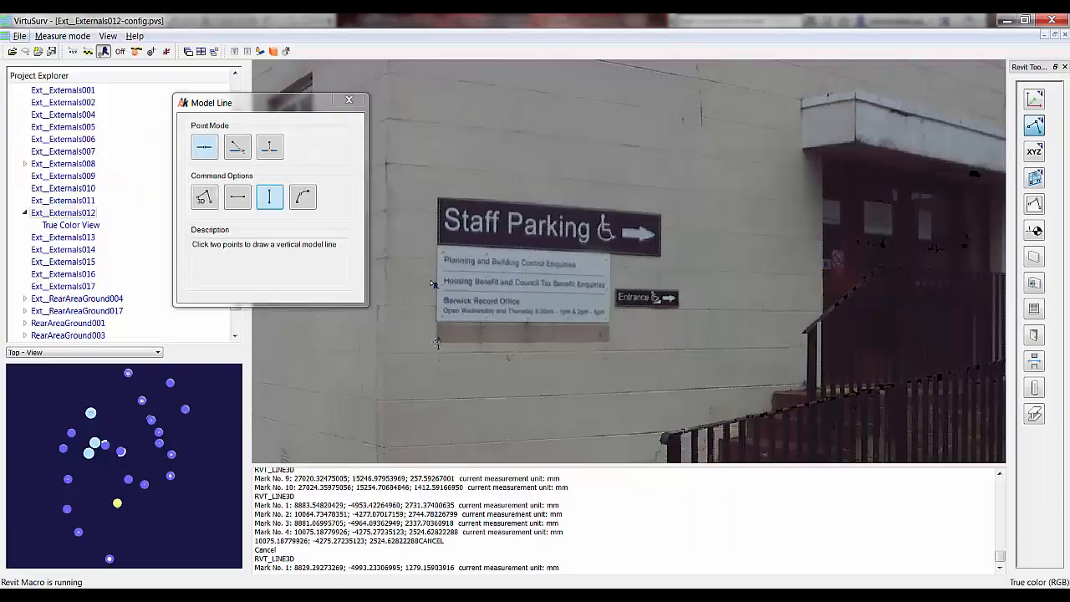
click(439, 198)
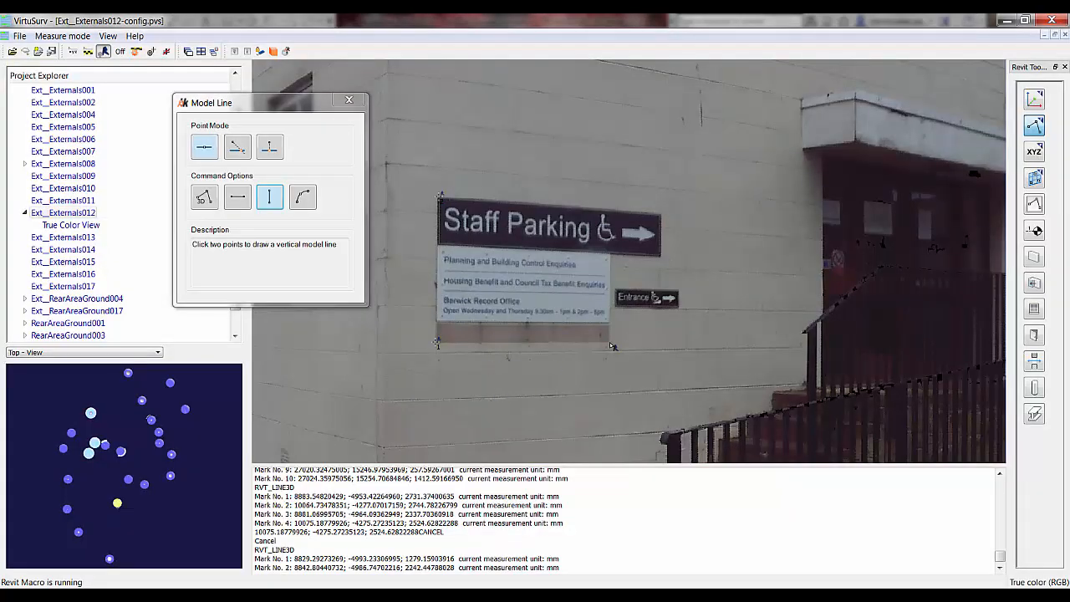
click(611, 344)
click(612, 255)
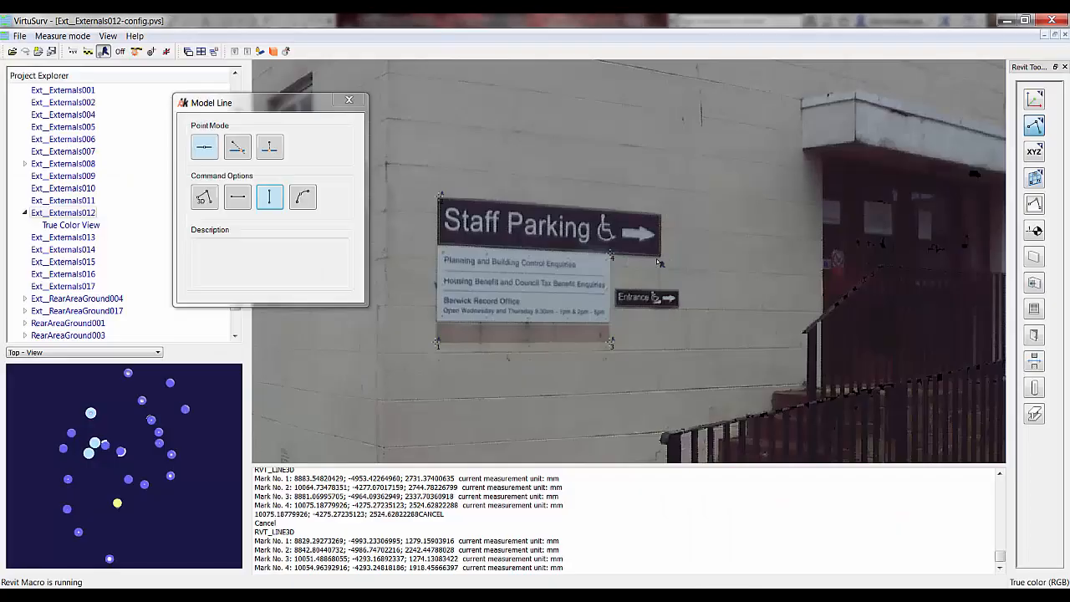
click(663, 262)
click(663, 214)
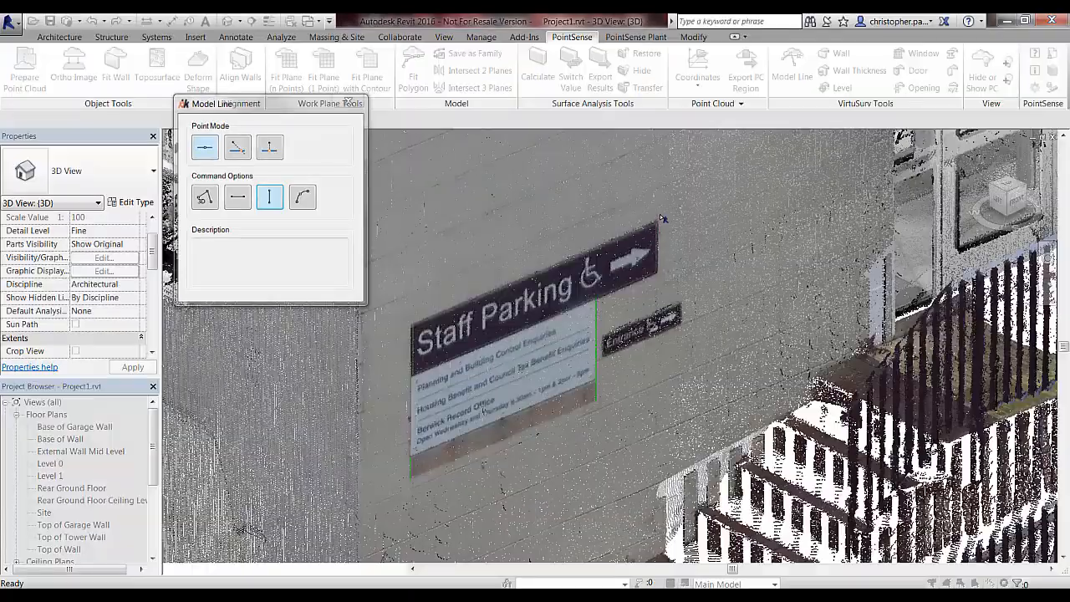
Step: Draw horizontal model lines along the sign's top edge, the short underside below the arrow, and the bottom edge, and finish the Model Line command
click(238, 197)
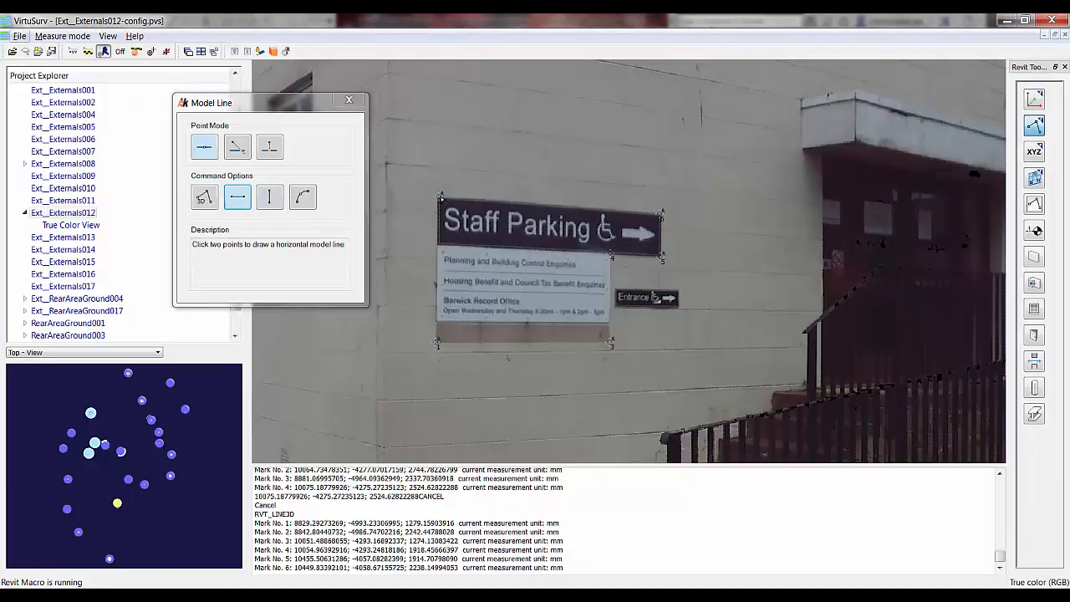
click(442, 198)
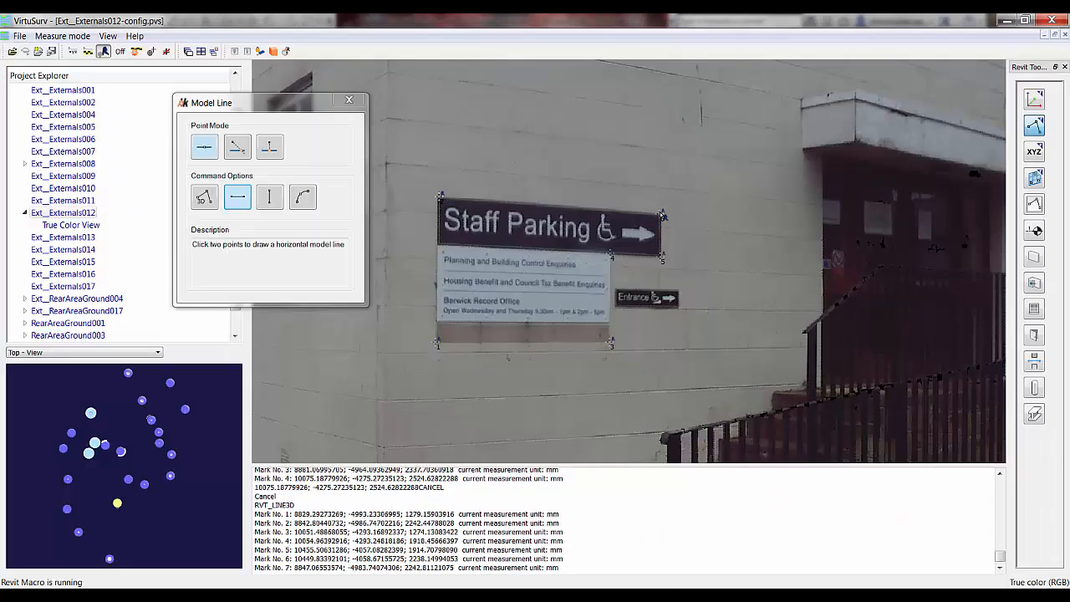
click(662, 215)
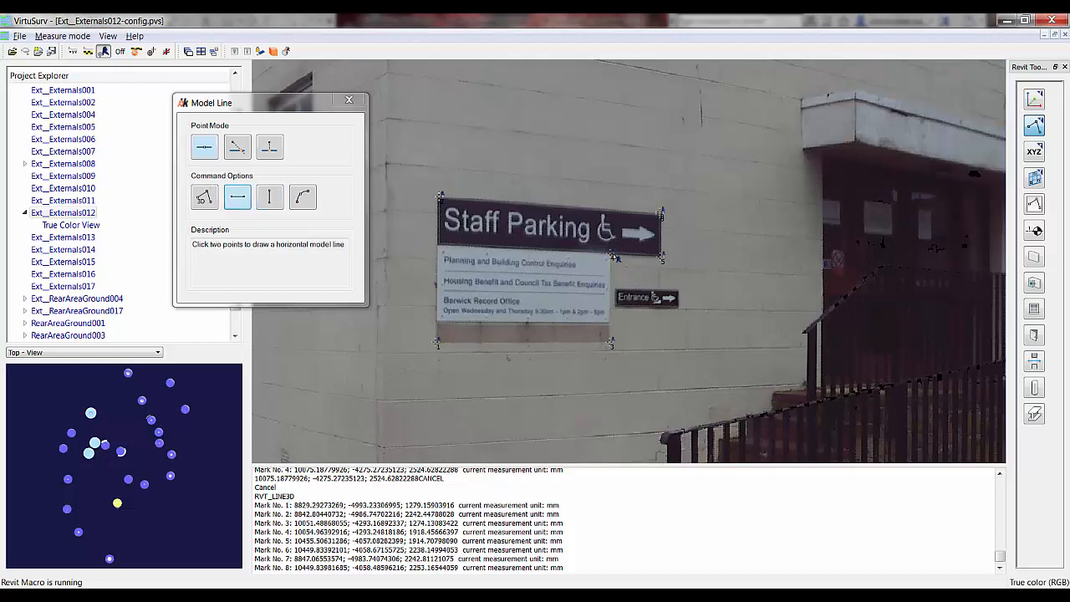
click(666, 259)
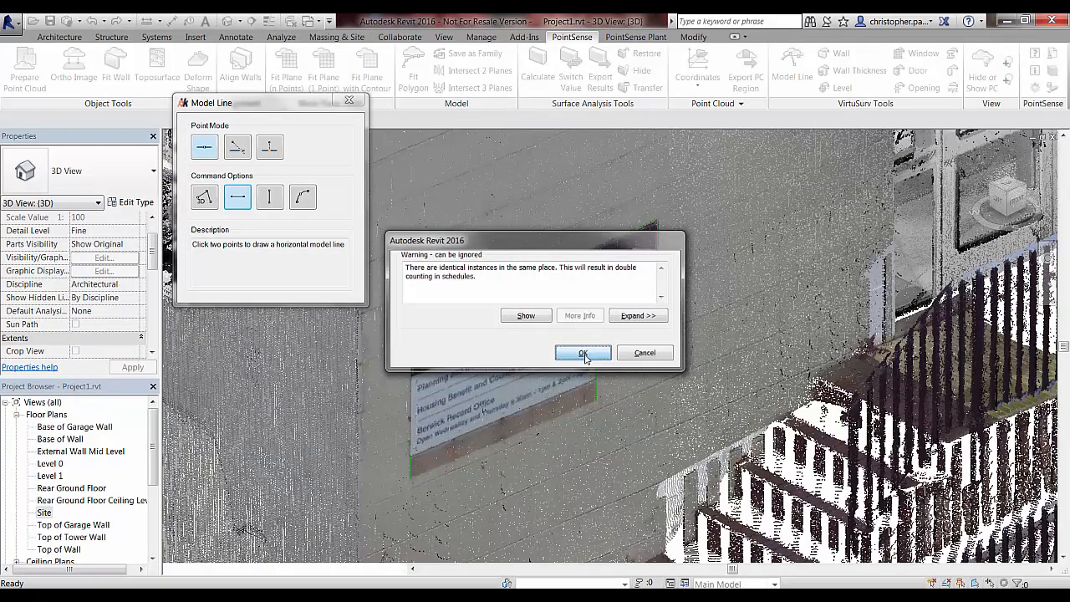
click(584, 353)
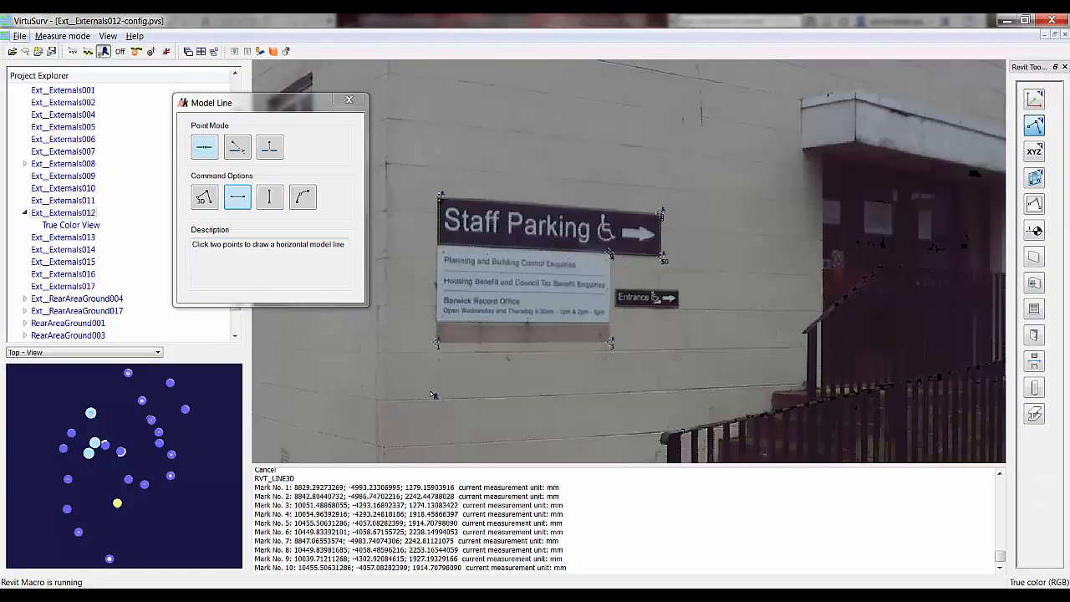
click(439, 345)
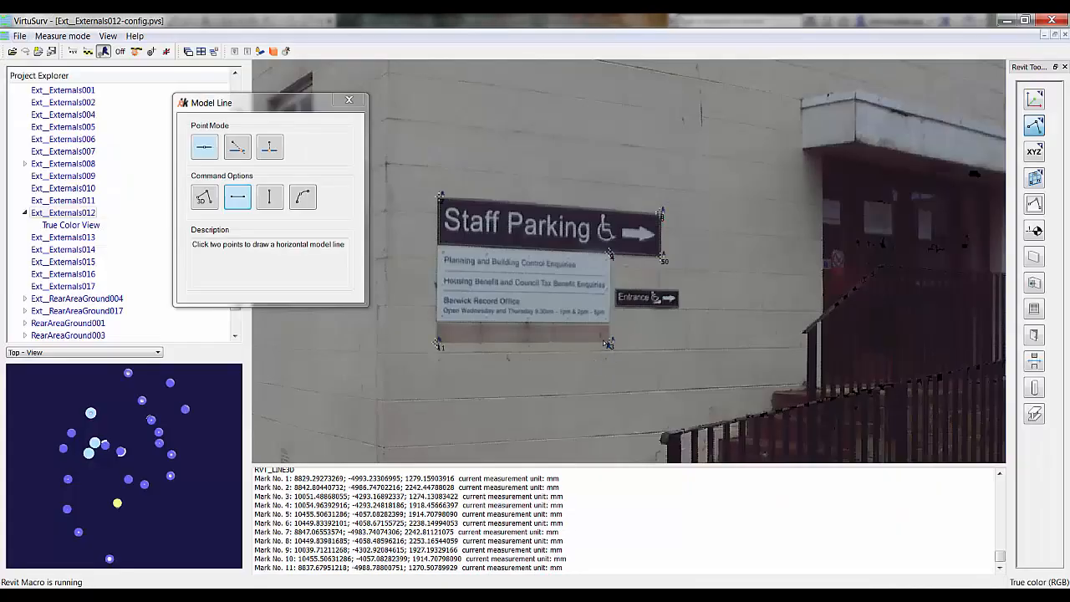
click(611, 345)
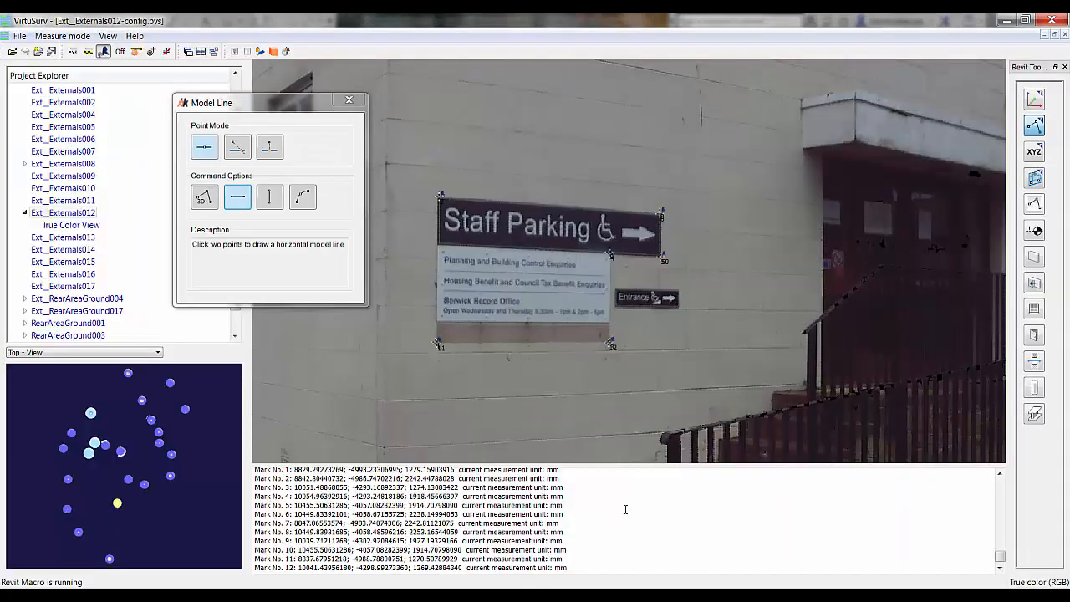
click(348, 99)
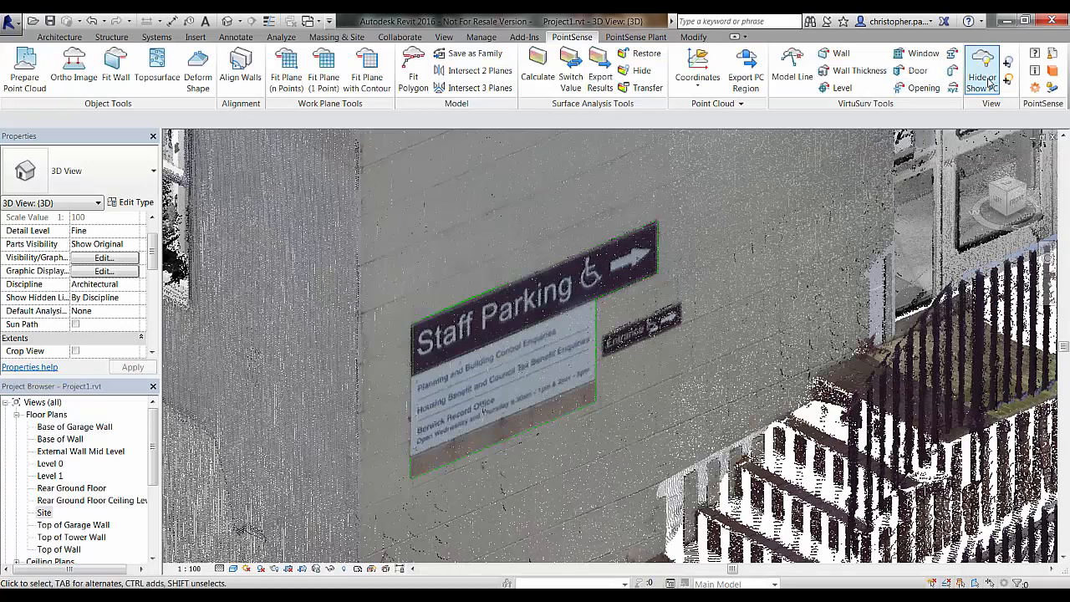
Step: Hide the point cloud in Revit to examine the sign's model line outline, then redisplay it and widen the view around the entrance
click(990, 80)
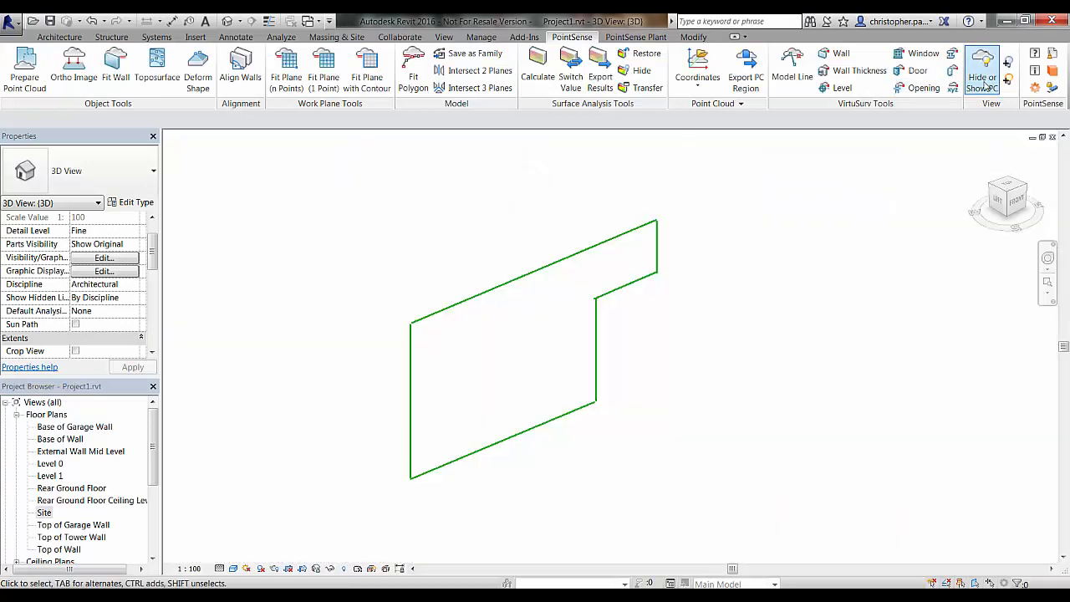
mouse_move(665, 410)
middle_down()
mouse_move(501, 354)
mouse_move(825, 345)
middle_up()
click(408, 346)
scroll(766, 358, down, 2)
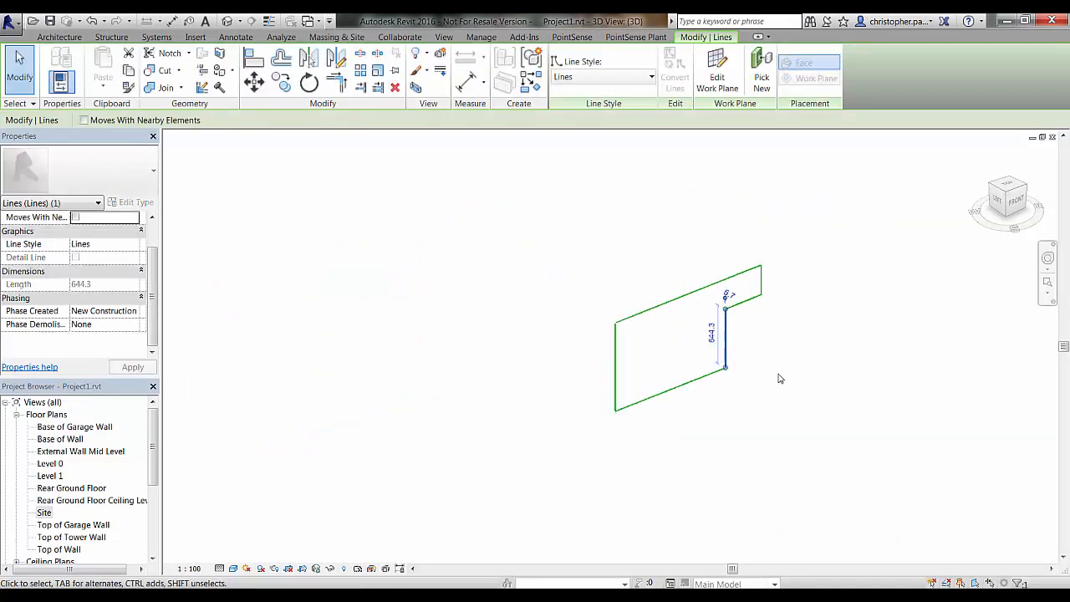
mouse_move(779, 377)
shift+middle_down()
mouse_move(599, 303)
mouse_move(850, 335)
mouse_move(862, 379)
mouse_move(836, 393)
mouse_move(776, 384)
mouse_move(776, 368)
mouse_move(730, 368)
shift+middle_up()
scroll(759, 353, up, 2)
click(759, 353)
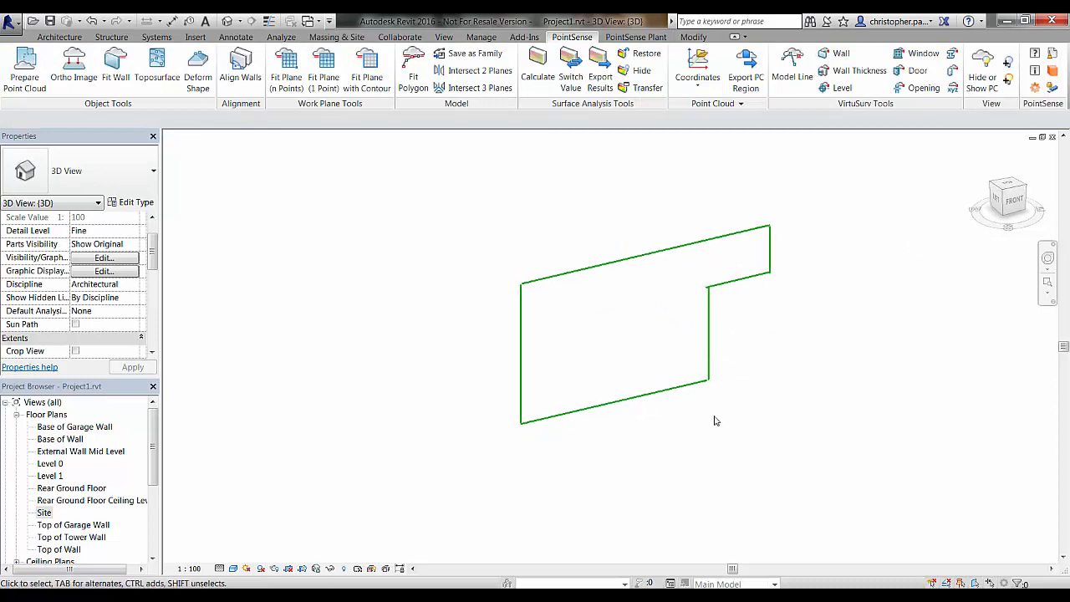
click(982, 69)
middle_drag(719, 370, 550, 499)
scroll(628, 278, down, 2)
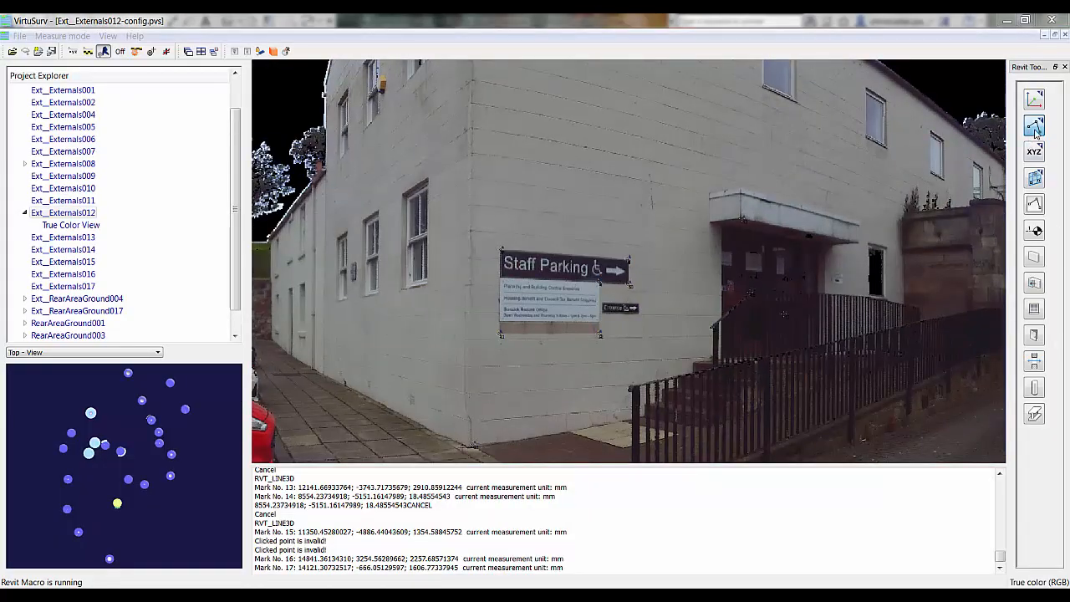
Step: Draw continuous 3D model lines in VirtuSurv through four points along the stone ledge of the bay behind the lamp post sign
click(1035, 127)
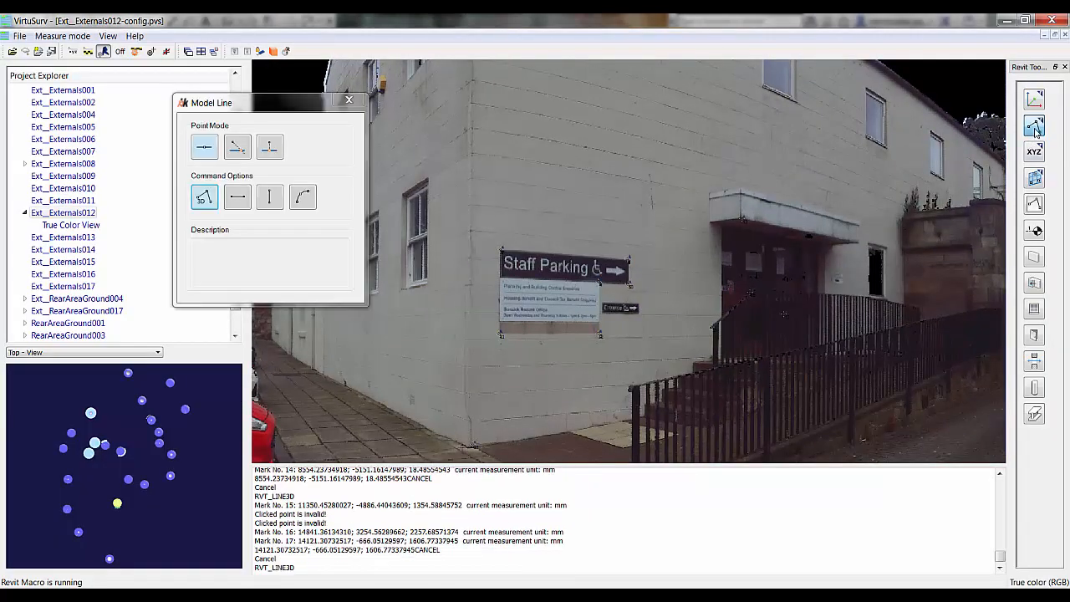
middle_drag(795, 311, 742, 257)
scroll(705, 269, up, 2)
scroll(705, 270, up, 1)
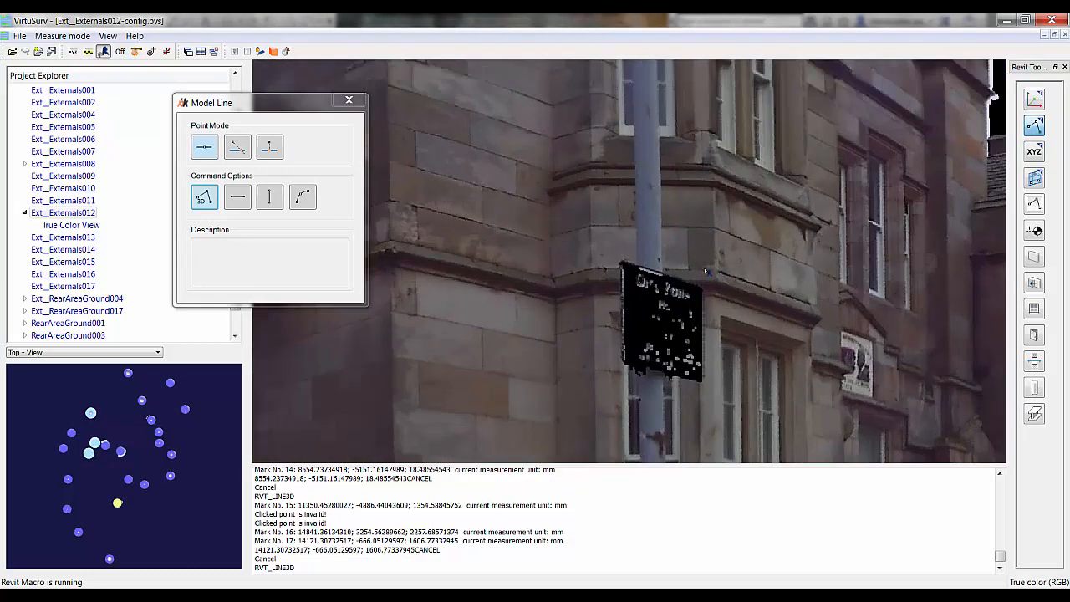
click(206, 200)
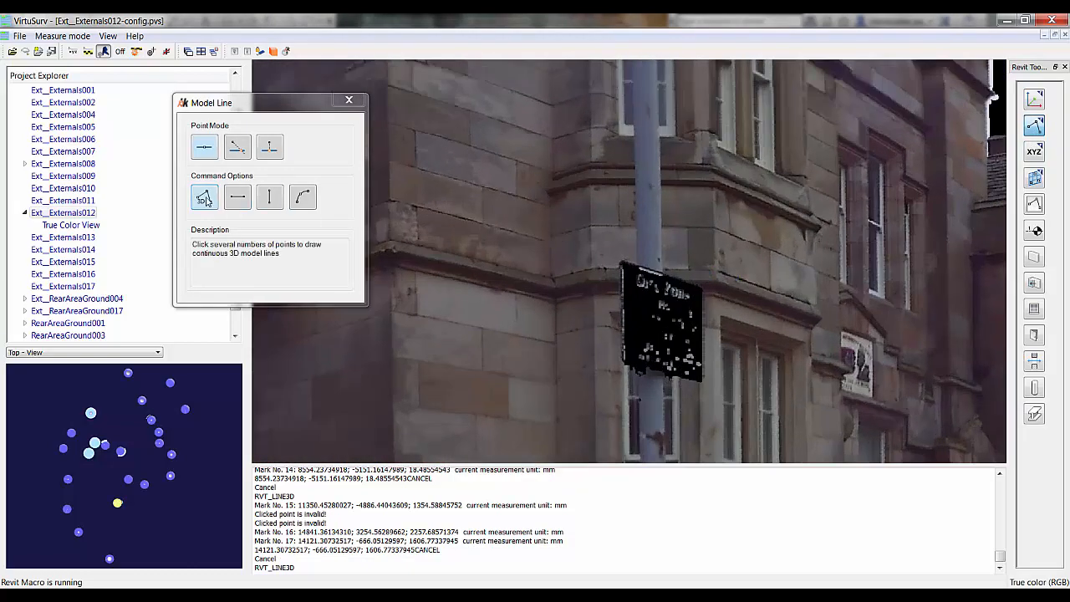
click(552, 274)
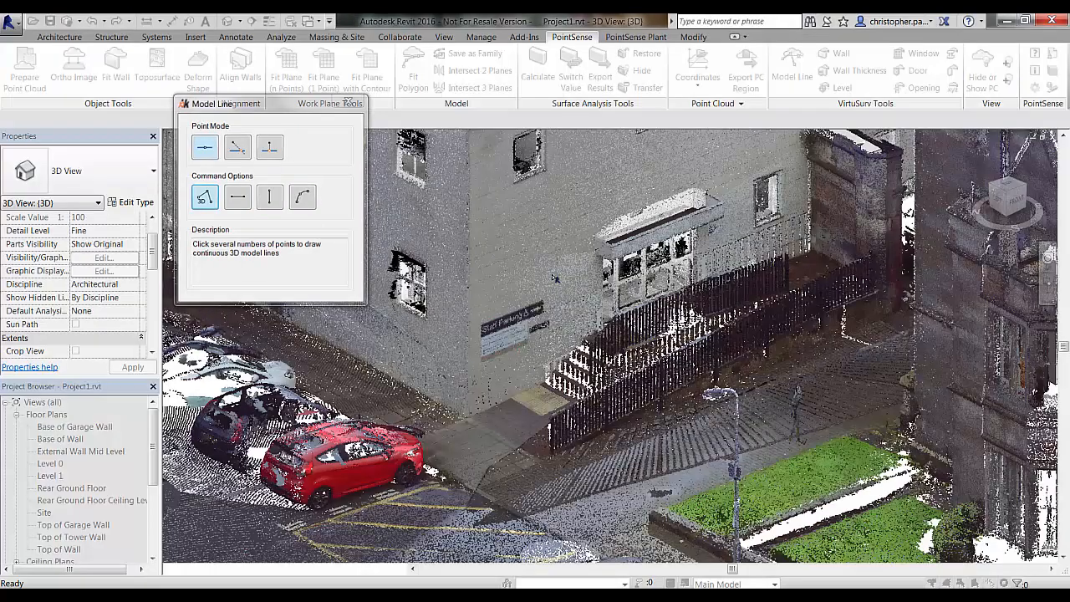
click(589, 269)
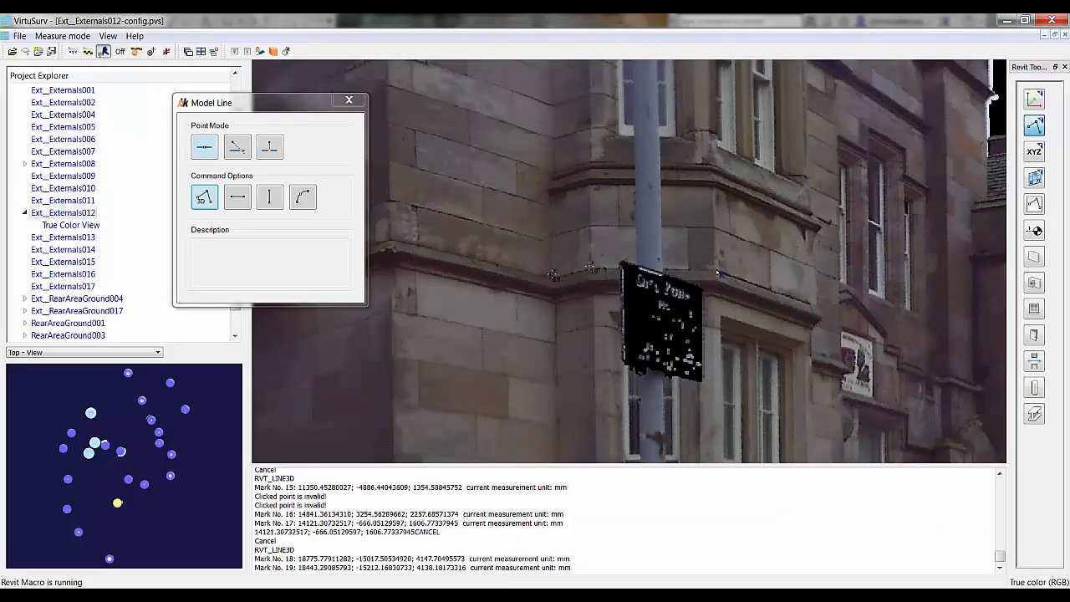
click(717, 271)
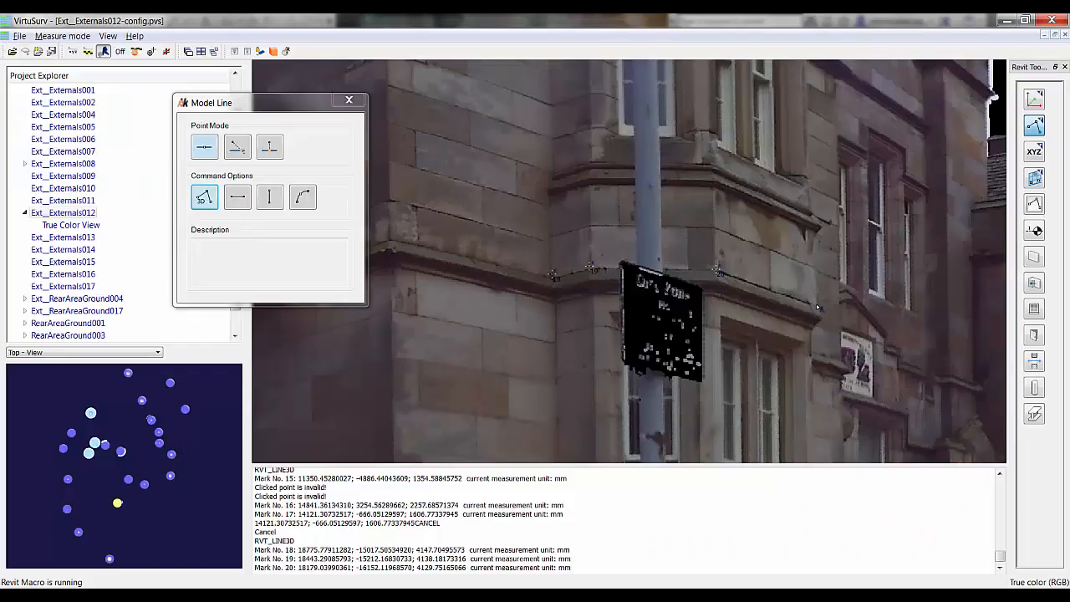
click(818, 307)
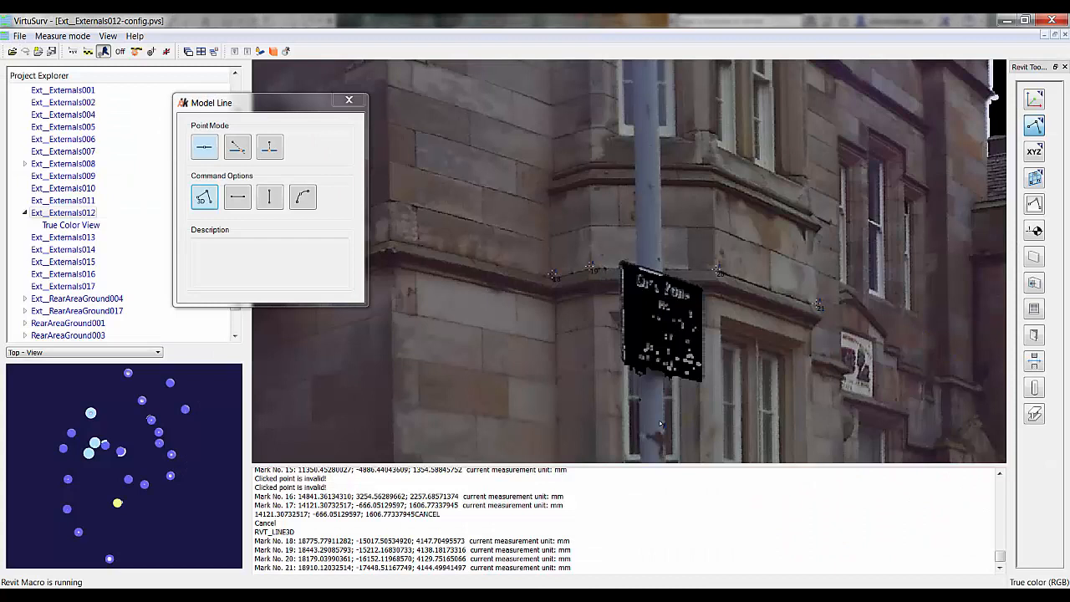
click(354, 558)
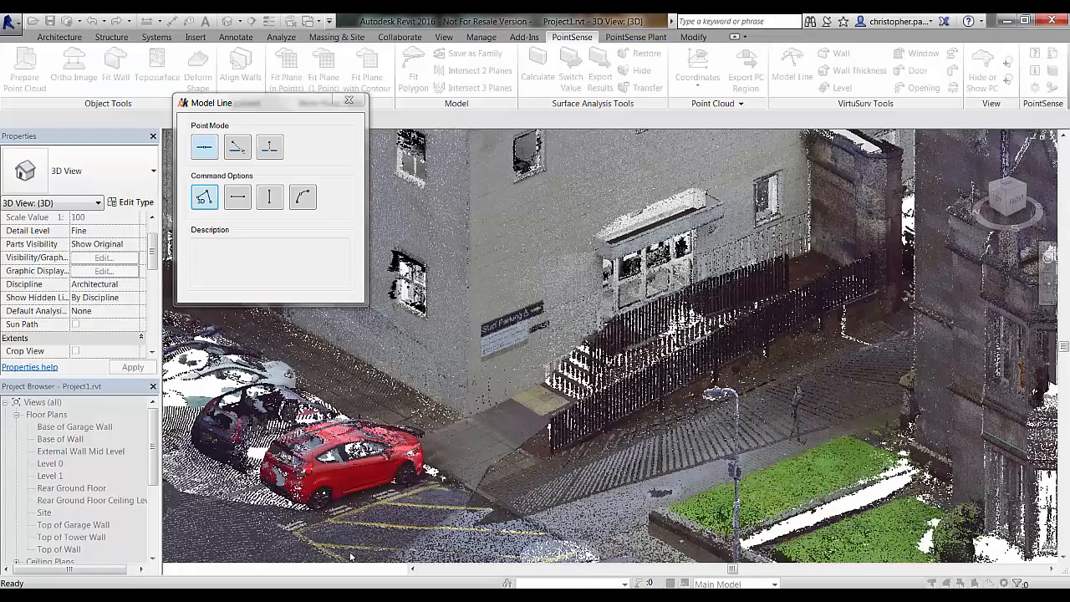
key(Escape)
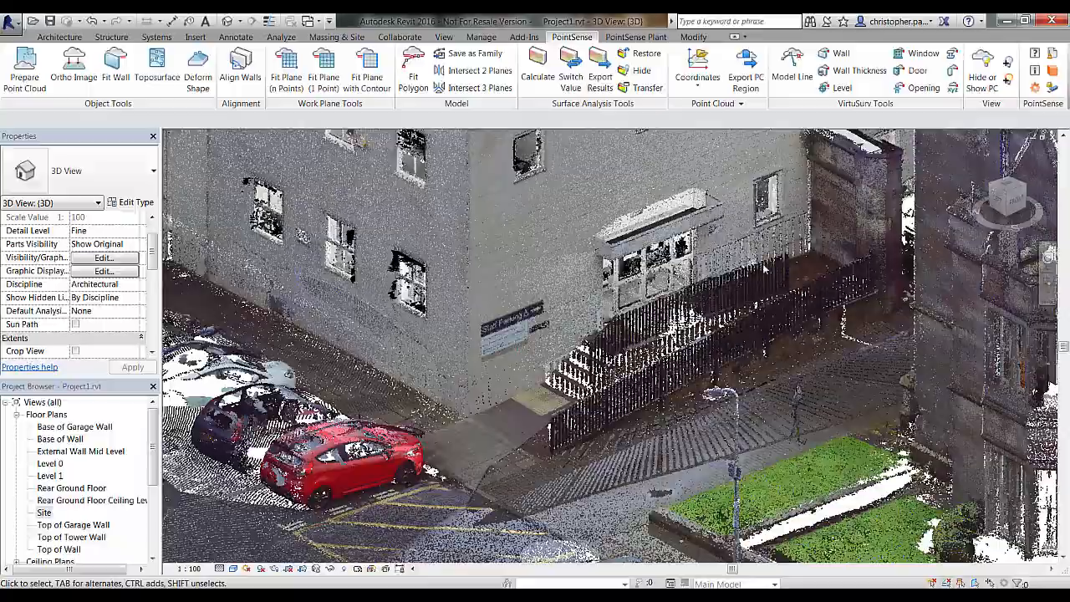
Step: Frame the stone bay in the Revit 3D view and hide the point cloud to examine the 3D model lines along its ledge
middle_drag(786, 339, 640, 292)
scroll(640, 292, down, 1)
shift+middle_drag(707, 413, 803, 335)
scroll(819, 302, up, 6)
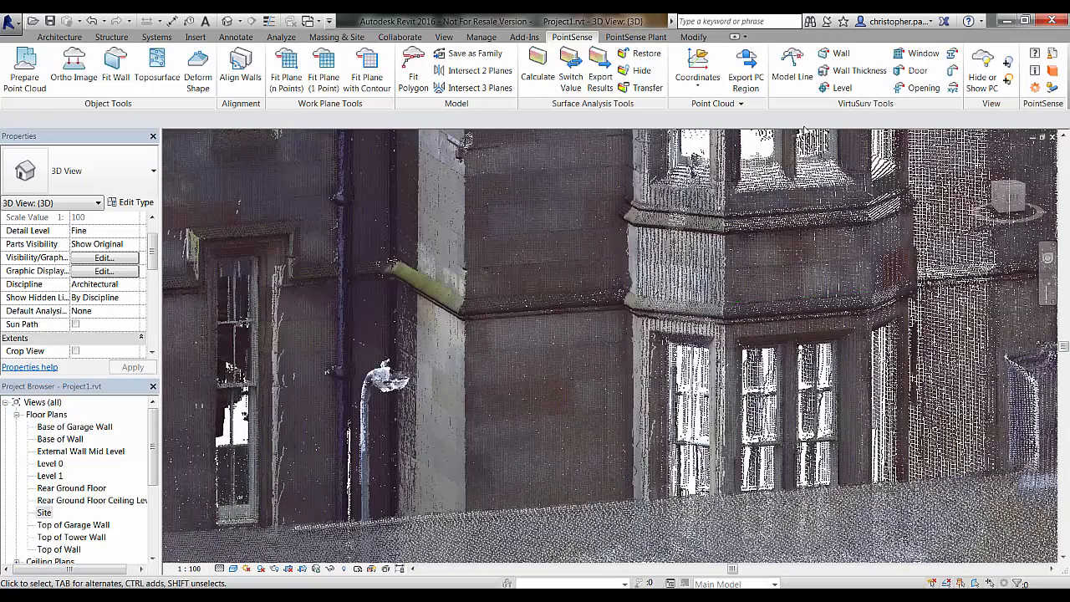
click(982, 71)
click(755, 301)
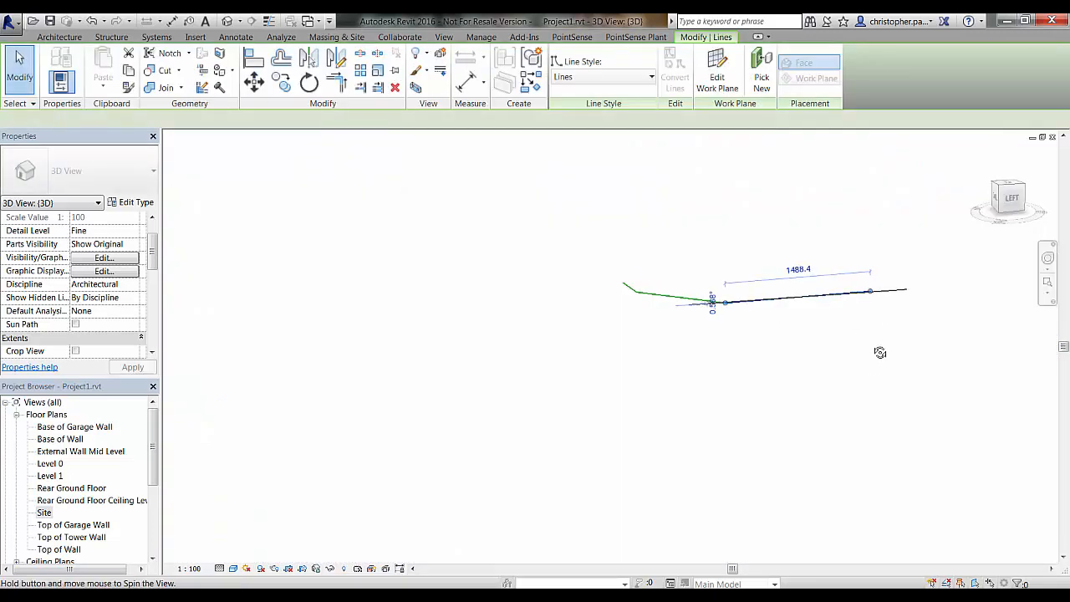
mouse_move(882, 354)
shift+middle_down()
mouse_move(815, 443)
mouse_move(915, 340)
mouse_move(881, 356)
shift+middle_up()
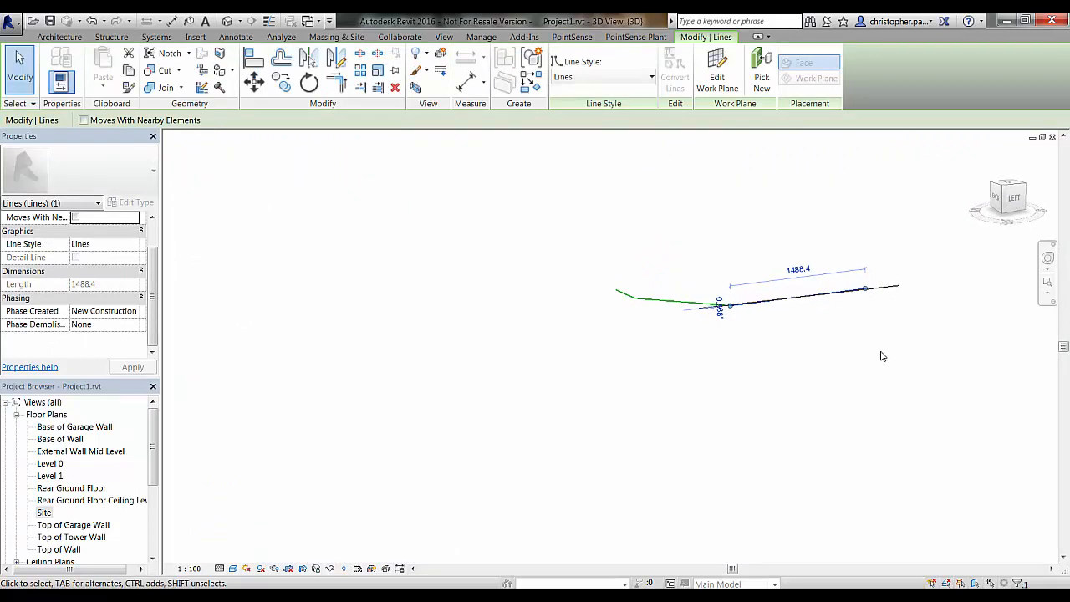
key(Escape)
shift+middle_drag(795, 374, 644, 414)
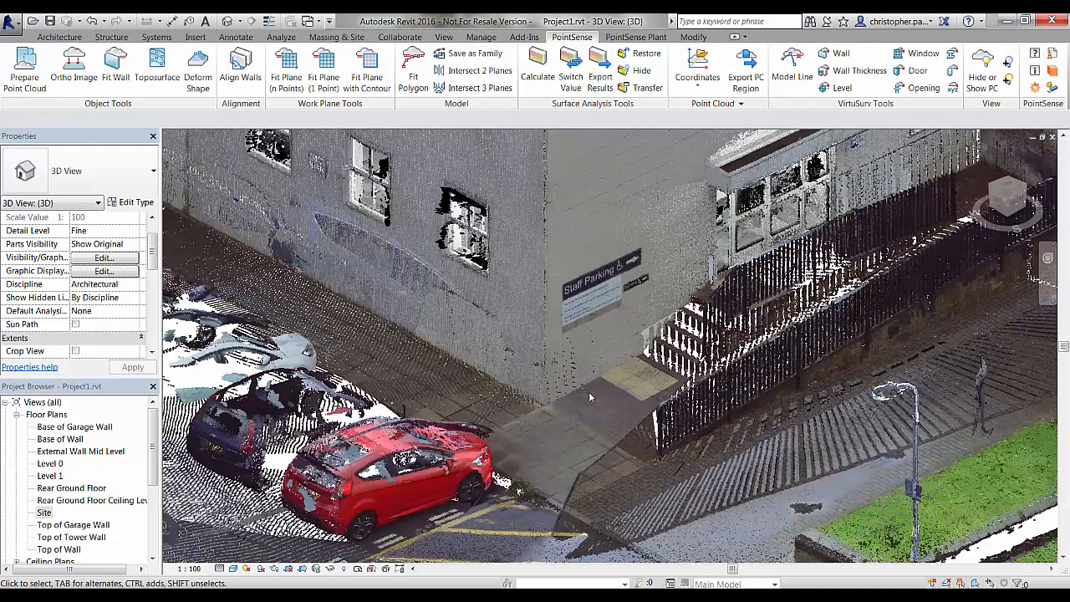
Step: Turn the Revit 3D view to the wall with the arched openings and frame it closely
shift+middle_drag(588, 392, 301, 513)
middle_drag(735, 276, 798, 351)
scroll(618, 298, up, 3)
scroll(896, 341, up, 4)
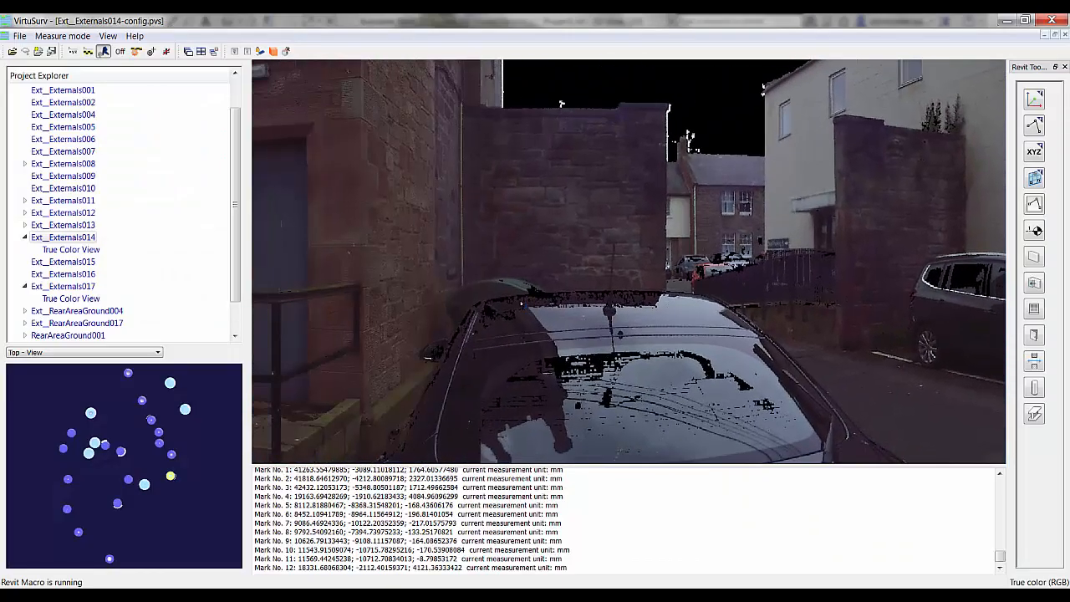
Step: Draw a three-point model curve in VirtuSurv's Ext__Externals014 scan along the arch of the white blocked-up opening beside the dark opening
drag(522, 304, 752, 296)
drag(395, 294, 687, 284)
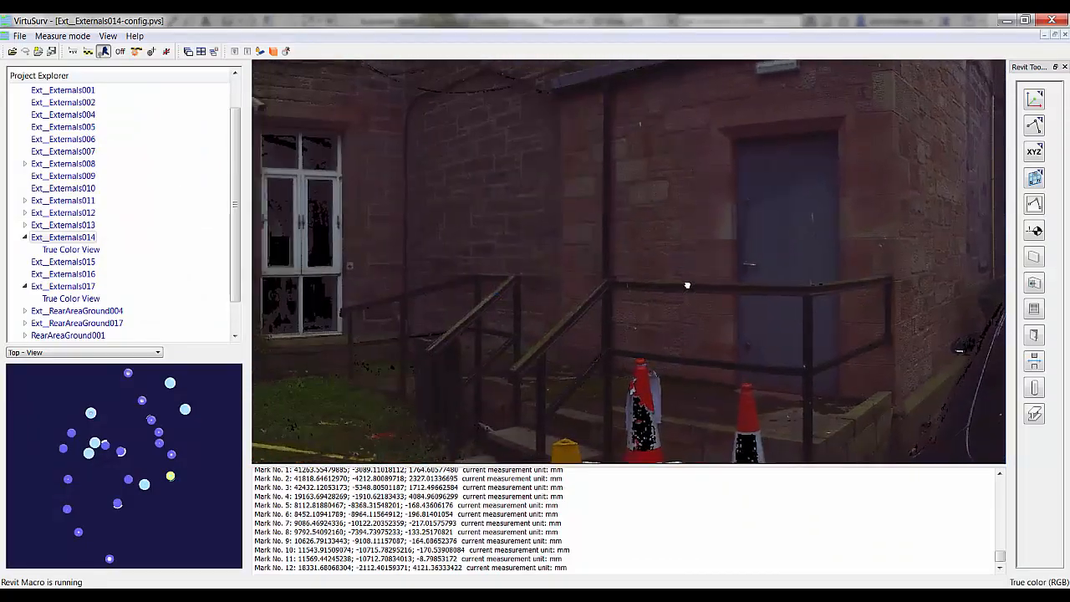
drag(418, 280, 669, 276)
drag(343, 267, 760, 259)
drag(547, 249, 769, 255)
scroll(541, 286, up, 4)
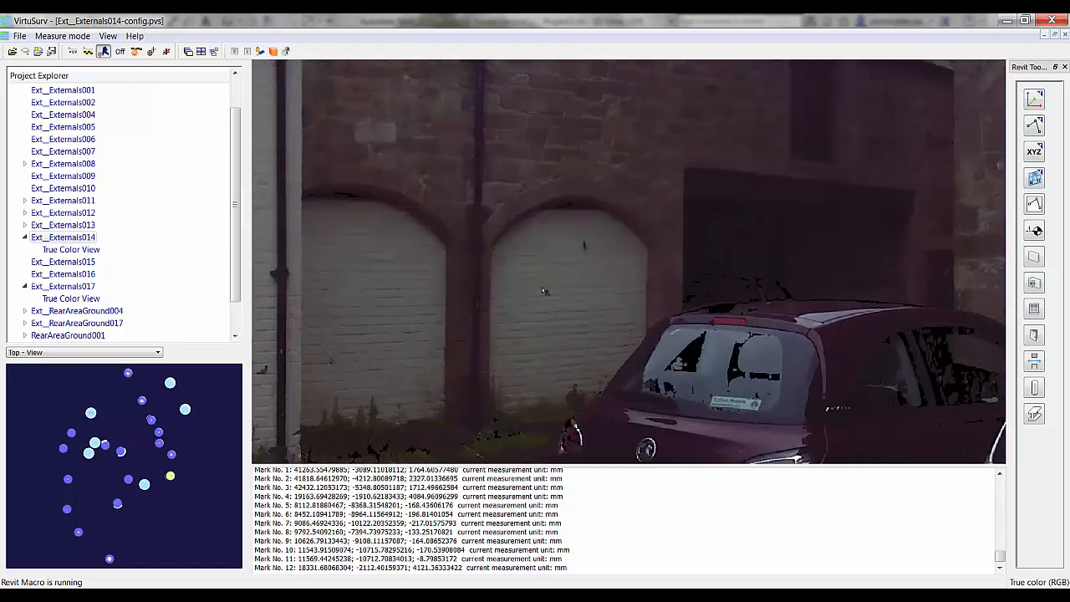
drag(607, 243, 578, 286)
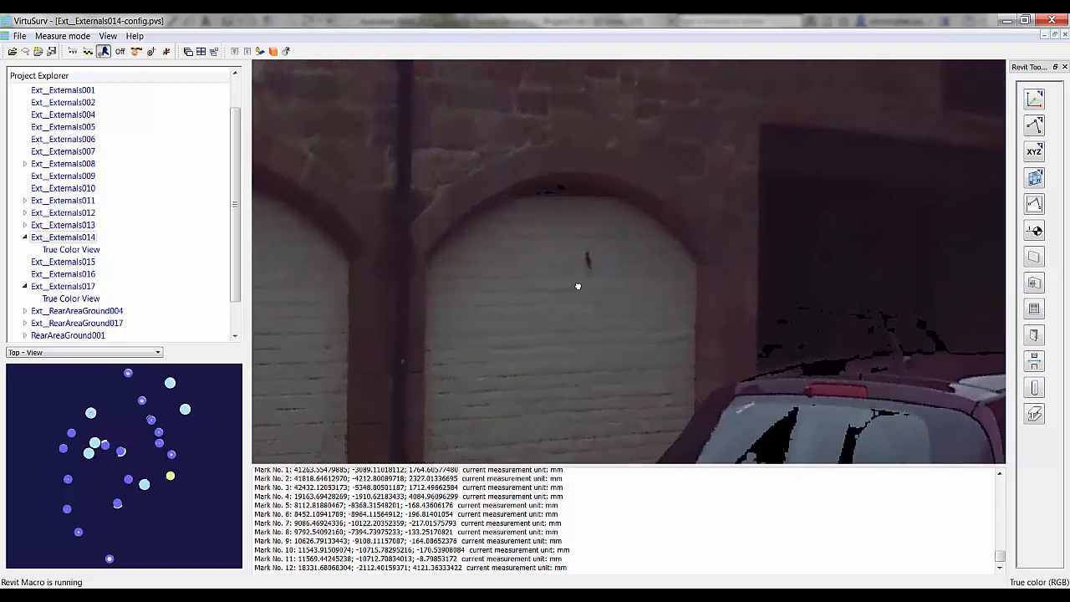
click(1034, 126)
click(232, 196)
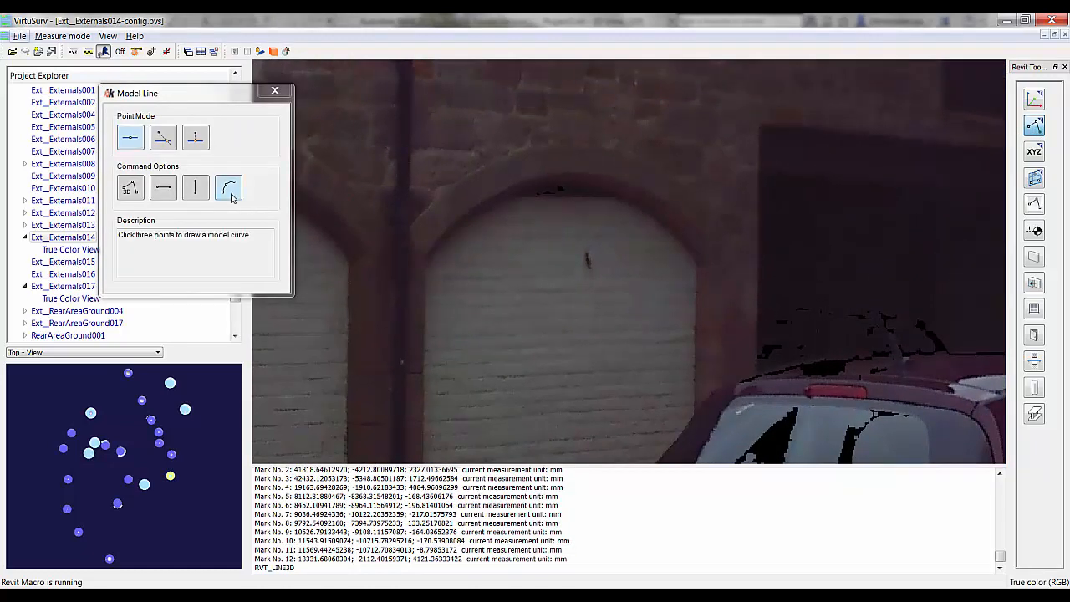
click(424, 257)
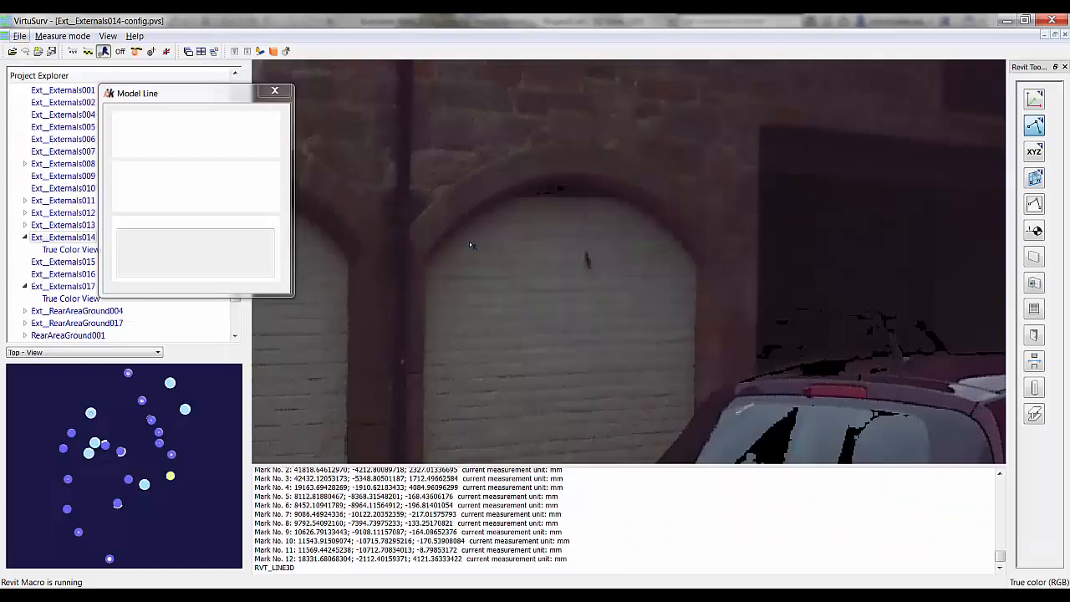
click(582, 173)
click(719, 261)
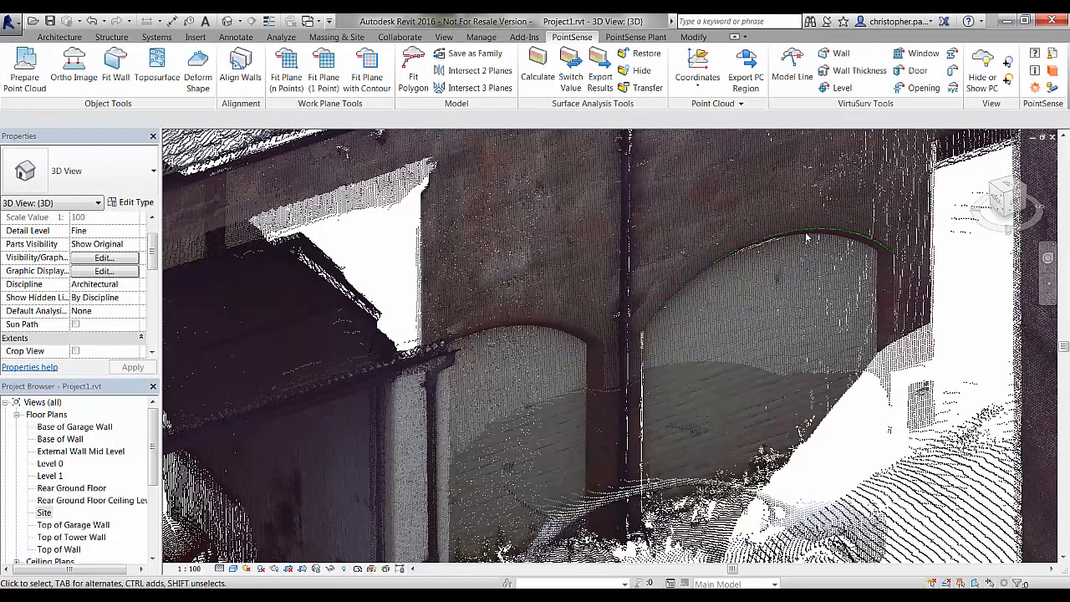
Step: Select the arch's model curve in Revit to check it against the scan, then hide and redisplay the point cloud
click(806, 236)
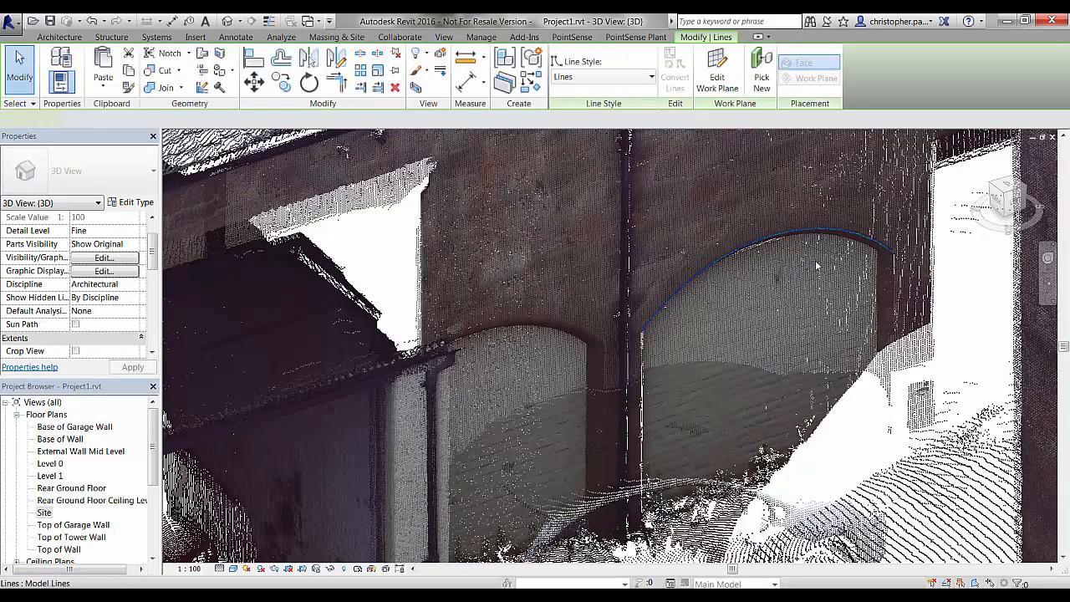
shift+middle_drag(686, 428, 686, 393)
key(Escape)
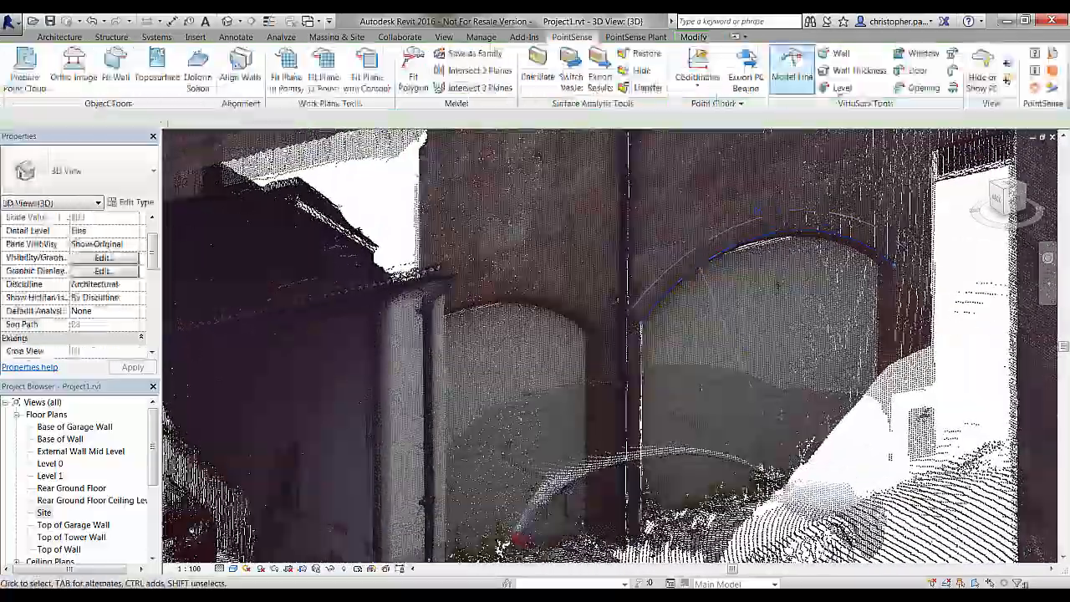
click(978, 79)
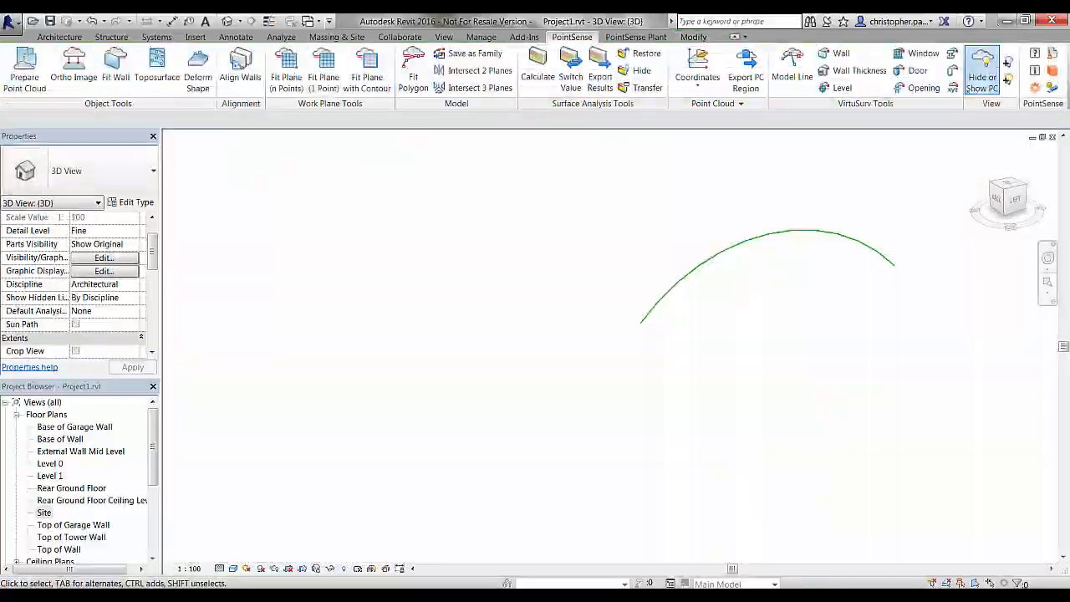
click(978, 79)
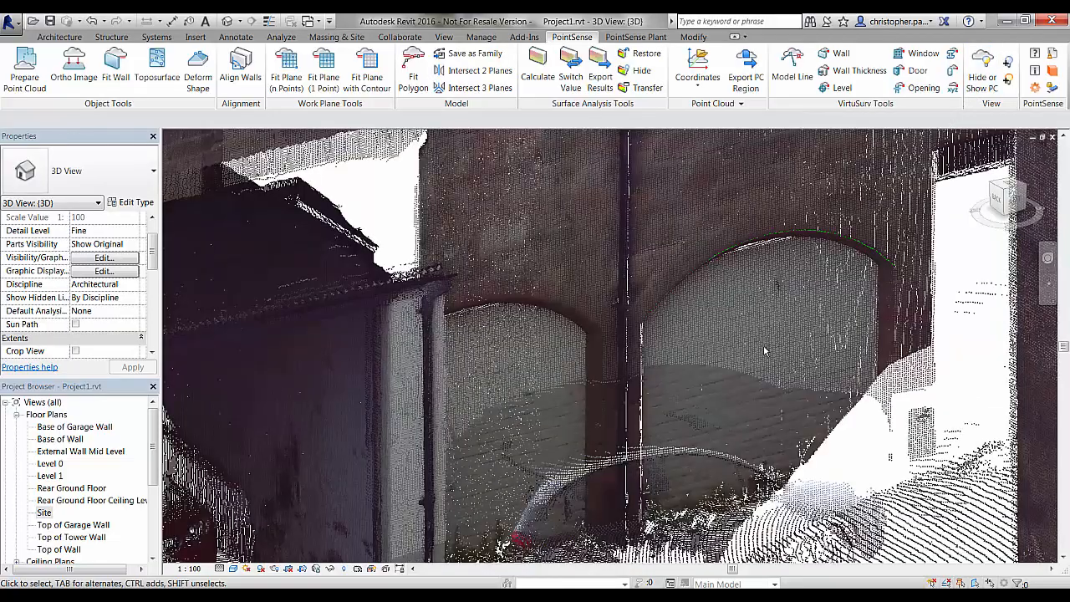
Step: Bring the Revit 3D view back to the paved entrance area in front of the Staff Parking sign
shift+middle_drag(764, 351, 740, 362)
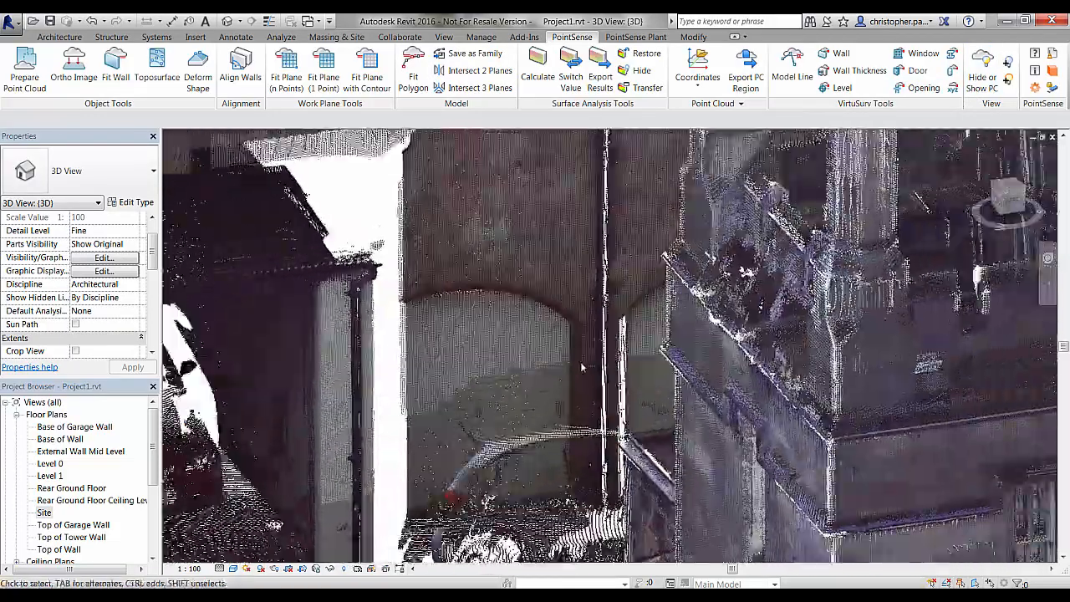
scroll(581, 367, down, 3)
middle_drag(581, 367, 493, 334)
scroll(606, 397, down, 2)
shift+middle_drag(606, 397, 502, 385)
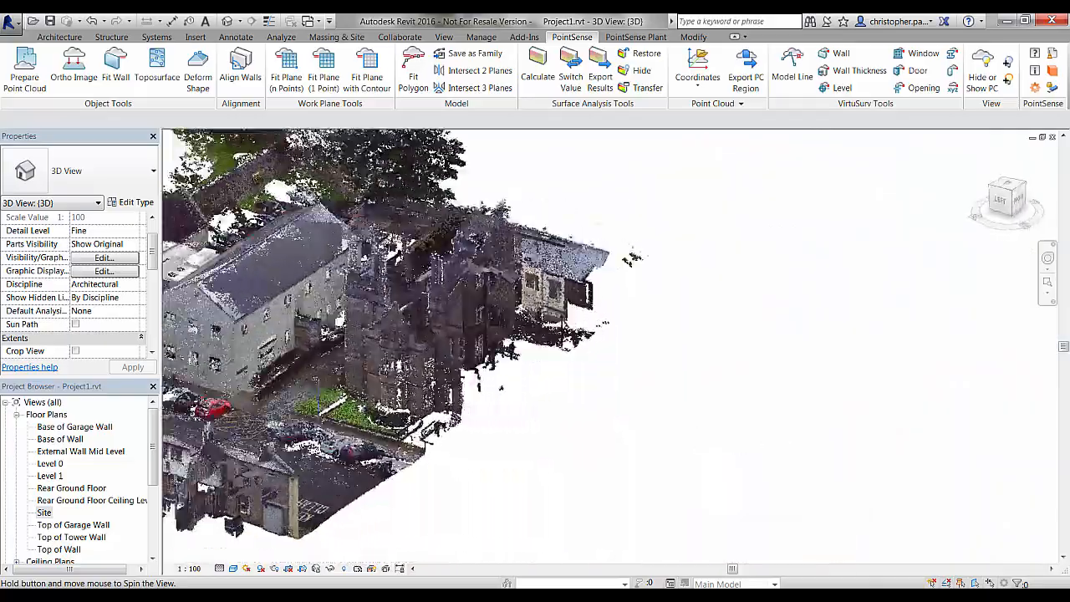
scroll(230, 393, up, 3)
middle_drag(230, 393, 420, 396)
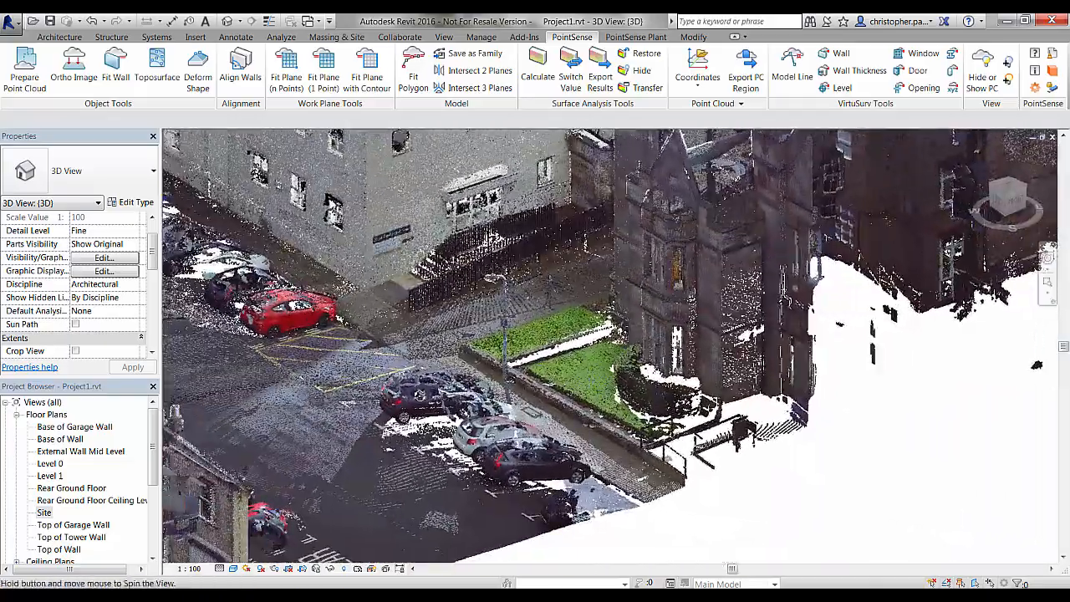
middle_drag(354, 264, 482, 341)
scroll(481, 341, up, 1)
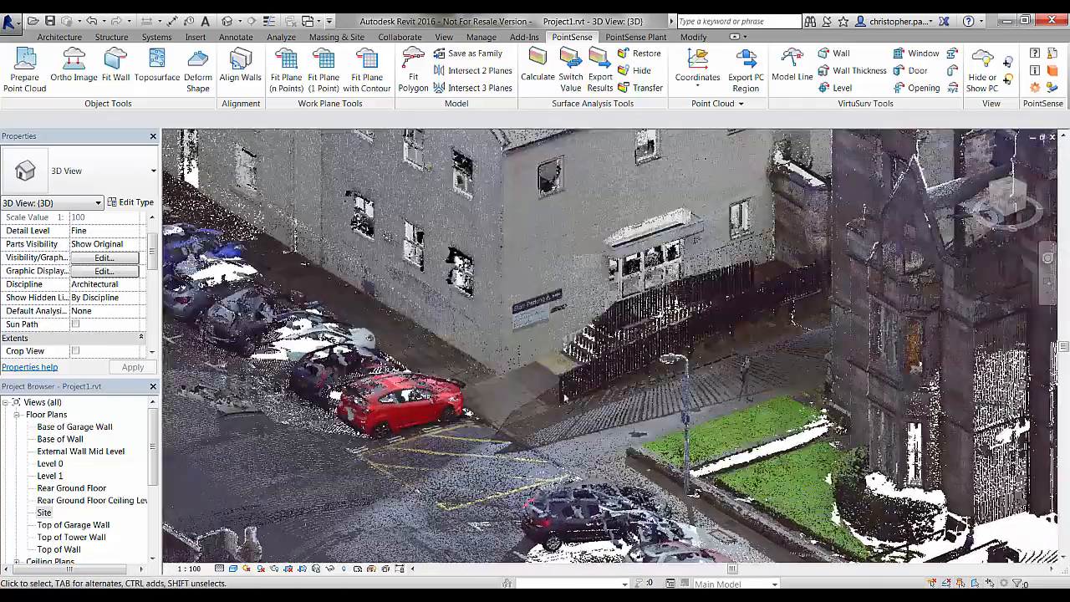
scroll(565, 399, up, 2)
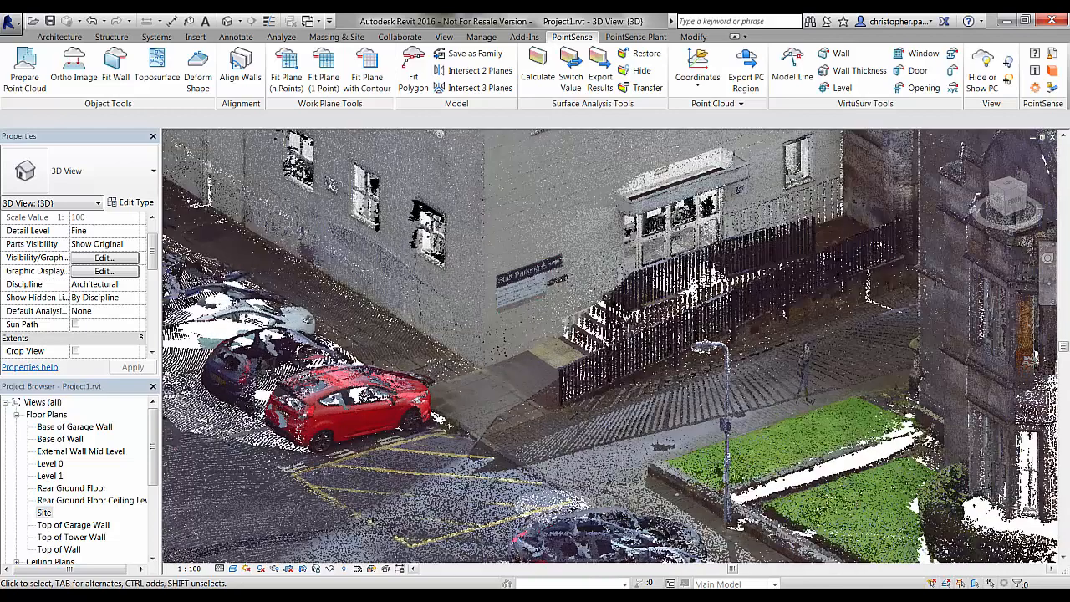
scroll(514, 451, up, 1)
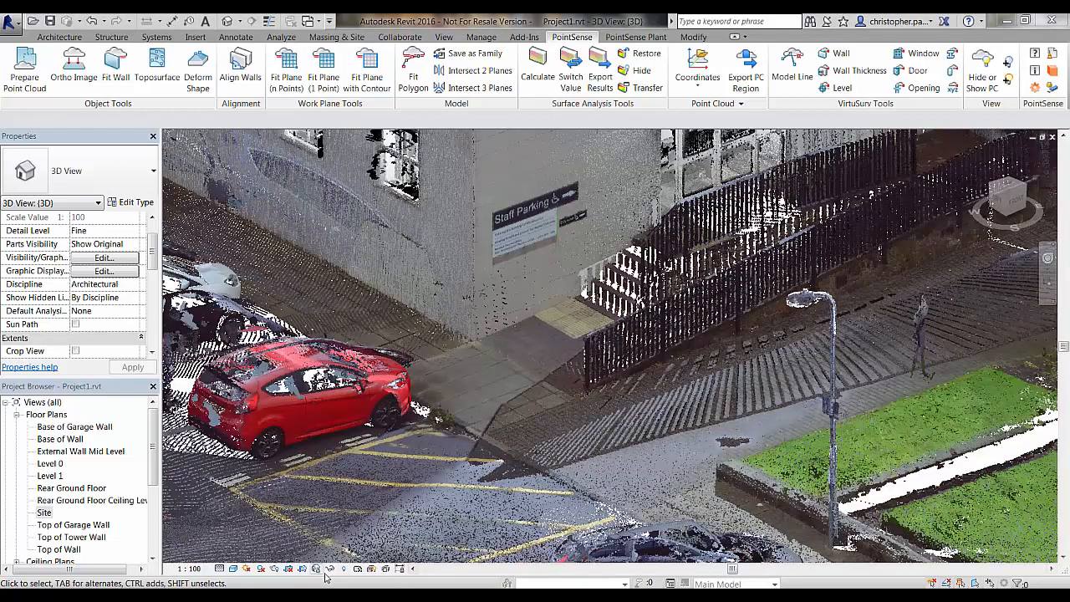
Step: Reveal hidden elements, unhide the Generic Models category of the scan position marker on the paving, and leave reveal mode
click(344, 568)
click(644, 418)
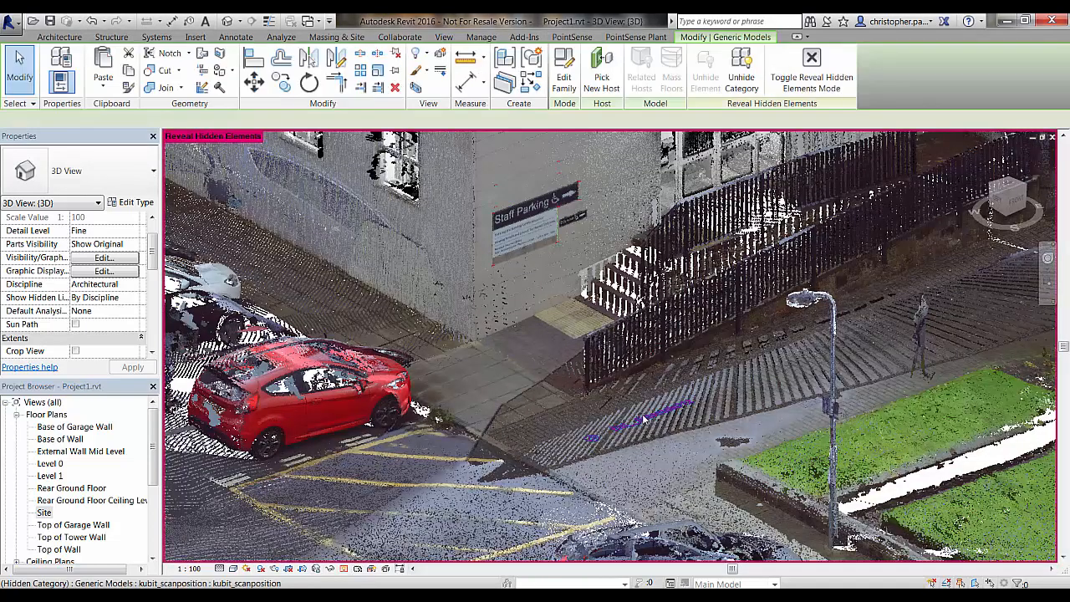
right_click(643, 418)
mouse_move(716, 202)
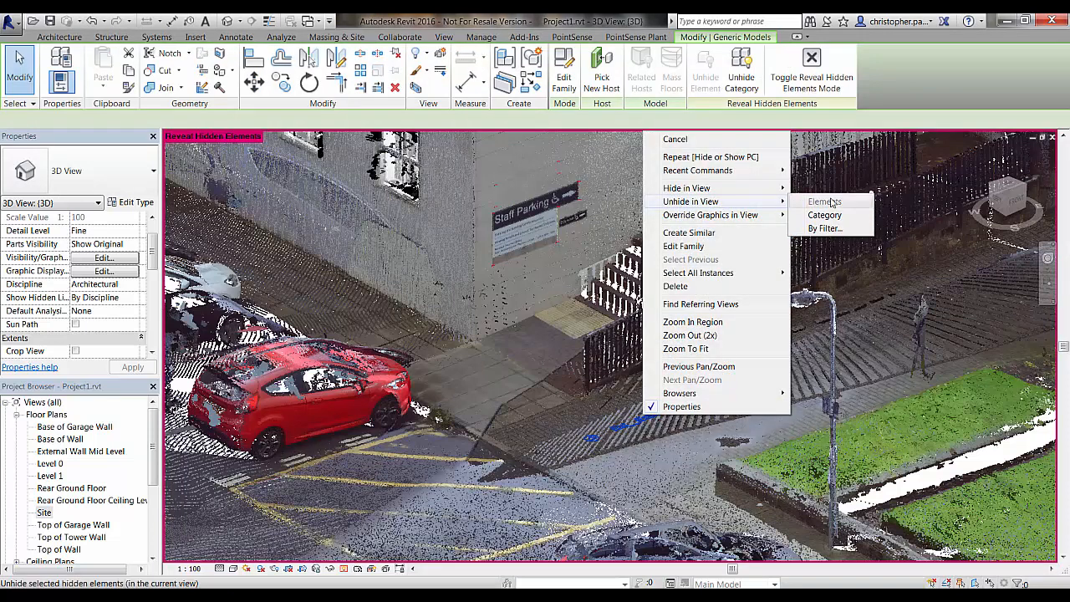
click(825, 216)
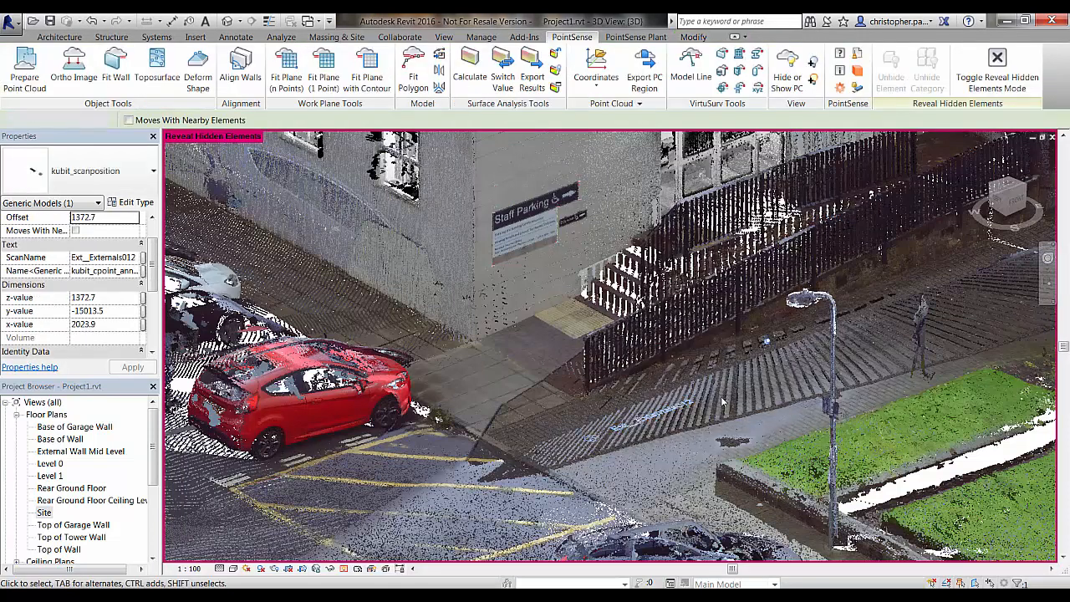
scroll(503, 410, up, 5)
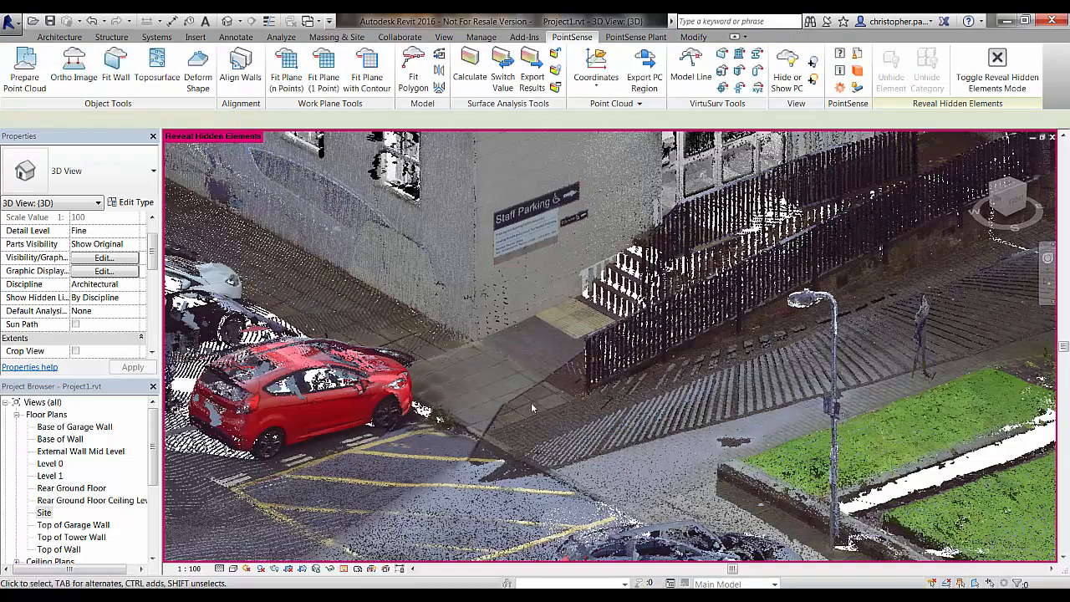
middle_drag(605, 399, 604, 361)
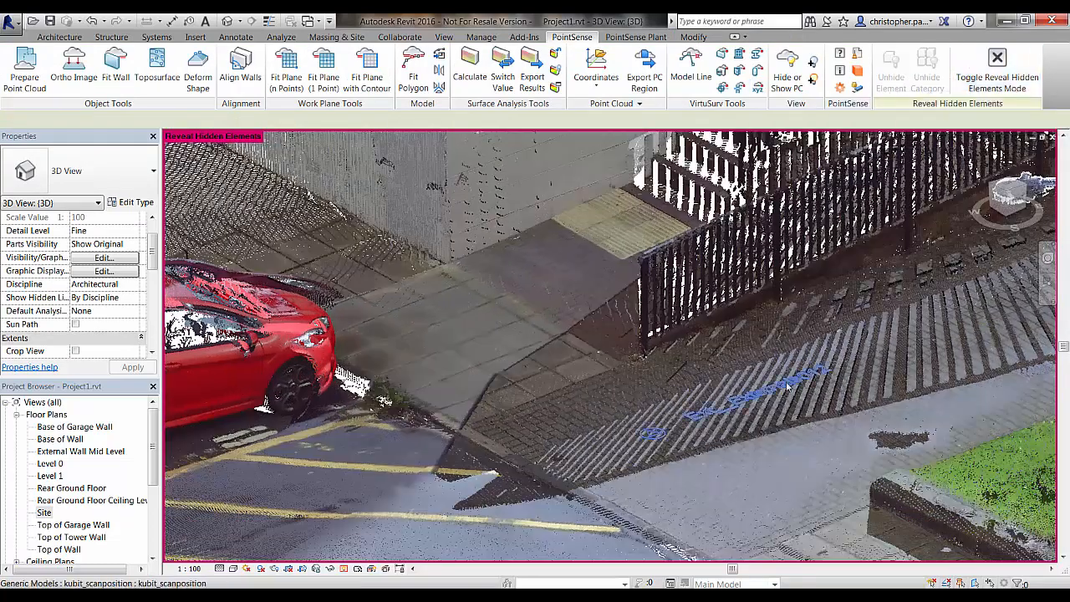
click(358, 569)
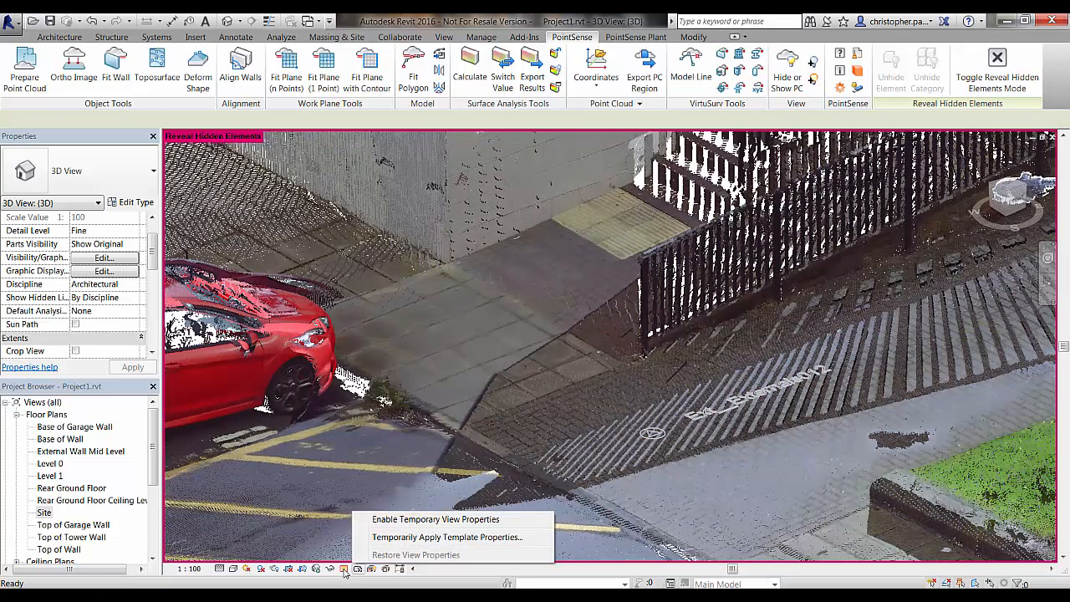
click(344, 570)
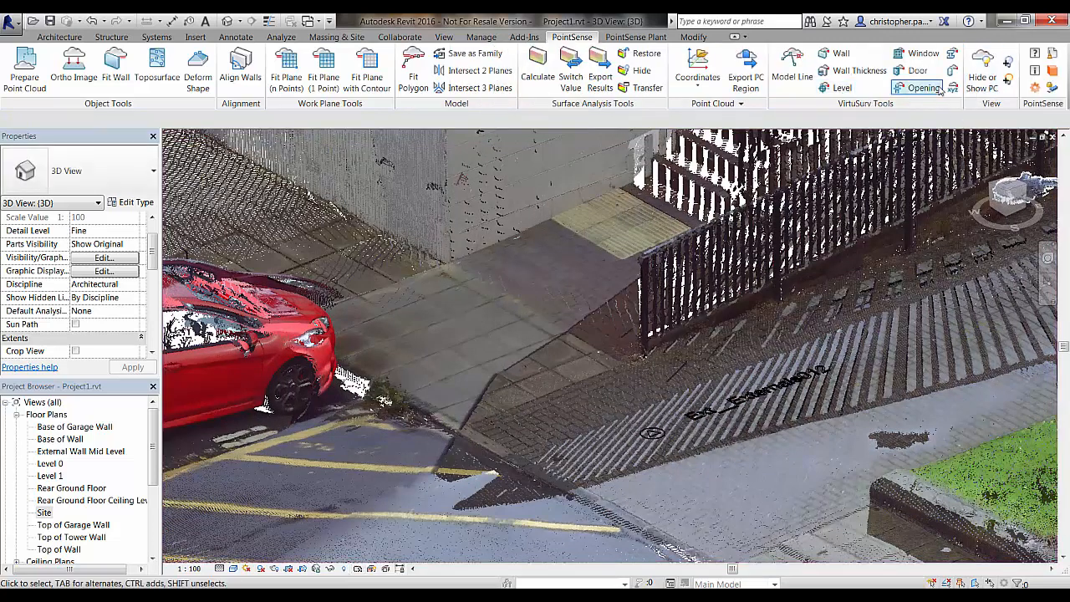
Step: Open scan Ext__Externals012 in VirtuSurv and place three construction points along the kerb edge using raw point cloud picking
click(953, 87)
click(136, 146)
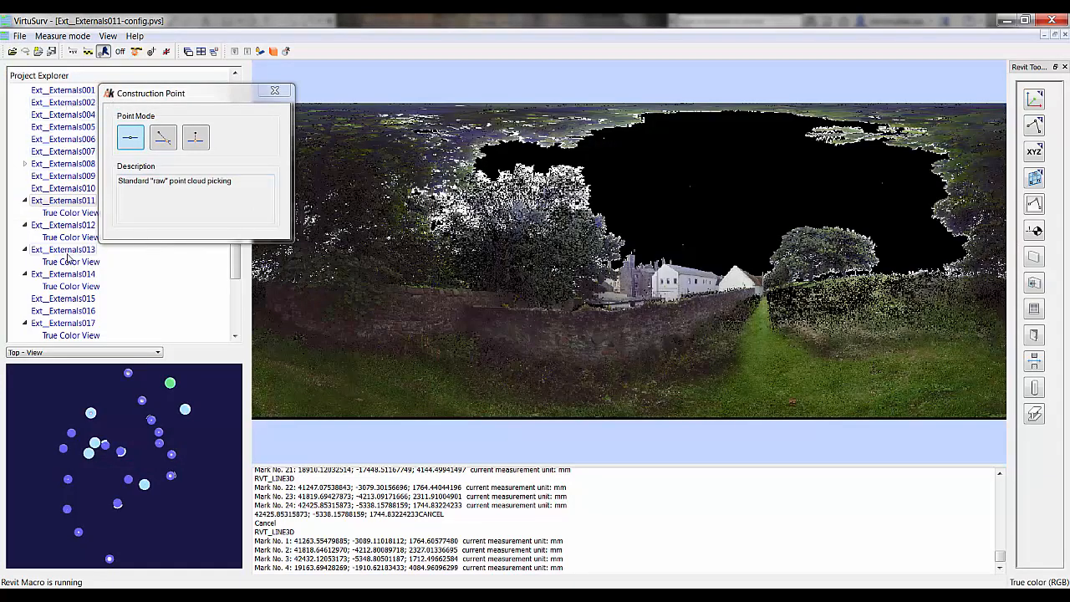
double_click(72, 225)
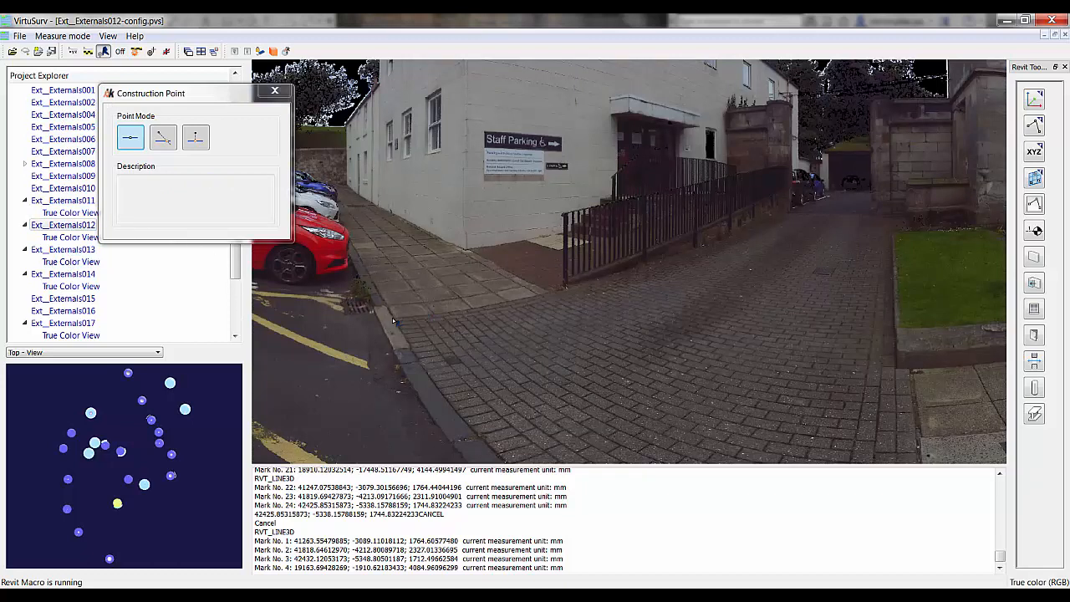
click(449, 396)
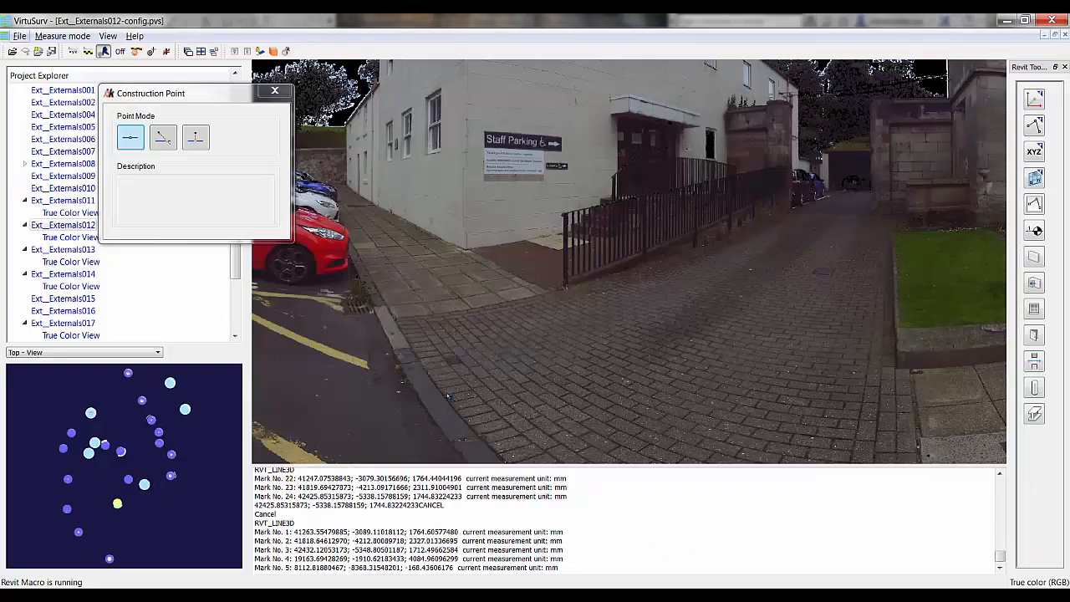
click(417, 356)
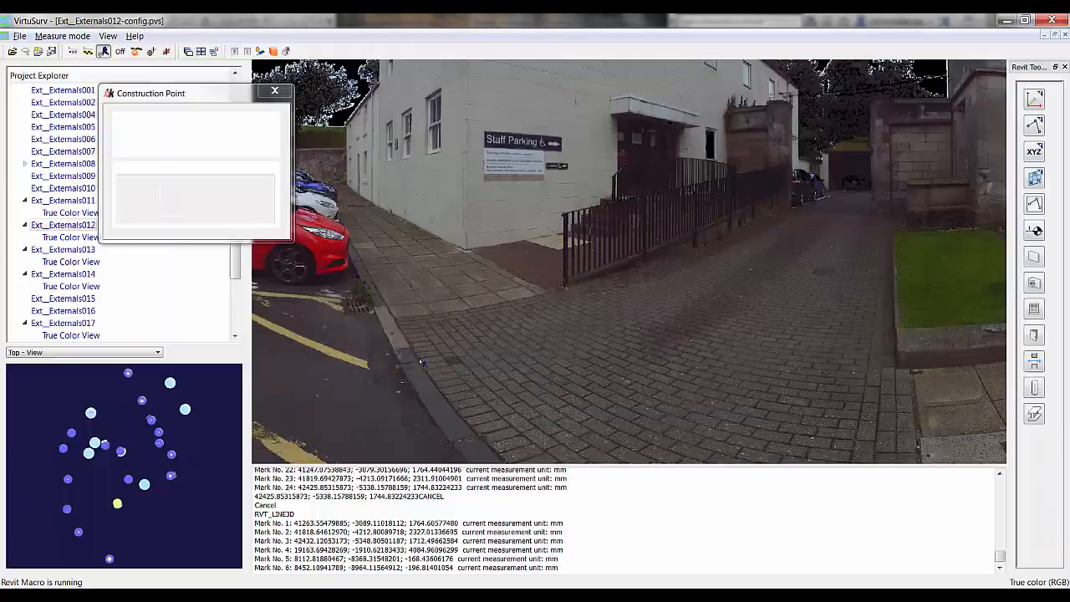
click(478, 436)
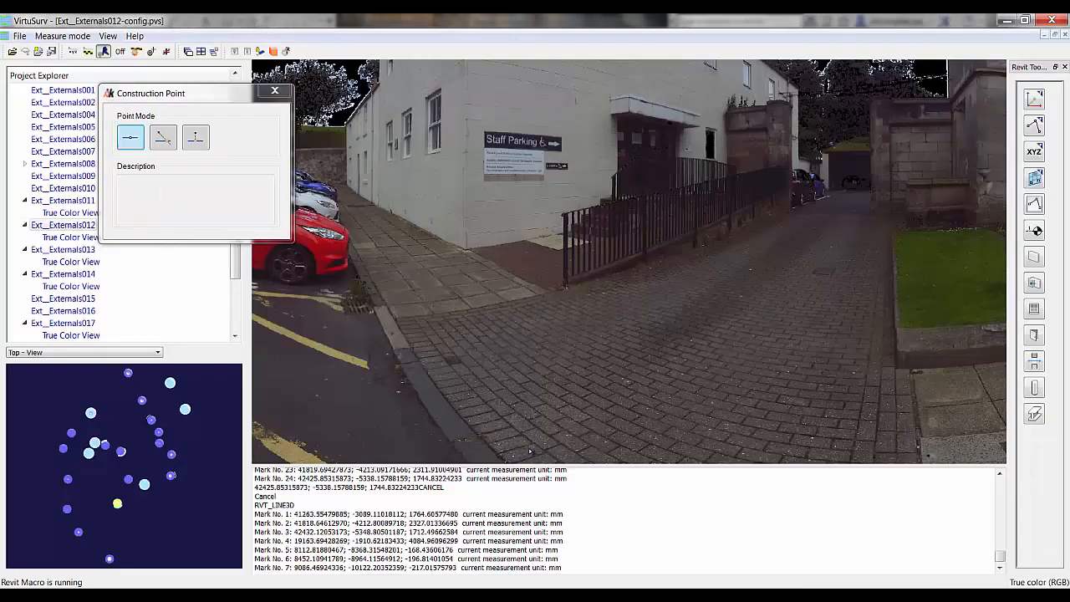
Step: Place construction points by the railing, on the paving, at the lawn wall's base and top, and atop the stone pillar, then finish the command
click(549, 291)
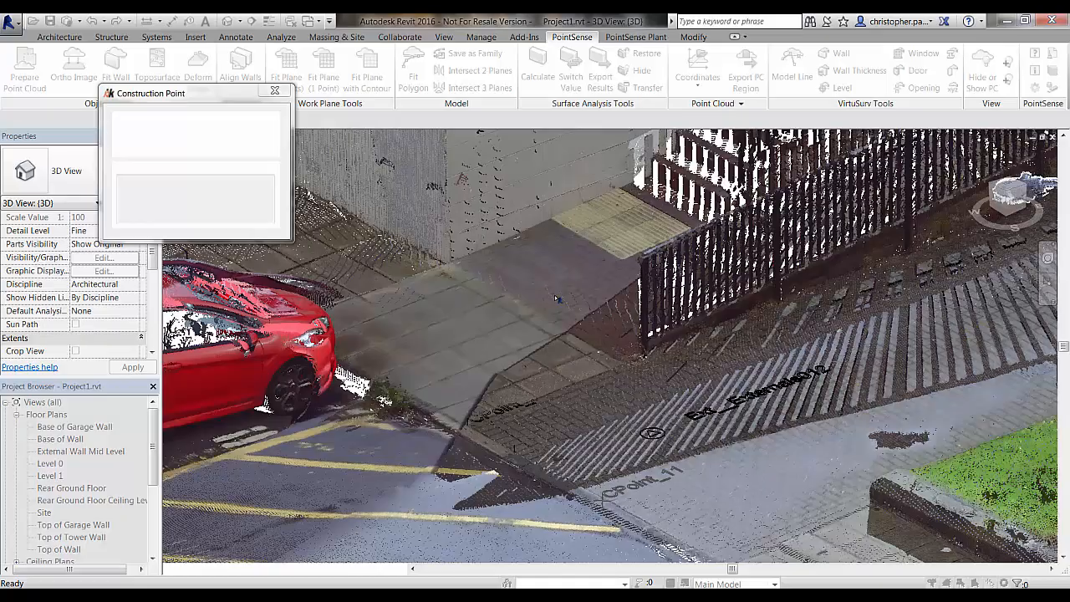
click(672, 344)
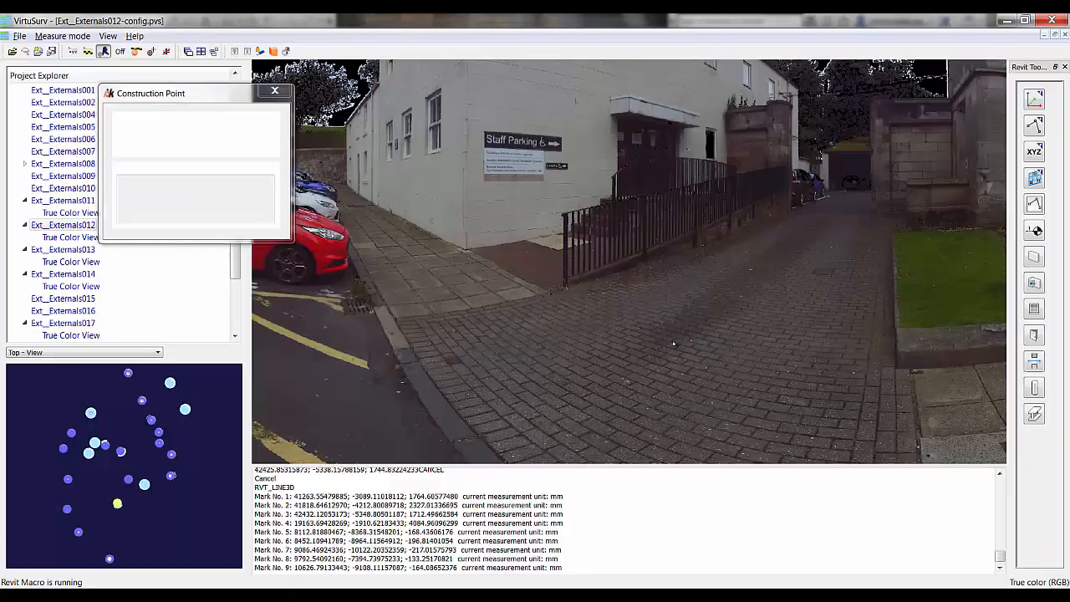
click(902, 374)
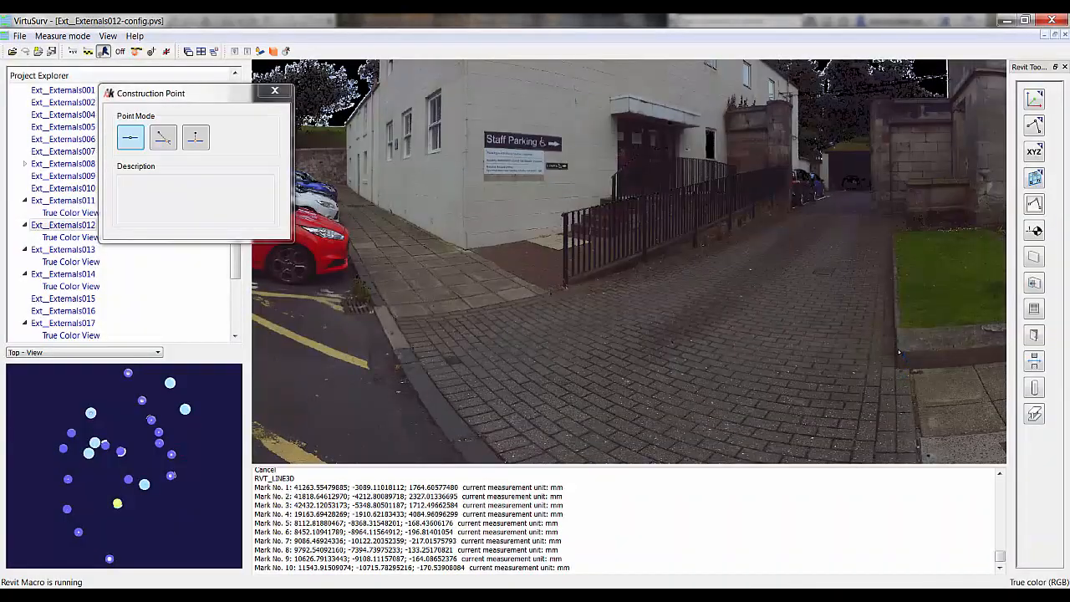
click(899, 353)
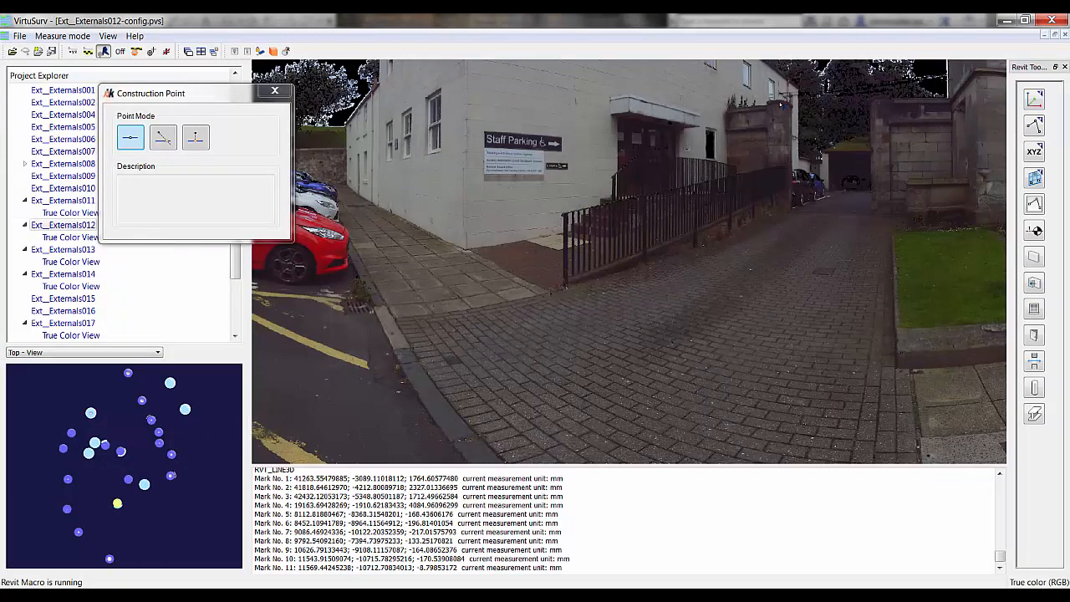
click(717, 445)
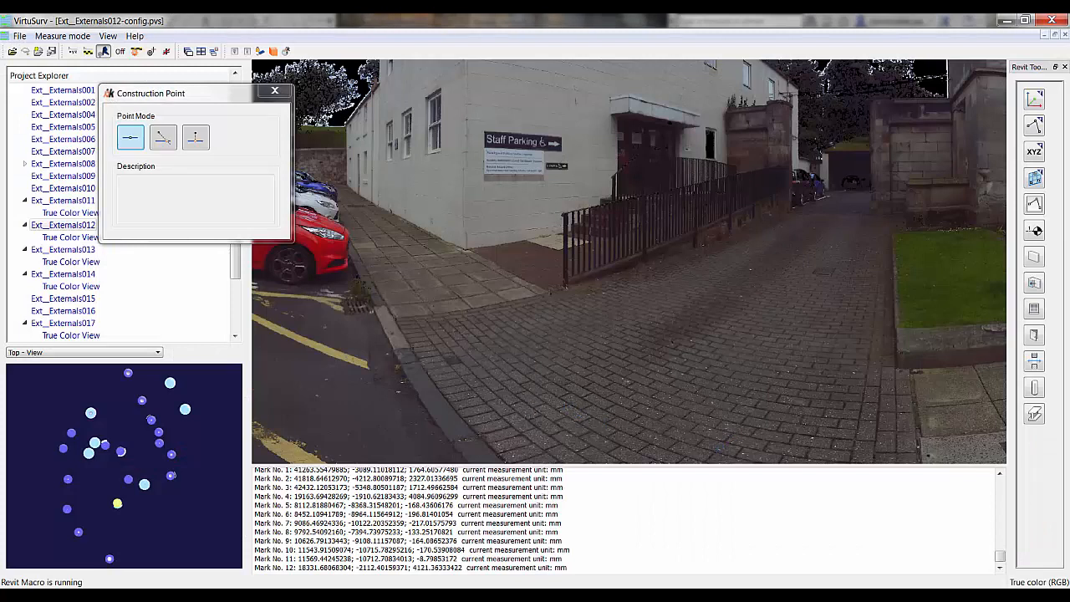
click(371, 595)
click(298, 535)
key(Escape)
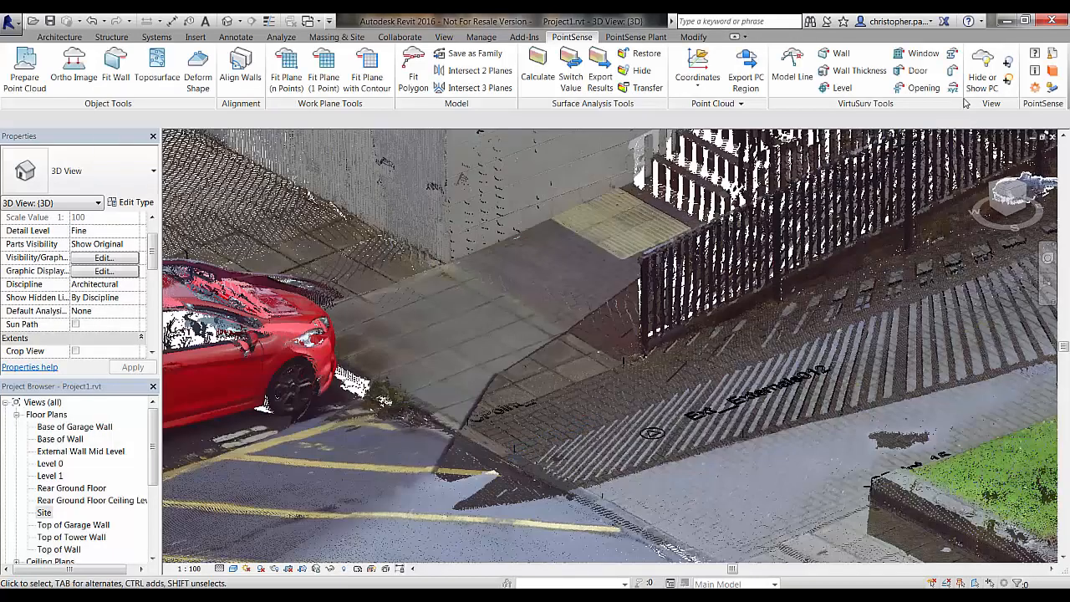
Step: Hide the point cloud to check the newly placed construction points around the paved entrance, and show the cloud again
click(984, 74)
click(992, 74)
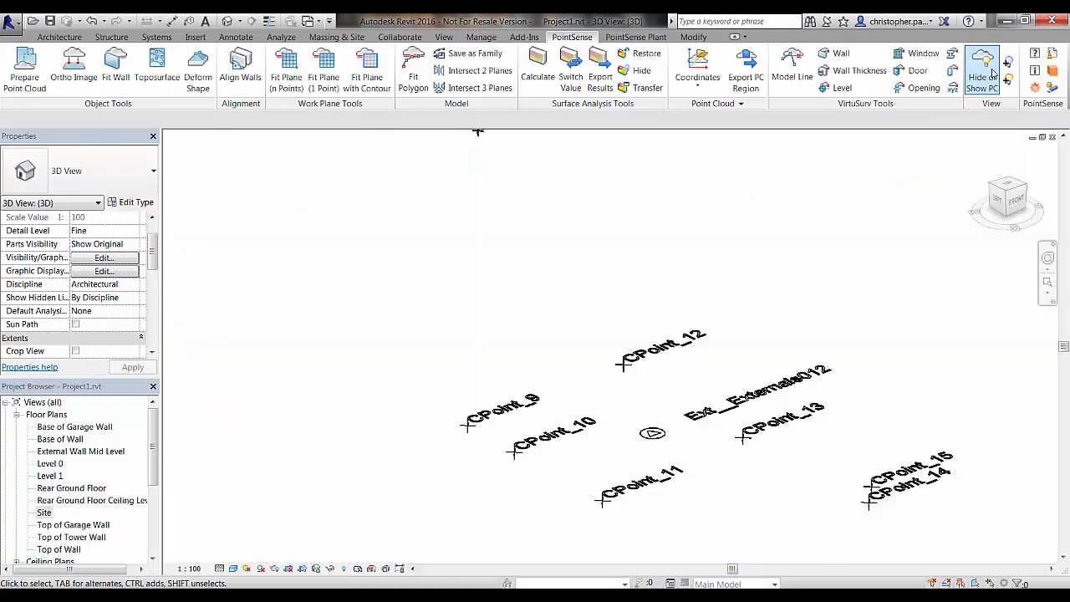
Step: Start a construction point with raw point cloud picking, switch back to Revit, and place points at the corners of the window beside the Staff Parking sign
middle_drag(746, 314, 754, 358)
scroll(740, 297, down, 1)
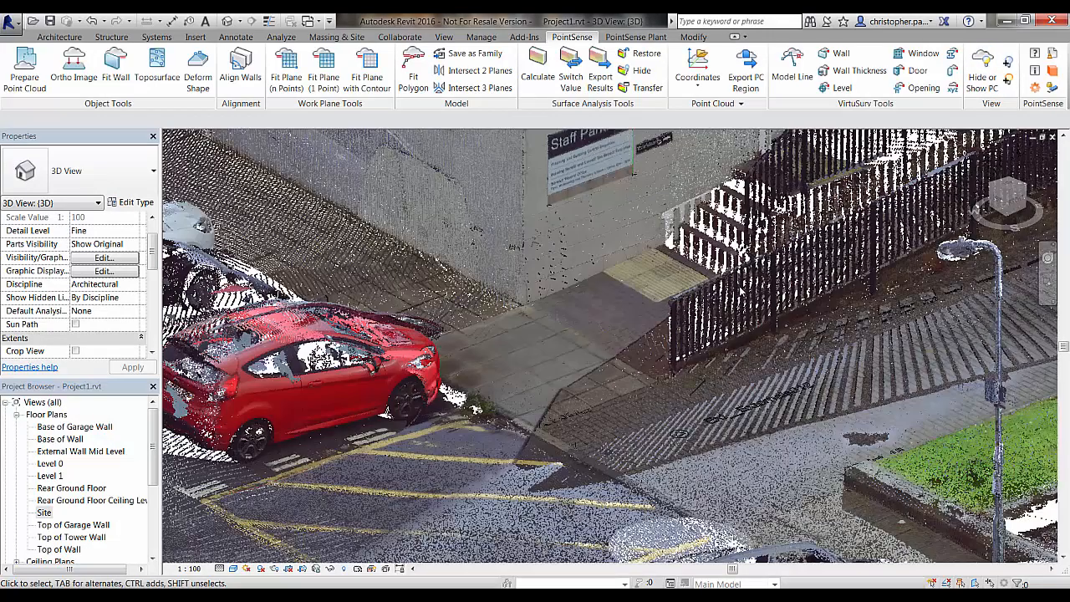
middle_drag(743, 286, 698, 452)
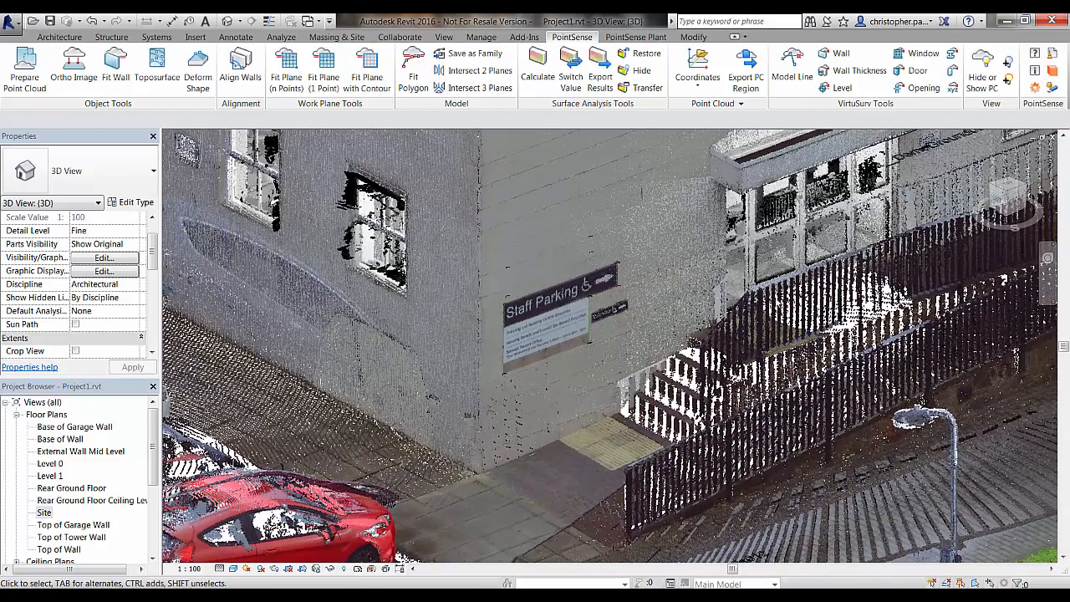
click(951, 89)
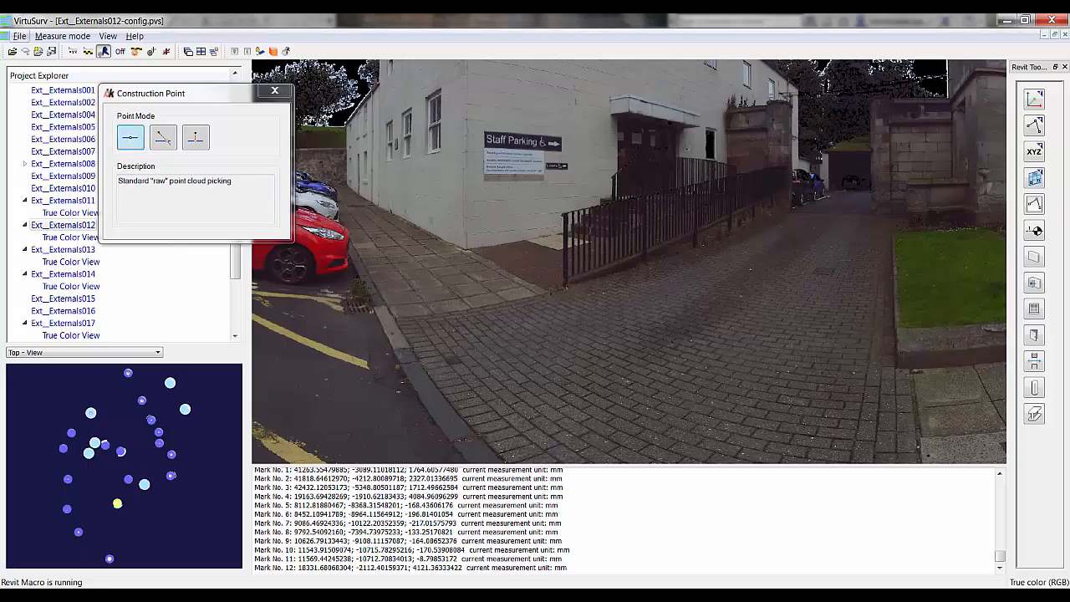
mouse_move(346, 583)
click(299, 537)
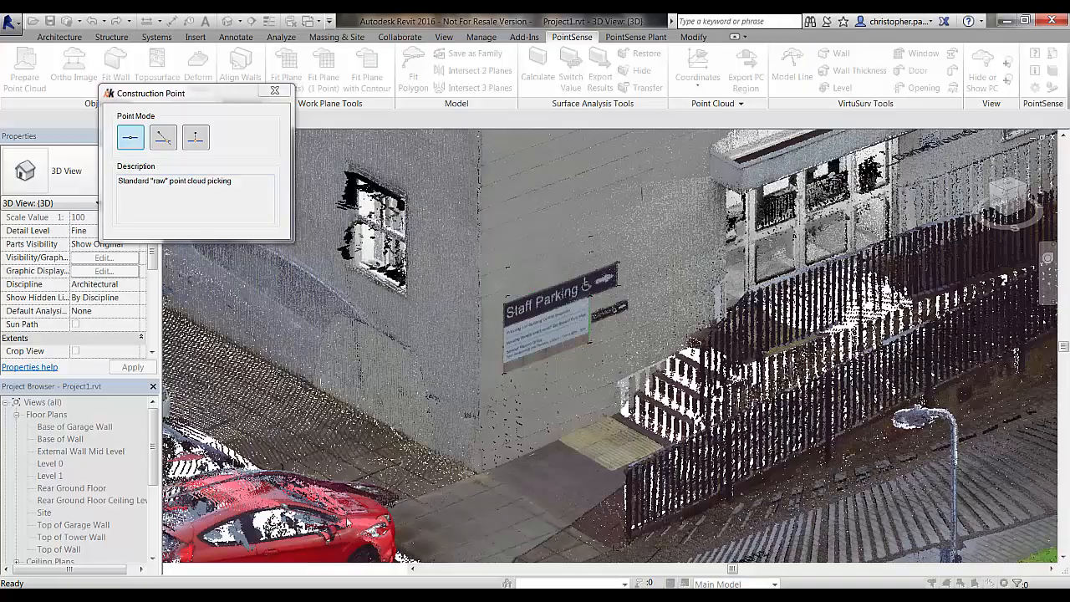
click(481, 264)
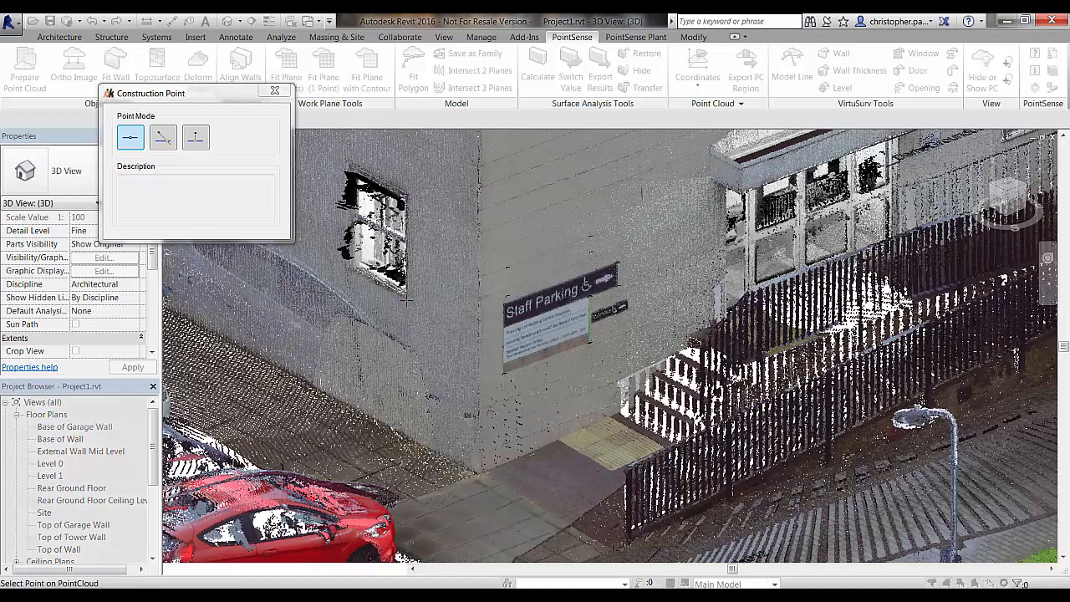
click(406, 300)
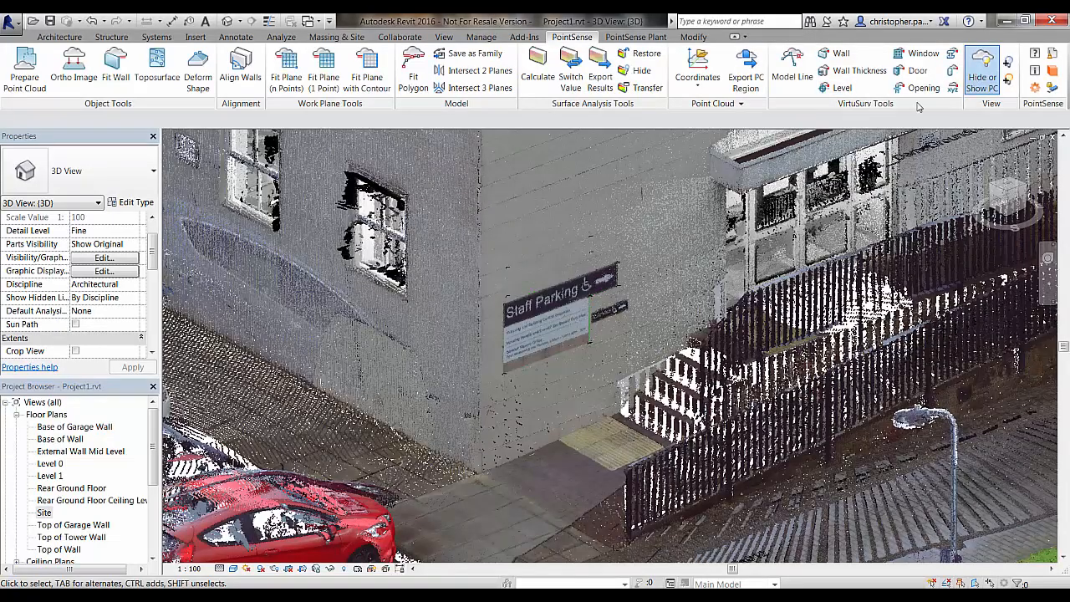
Step: Hide the point cloud to check the window's construction points, show it again, and look over the whole building and car park
click(983, 67)
click(983, 67)
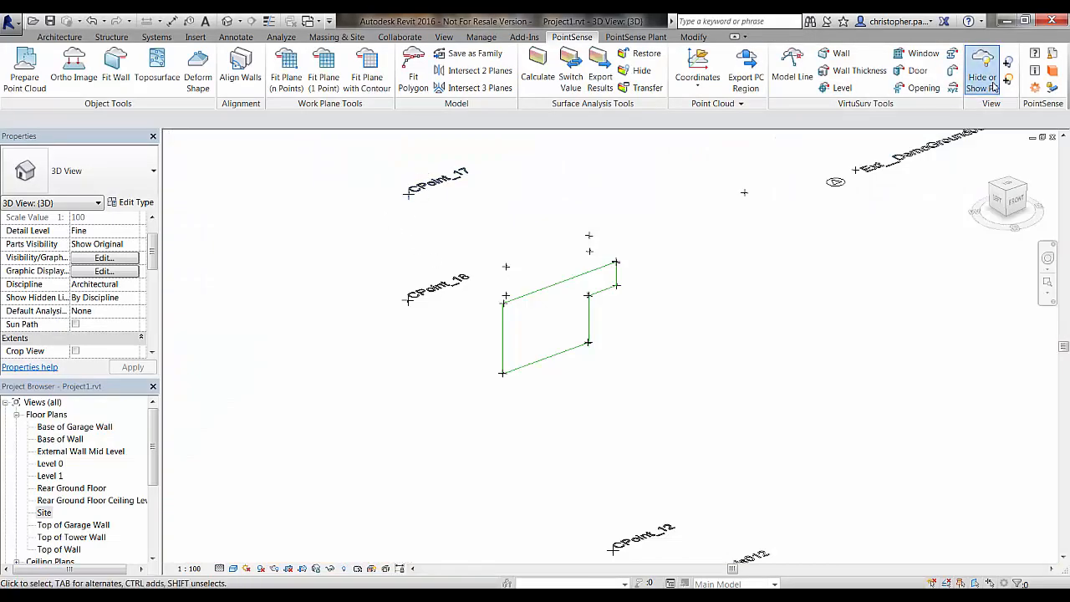
scroll(550, 431, down, 6)
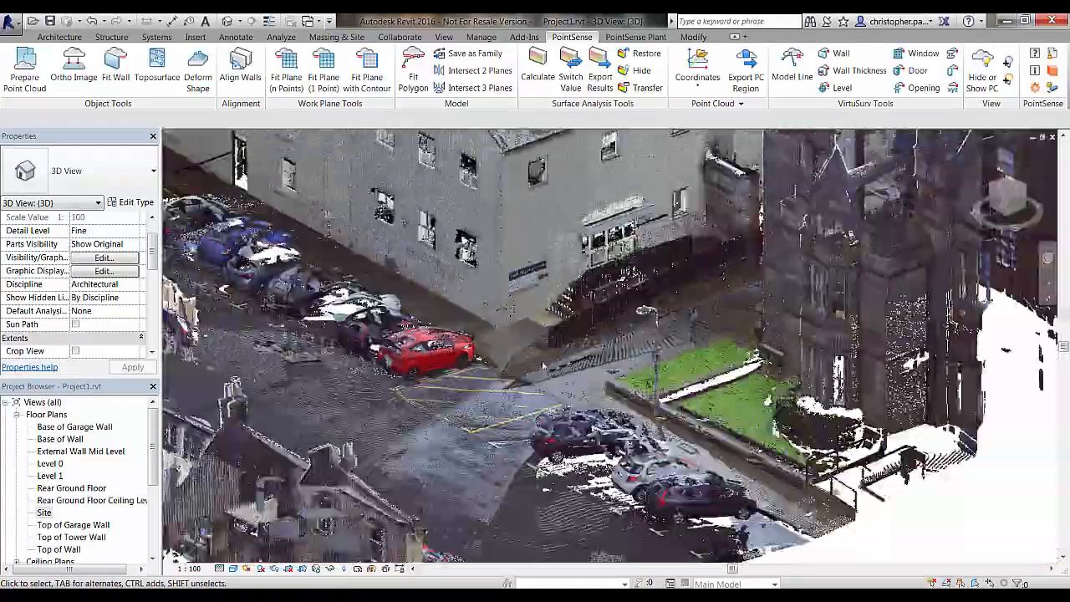
shift+middle_drag(542, 366, 539, 431)
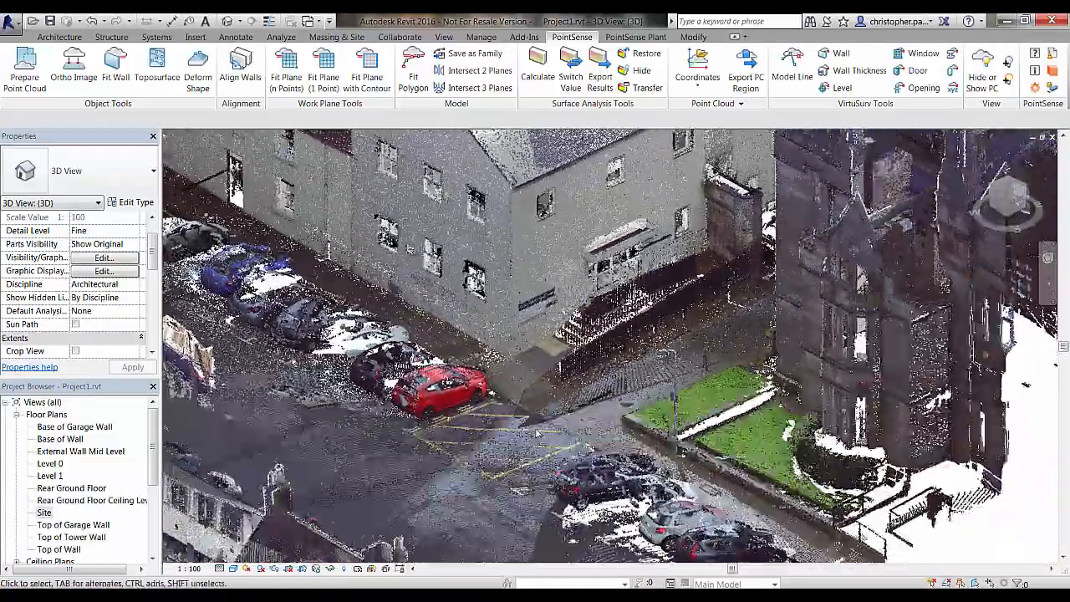
scroll(538, 433, up, 2)
middle_drag(566, 396, 555, 473)
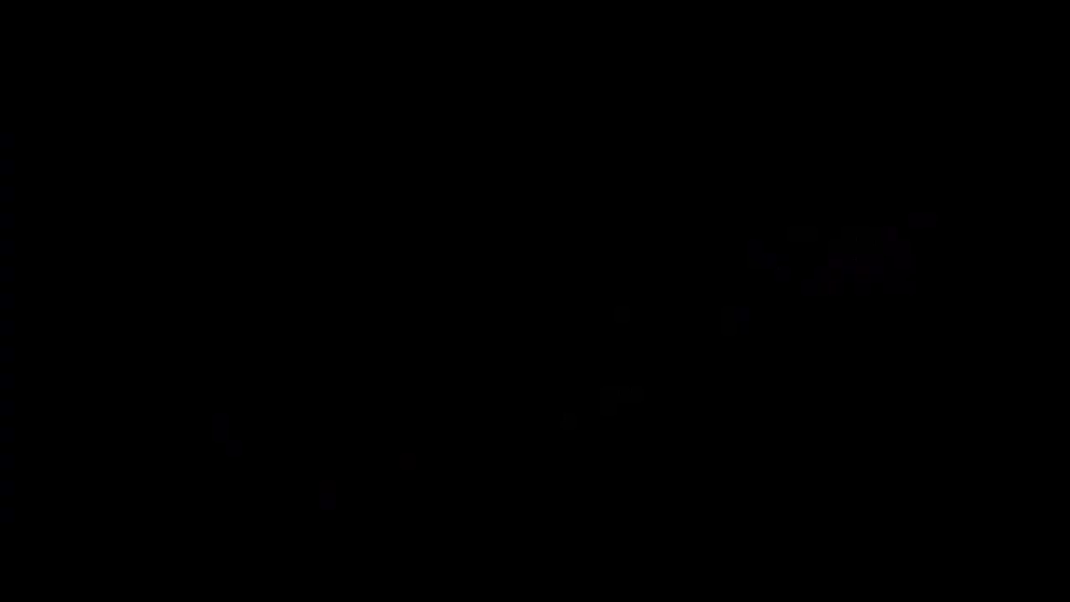